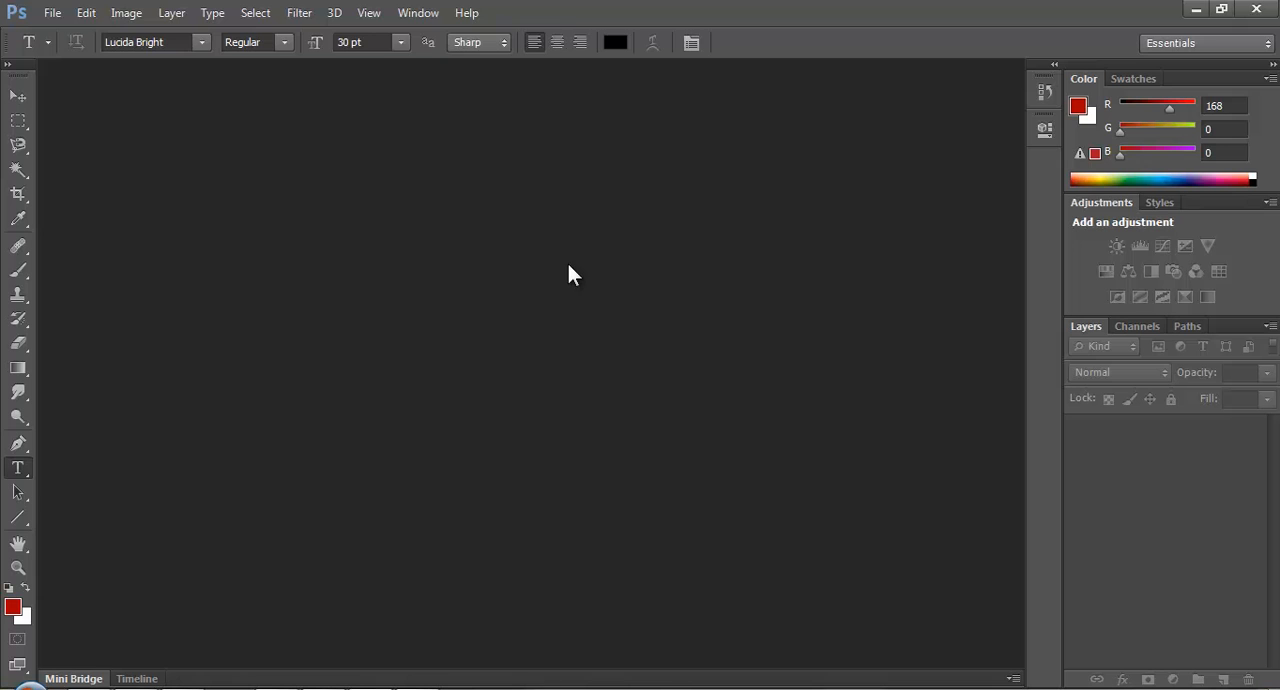
Open the photo DSC_3088.JPG and crop away the area beyond the two runners, leaving a portrait-shaped image.
key("ctrl+o")
double_click(911, 175)
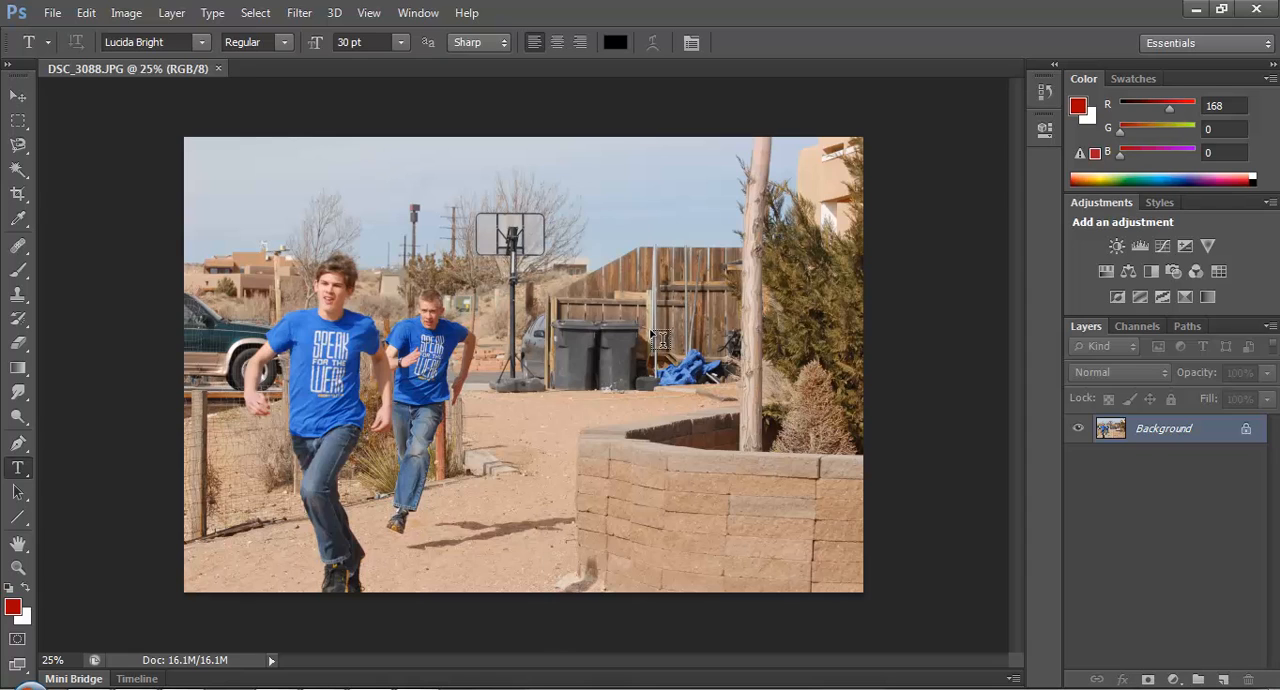
left_click(18, 195)
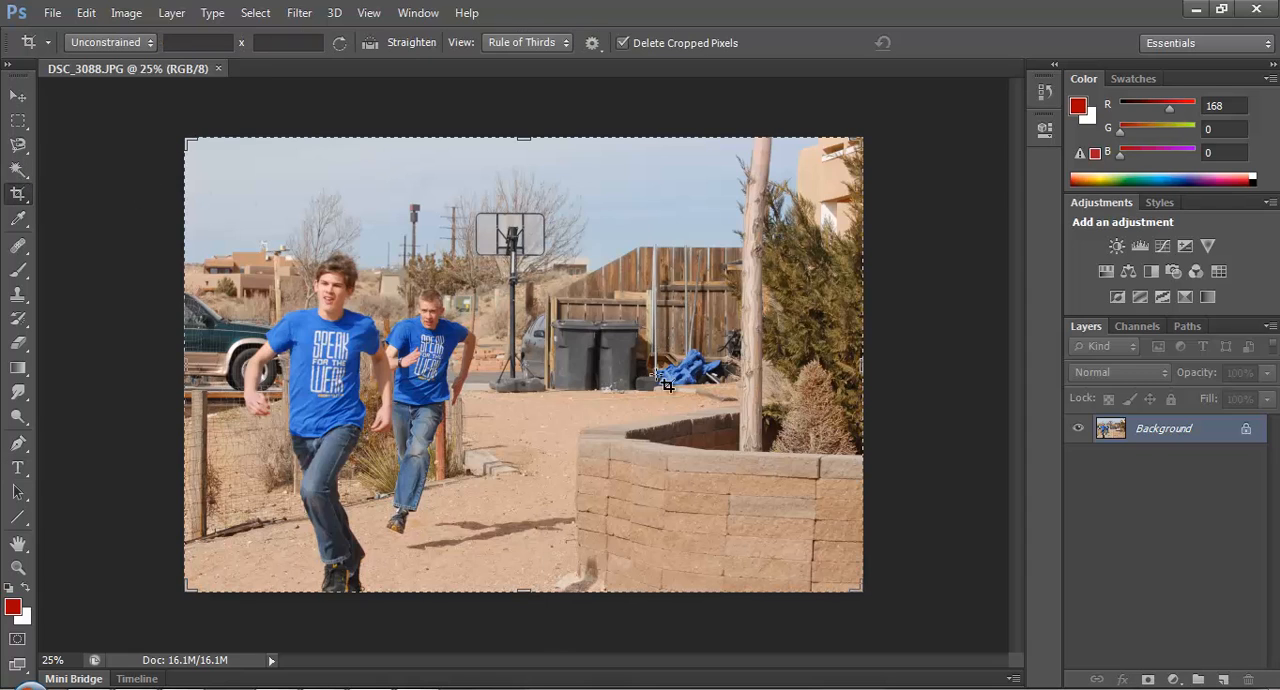
left_click_drag(864, 367, 679, 373)
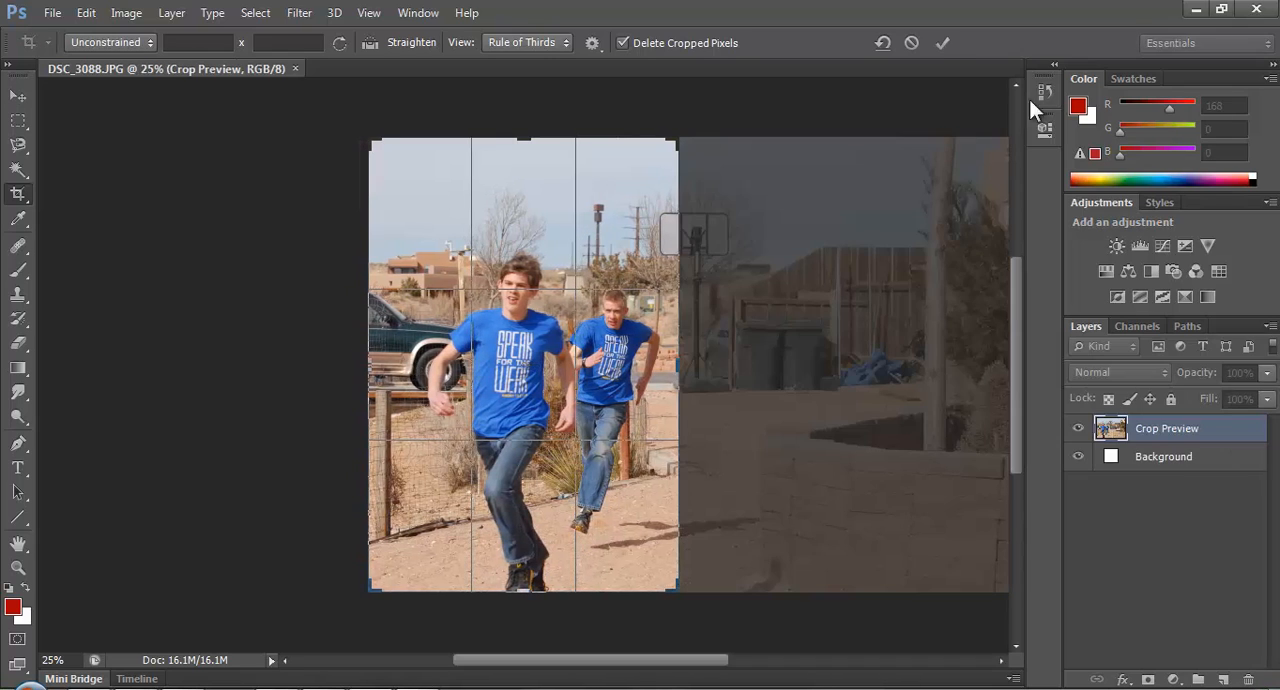
left_click(950, 44)
key("v")
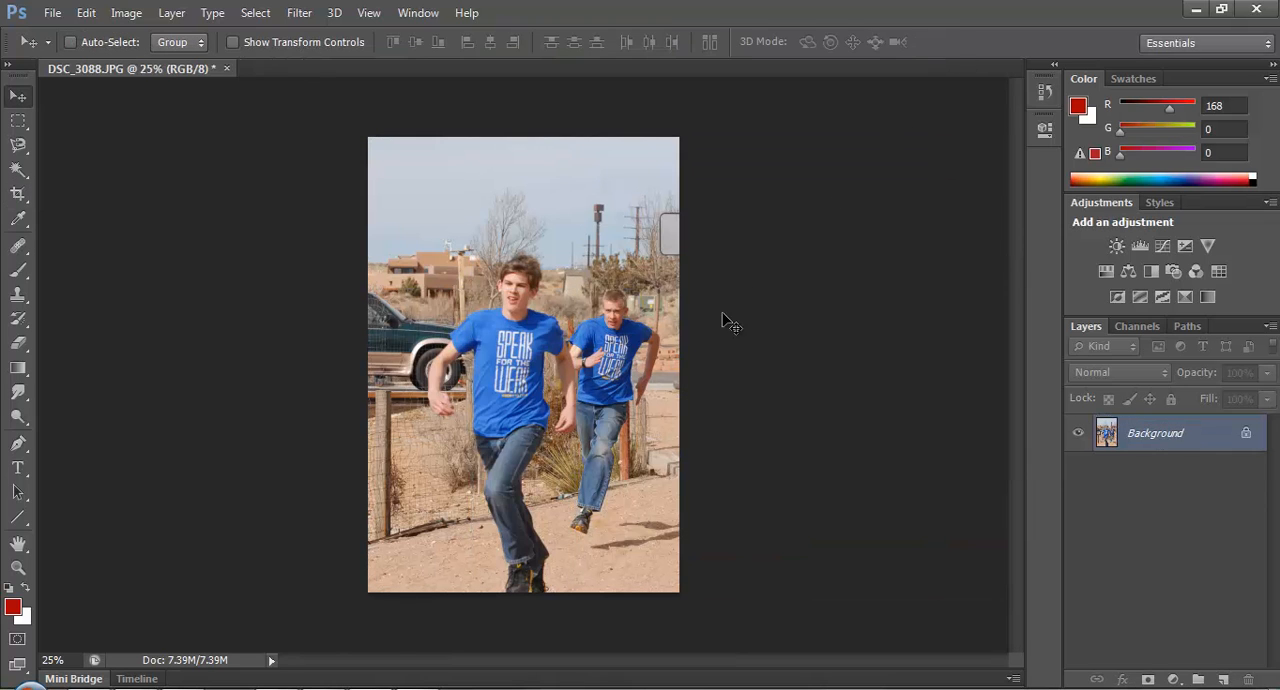
scroll(630, 357, "up", 2)
scroll(605, 367, "down", 2)
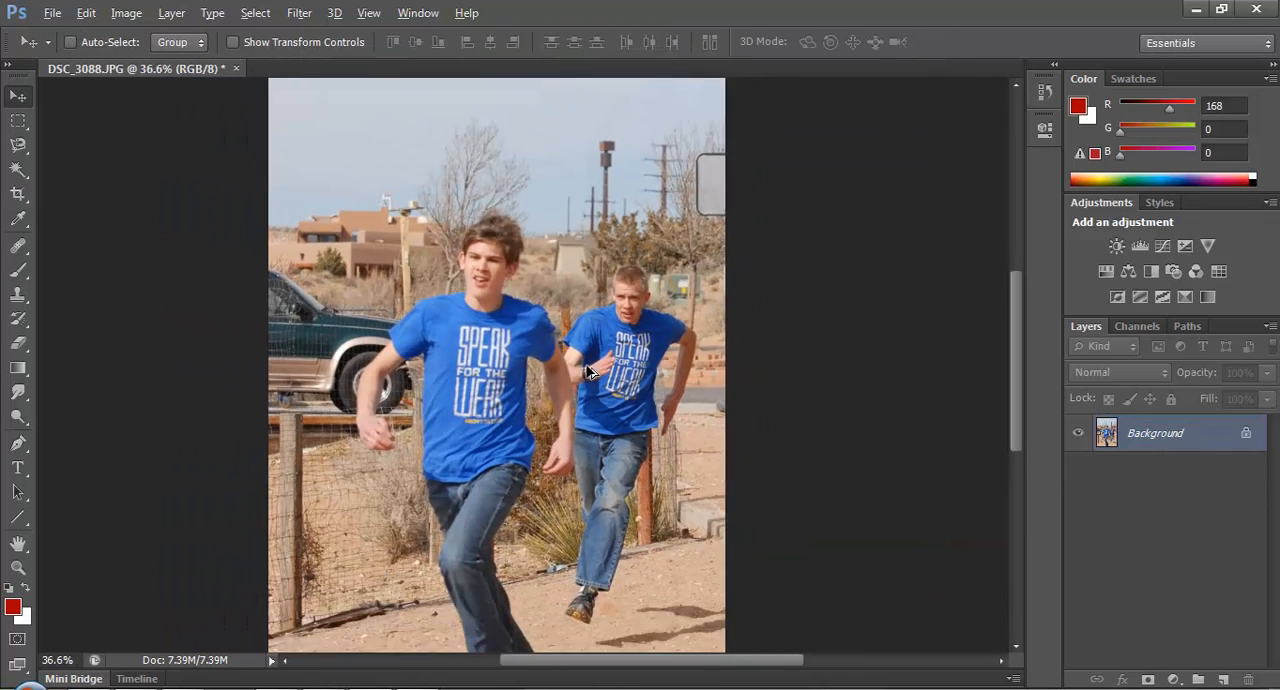
scroll(575, 400, "up", 1)
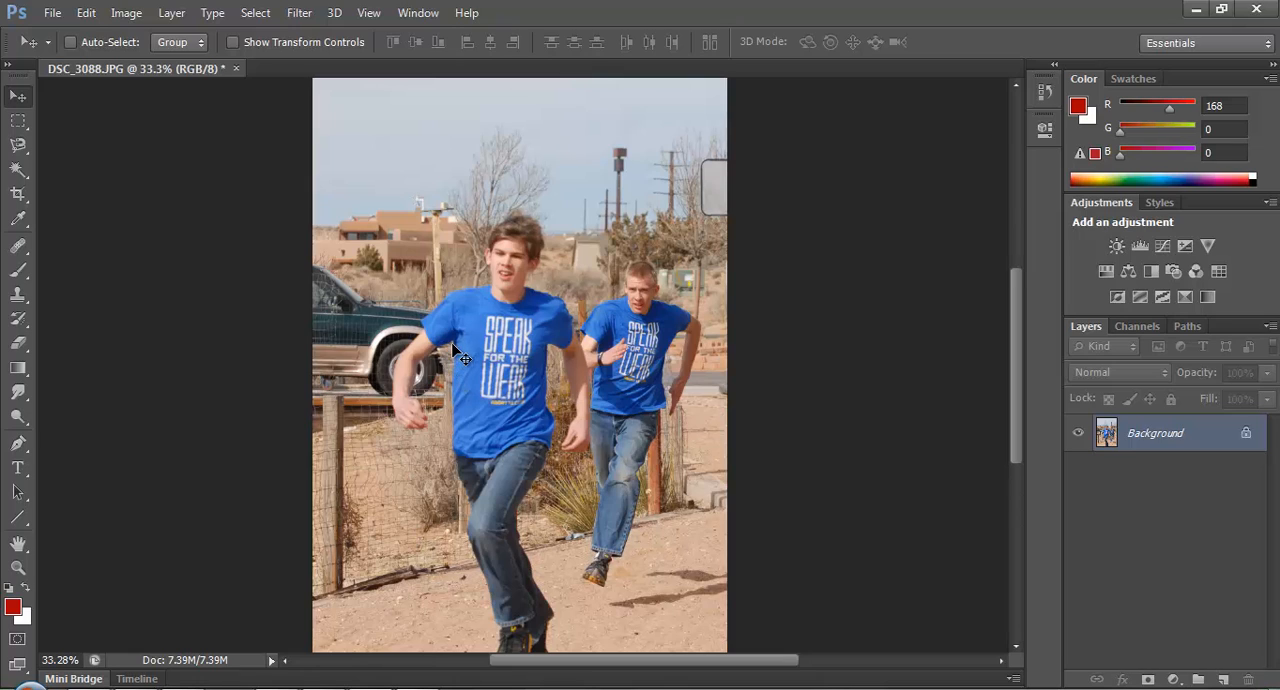
left_click(423, 423)
left_click(643, 280)
scroll(622, 478, "down", 3)
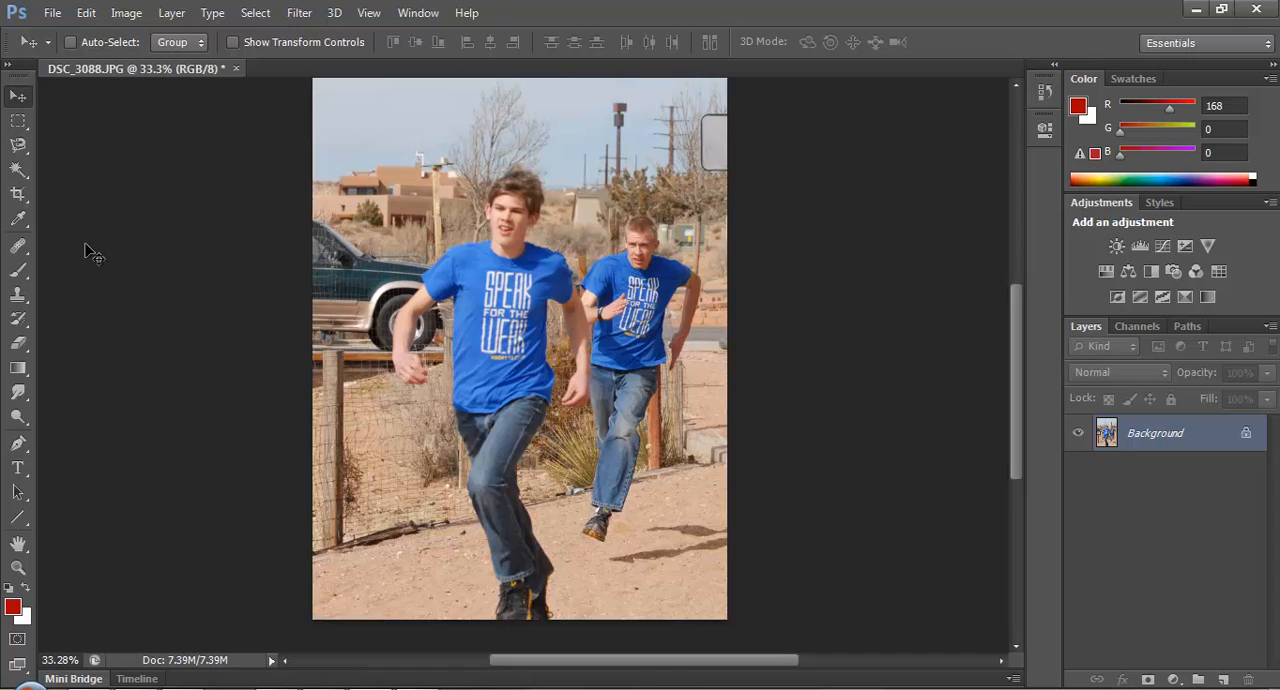
Try a rough freehand Lasso selection around the front runner's head, then deselect it.
left_click(20, 445)
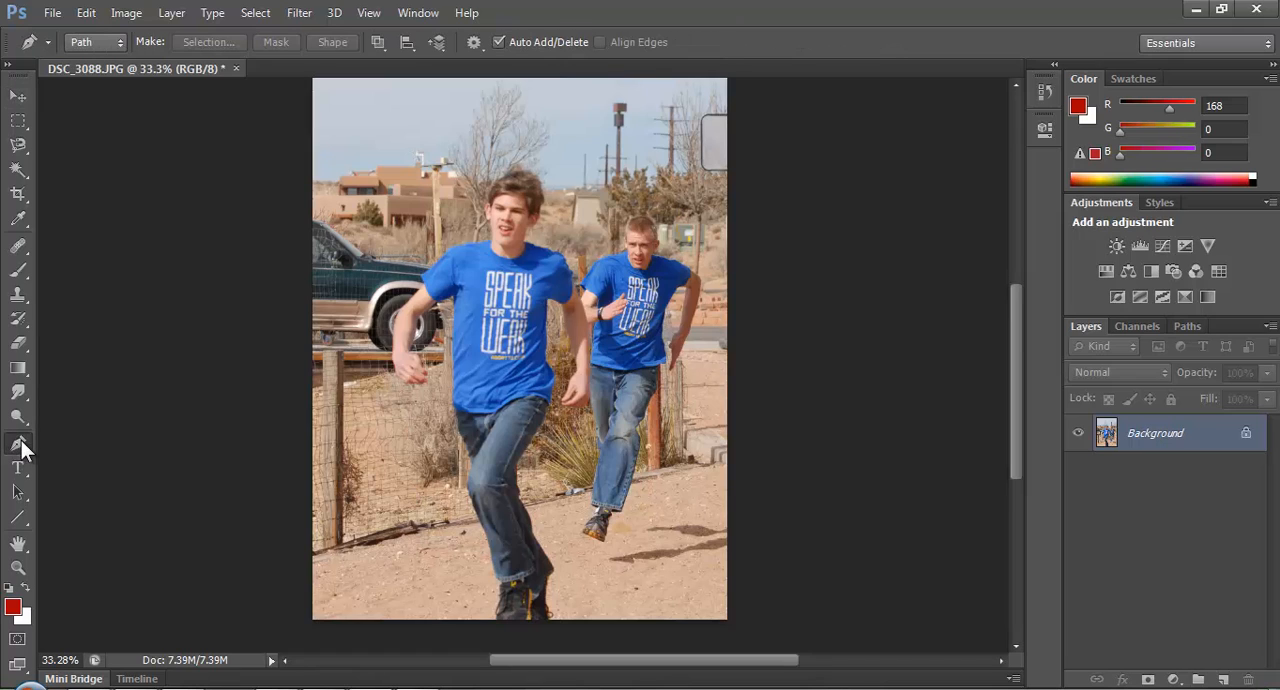
left_click(18, 145)
left_click(90, 143)
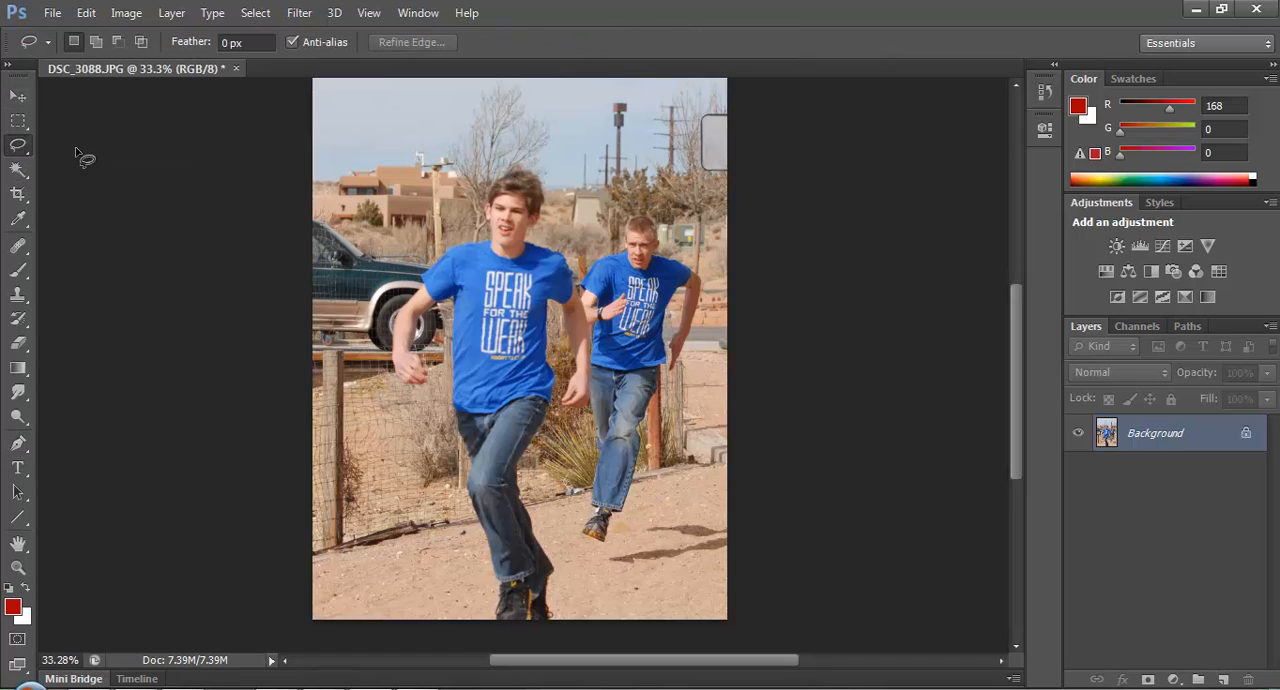
scroll(507, 211, "up", 12)
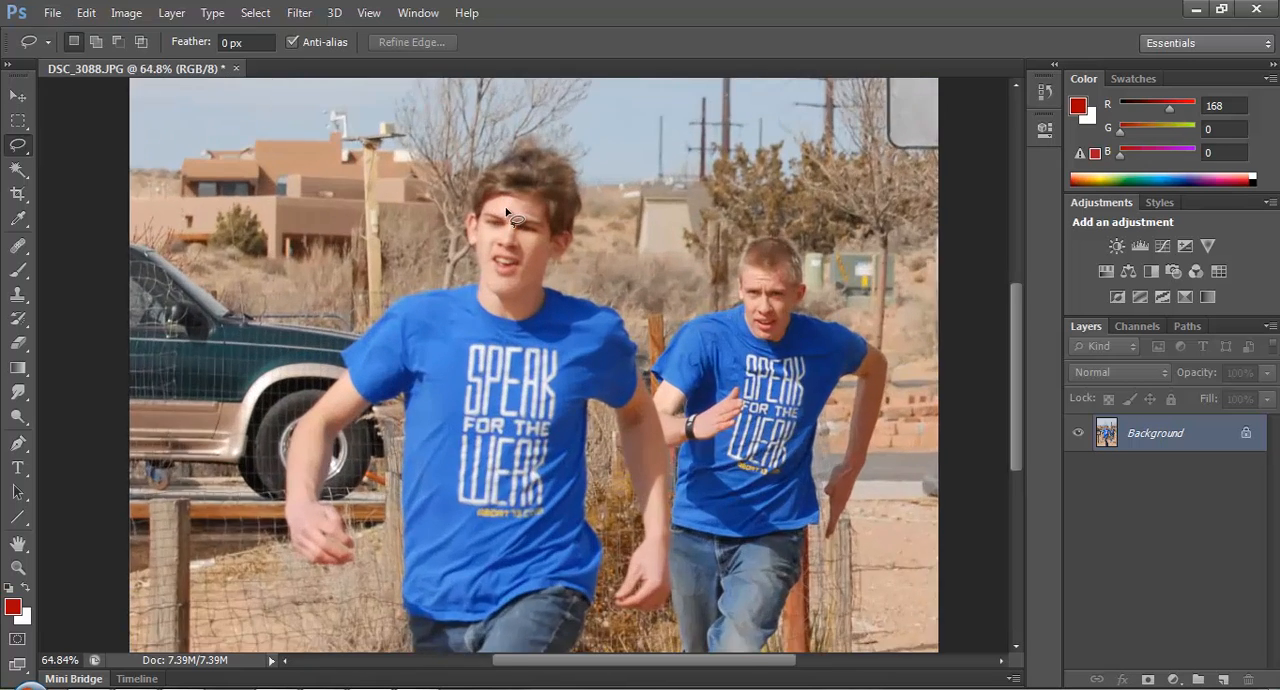
mouse_move(461, 198)
left_mouse_down()
mouse_move(455, 253)
mouse_move(471, 255)
mouse_move(472, 315)
mouse_move(333, 346)
left_mouse_up()
key("ctrl+d")
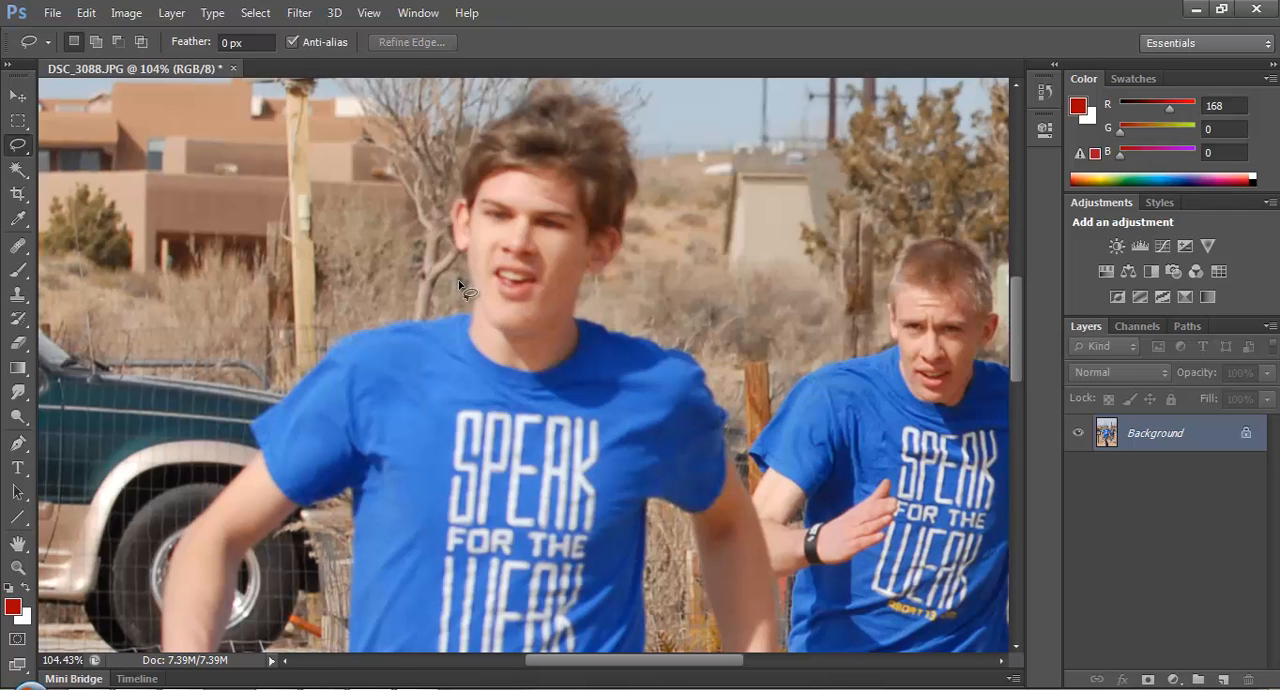
key("v")
key("ctrl+0")
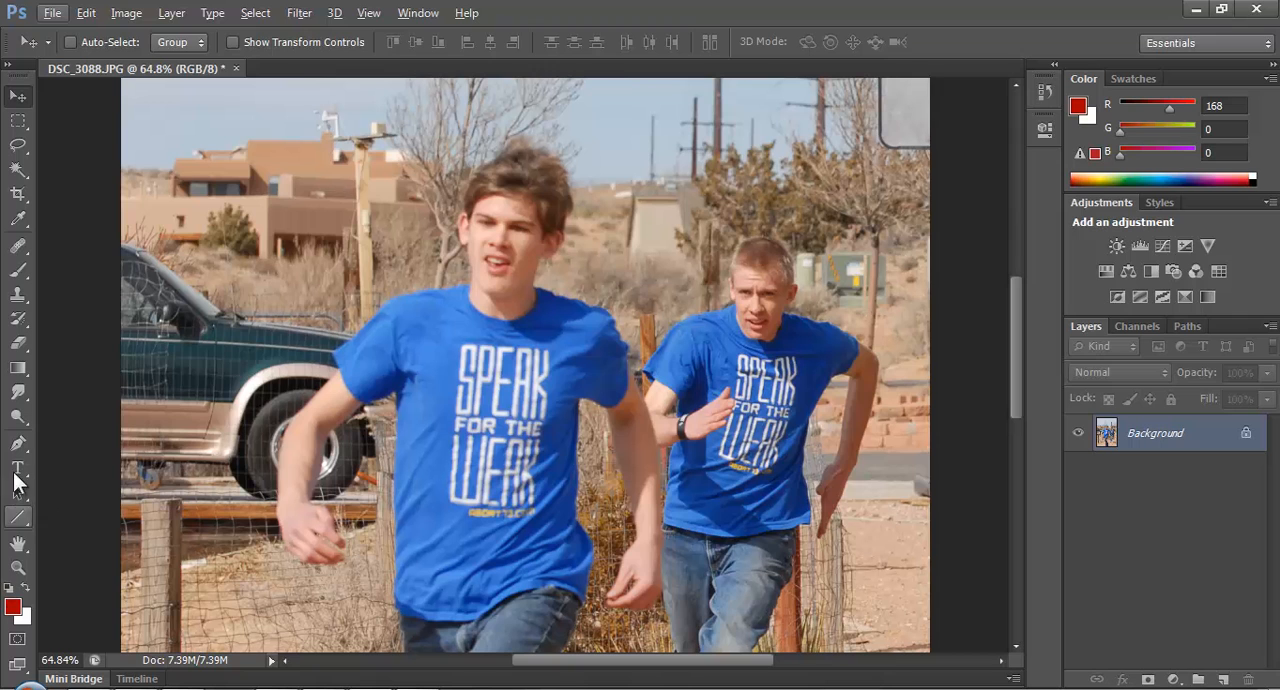
Draw a closed trial Pen path over the front runner's face and convert it into a new anti-aliased selection with 0 pixels feather.
left_click(18, 443)
scroll(475, 240, "up", 6)
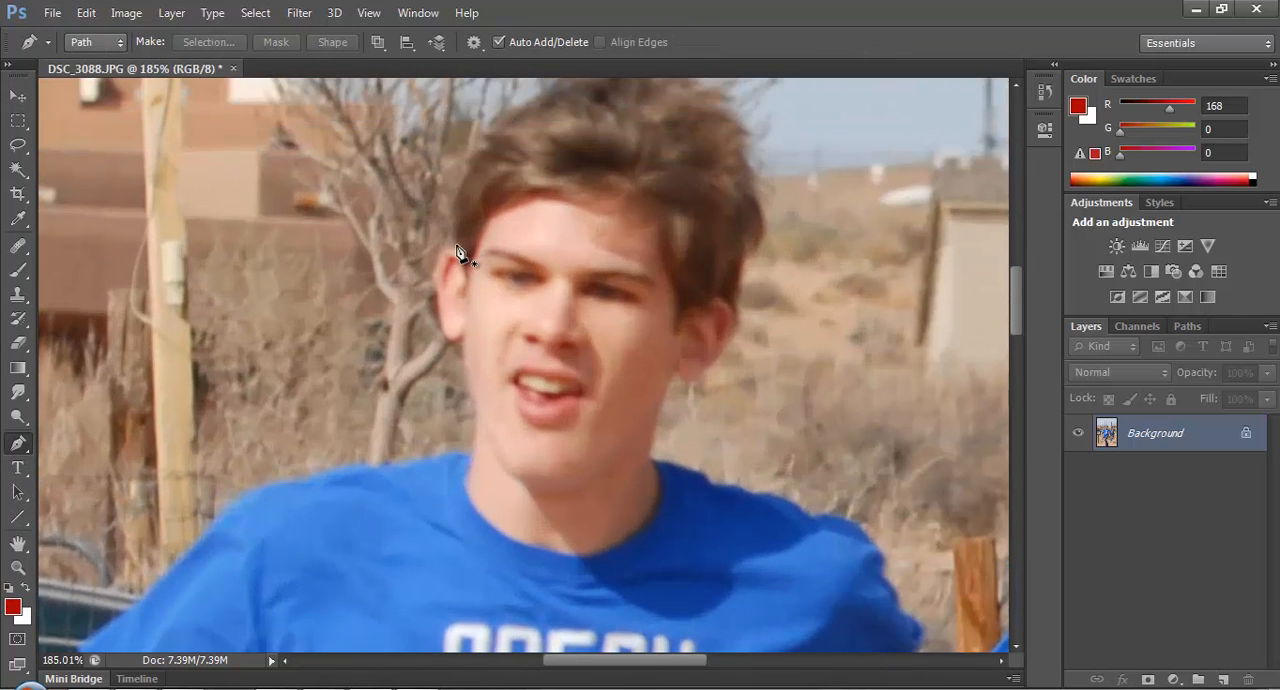
left_click(456, 247)
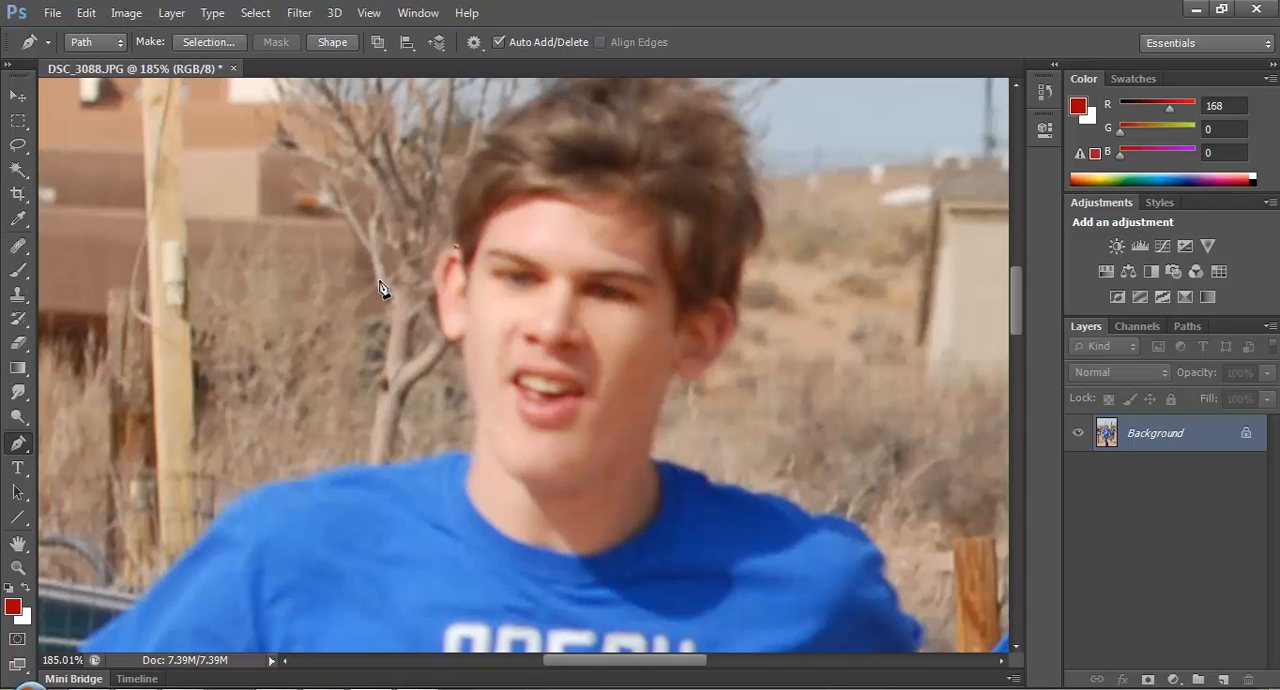
left_click_drag(588, 425, 562, 570)
left_click(620, 236)
left_click(457, 247)
right_click(600, 295)
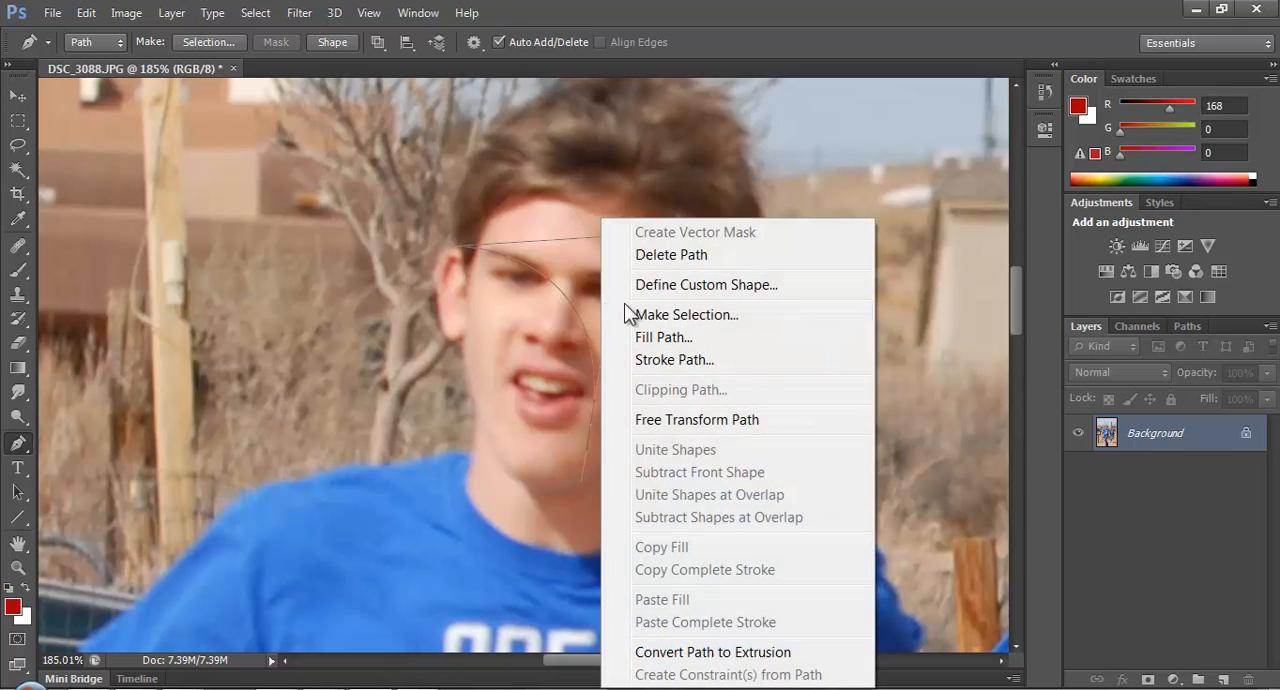
left_click(672, 313)
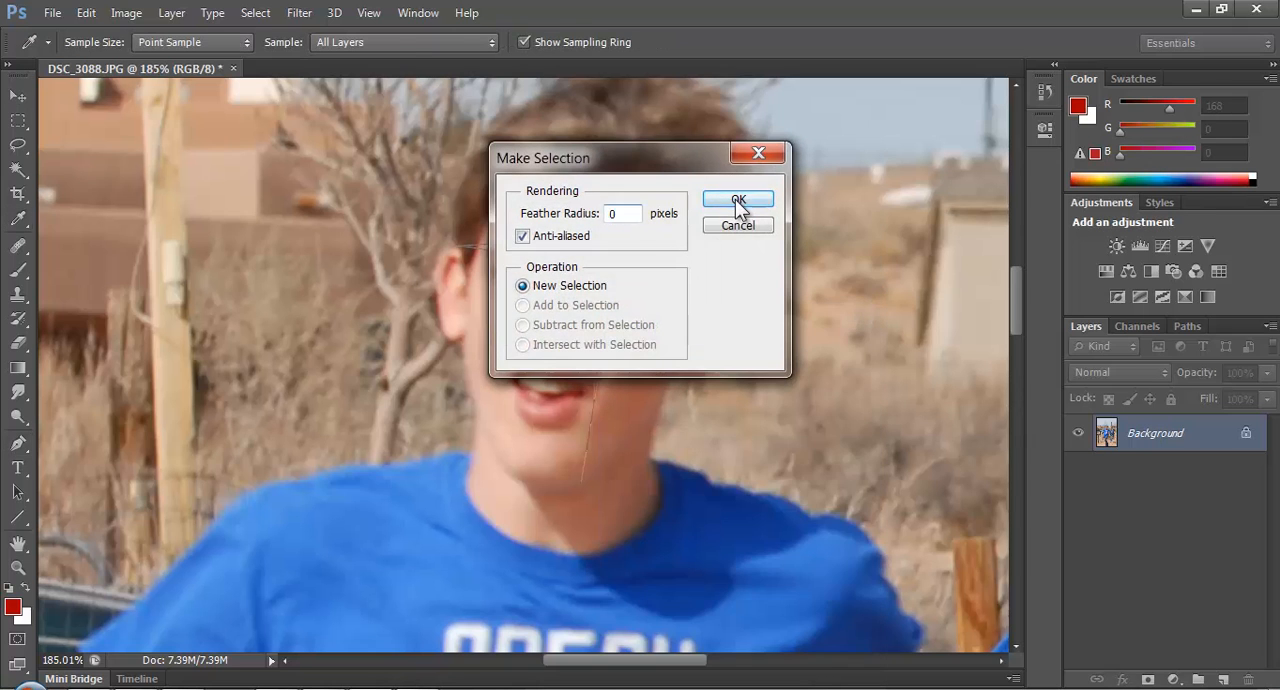
left_click(737, 197)
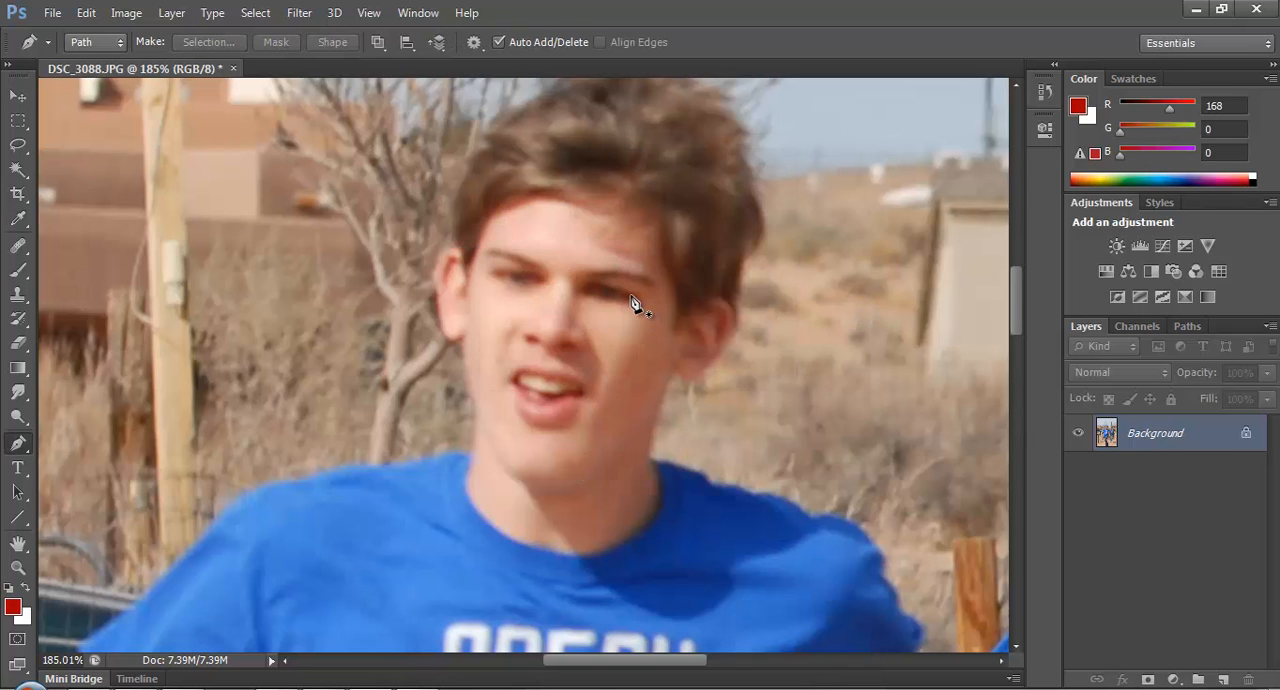
scroll(628, 292, "down", 10)
scroll(511, 484, "up", 8)
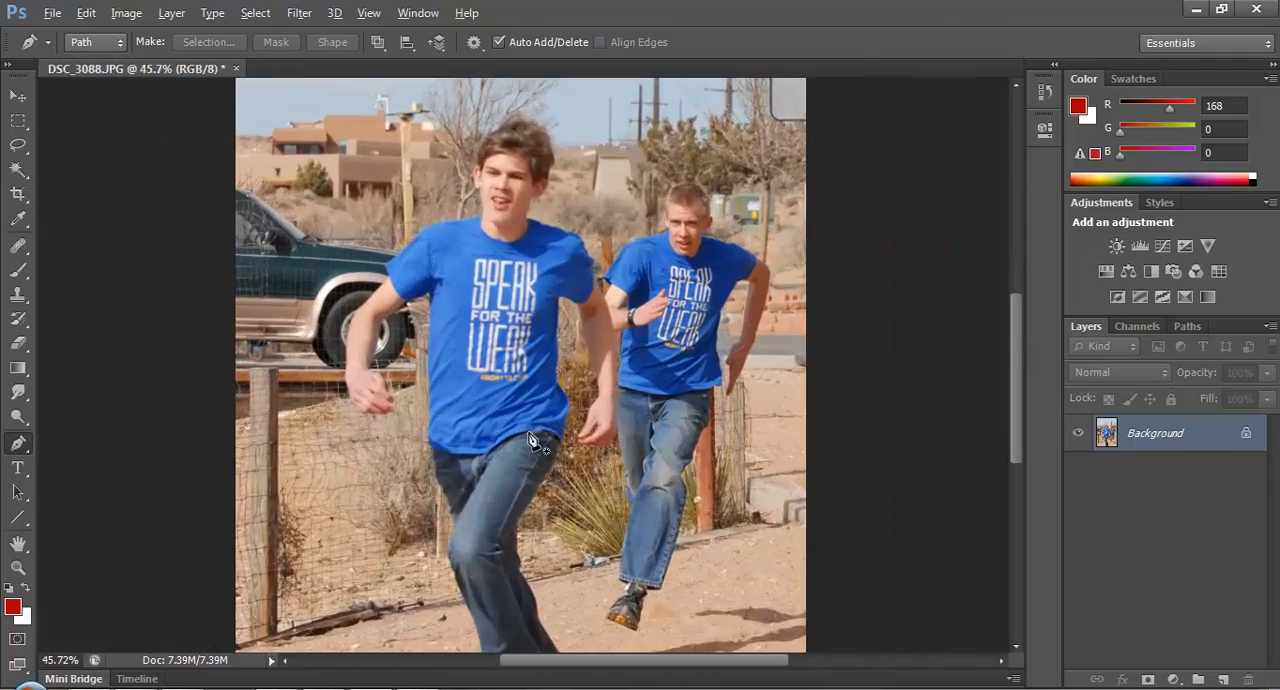
scroll(511, 311, "down", 8)
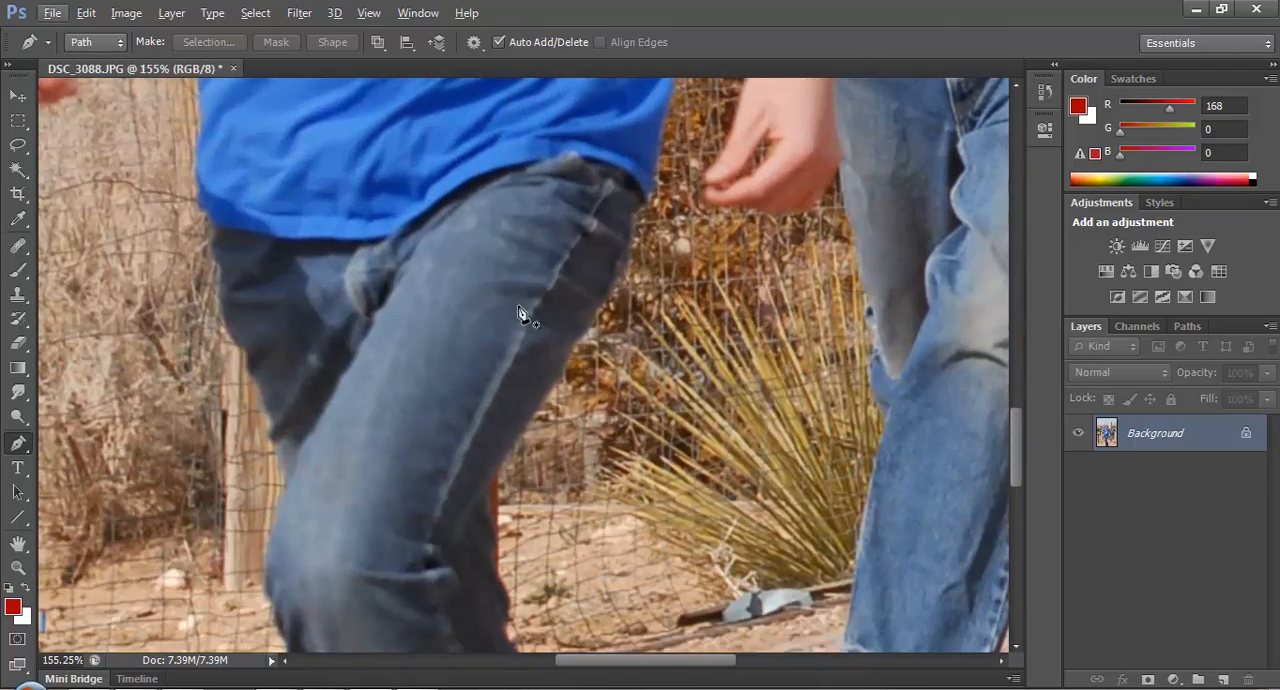
scroll(500, 378, "down", 7)
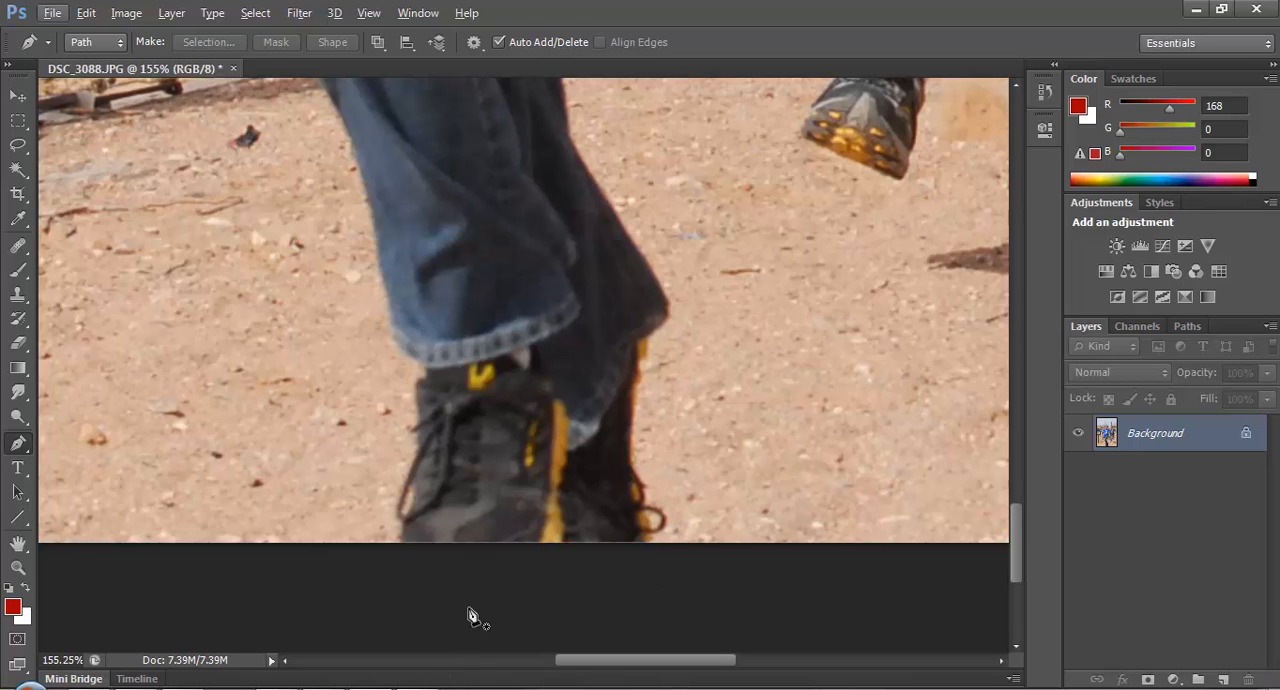
left_click(397, 555)
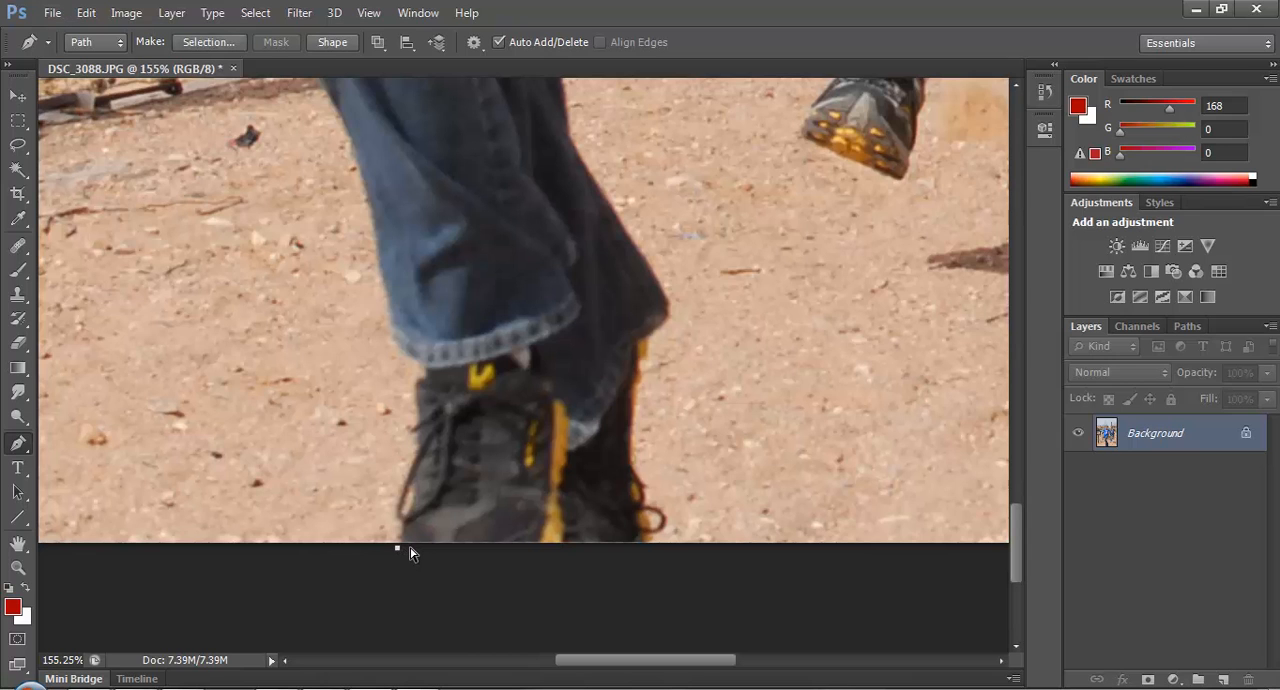
key("ctrl+z")
Start a Pen path at the fingertips of the front runner's hand beside his hip and trace the hand's lower and outer edge to the wrist.
scroll(440, 500, "up", 5)
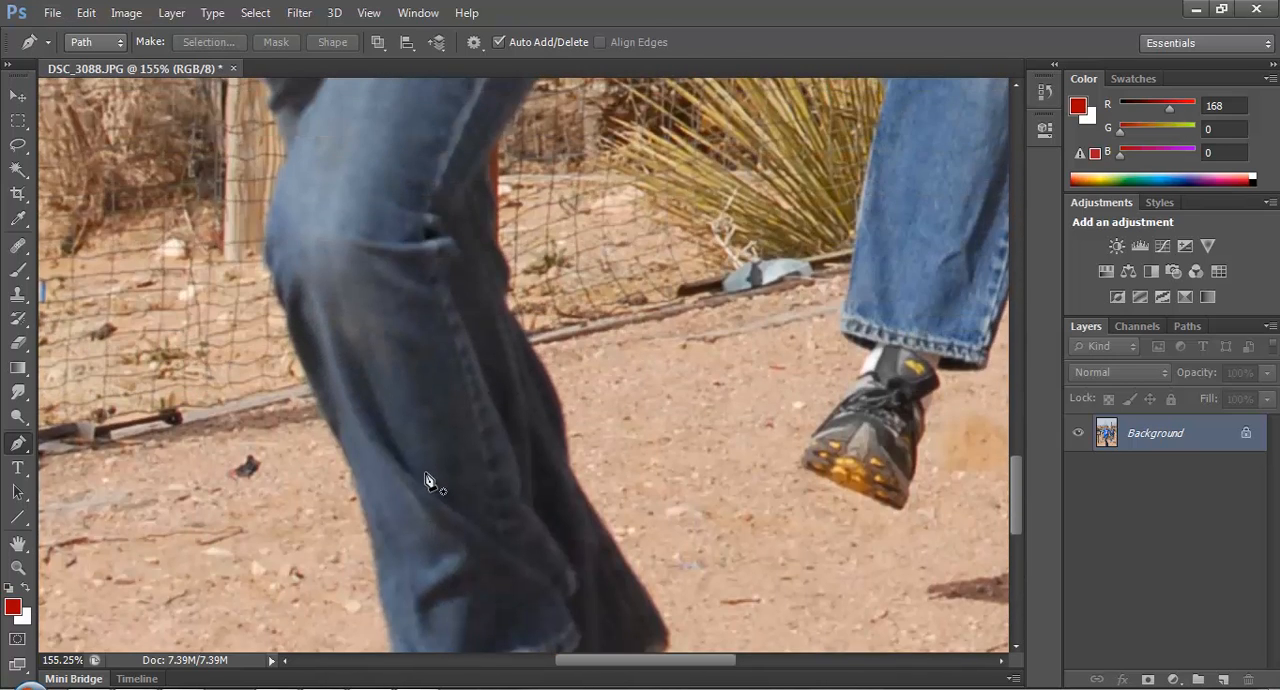
scroll(425, 480, "up", 8)
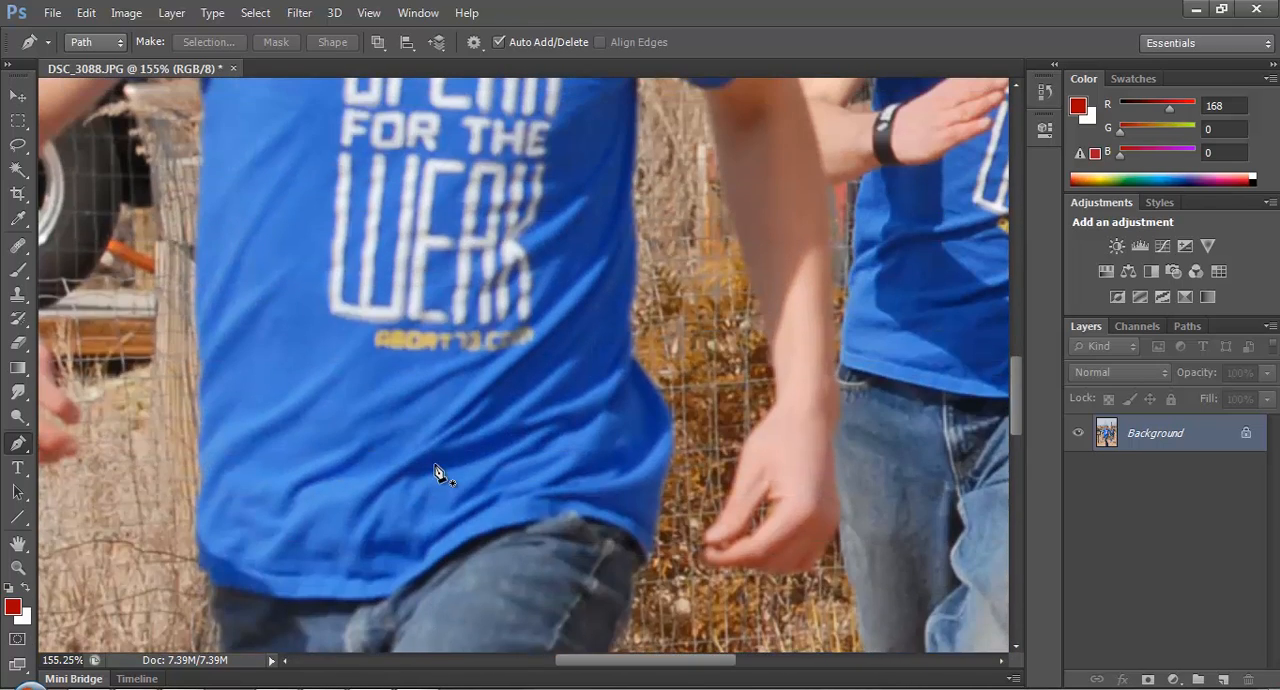
scroll(440, 475, "up", 8)
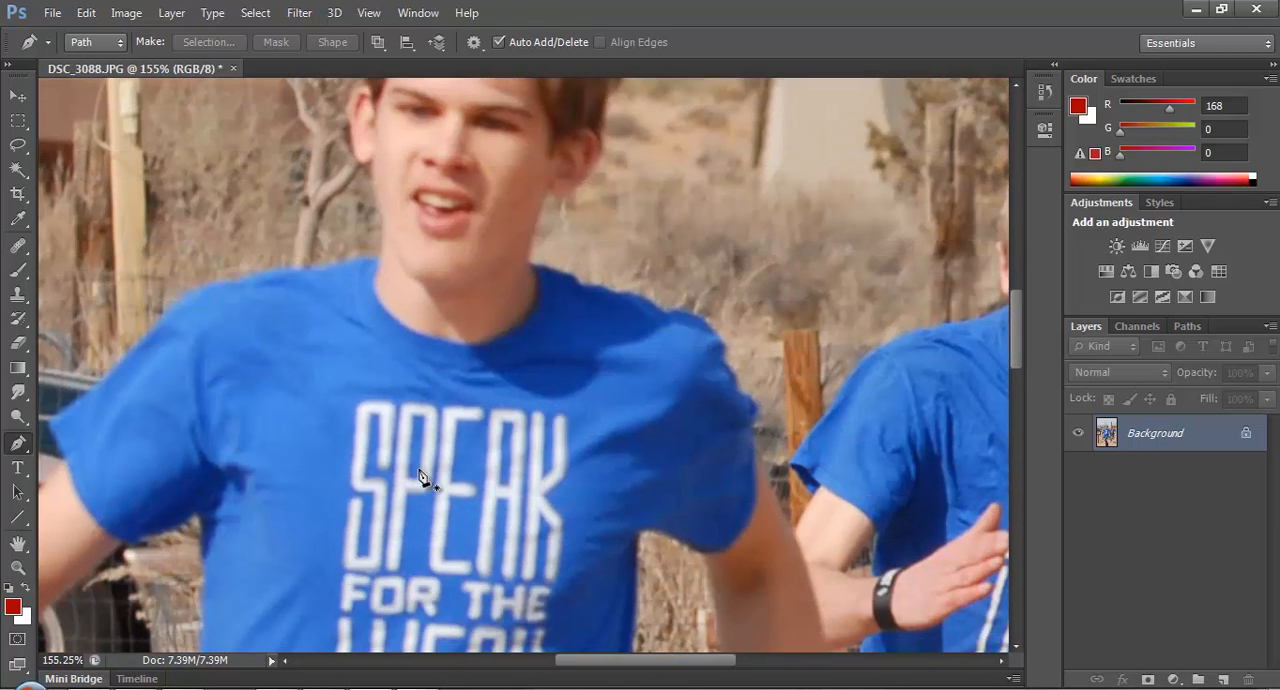
scroll(420, 477, "down", 10)
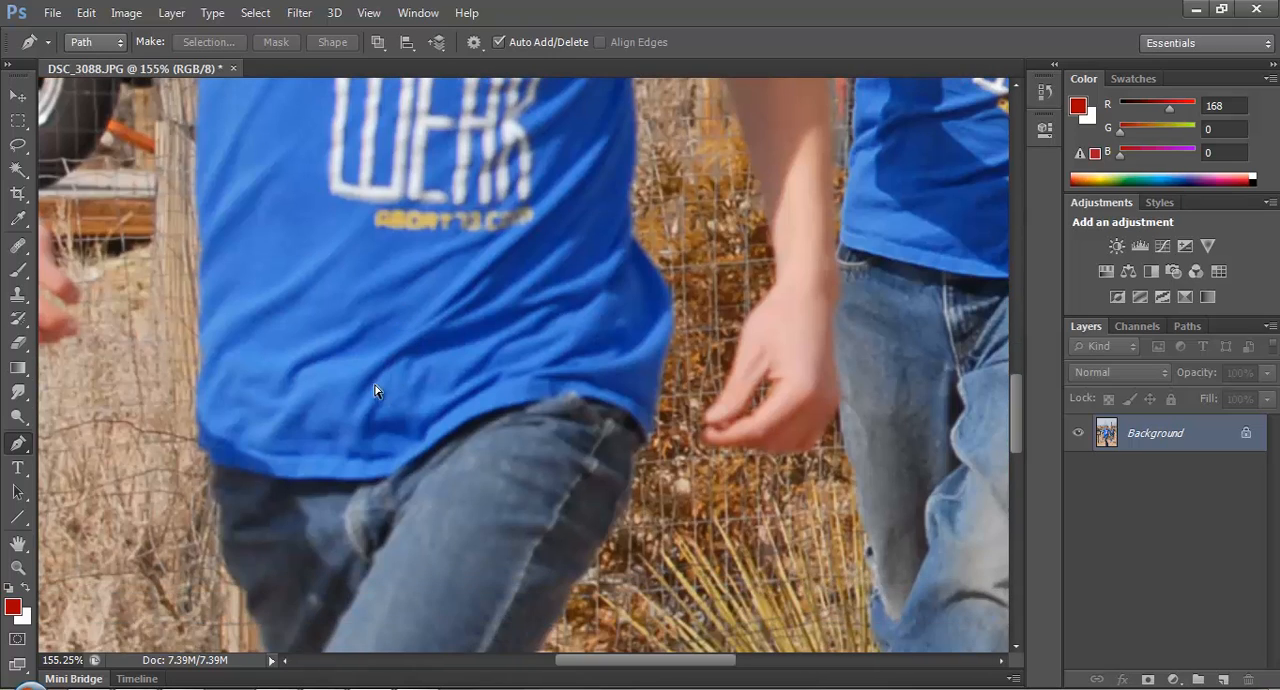
scroll(380, 385, "right", 3)
scroll(537, 434, "up", 5)
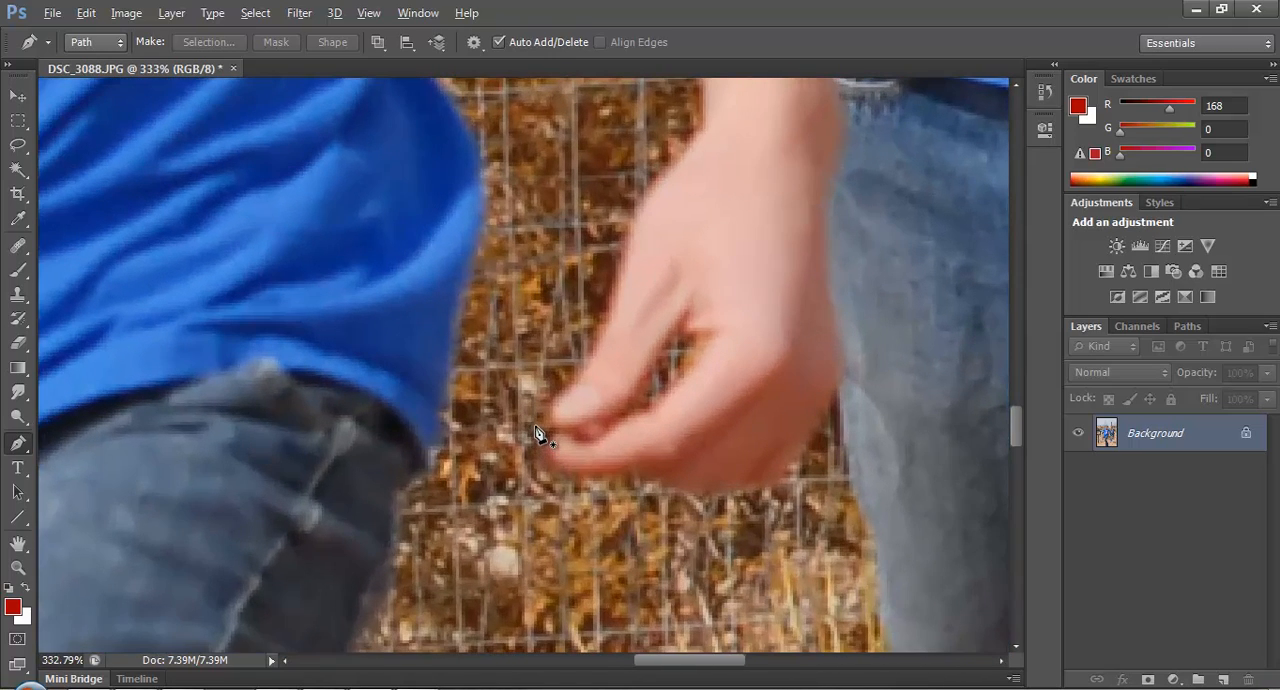
scroll(665, 368, "up", 5)
scroll(700, 365, "down", 5)
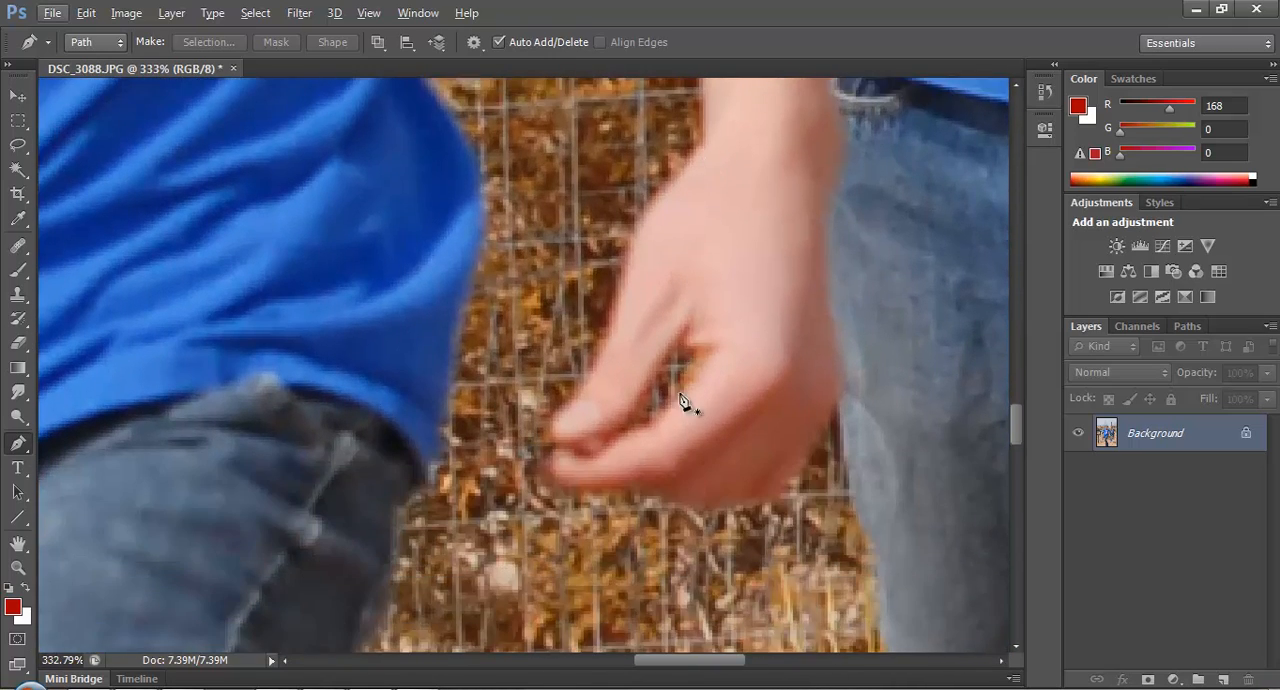
scroll(683, 402, "down", 2)
left_click(555, 357)
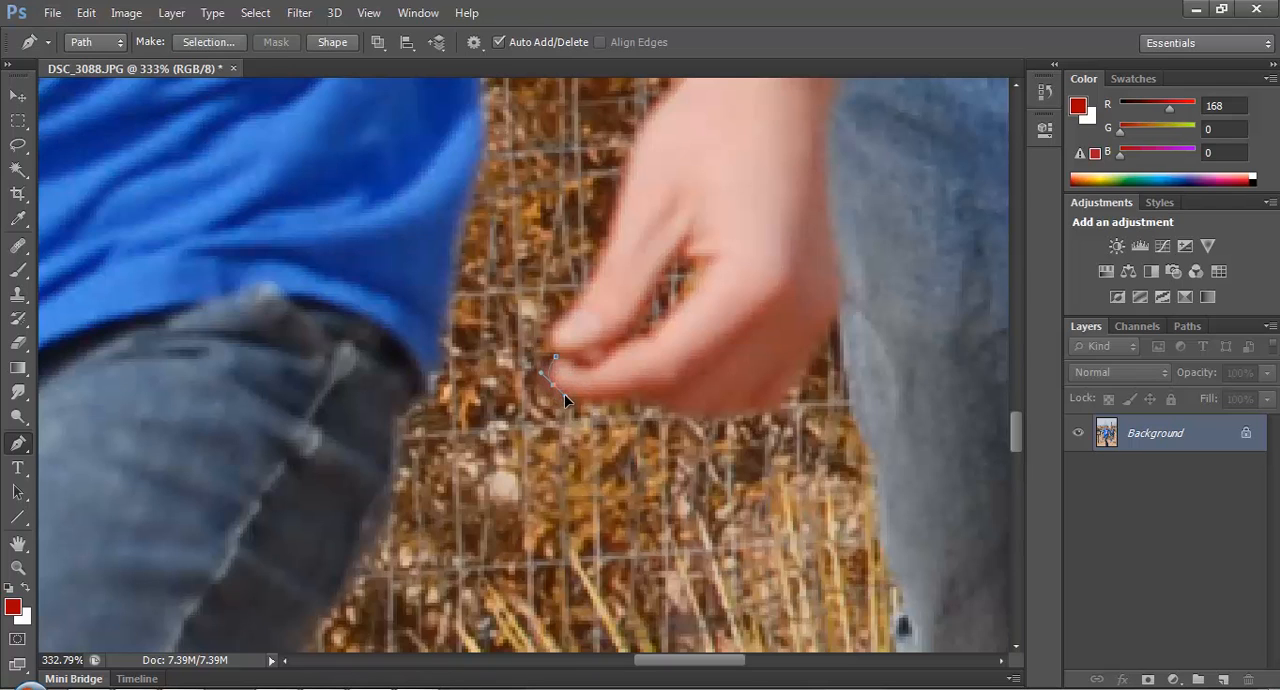
left_click_drag(643, 401, 655, 398)
left_click(686, 412)
left_click_drag(832, 277, 828, 256)
scroll(843, 293, "up", 3)
scroll(845, 305, "up", 3)
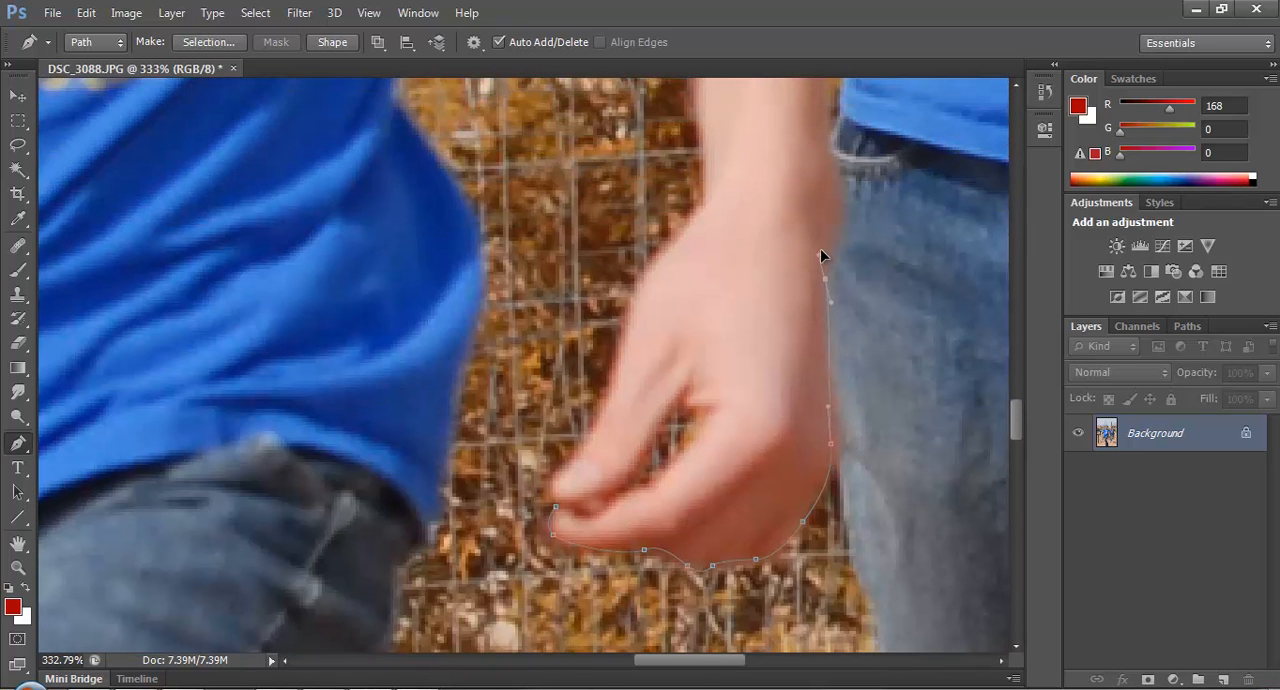
left_click_drag(826, 237, 834, 231)
Continue the Pen path with curved anchors up the outer edge of the same forearm to near the elbow.
scroll(863, 253, "up", 8)
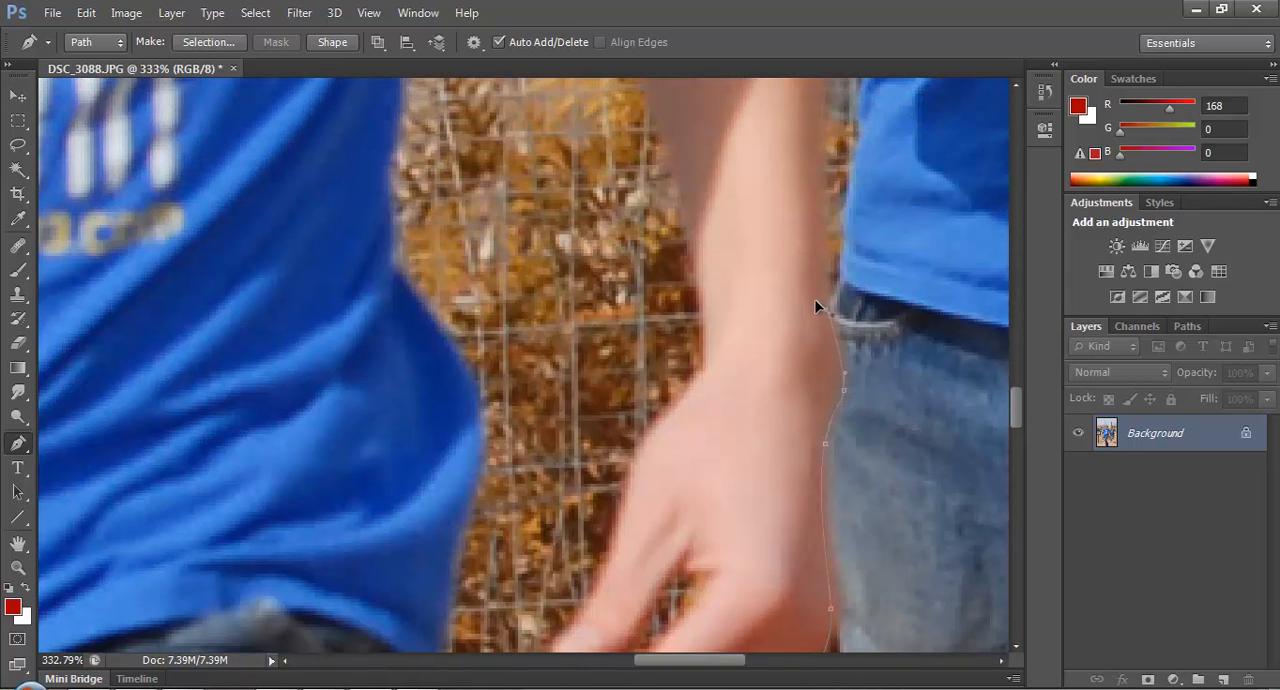
scroll(812, 290, "up", 6)
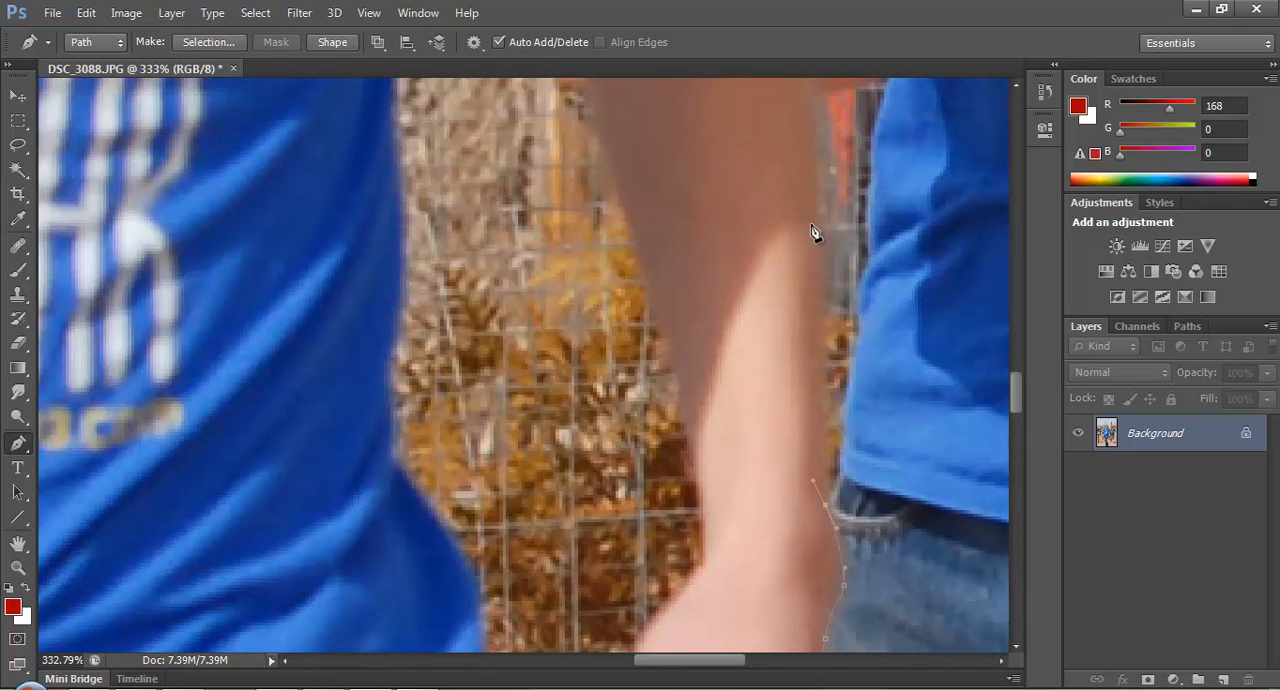
key("ctrl+z")
scroll(820, 400, "up", 10)
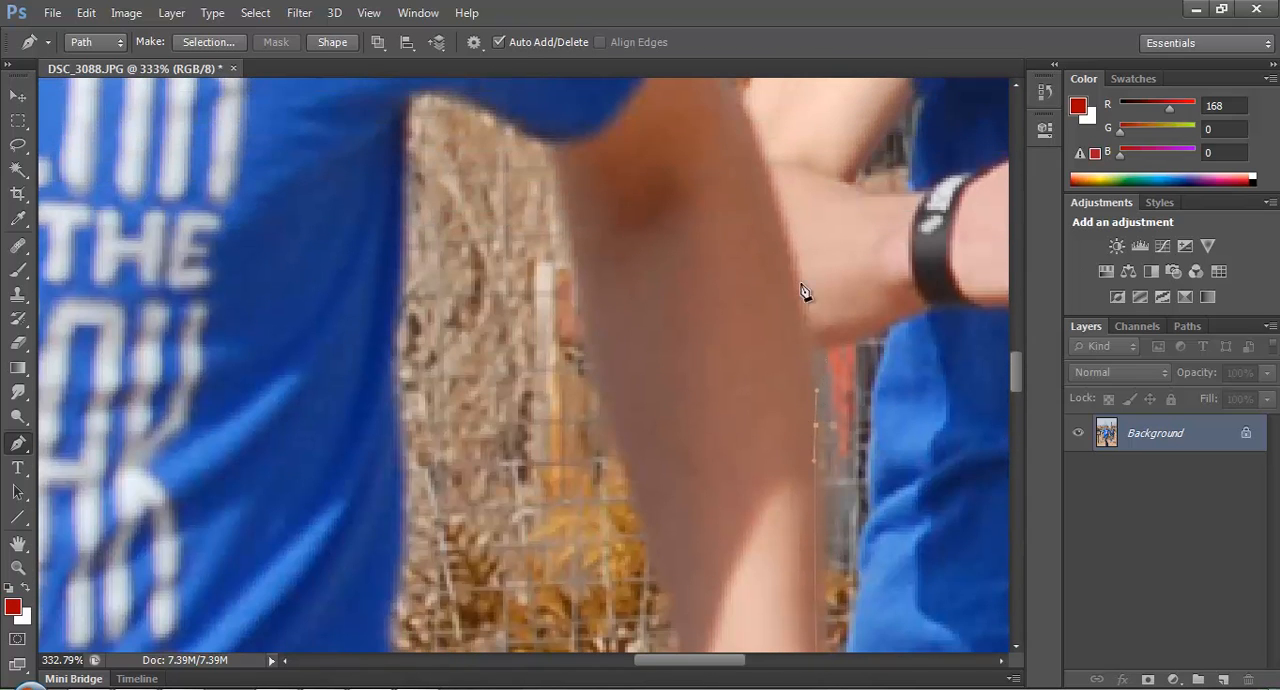
left_click_drag(781, 199, 736, 107)
scroll(770, 255, "up", 3)
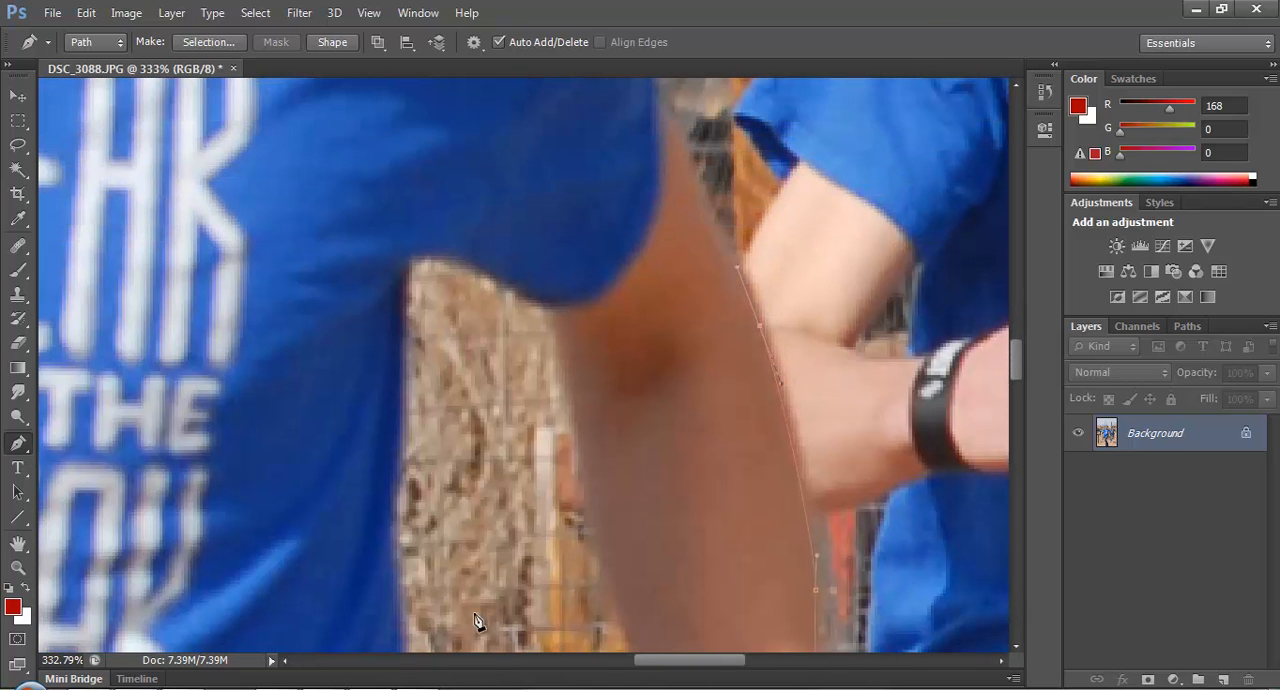
left_click(379, 689)
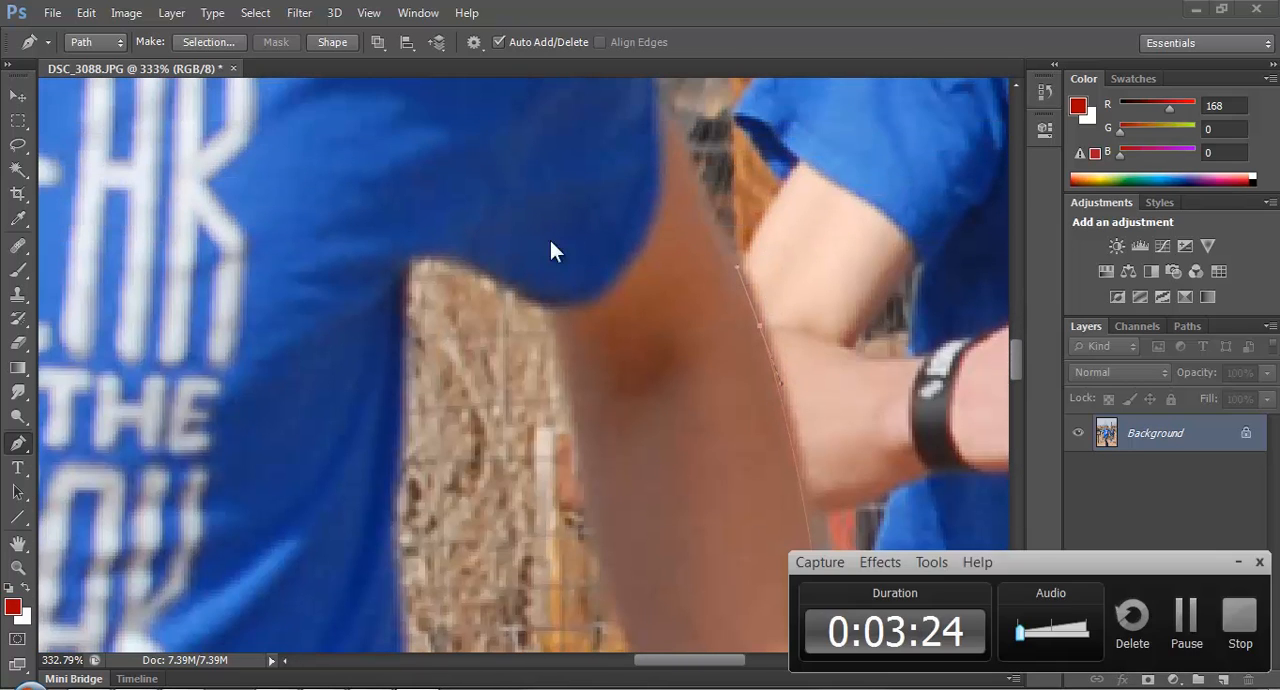
left_click(1186, 617)
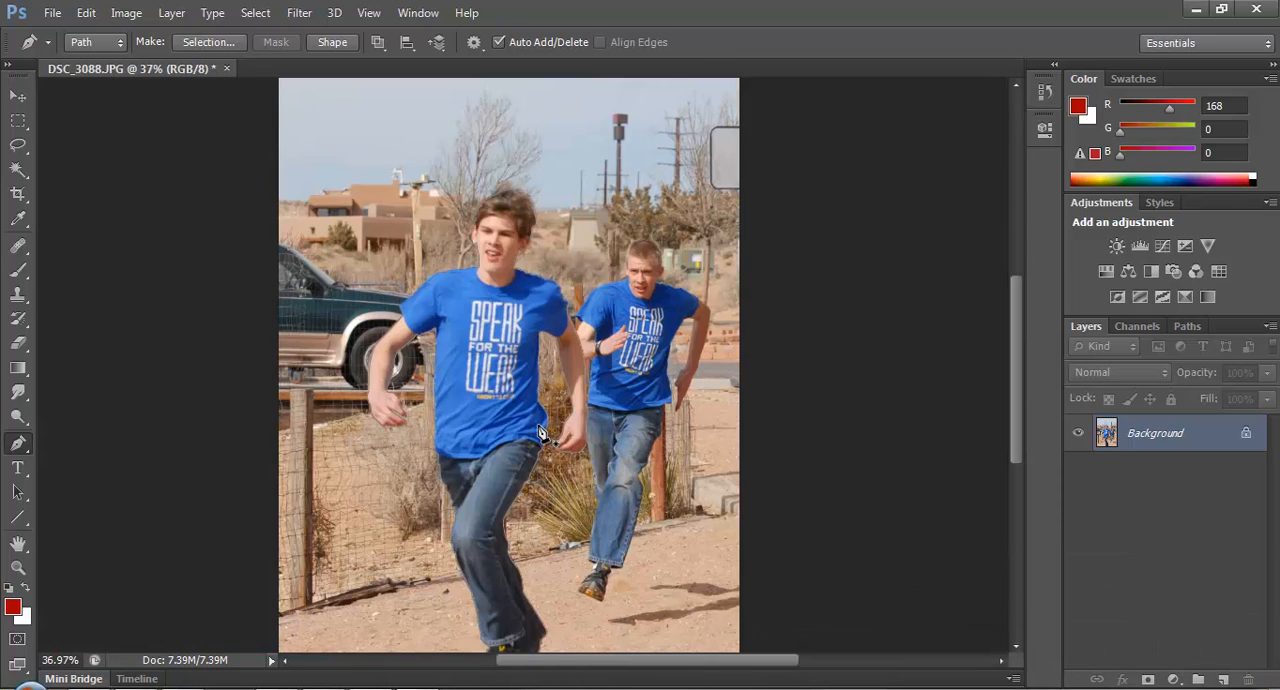
Convert the locked Background into a regular layer named Layer 0 with Normal mode and 100% opacity.
scroll(543, 457, "down", 5)
scroll(553, 481, "up", 4)
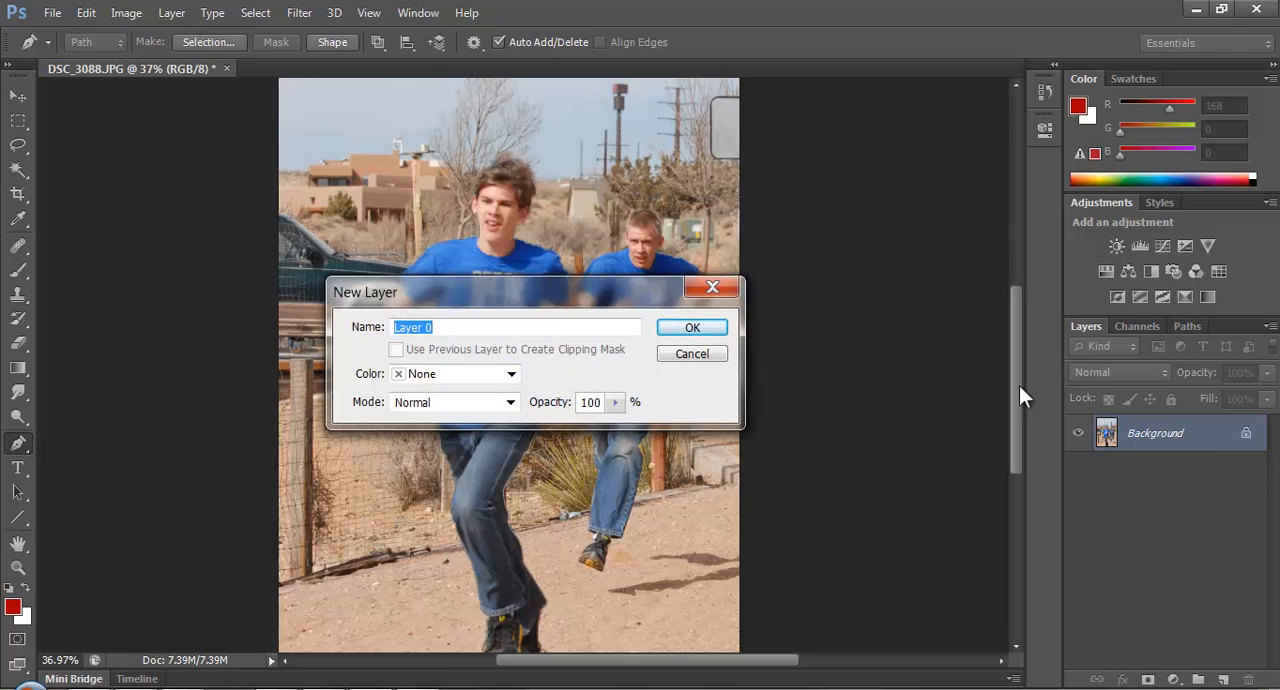
left_click(706, 334)
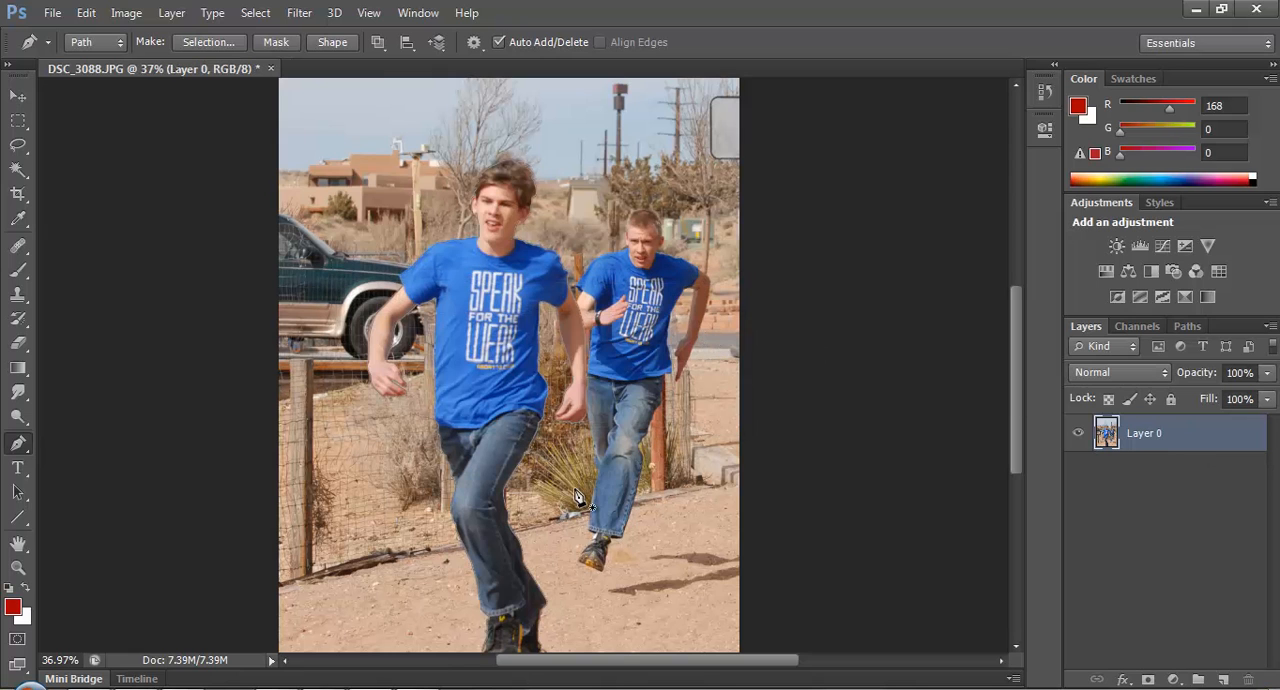
Convert the finished path around the front runner into a new anti-aliased selection with a 0-pixel feather radius.
scroll(570, 400, "up", 5)
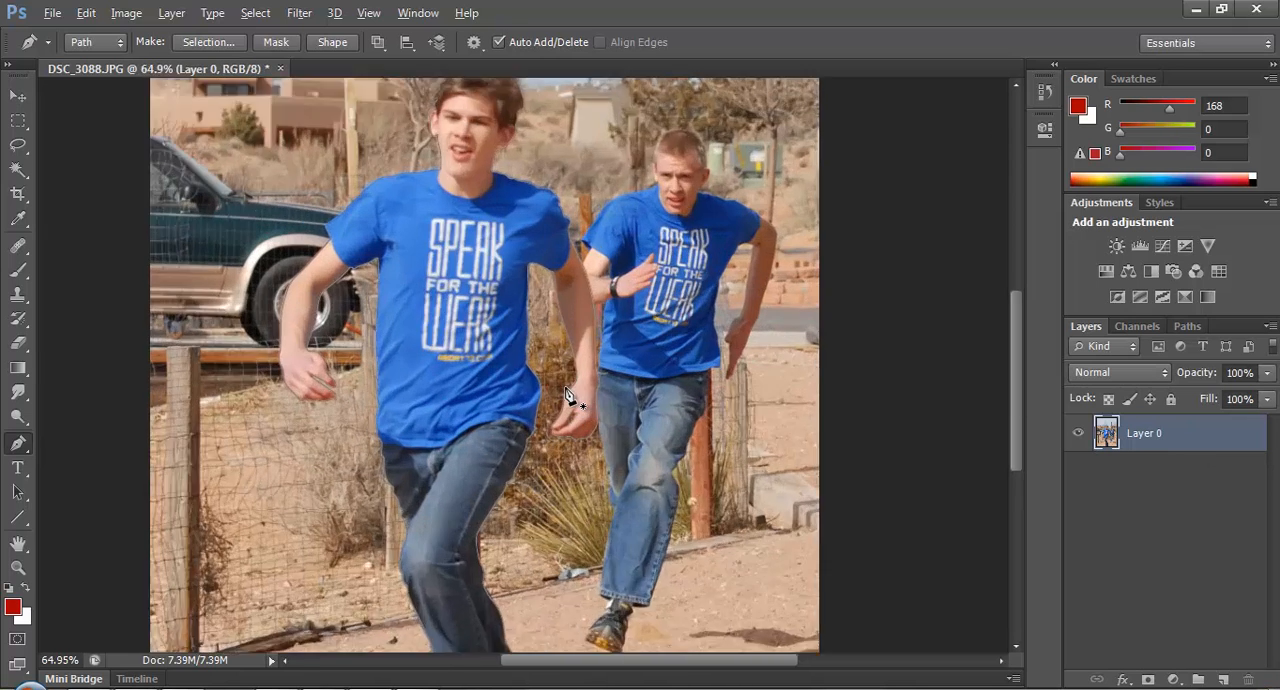
scroll(509, 343, "up", 10)
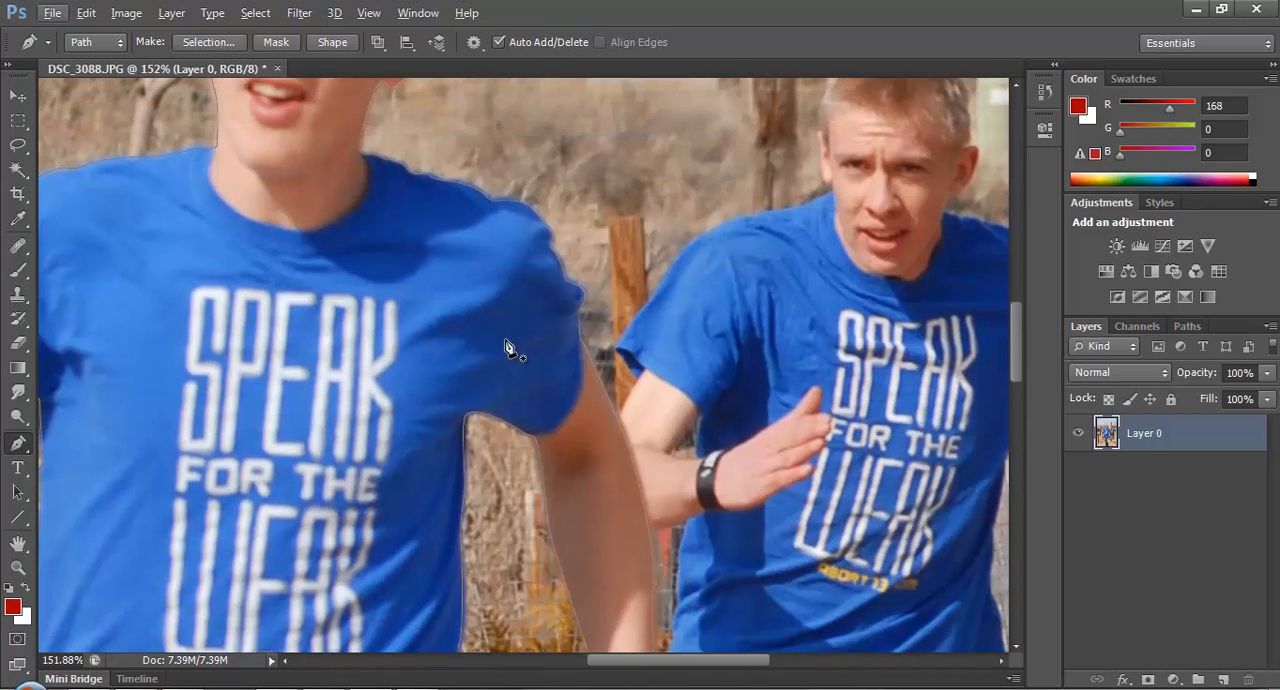
scroll(539, 403, "left", 4)
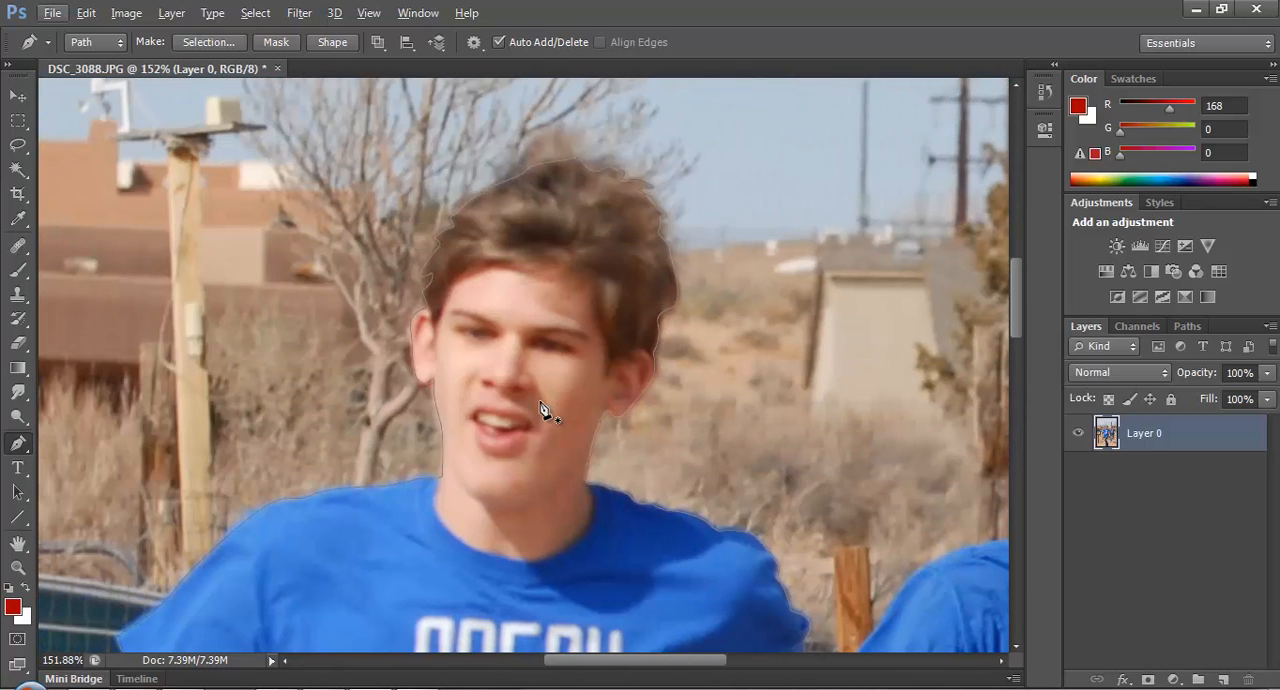
scroll(540, 410, "down", 8)
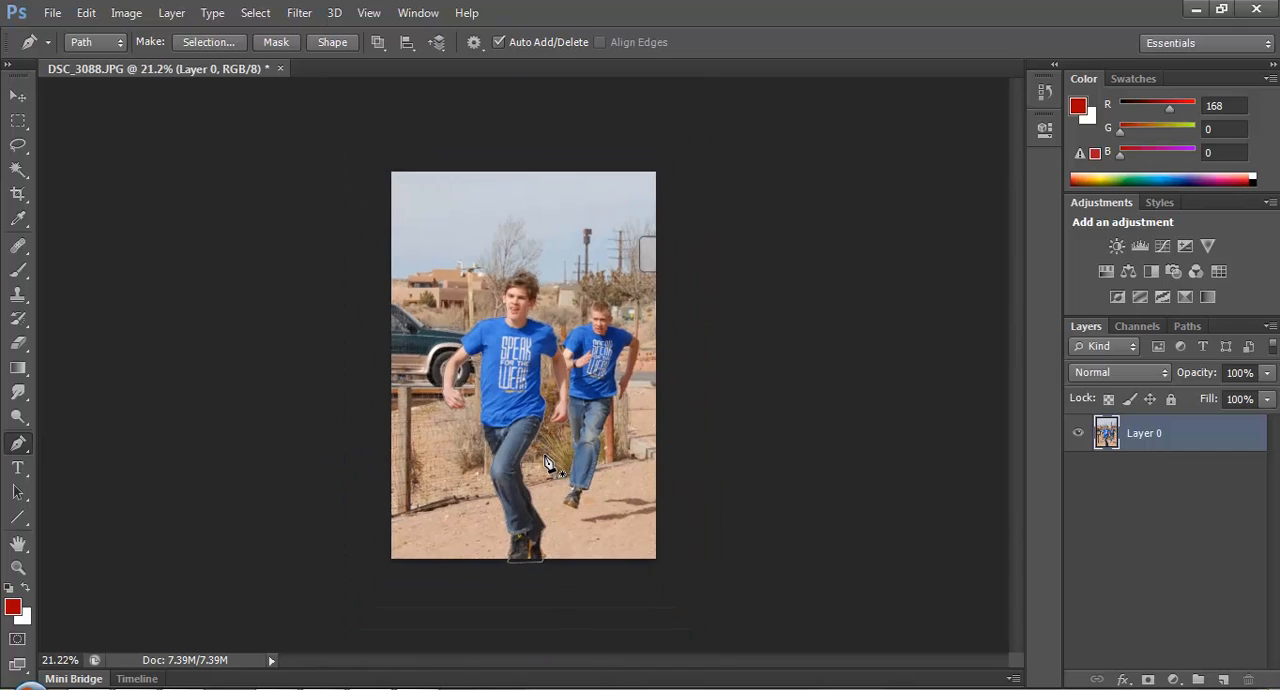
right_click(534, 391)
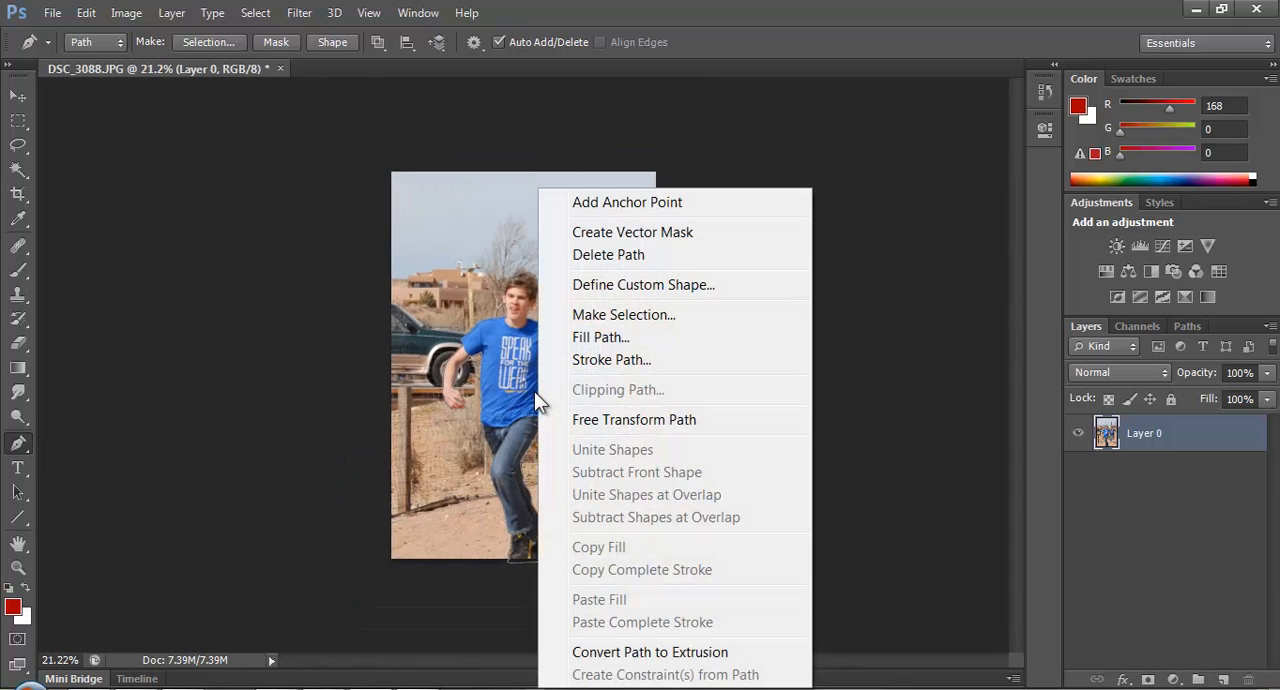
left_click(605, 316)
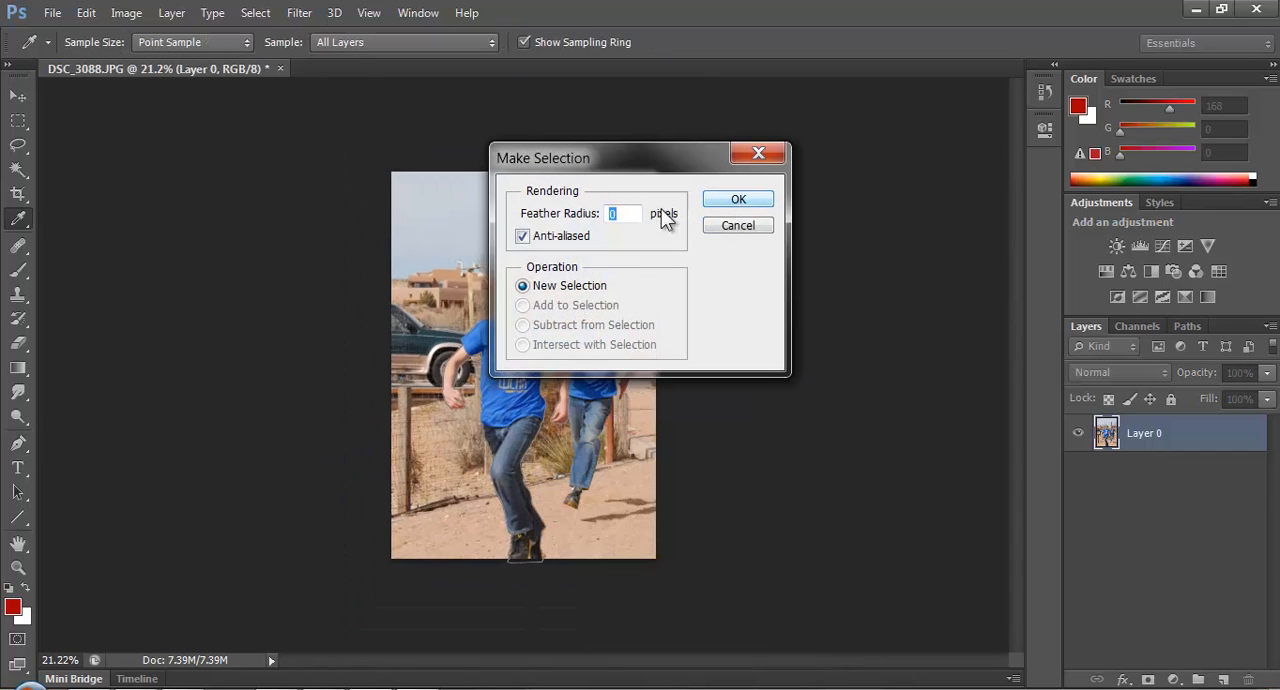
left_click(738, 199)
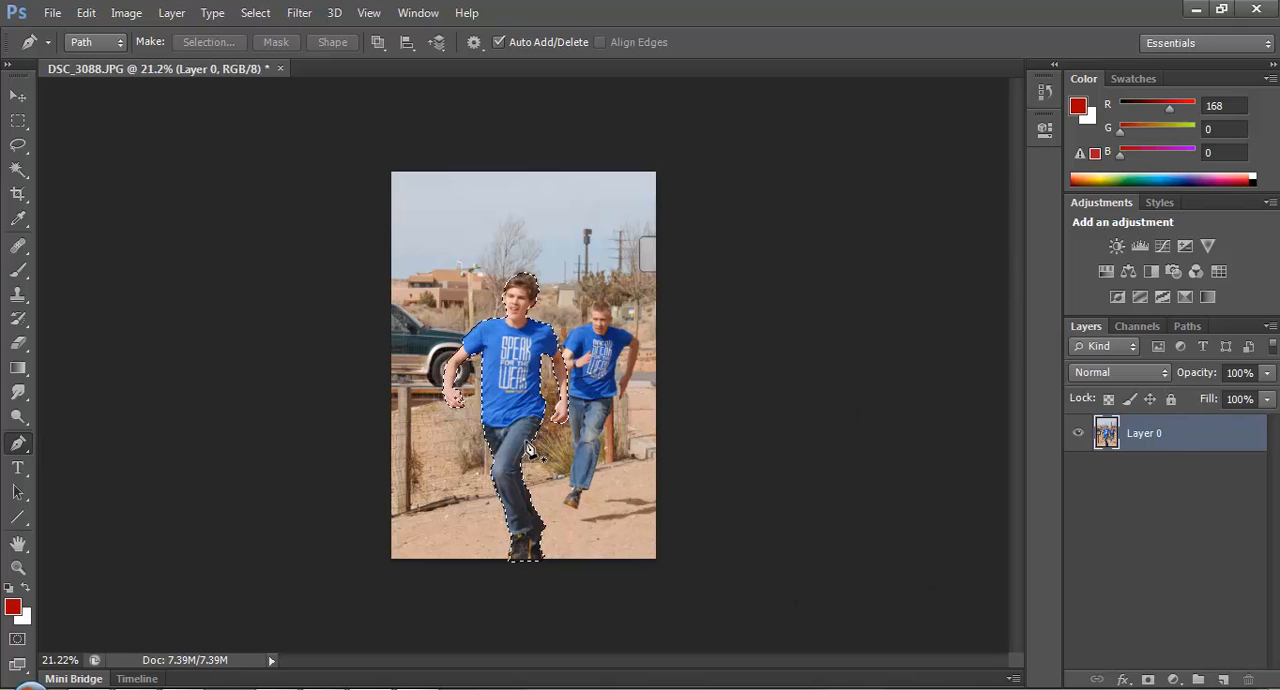
Trace a closed Pen path around the background gap between the thumb and fingers of the front runner's hand nearest the second runner.
scroll(530, 450, "up", 15)
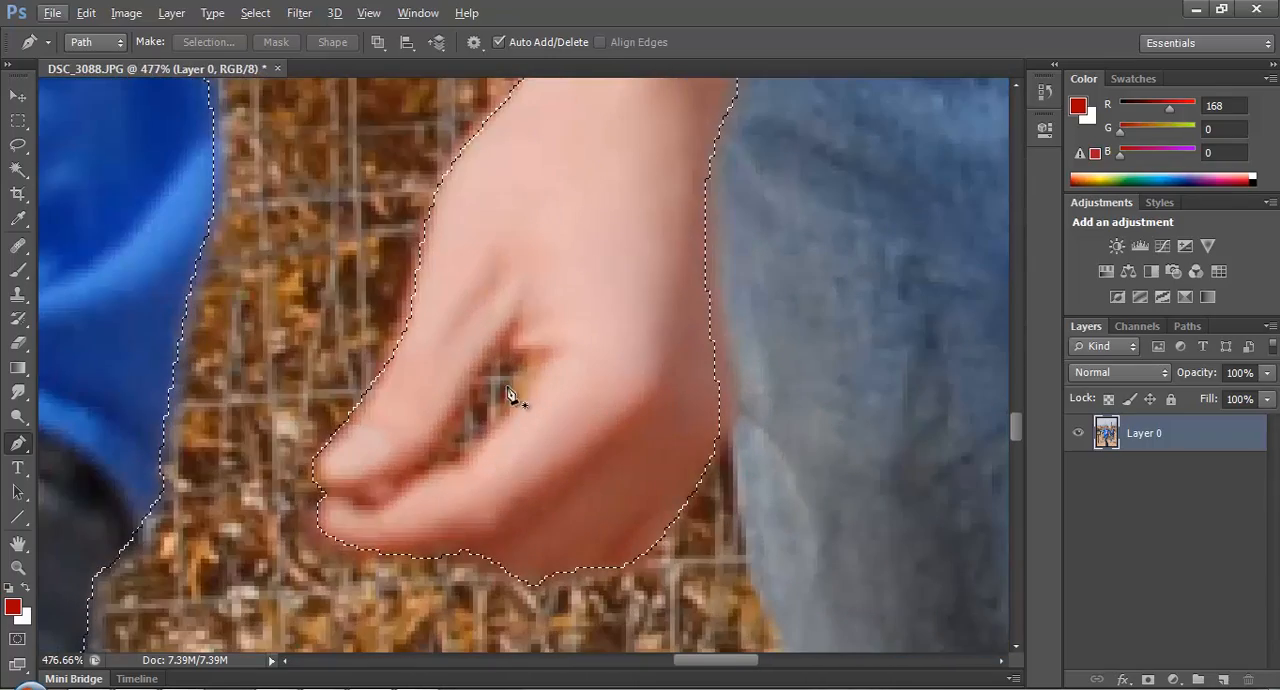
scroll(508, 393, "down", 12)
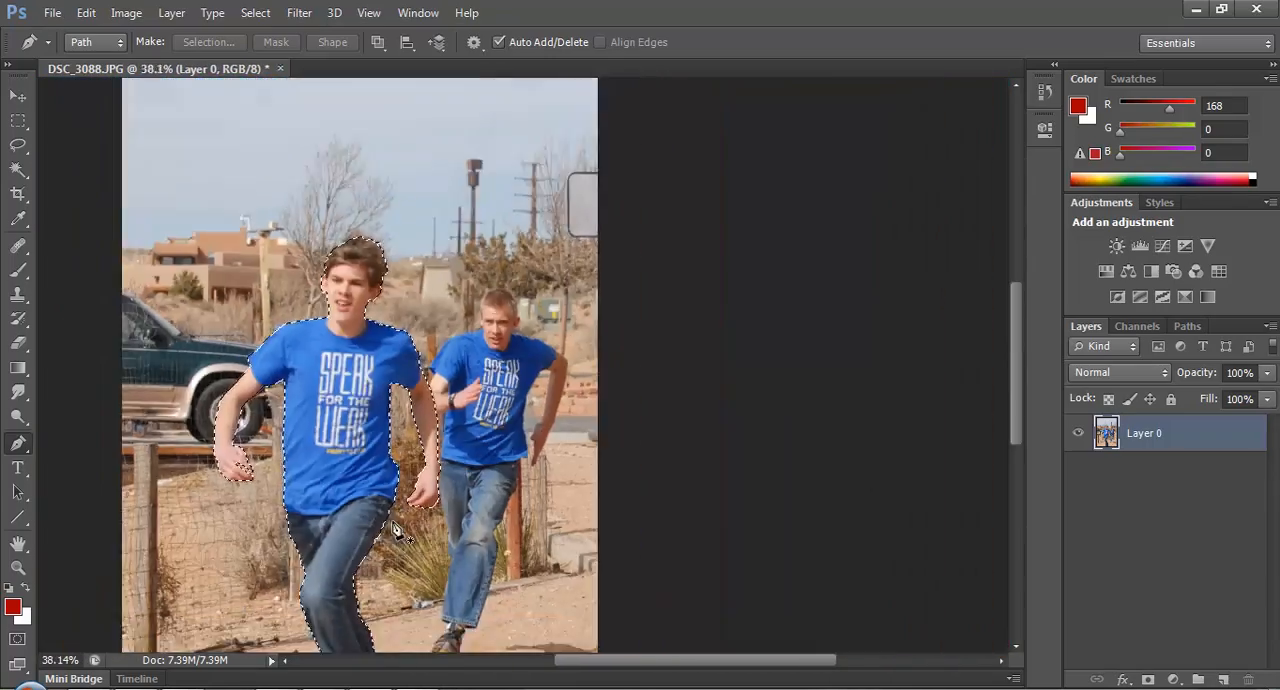
scroll(396, 530, "down", 2)
scroll(543, 614, "up", 8)
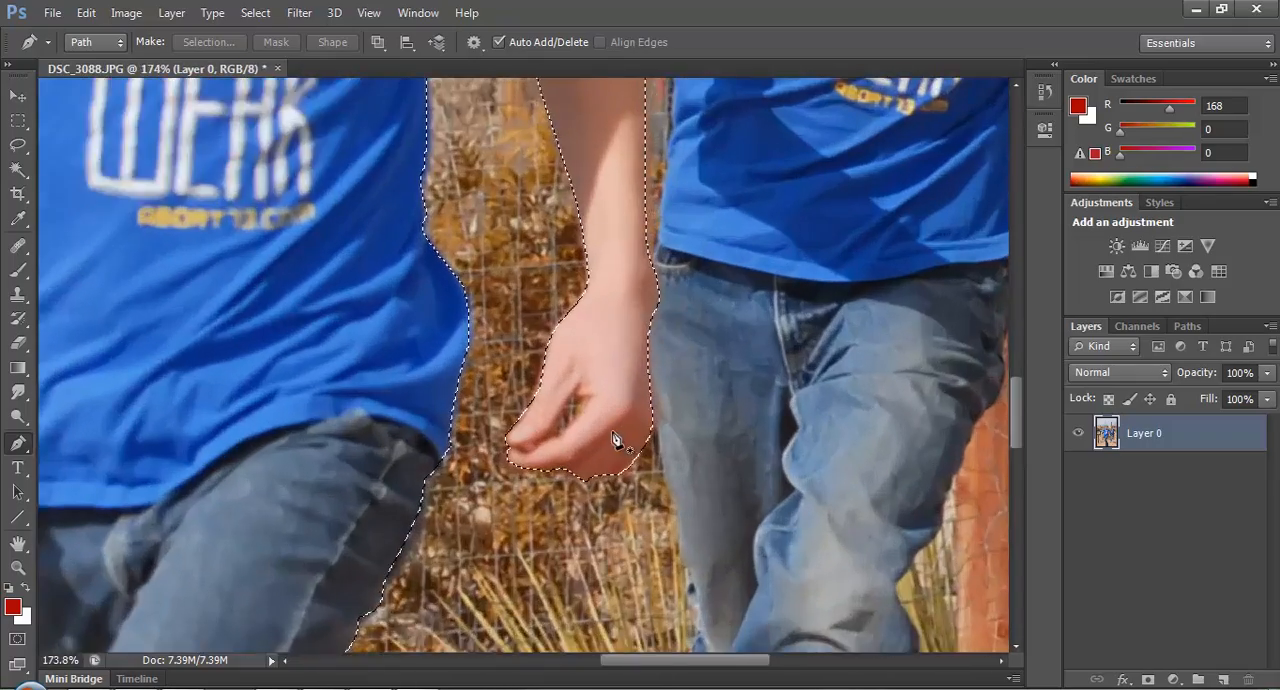
scroll(615, 440, "up", 6)
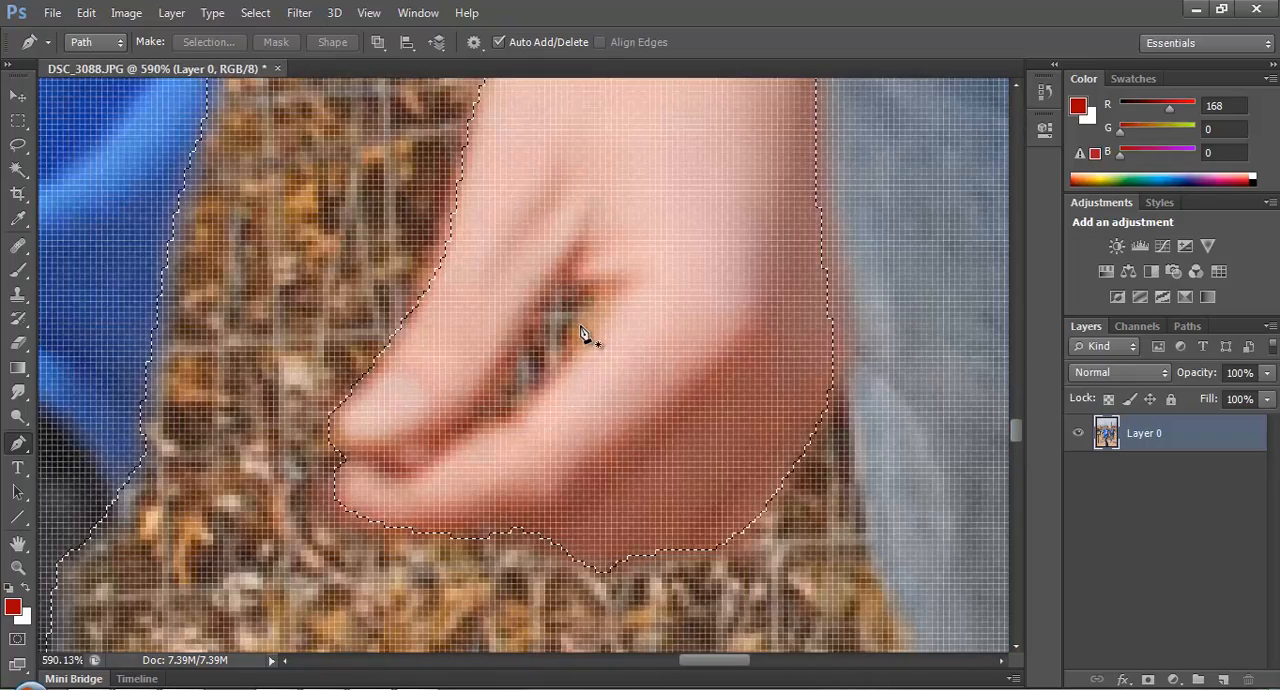
scroll(586, 346, "down", 6)
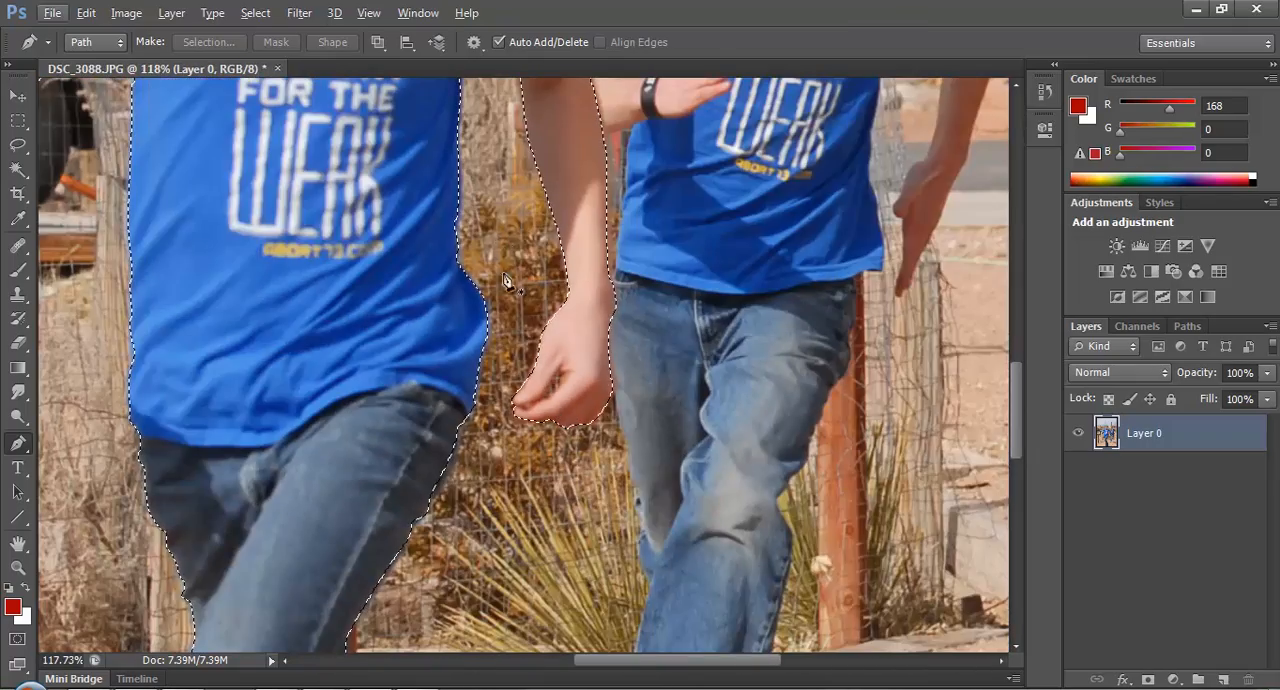
scroll(571, 386, "up", 6)
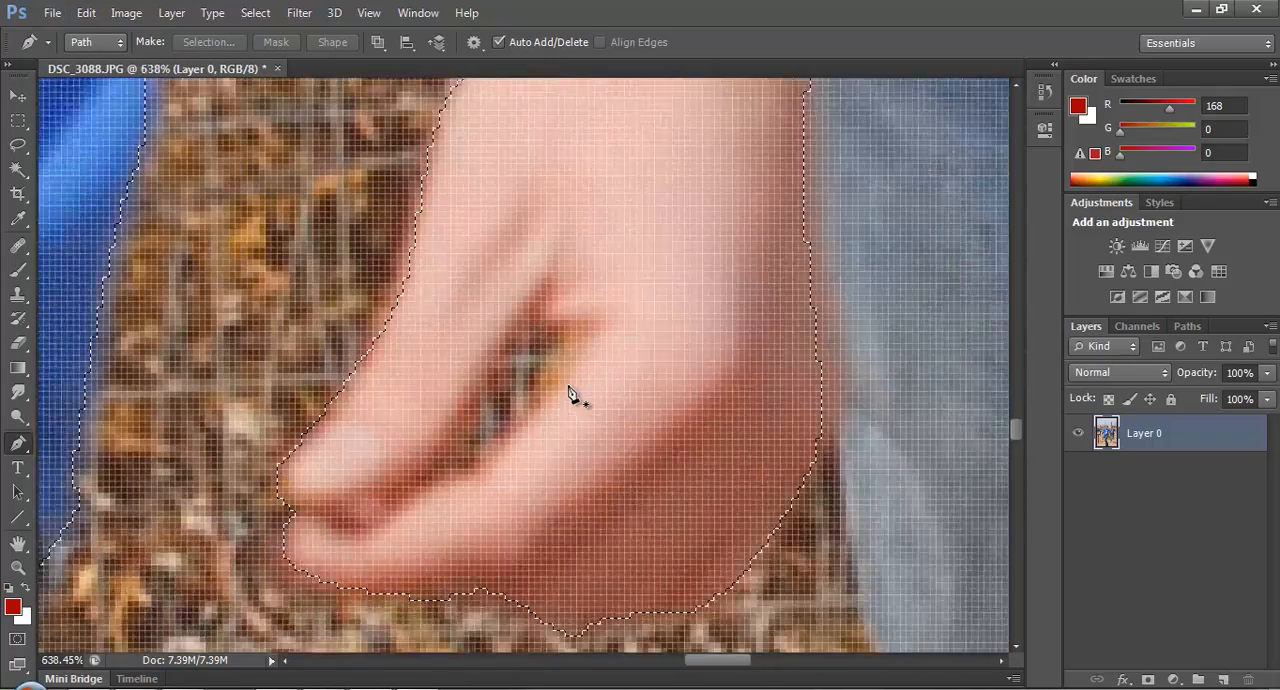
scroll(571, 395, "up", 1)
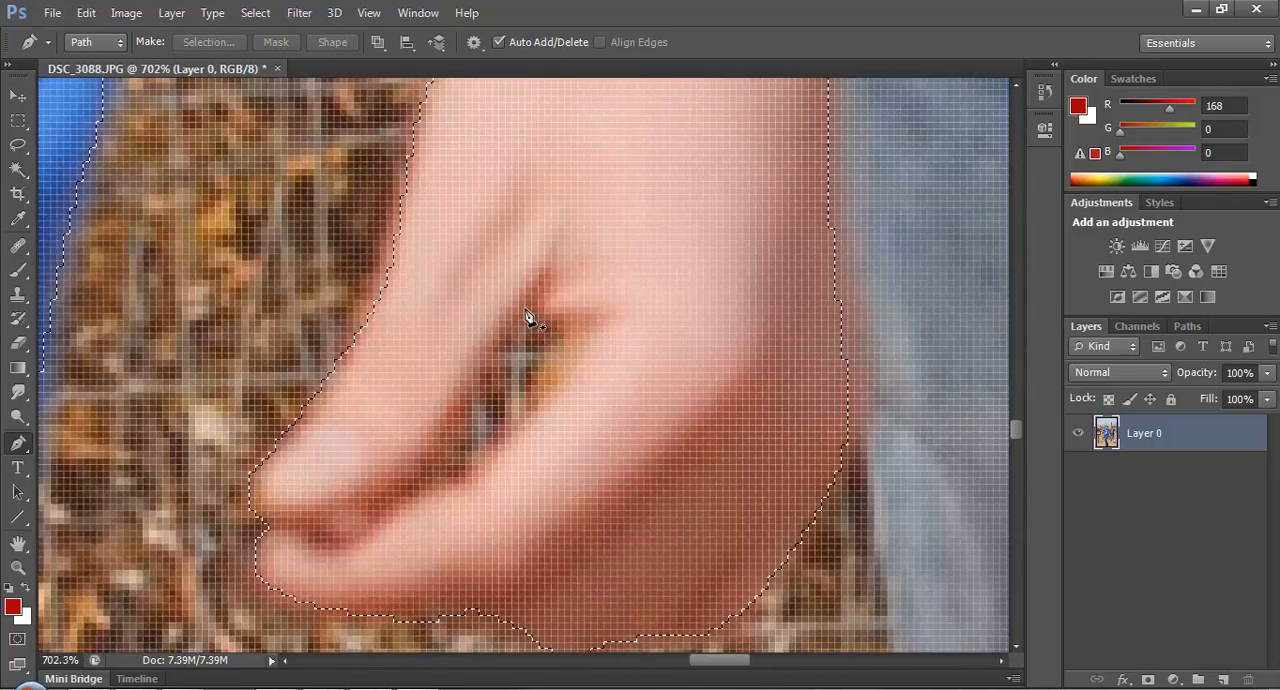
left_click(527, 308)
left_click(446, 447)
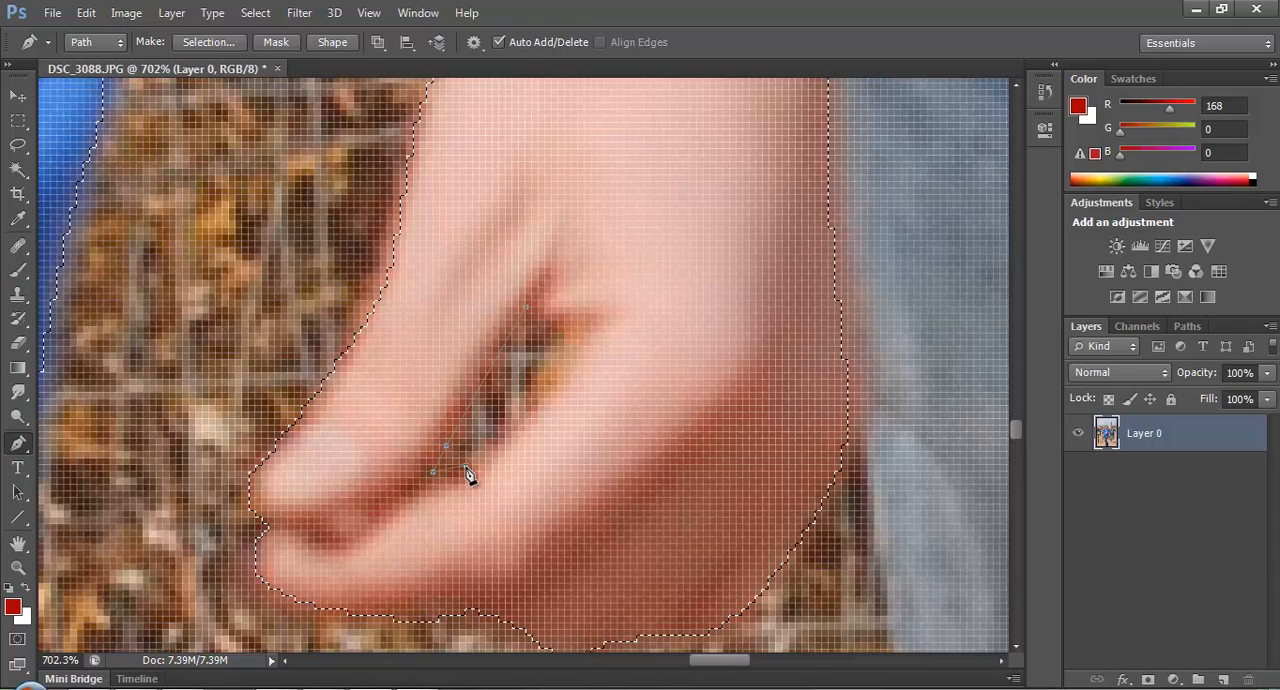
left_click(539, 393)
Subtract the finger-gap path from the runner selection, anti-aliased with a 0-pixel feather radius.
right_click(530, 388)
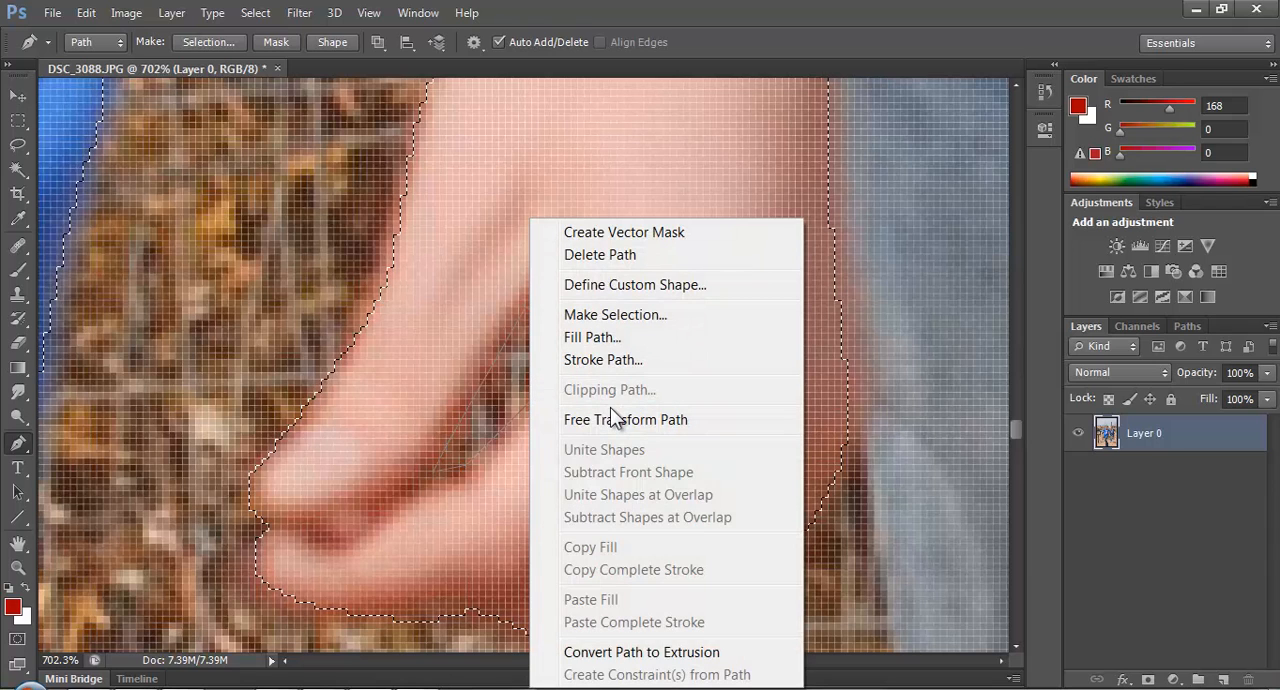
left_click(626, 314)
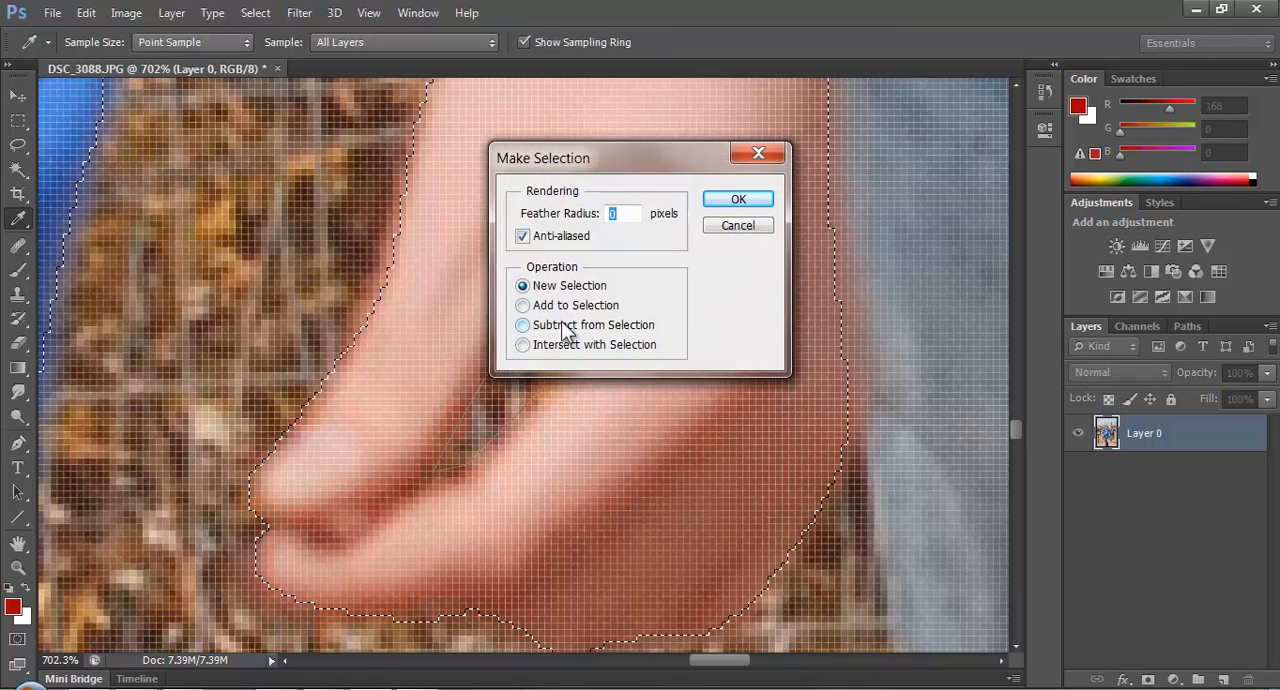
left_click(523, 325)
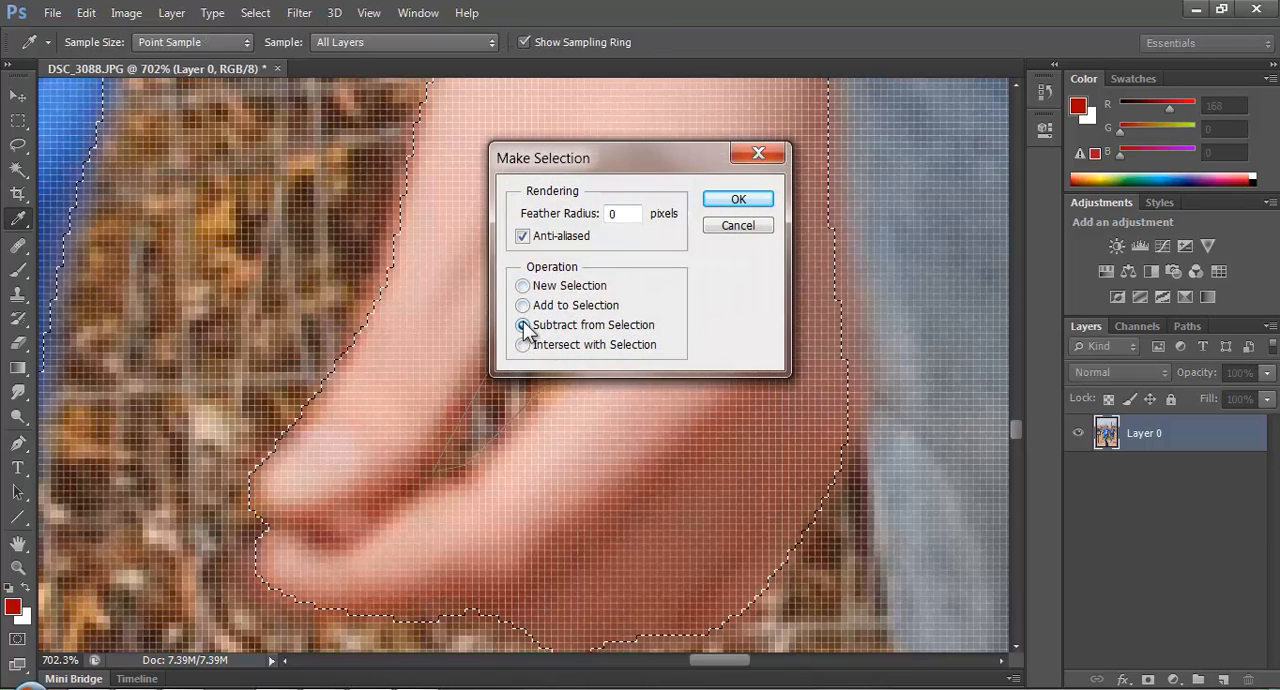
left_click_drag(608, 175, 875, 257)
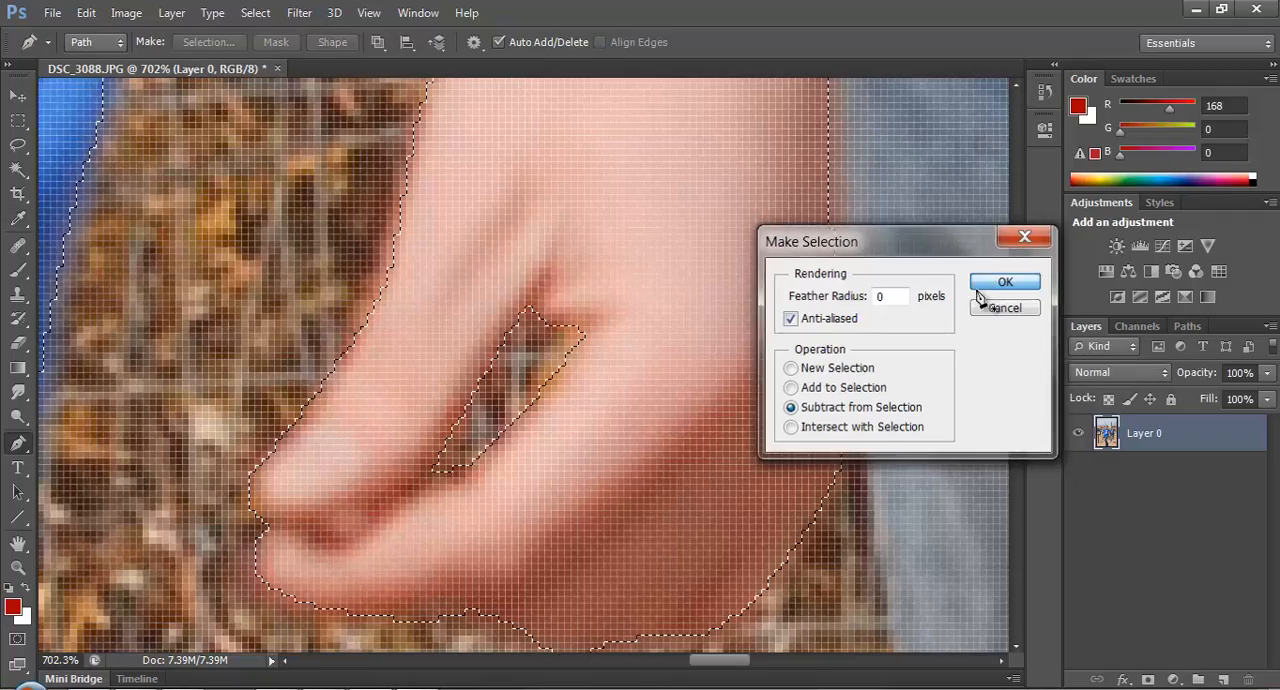
left_click(1005, 281)
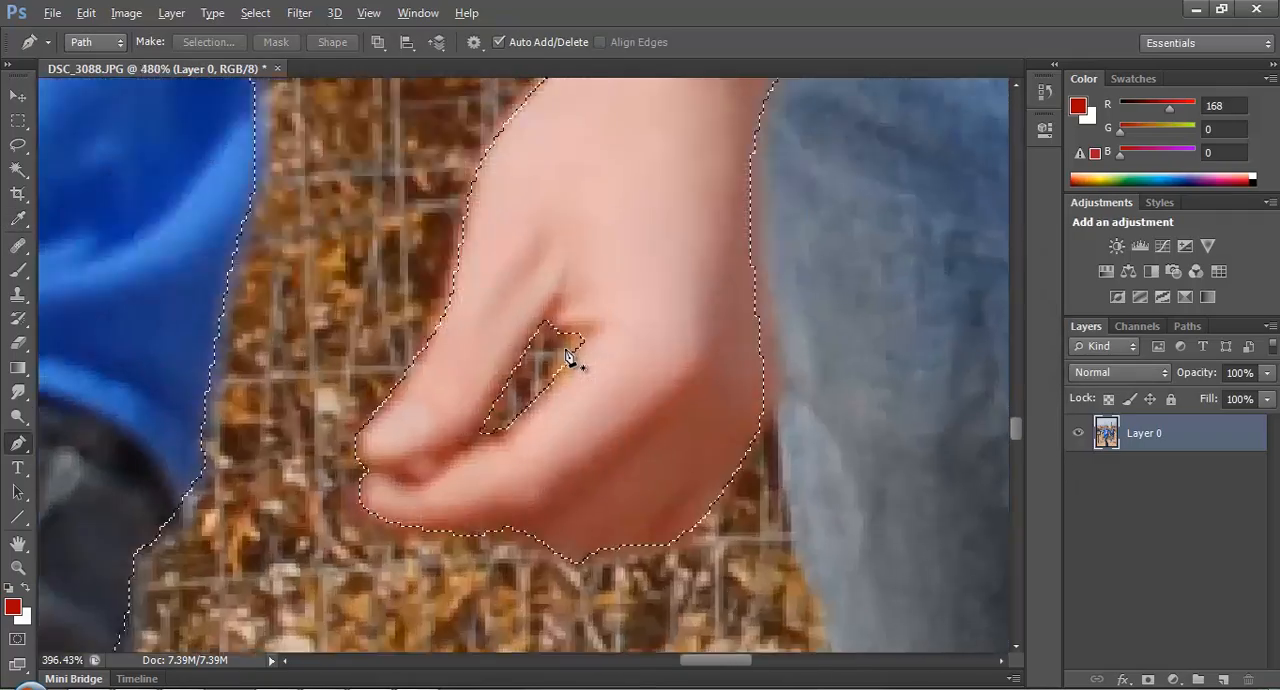
Trace a closed Pen path inside the small lace loop on the edge of the front runner's shoe facing the second runner.
scroll(566, 356, "down", 15)
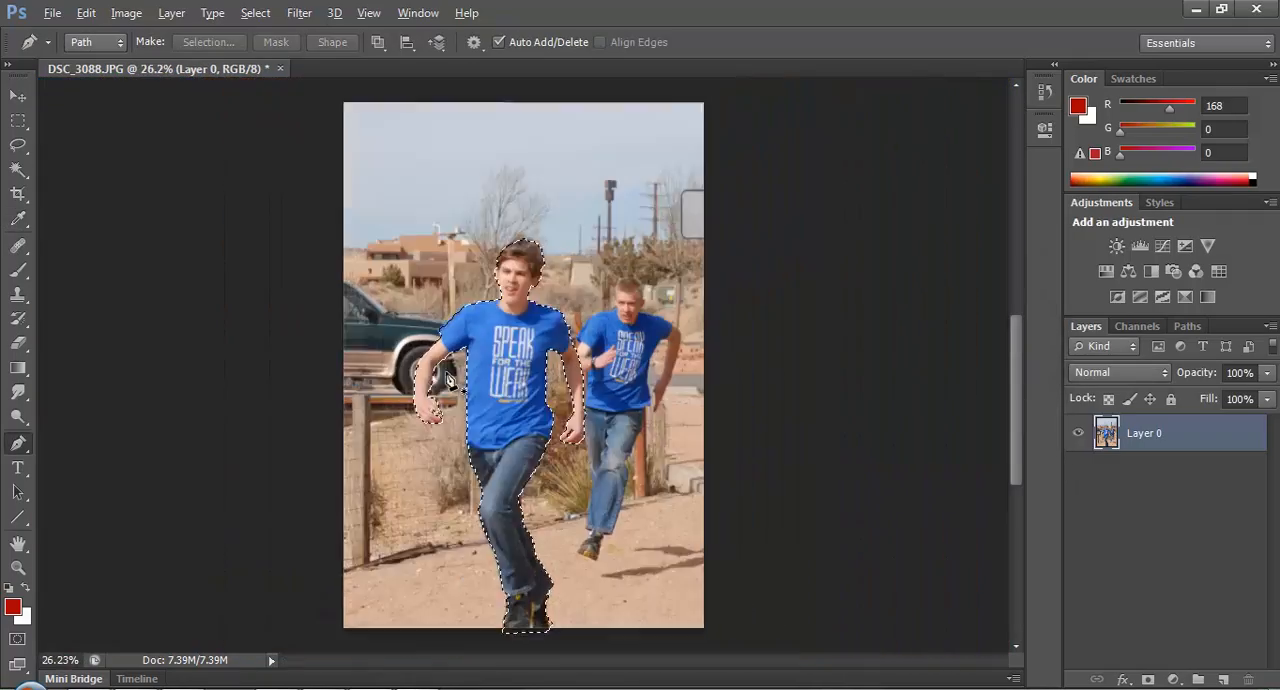
scroll(449, 378, "up", 8)
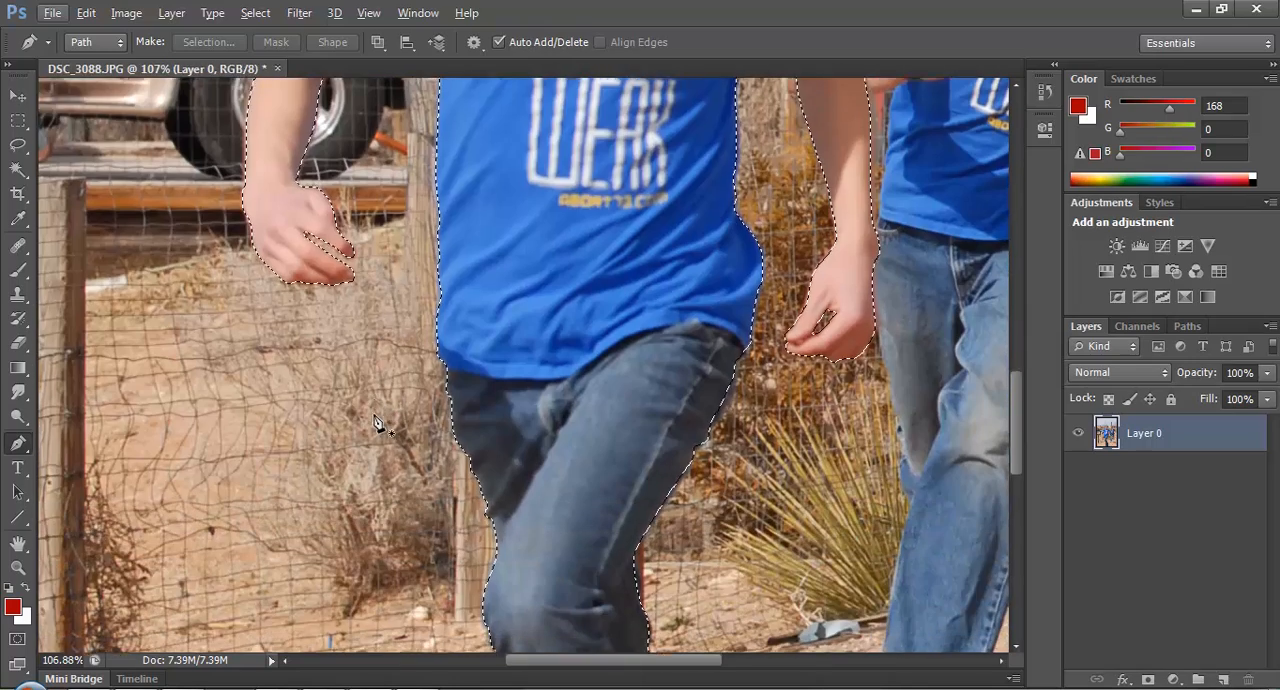
scroll(378, 422, "down", 10)
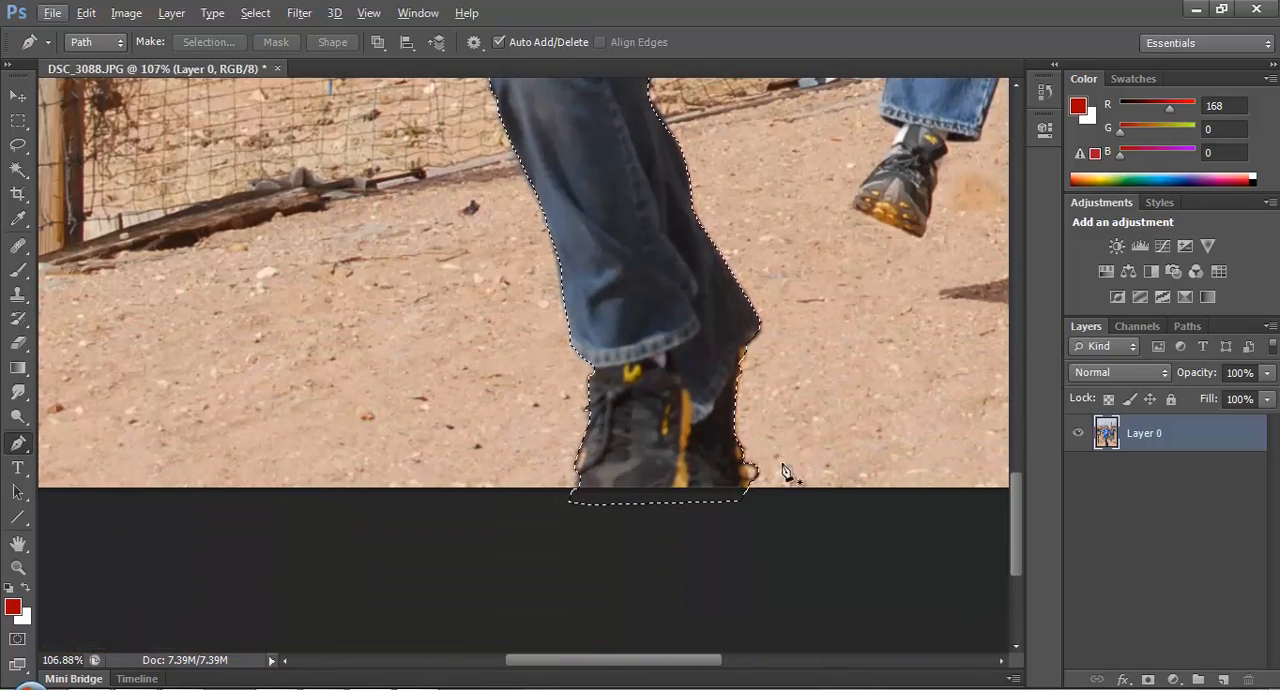
scroll(785, 472, "up", 6)
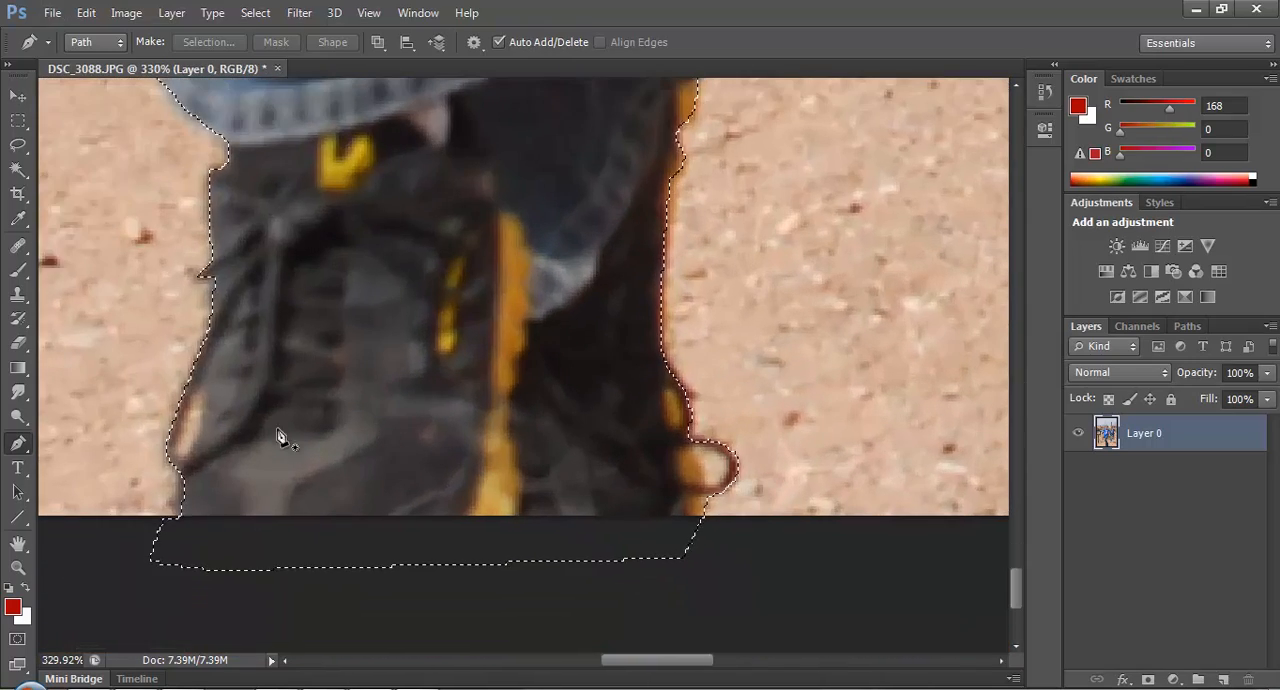
scroll(740, 490, "up", 4)
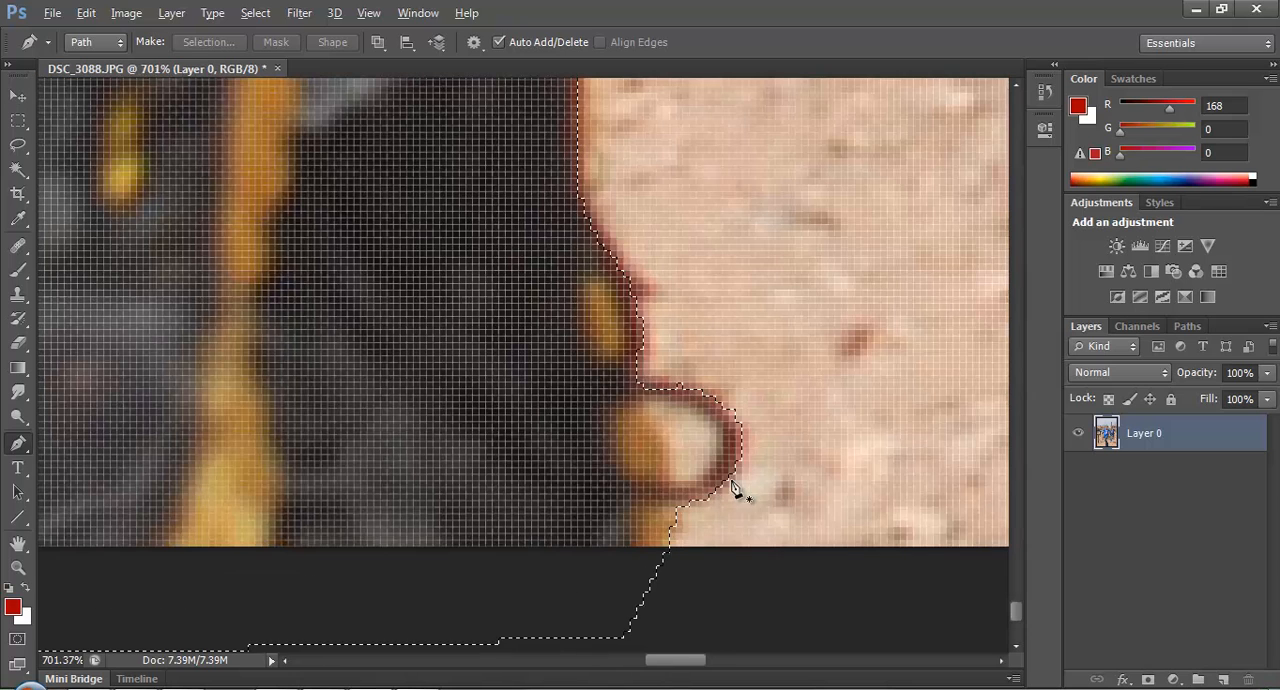
left_click(651, 409)
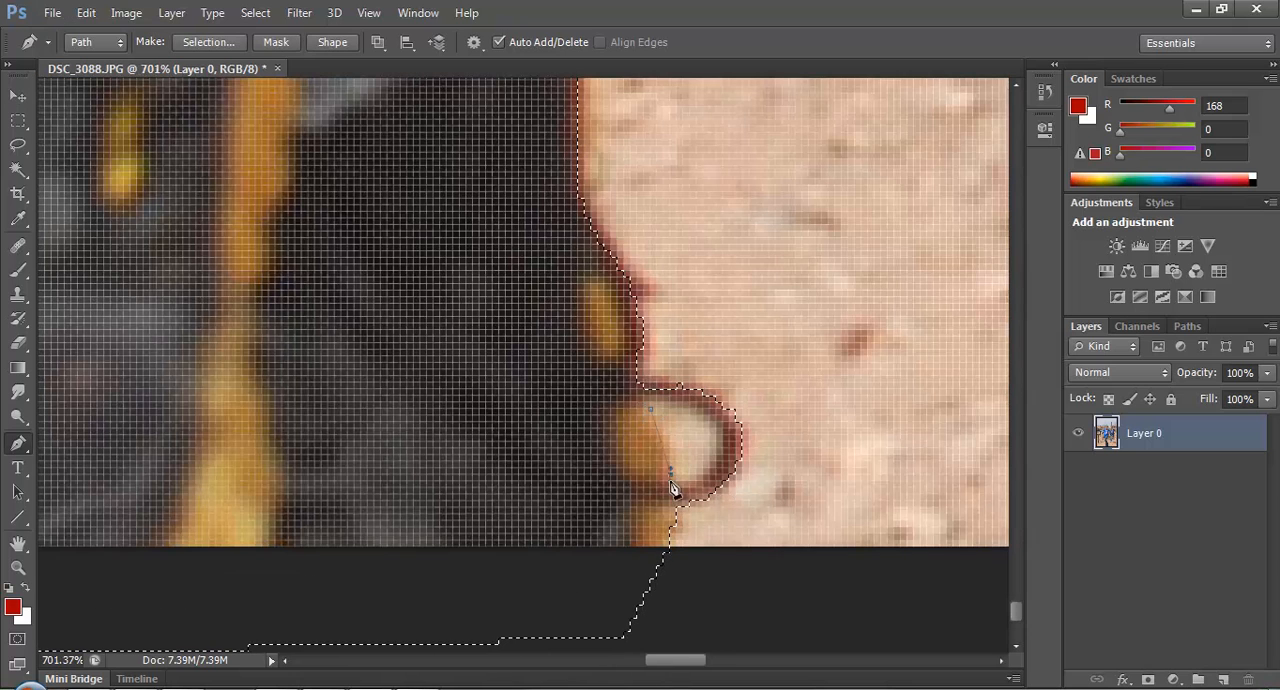
left_click(715, 428)
left_click(652, 408)
scroll(678, 438, "left", 1)
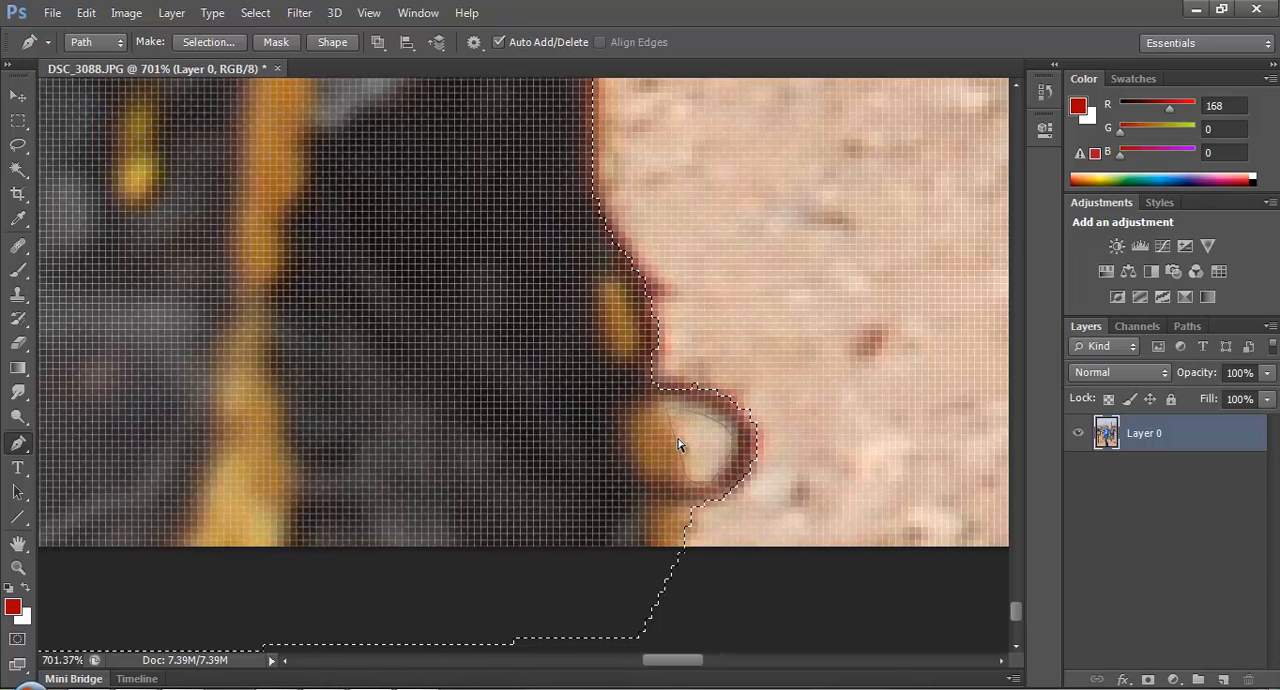
Trace a closed Pen path around the narrow sand-coloured opening on the opposite edge of the front runner's shoe.
scroll(678, 445, "left", 8)
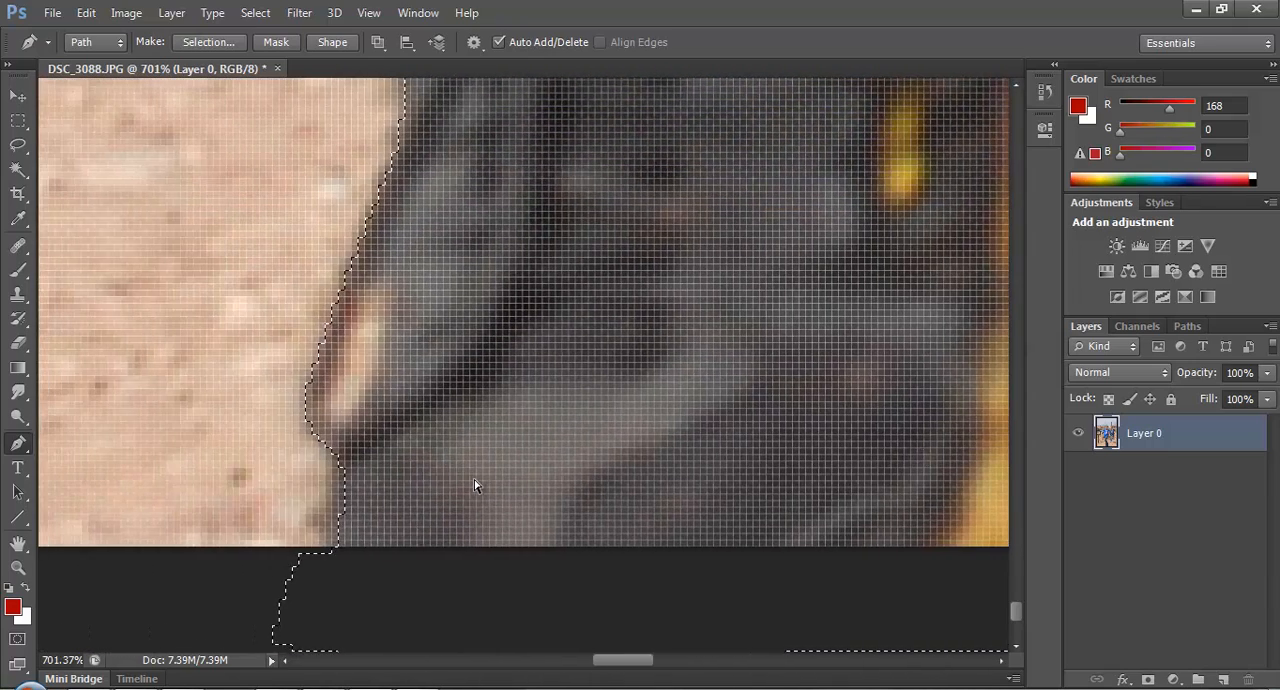
scroll(475, 485, "left", 2)
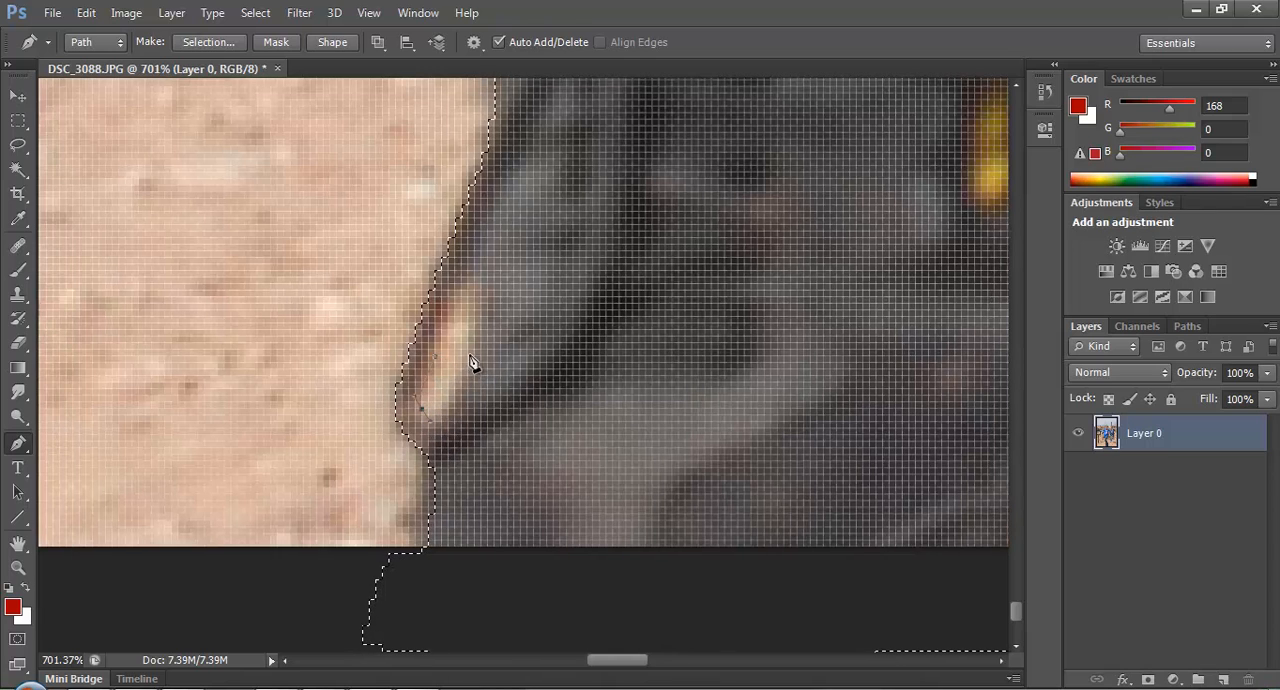
left_click_drag(470, 354, 447, 326)
left_click(437, 368)
Subtract the traced shoe openings from the runner selection, anti-aliased with a 0-pixel feather radius.
right_click(459, 355)
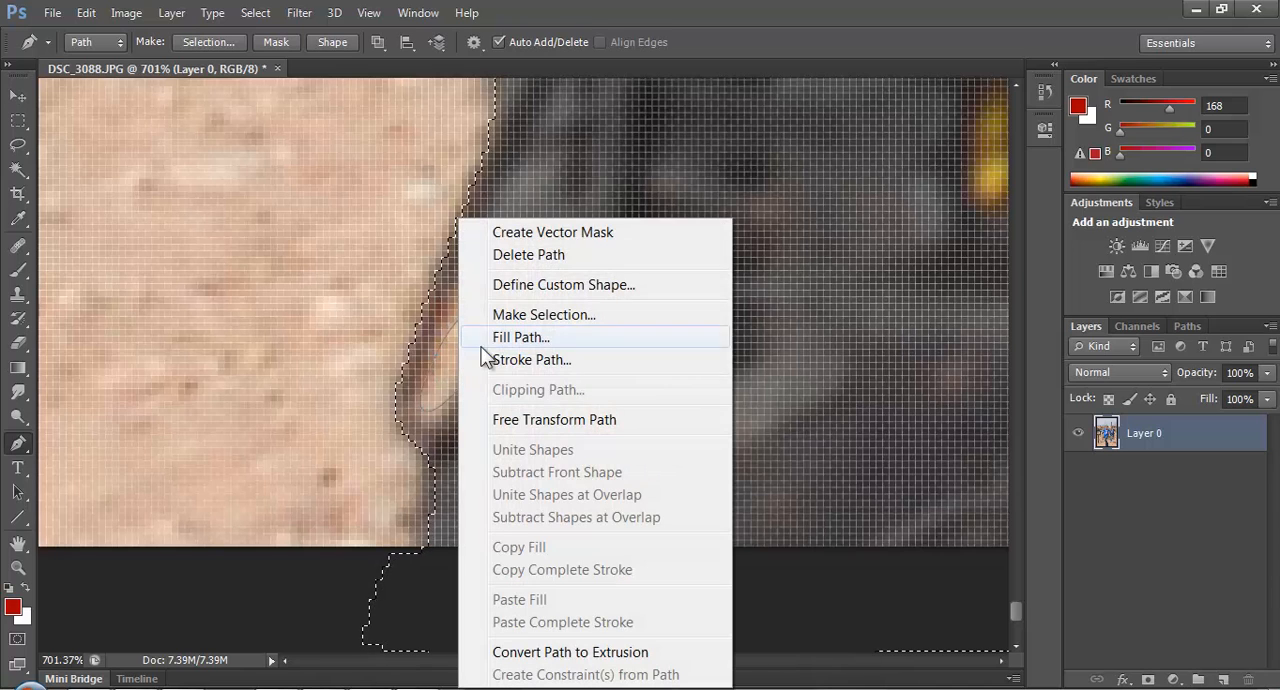
left_click(555, 315)
left_click(790, 407)
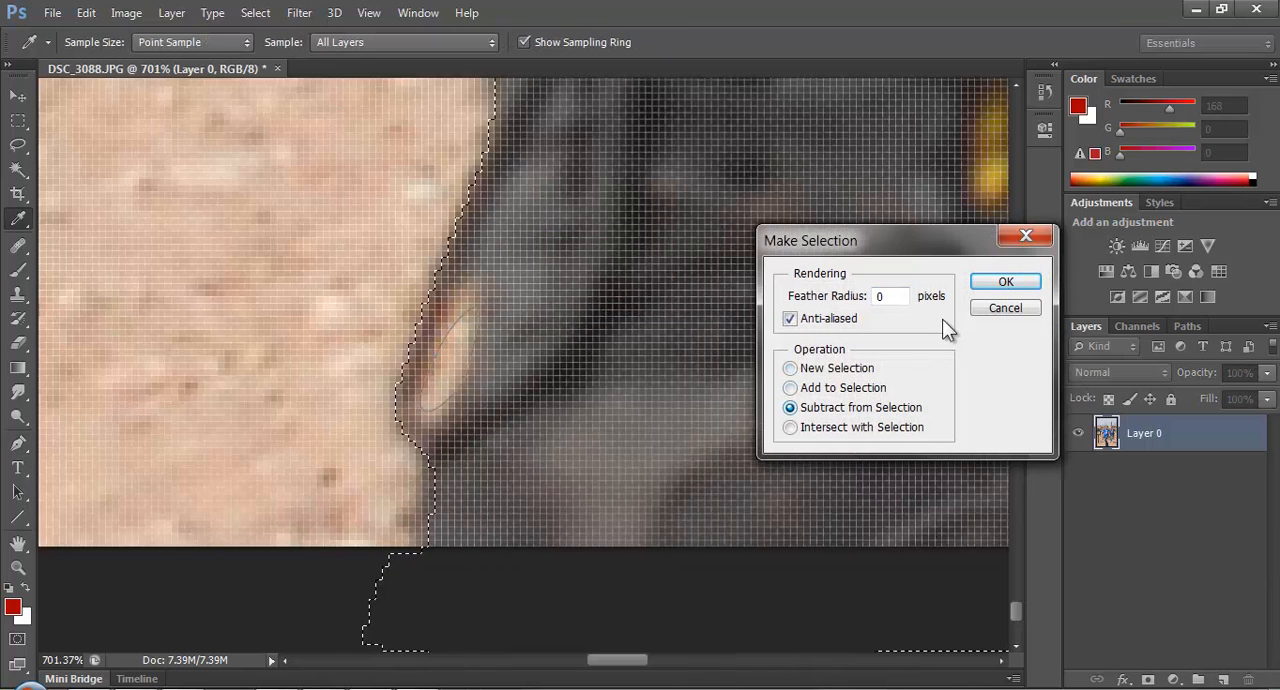
left_click(1000, 283)
scroll(910, 318, "down", 5)
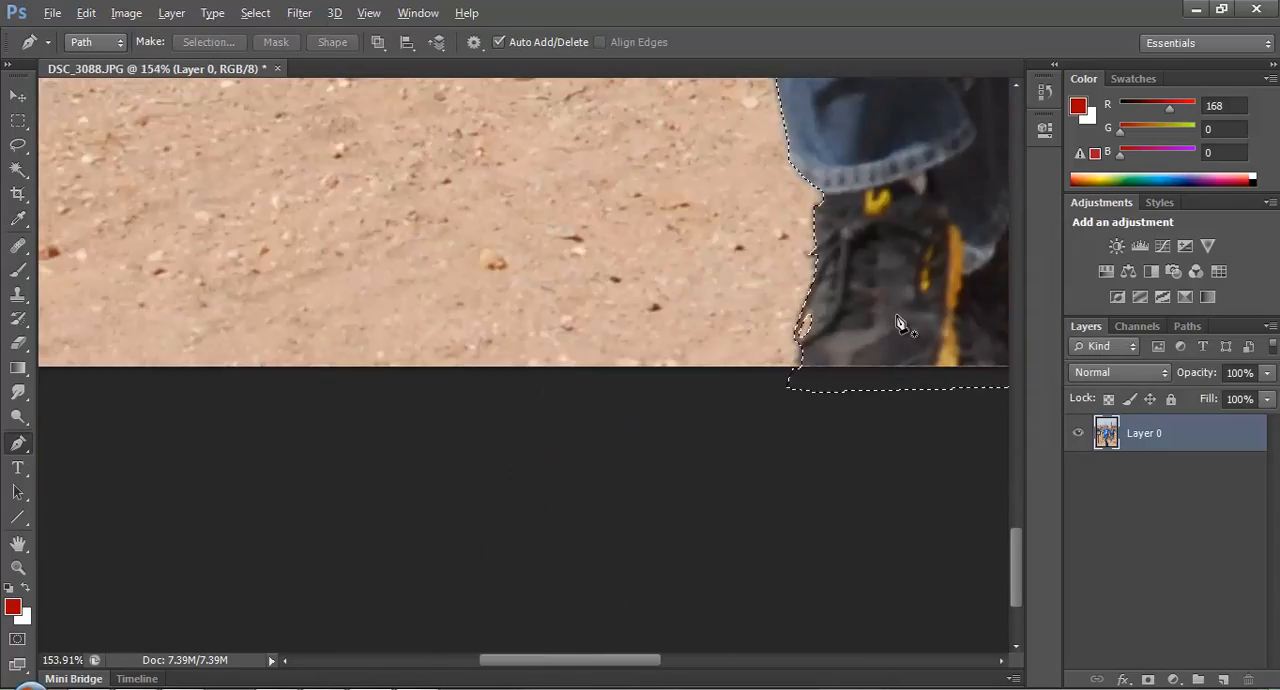
scroll(897, 322, "down", 6)
scroll(617, 410, "up", 3)
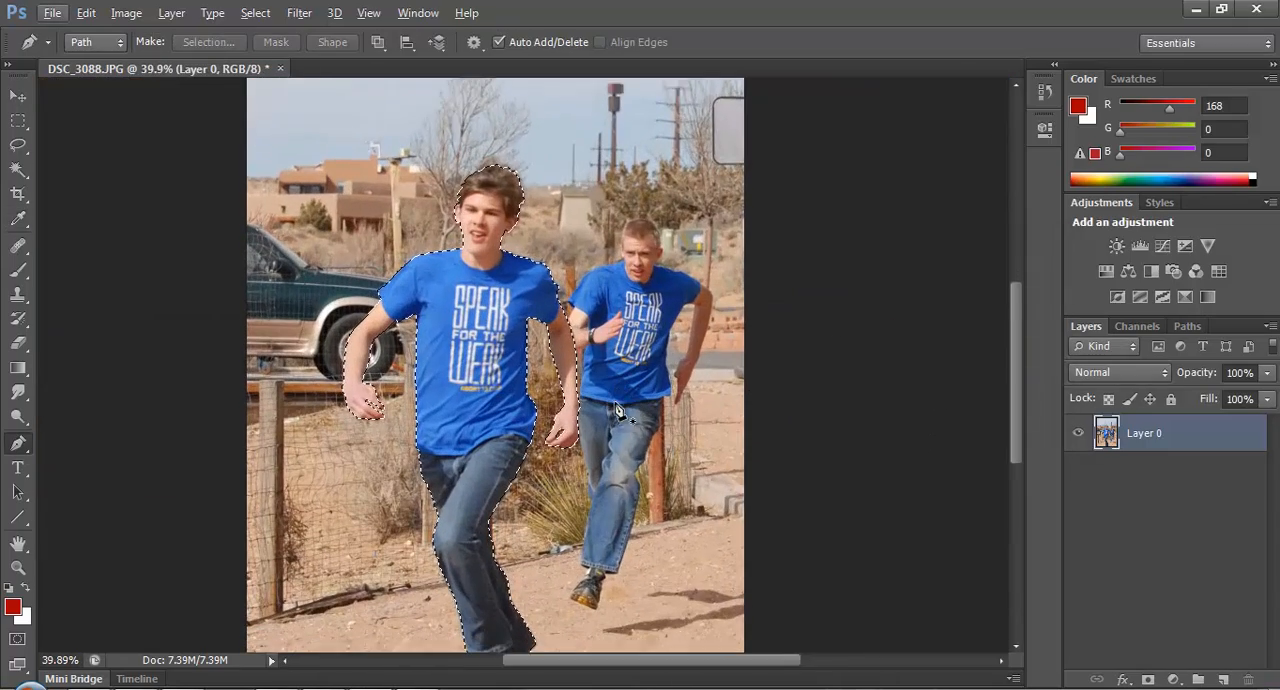
Cut the selected front runner out of Layer 0 onto a new layer.
scroll(617, 410, "down", 2)
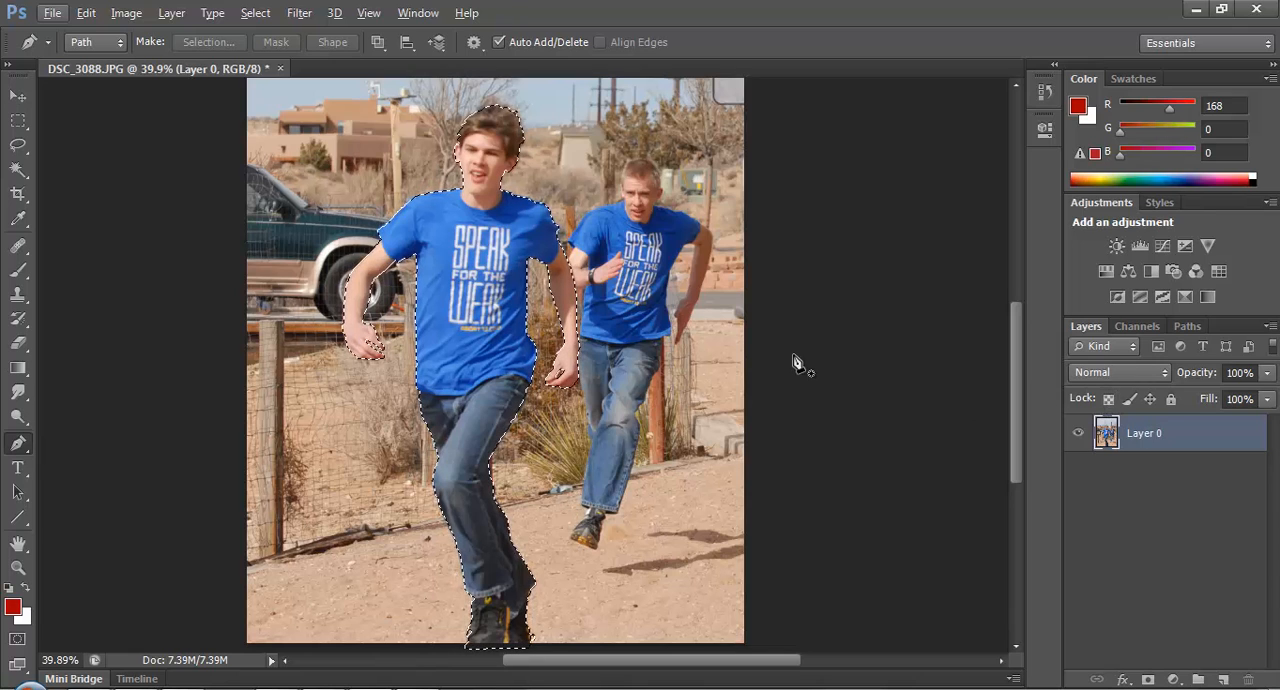
key("v")
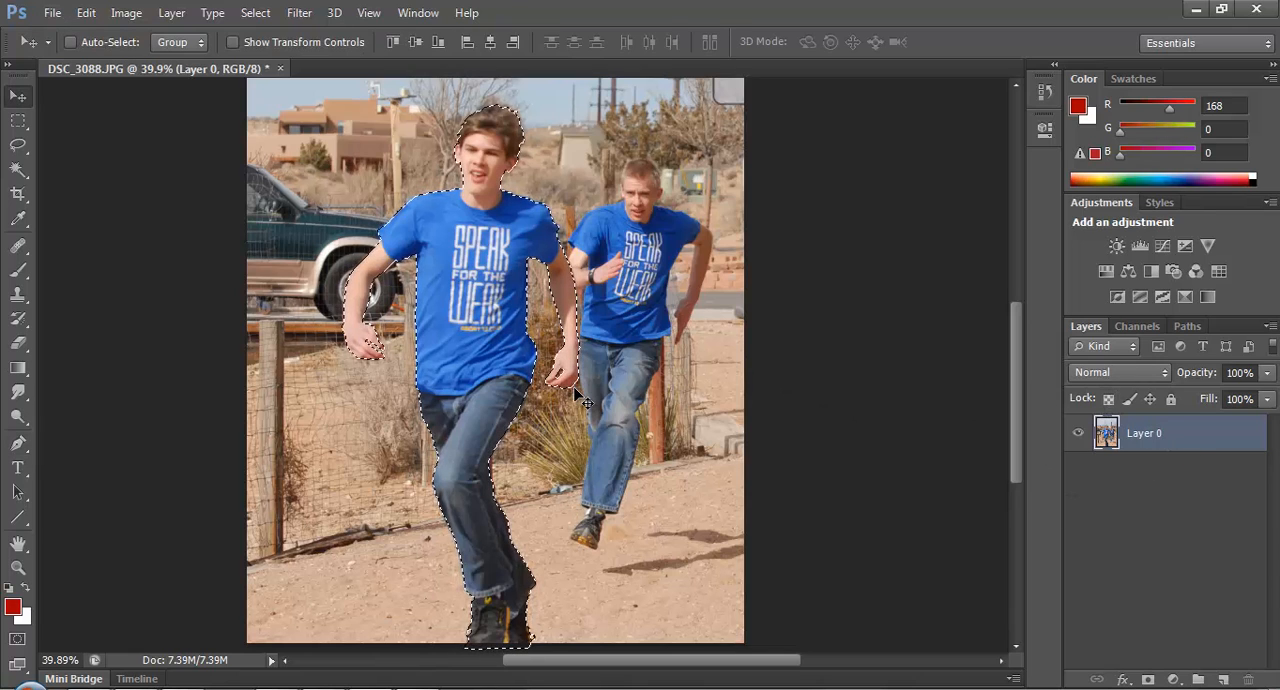
key("ctrl+j")
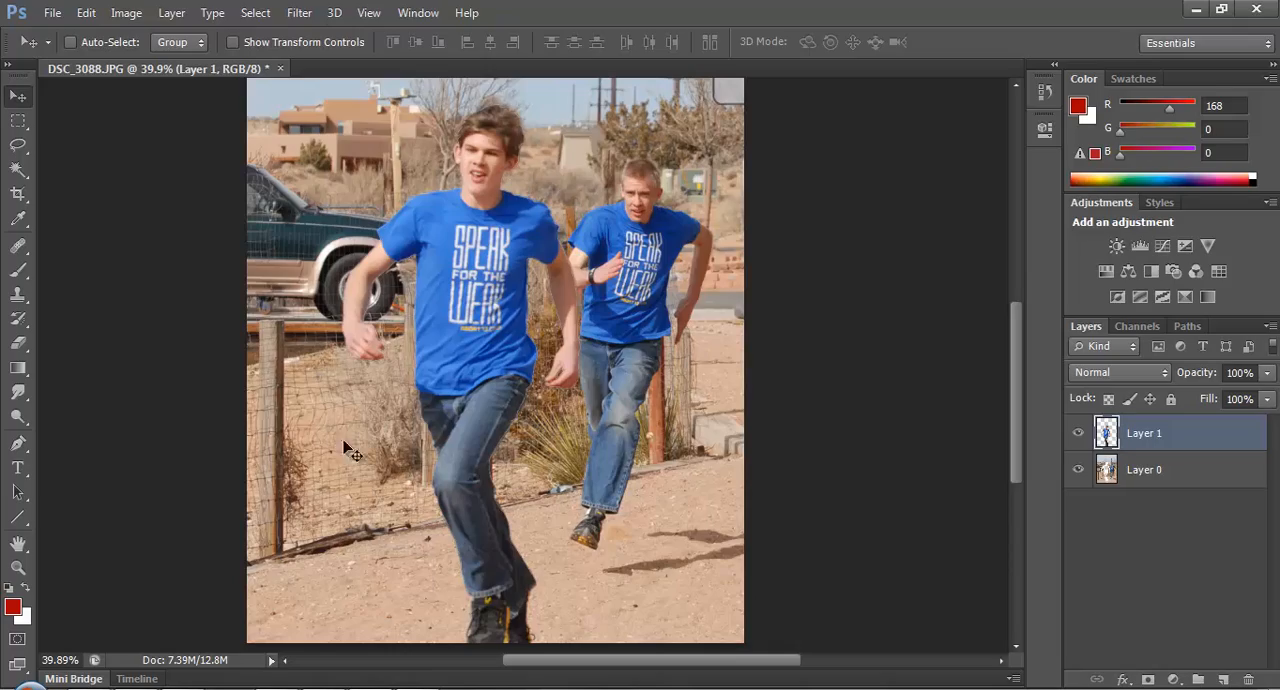
Examine the cut-out runner's edges up close over the photo, and on their own with Layer 0 hidden.
scroll(553, 463, "up", 15)
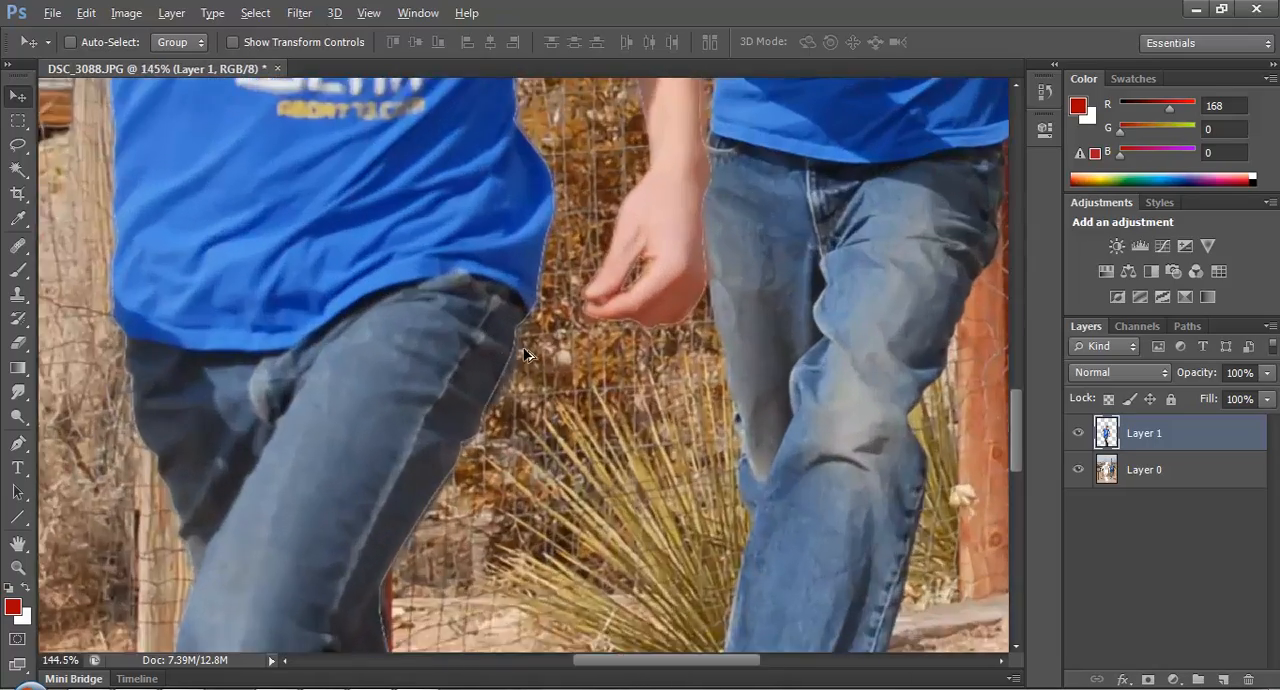
scroll(489, 343, "down", 15)
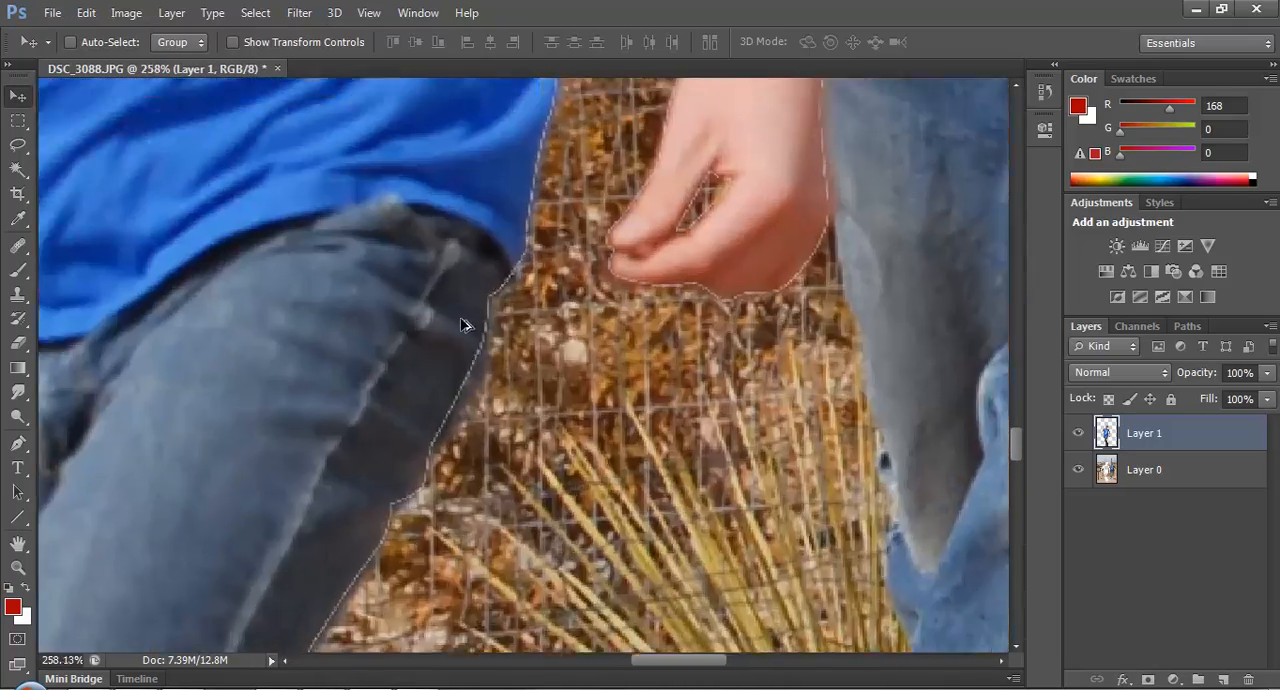
scroll(597, 392, "up", 2)
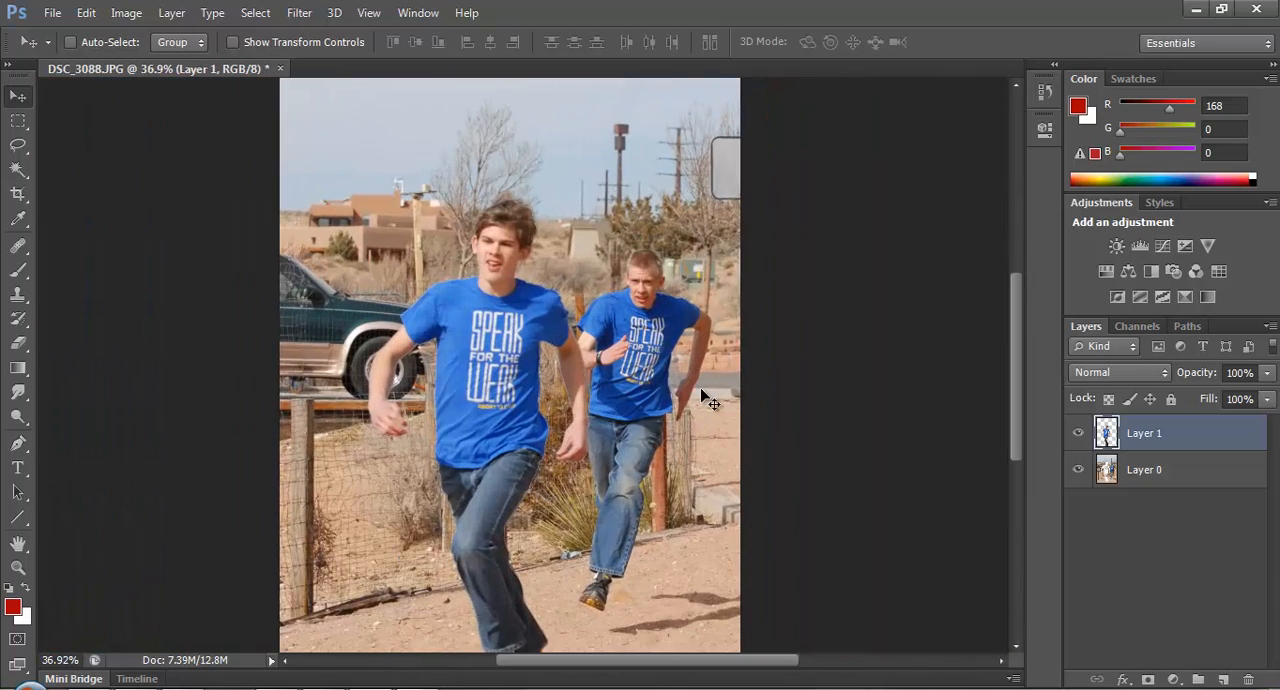
left_click(1078, 470)
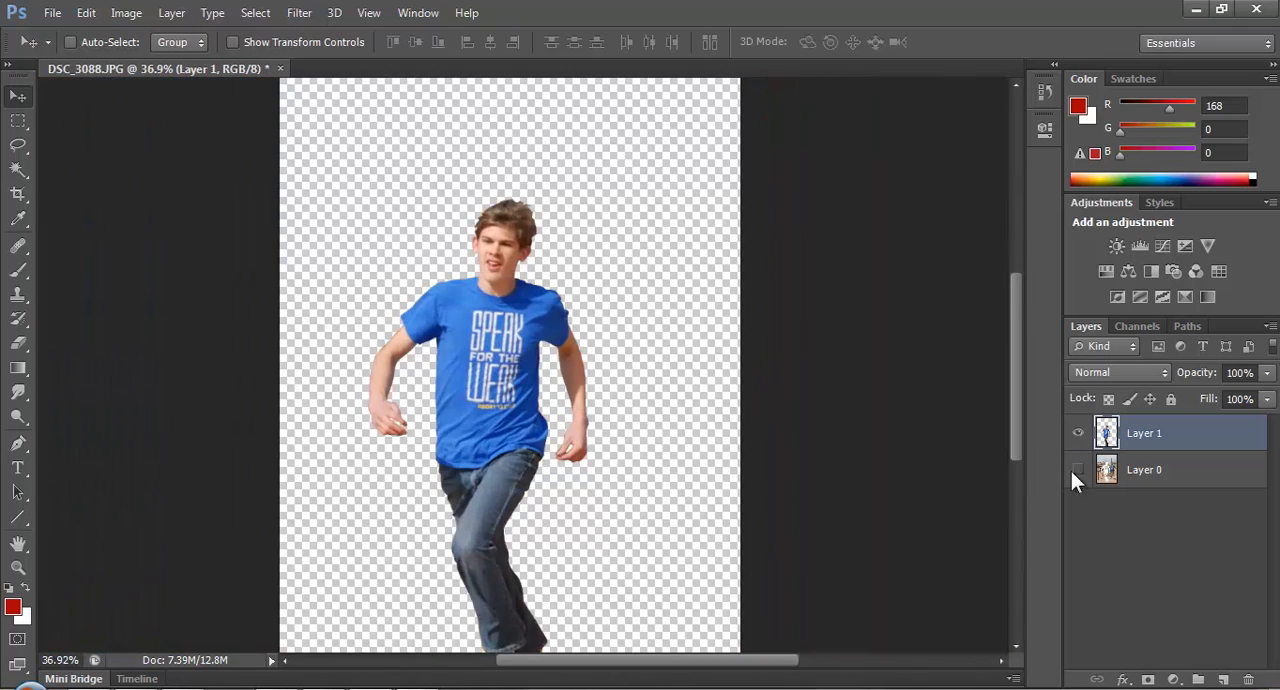
scroll(645, 458, "up", 1)
scroll(645, 462, "down", 2)
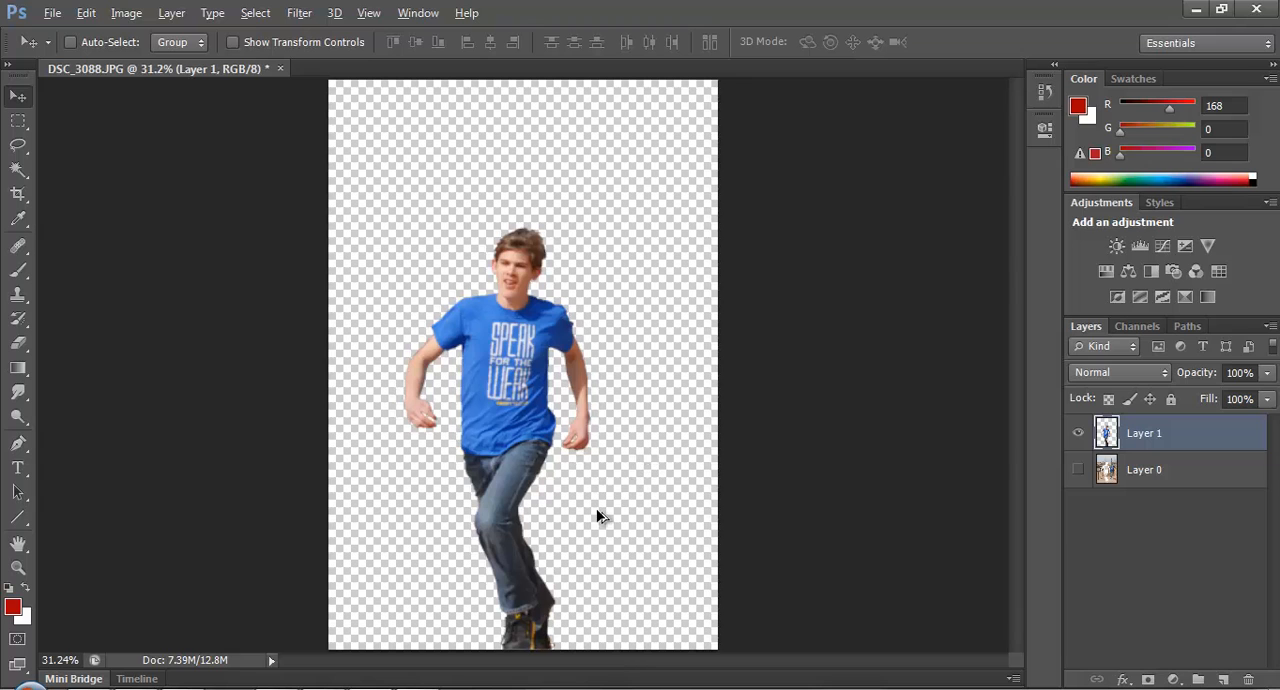
scroll(561, 656, "up", 2)
scroll(622, 490, "down", 1)
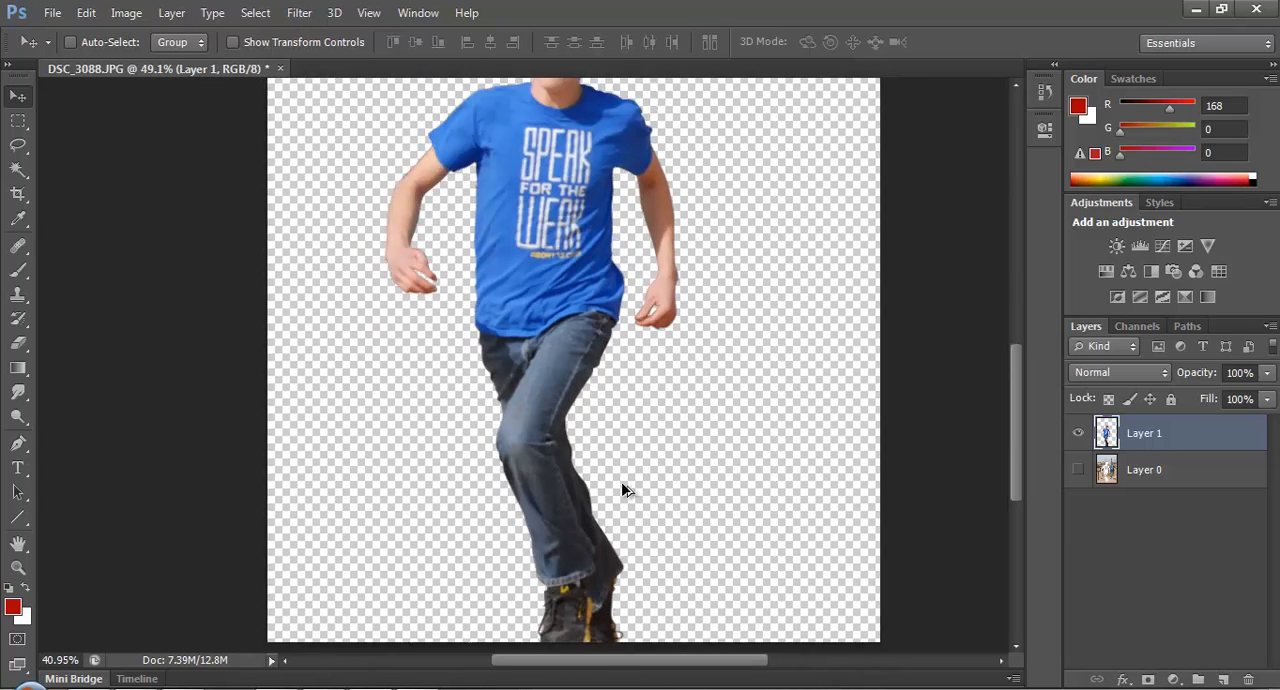
scroll(622, 488, "down", 2)
Show Layer 0 and briefly hide Layer 1 to check the background without the front runner.
left_click(1079, 470)
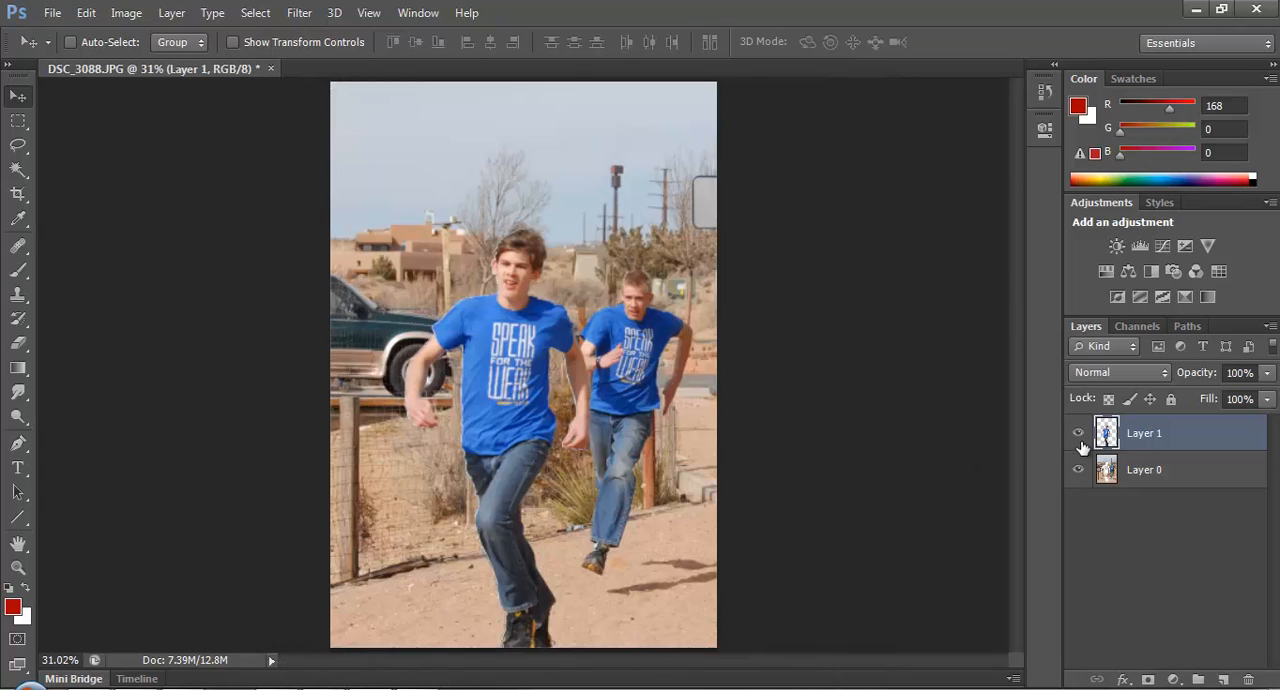
left_click(1079, 434)
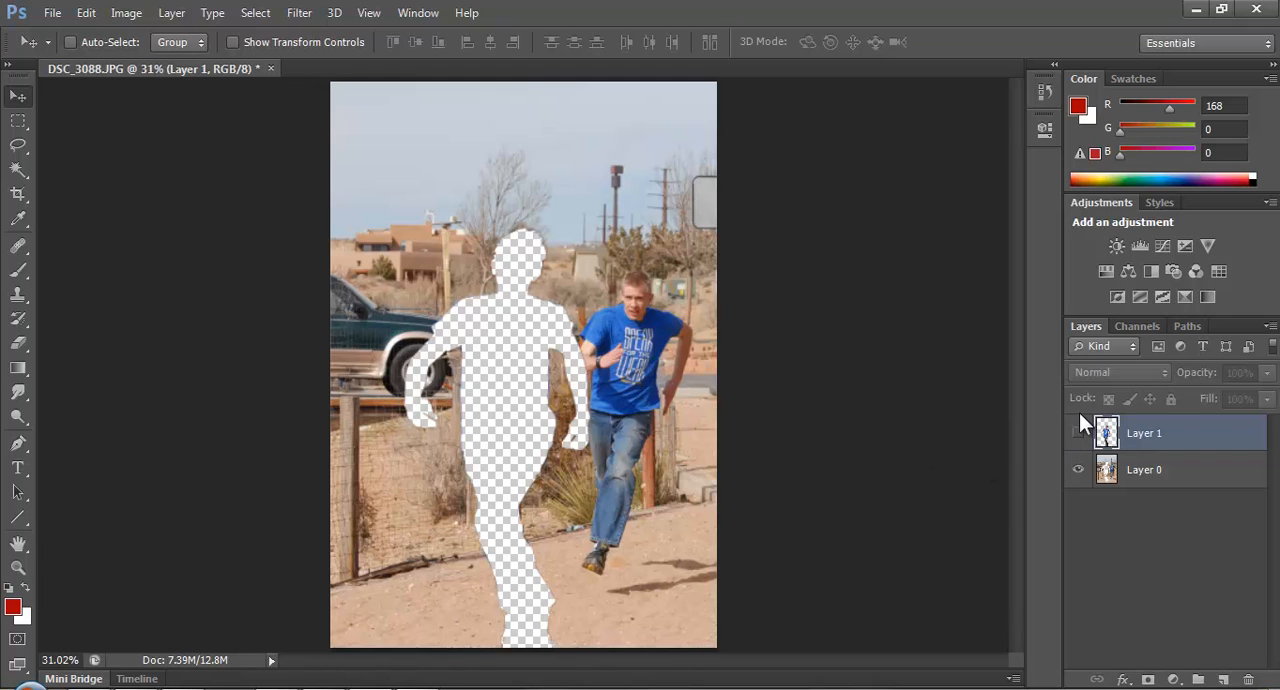
left_click(1079, 433)
key("ctrl+t")
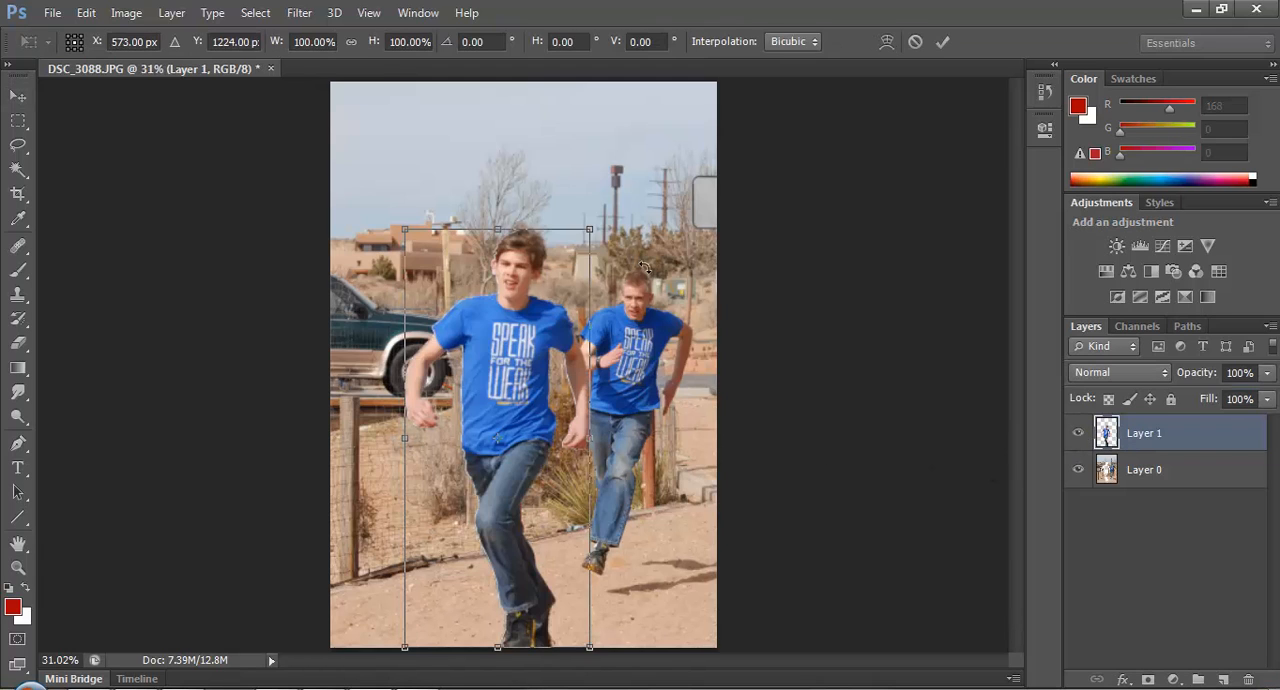
mouse_move(591, 231)
left_mouse_down()
mouse_move(596, 200)
mouse_move(594, 216)
left_mouse_up()
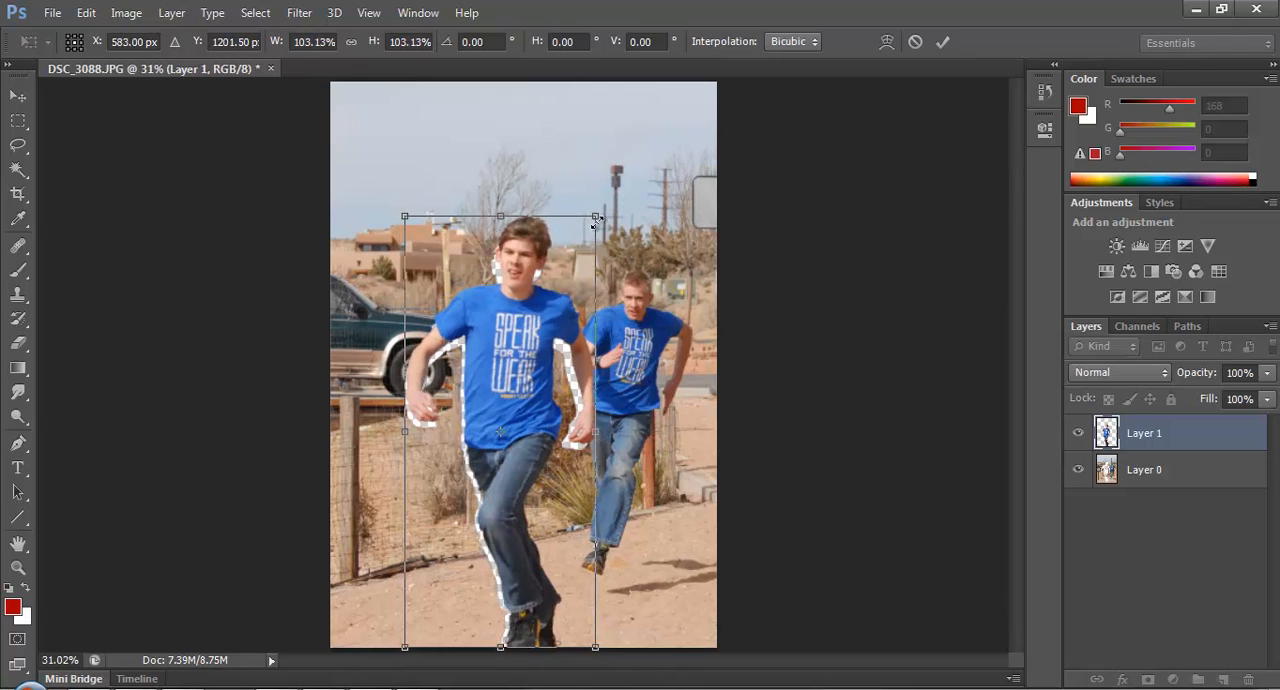
key("Return")
scroll(577, 330, "up", 1)
scroll(577, 330, "up", 1)
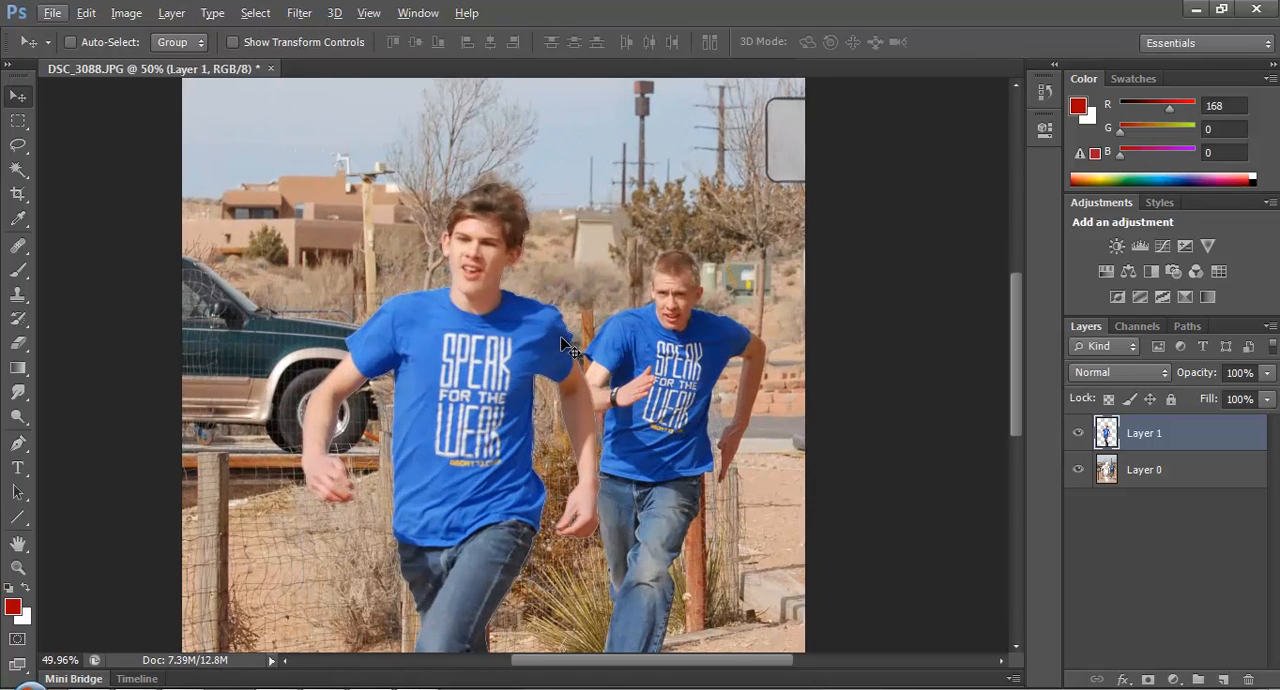
Enlarge the cut-out runner on Layer 1 to about 105% with Free Transform, extending it outward from opposite corners.
key("ctrl+t")
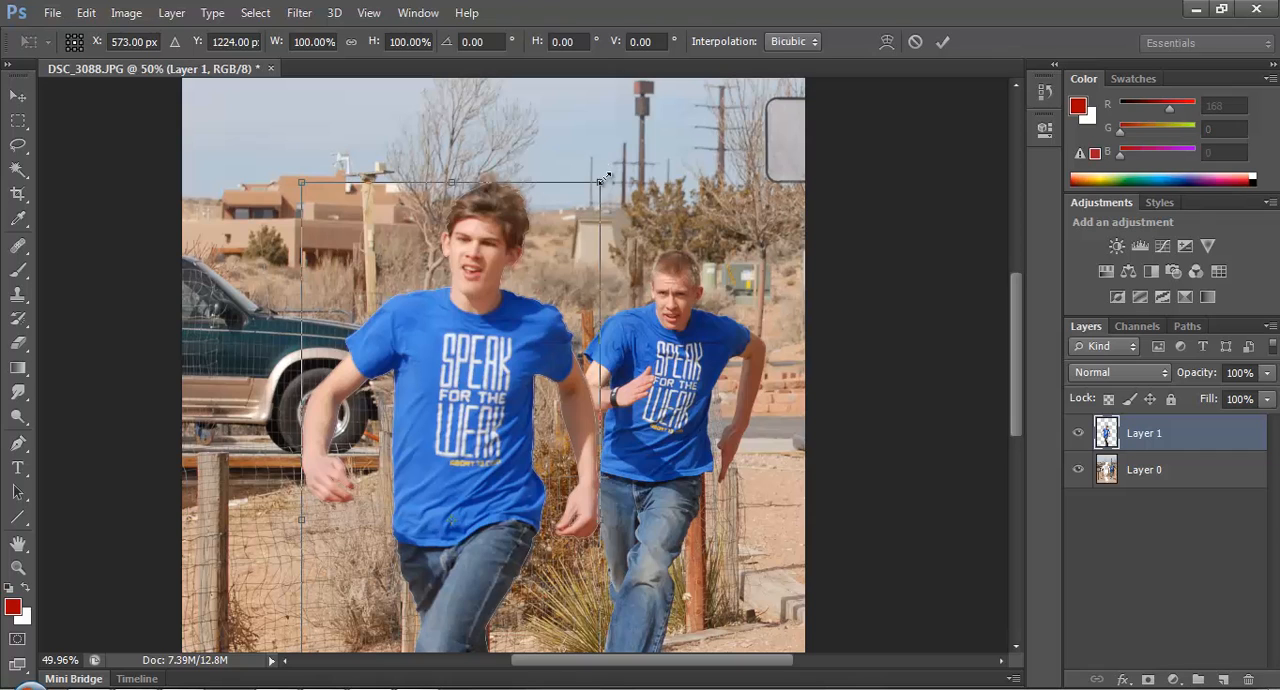
left_click_drag(604, 180, 606, 171)
scroll(434, 407, "down", 3)
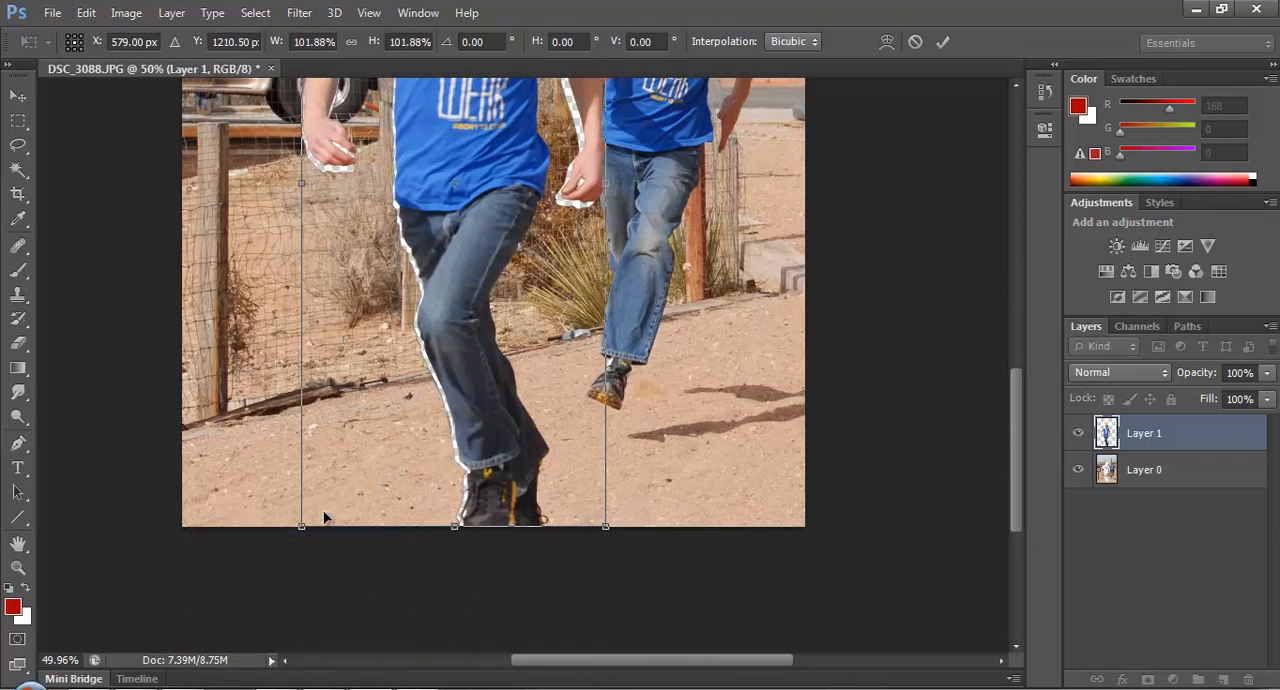
left_click_drag(303, 527, 278, 540)
scroll(369, 503, "up", 2)
scroll(369, 503, "up", 3)
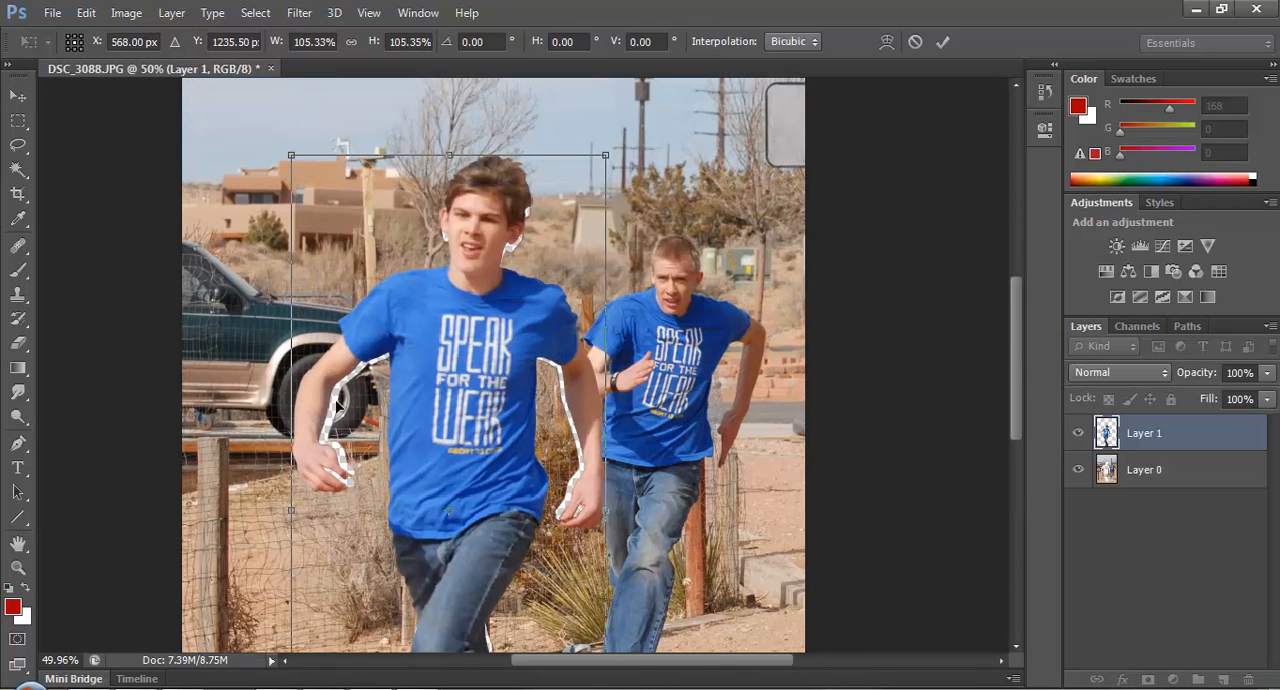
scroll(404, 435, "down", 5)
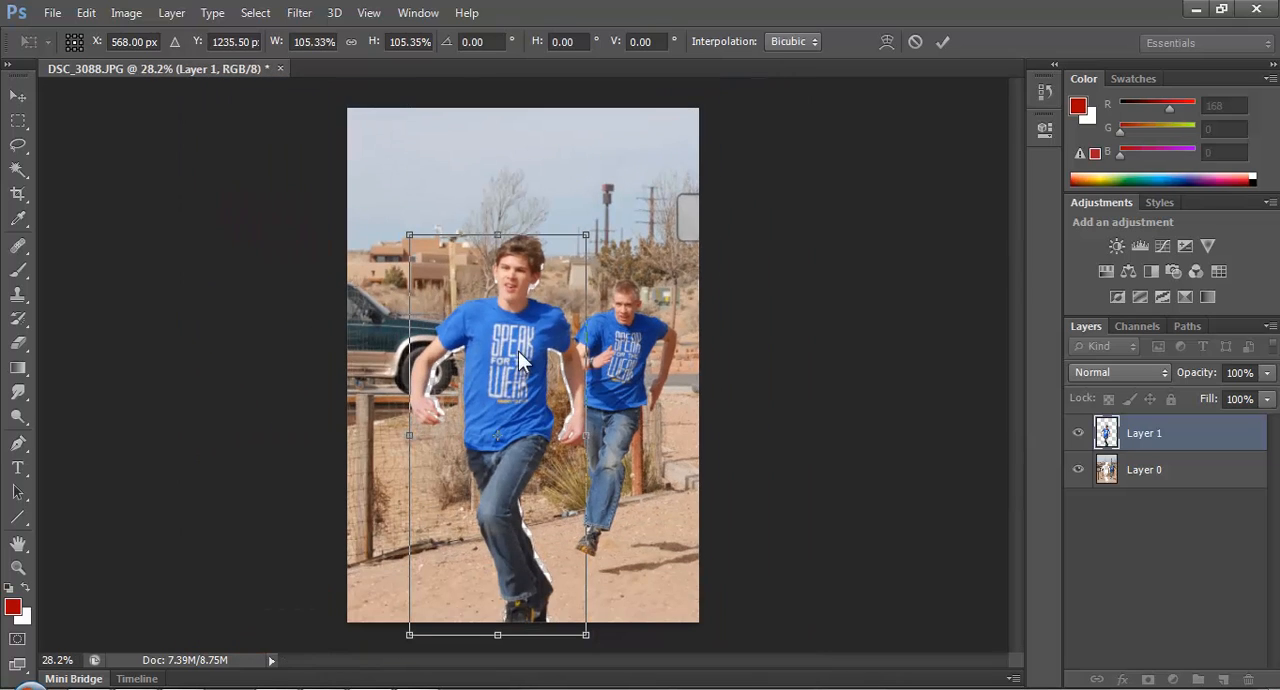
left_click(943, 42)
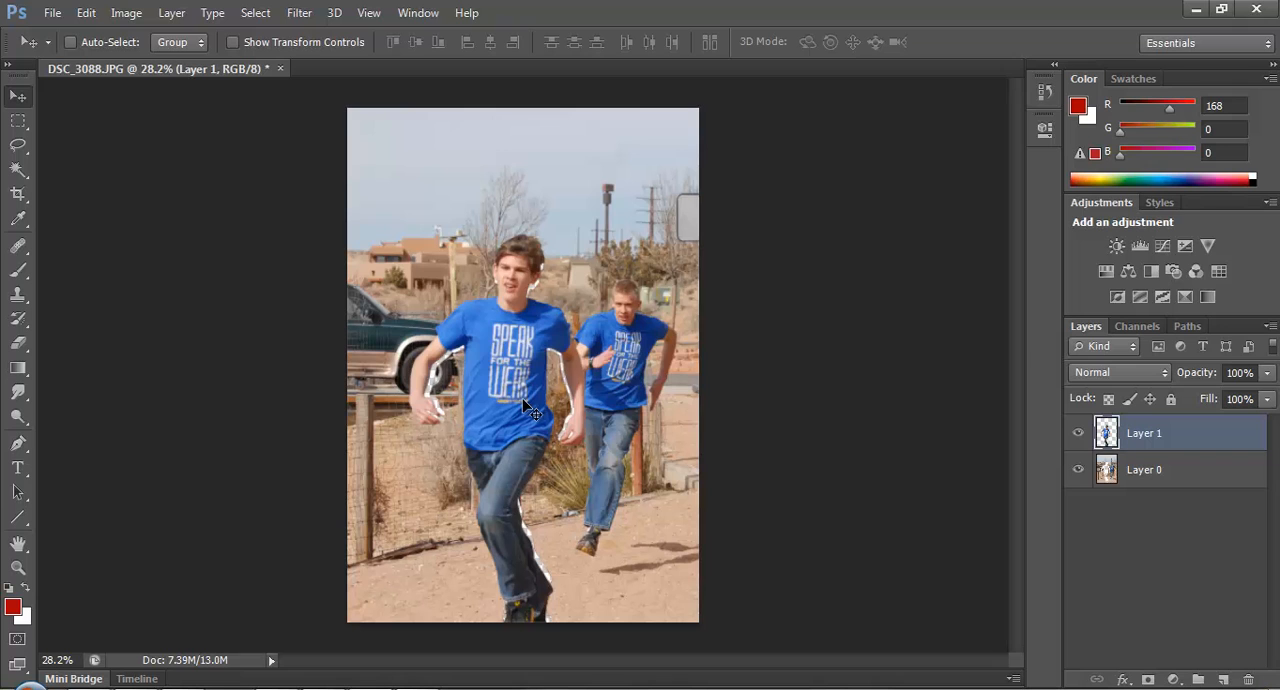
Step back through the runner's enlargement and the layer cut to restore the selection on the single Layer 0.
scroll(565, 418, "up", 4)
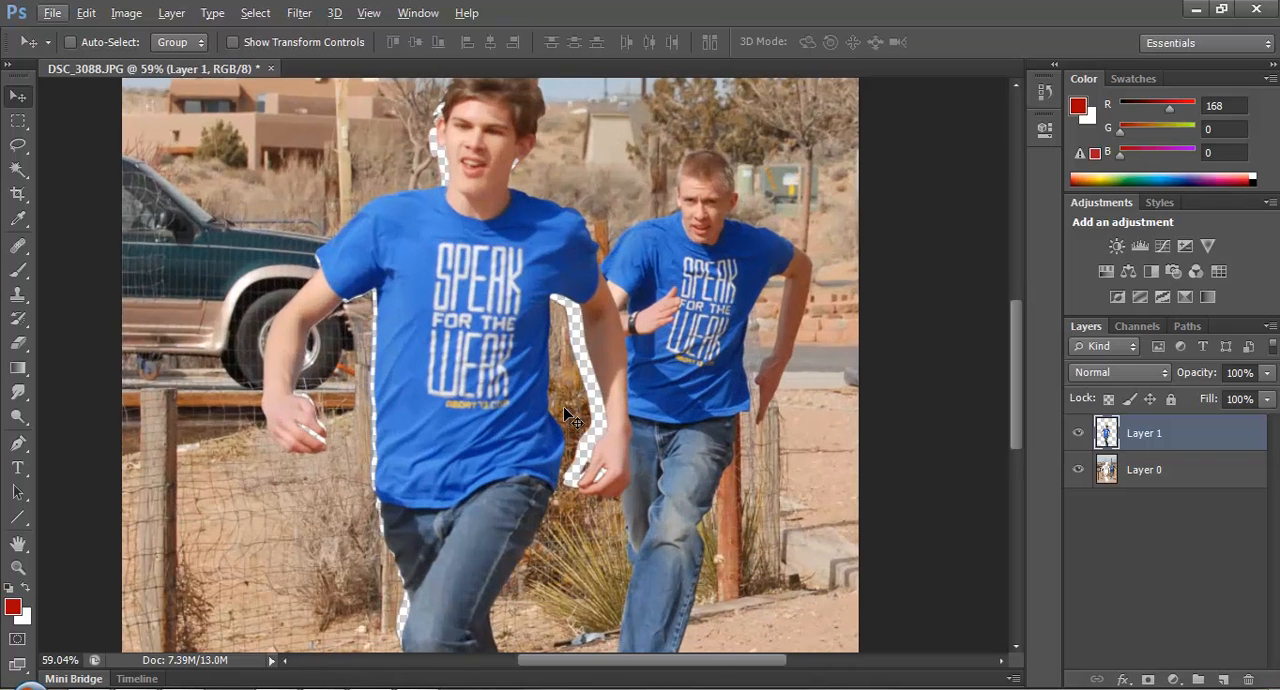
key("ctrl+alt+z")
key("ctrl+alt+z")
key("ctrl+alt+z")
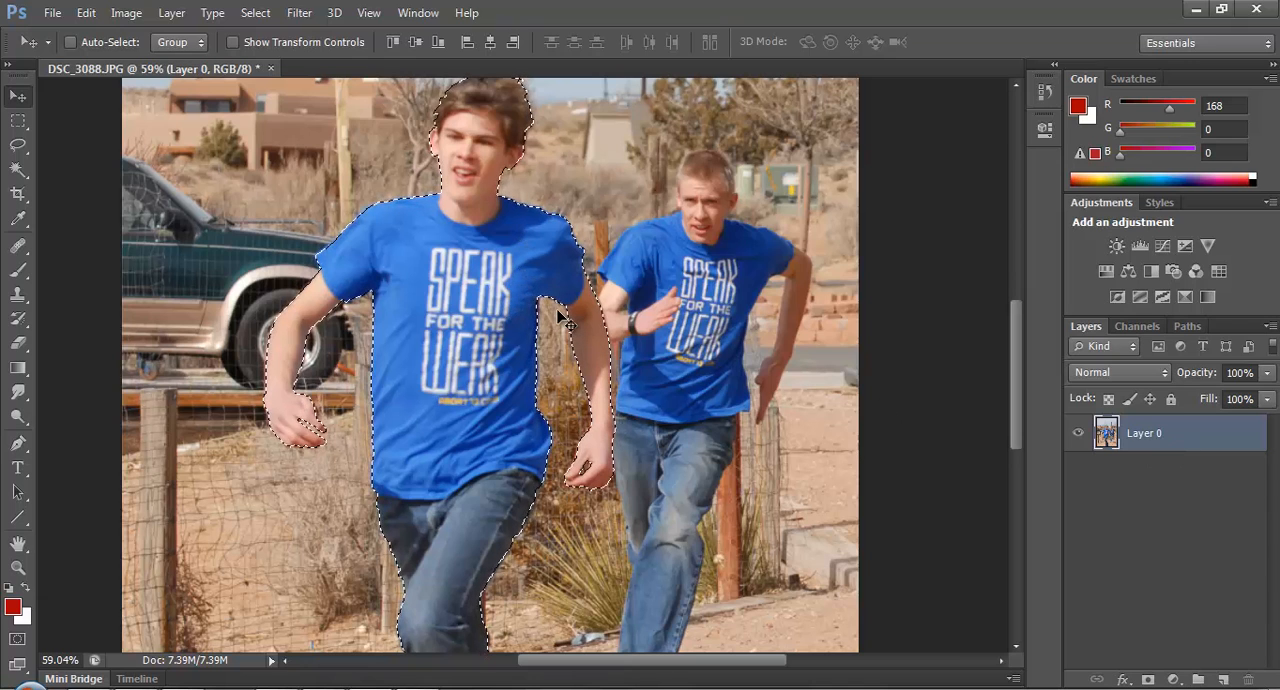
Copy the selected runner to a new layer and try enlarging the copy with Free Transform.
key("ctrl+j")
scroll(572, 303, "down", 2)
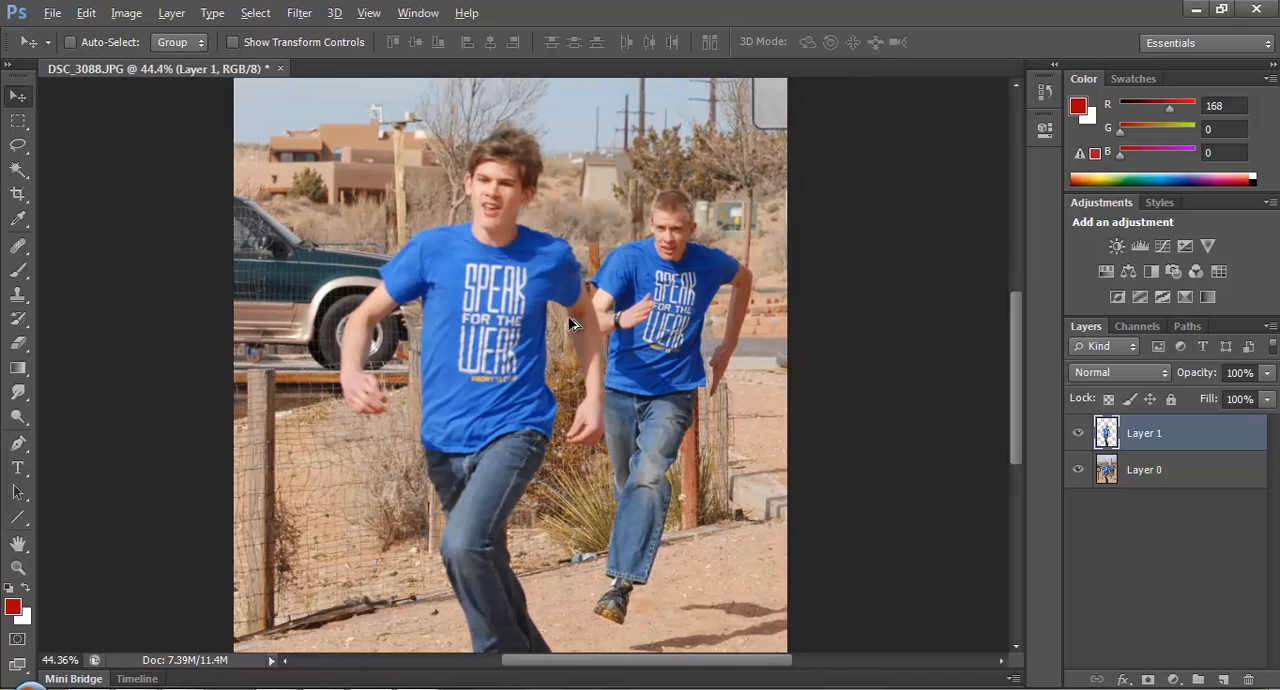
key("ctrl+t")
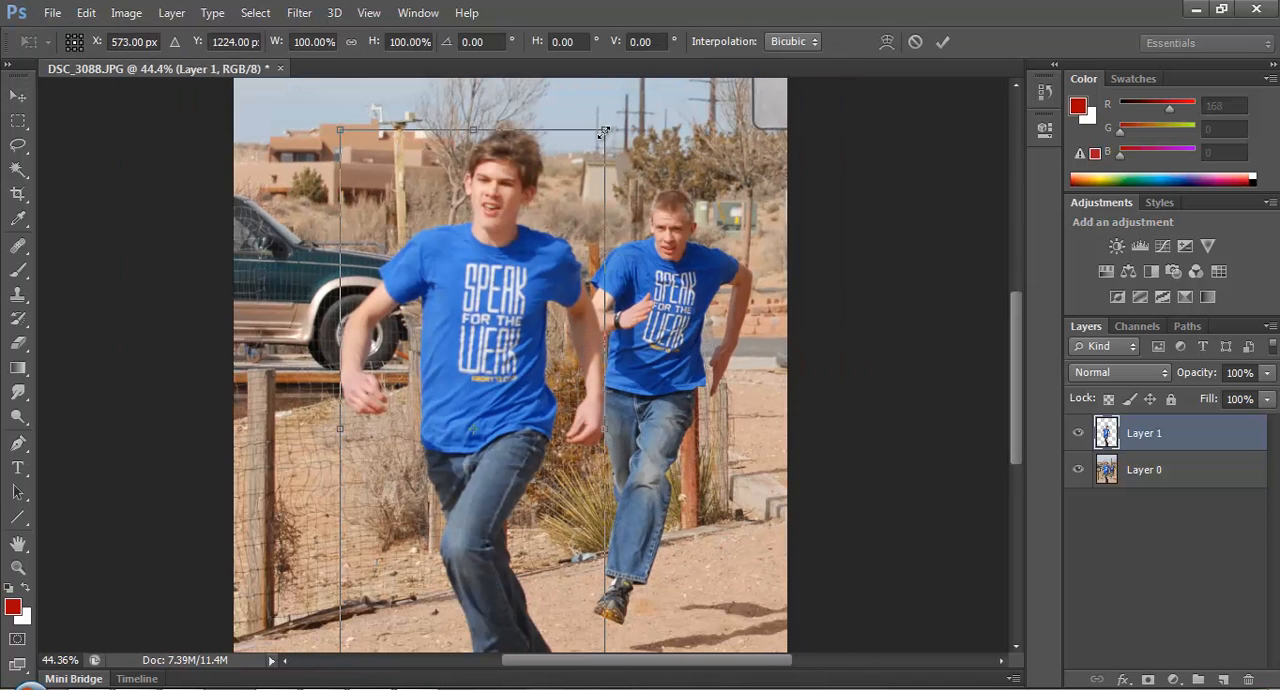
left_click_drag(604, 131, 614, 108)
key("ctrl+z")
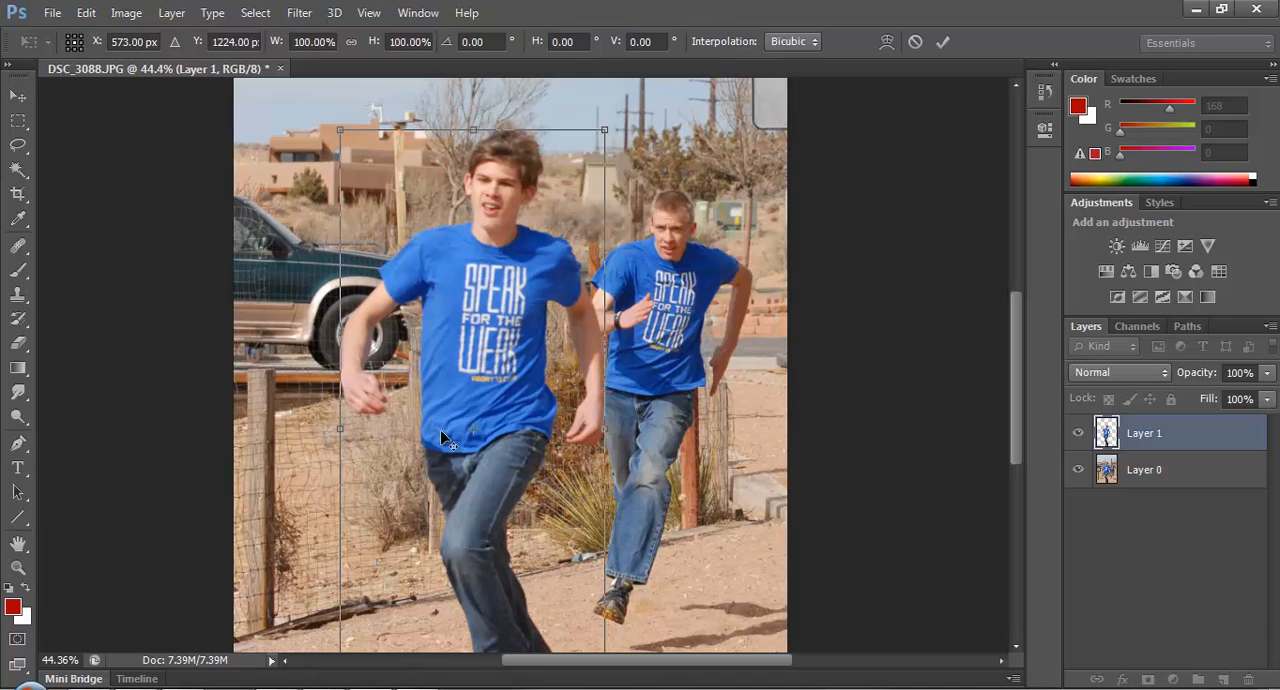
key("Return")
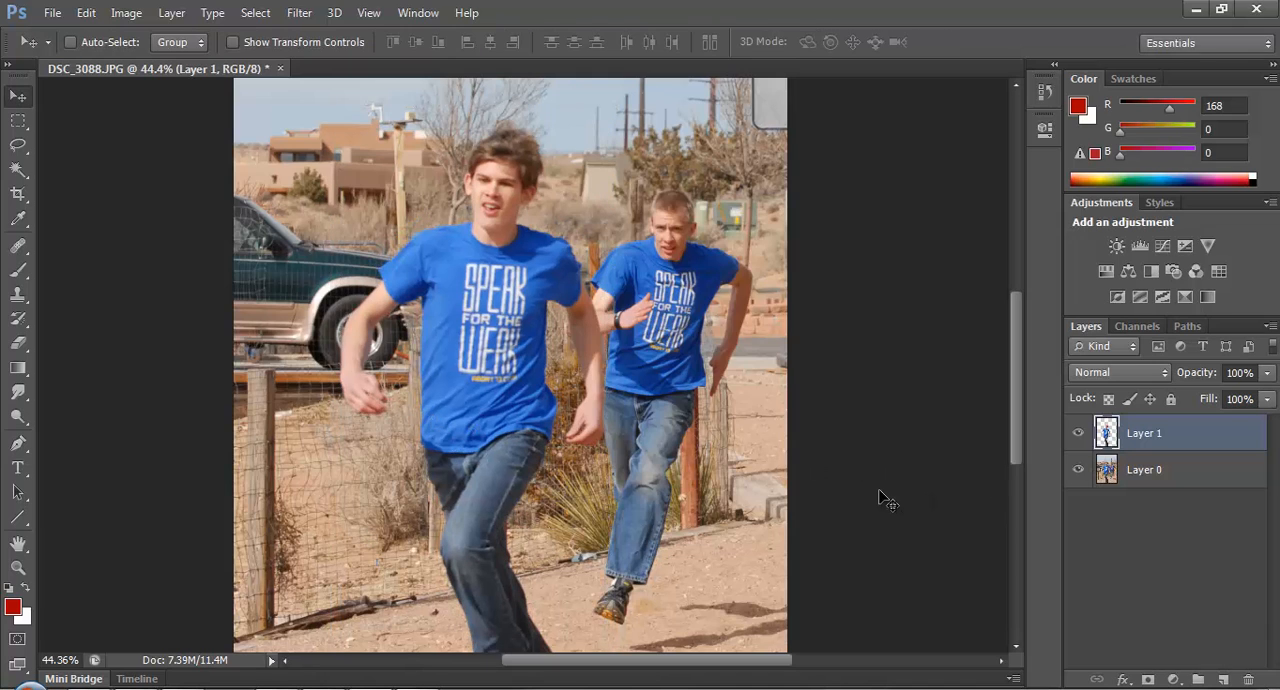
Try merging the copied runner into Layer 0, and step back until the runner selection on Layer 0 is restored.
key("ctrl+e")
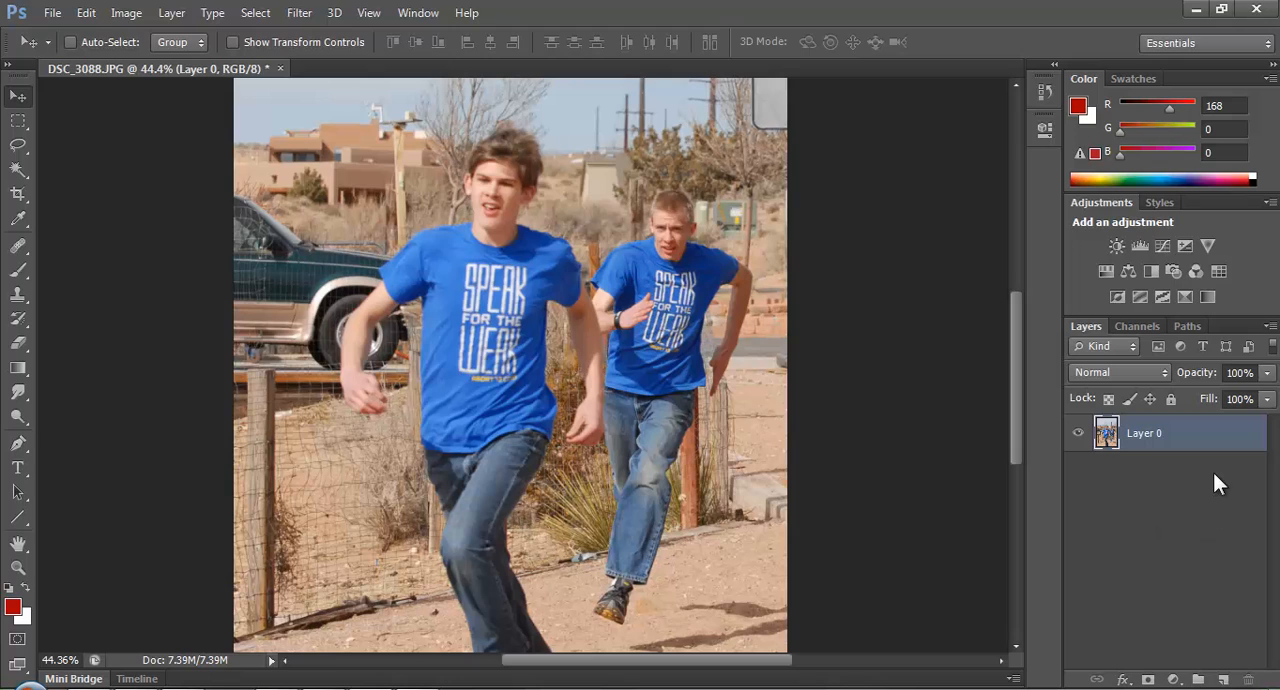
key("ctrl+z")
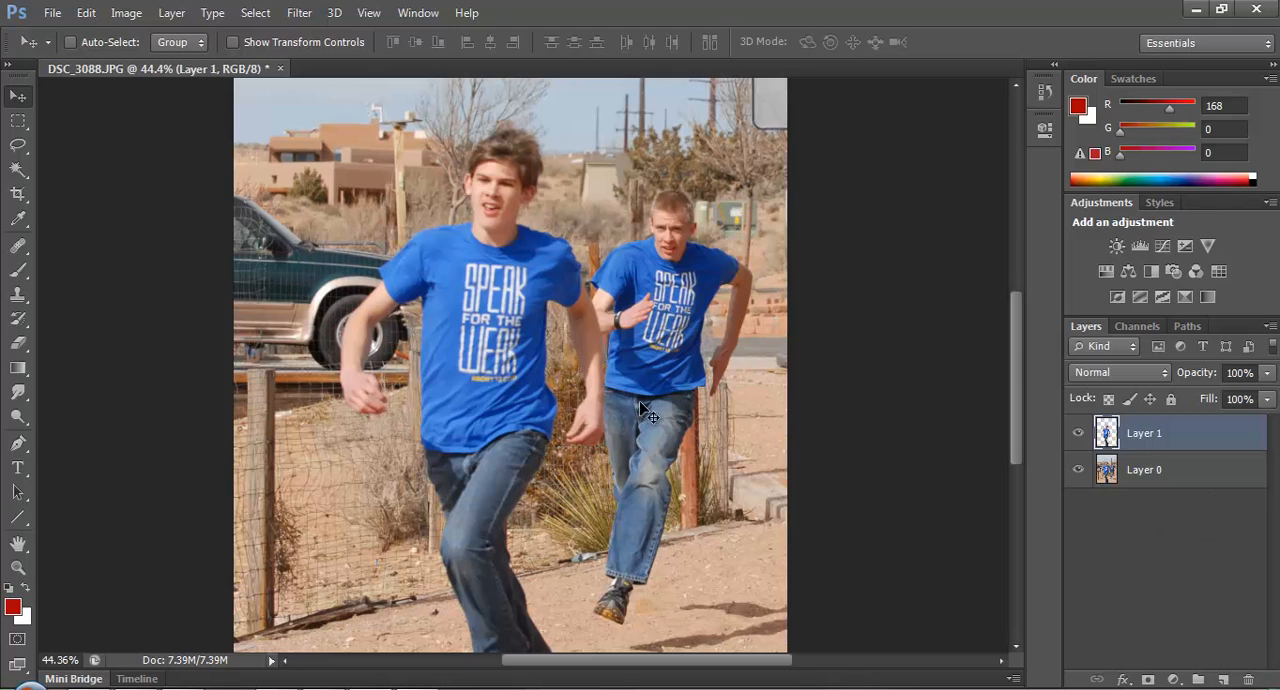
key("ctrl+z")
key("ctrl+alt+z")
key("ctrl+alt+z")
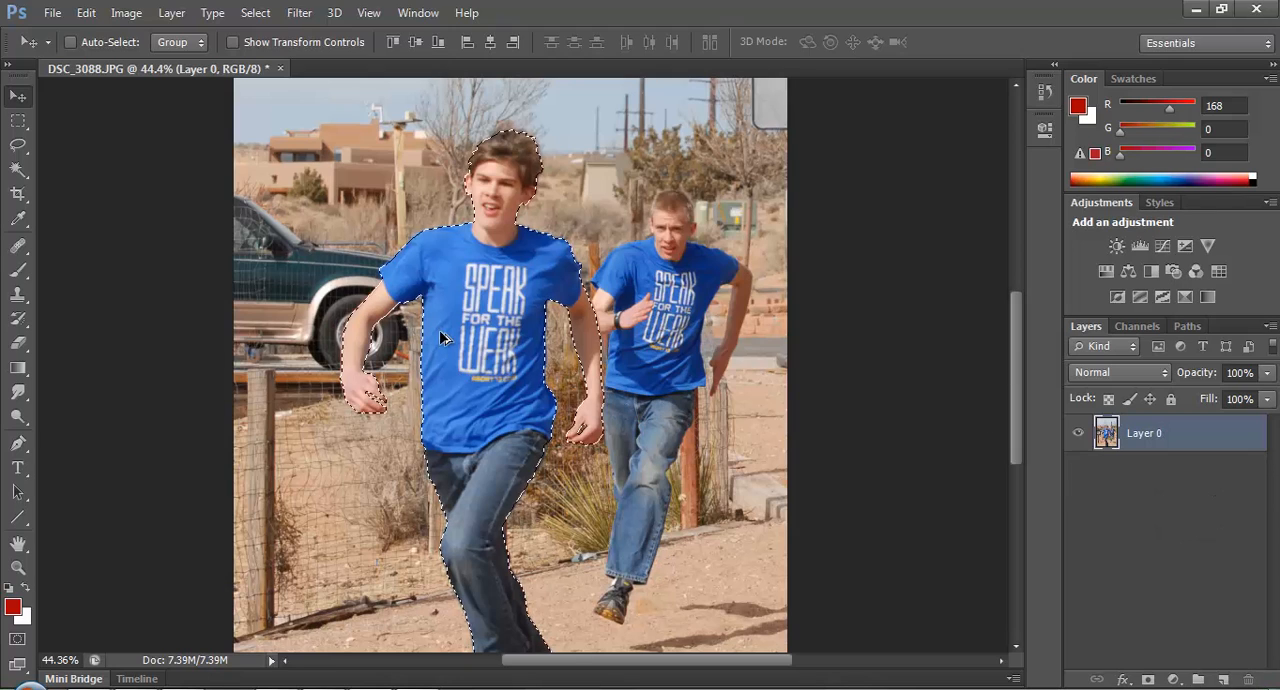
Cut the selected front runner from Layer 0 onto a new layer and hide that layer.
key("ctrl+shift+z")
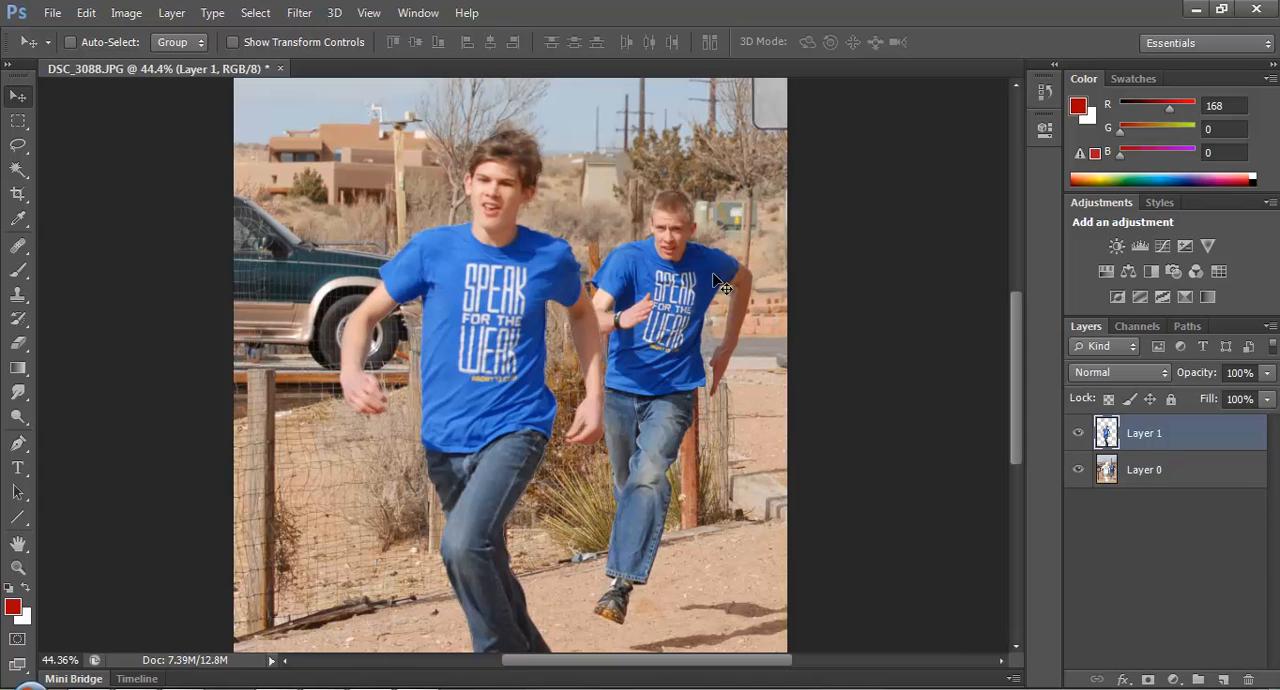
scroll(616, 406, "down", 4)
scroll(586, 422, "up", 3)
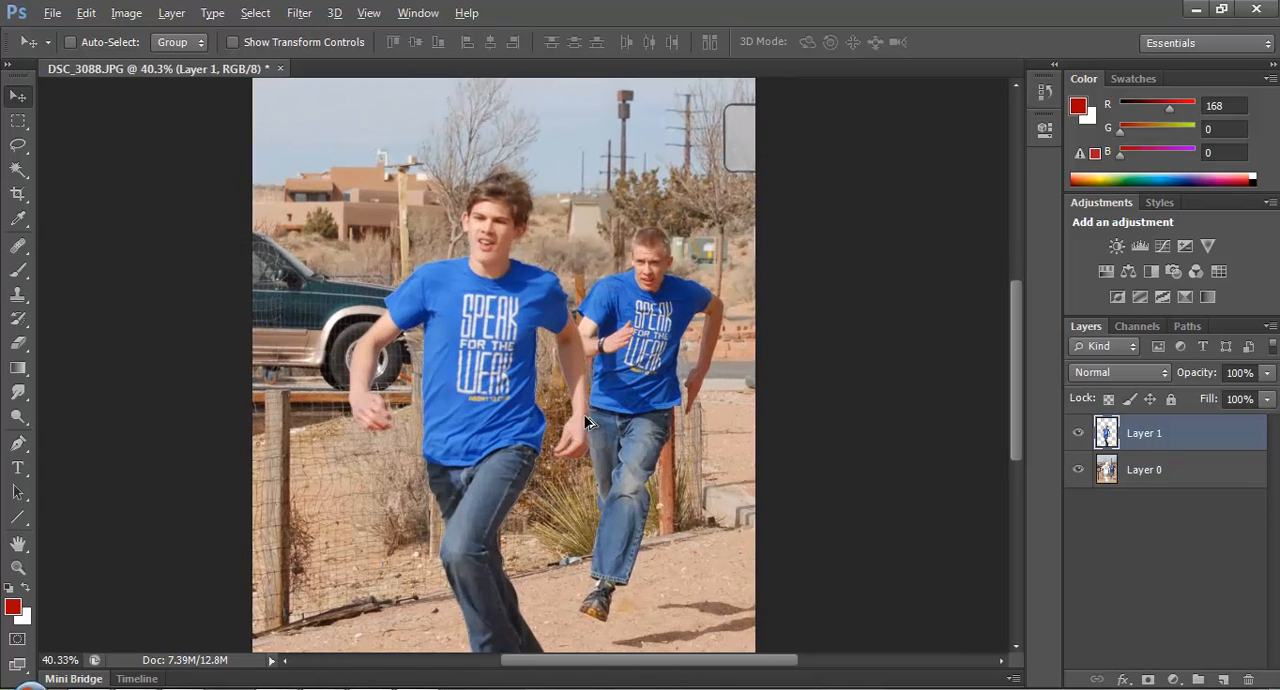
left_click(1078, 433)
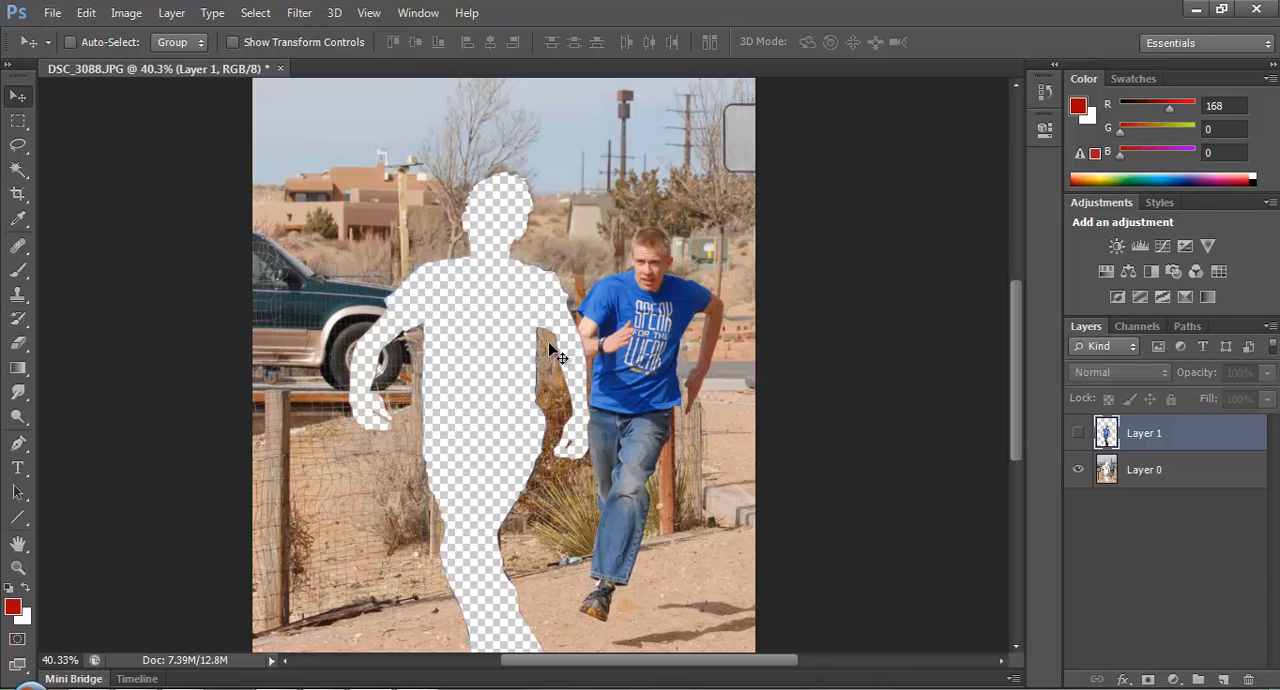
Try a loose Lasso selection around the runner-shaped hole with 0 px feather and anti-aliasing, and clear the selection.
left_click(18, 145)
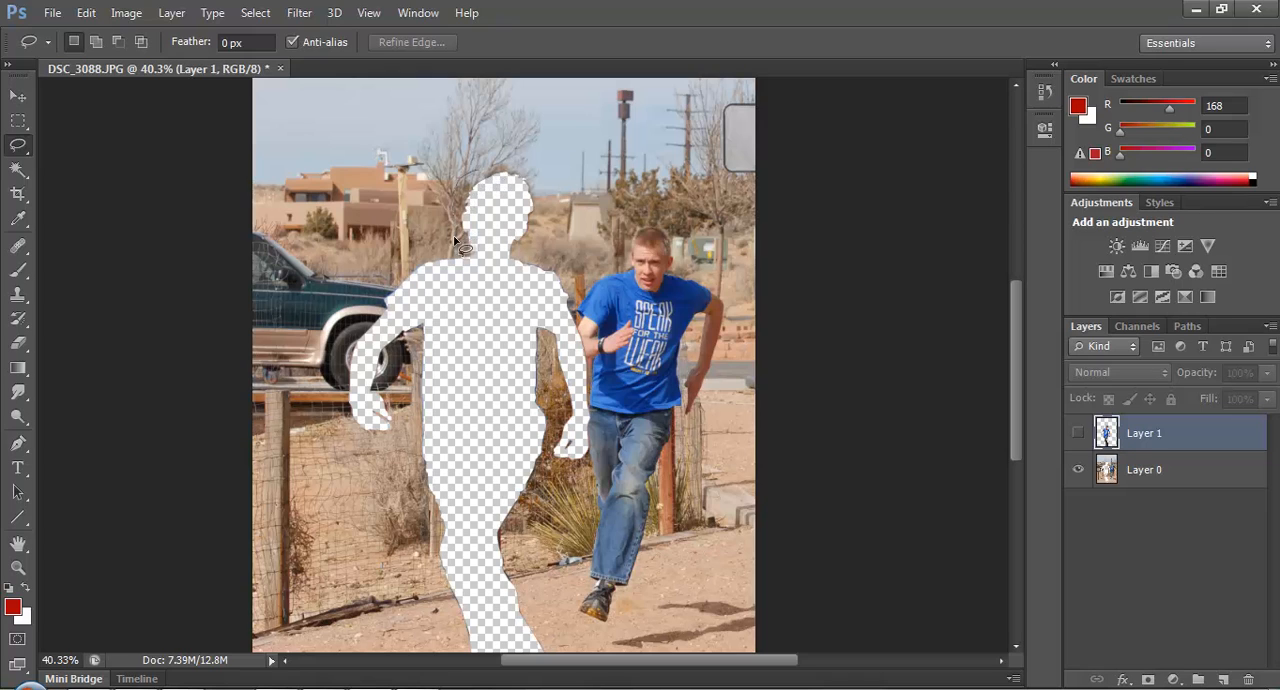
mouse_move(454, 240)
left_mouse_down()
mouse_move(370, 278)
mouse_move(339, 384)
mouse_move(363, 444)
mouse_move(392, 444)
mouse_move(408, 363)
left_mouse_up()
mouse_move(425, 608)
left_mouse_down()
mouse_move(466, 669)
mouse_move(562, 667)
left_mouse_up()
mouse_move(538, 593)
left_mouse_down()
mouse_move(529, 556)
mouse_move(541, 474)
mouse_move(587, 466)
mouse_move(605, 424)
mouse_move(606, 330)
mouse_move(574, 250)
mouse_move(553, 244)
mouse_move(550, 177)
left_mouse_up()
left_click_drag(470, 168, 472, 172)
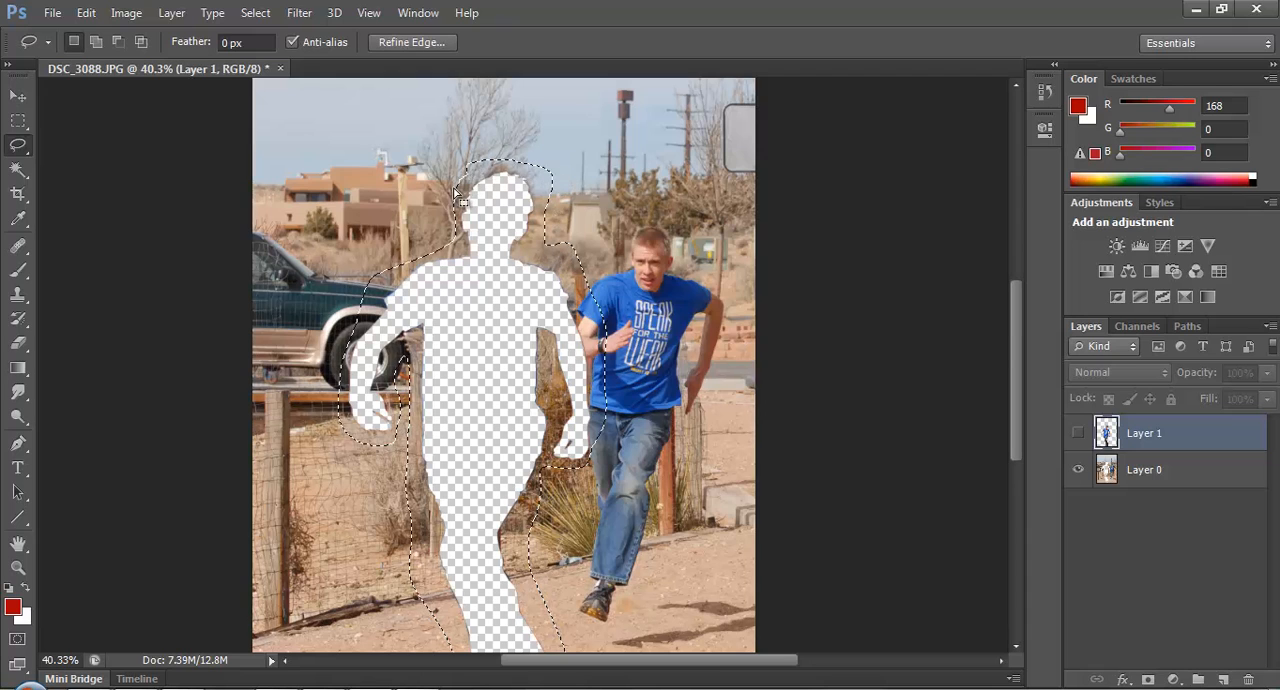
scroll(478, 445, "down", 5)
mouse_move(480, 445)
left_mouse_down()
mouse_move(500, 525)
mouse_move(562, 468)
mouse_move(556, 435)
mouse_move(548, 485)
left_mouse_up()
scroll(548, 487, "up", 8)
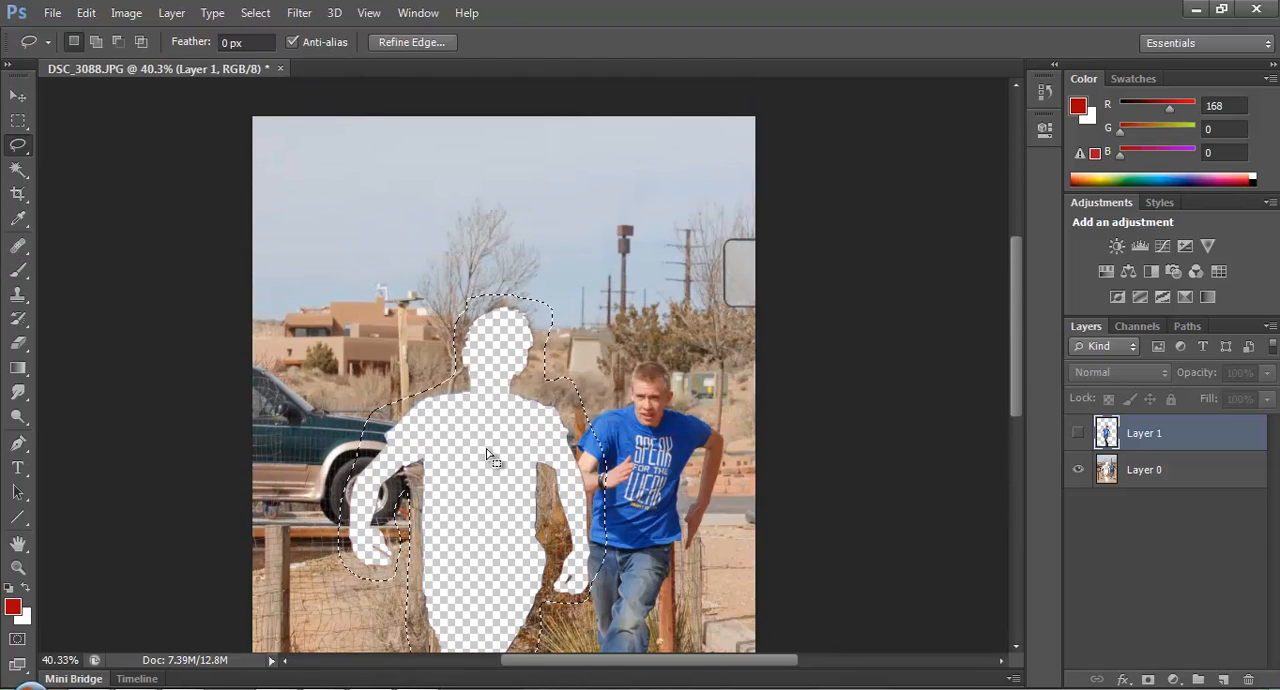
key("ctrl+d")
scroll(488, 455, "down", 6)
scroll(488, 455, "down", 7)
key("alt")
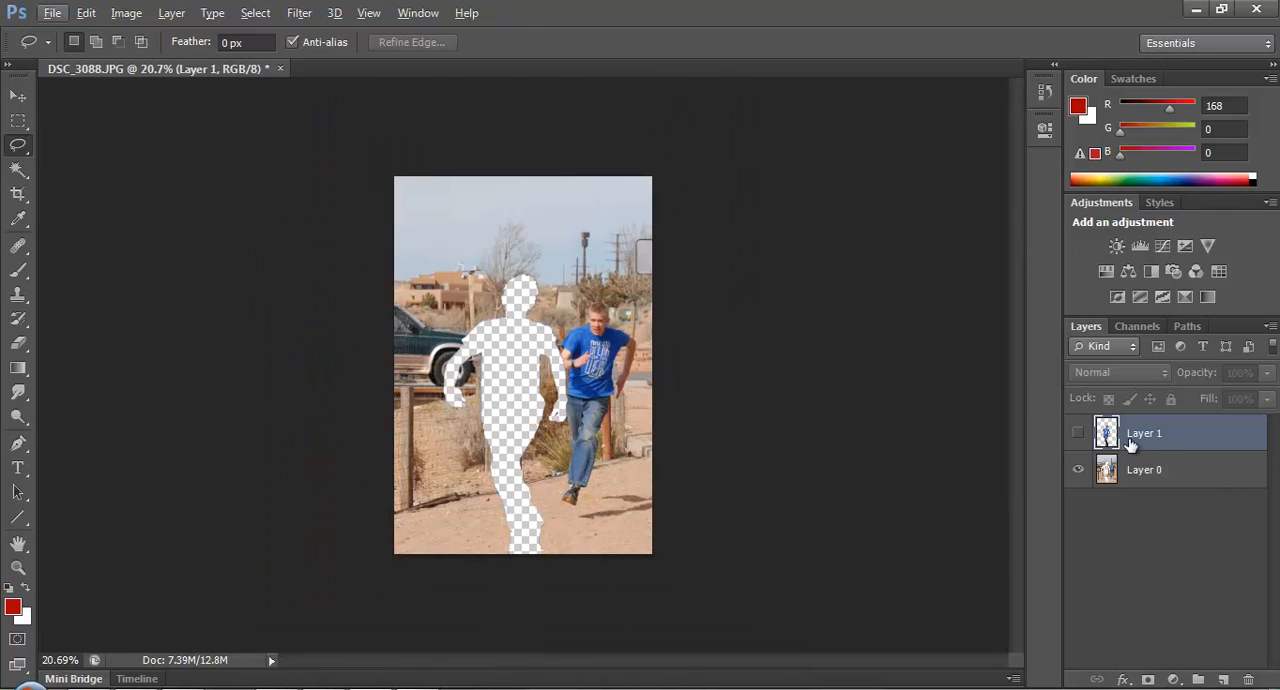
Show Layer 1, inspect how the cut-out runner fits the background, and hide Layer 0 so only the runner remains on transparency.
left_click(1078, 433)
scroll(637, 367, "up", 5)
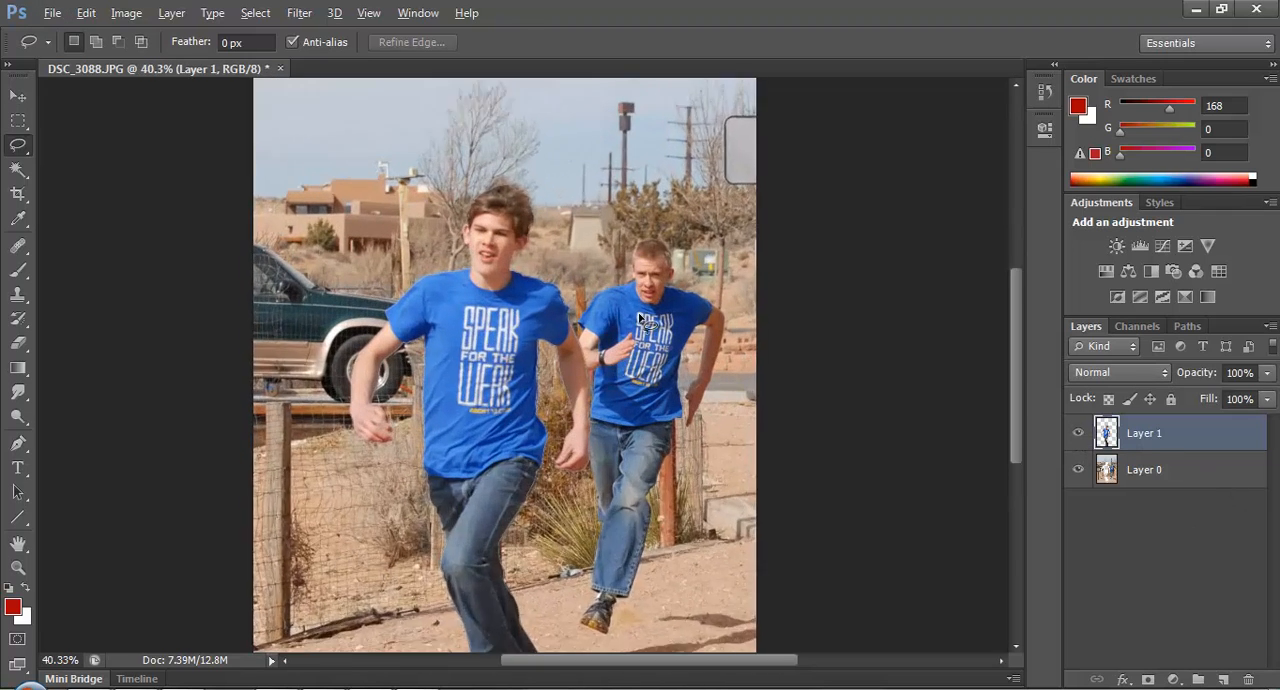
scroll(637, 367, "down", 5)
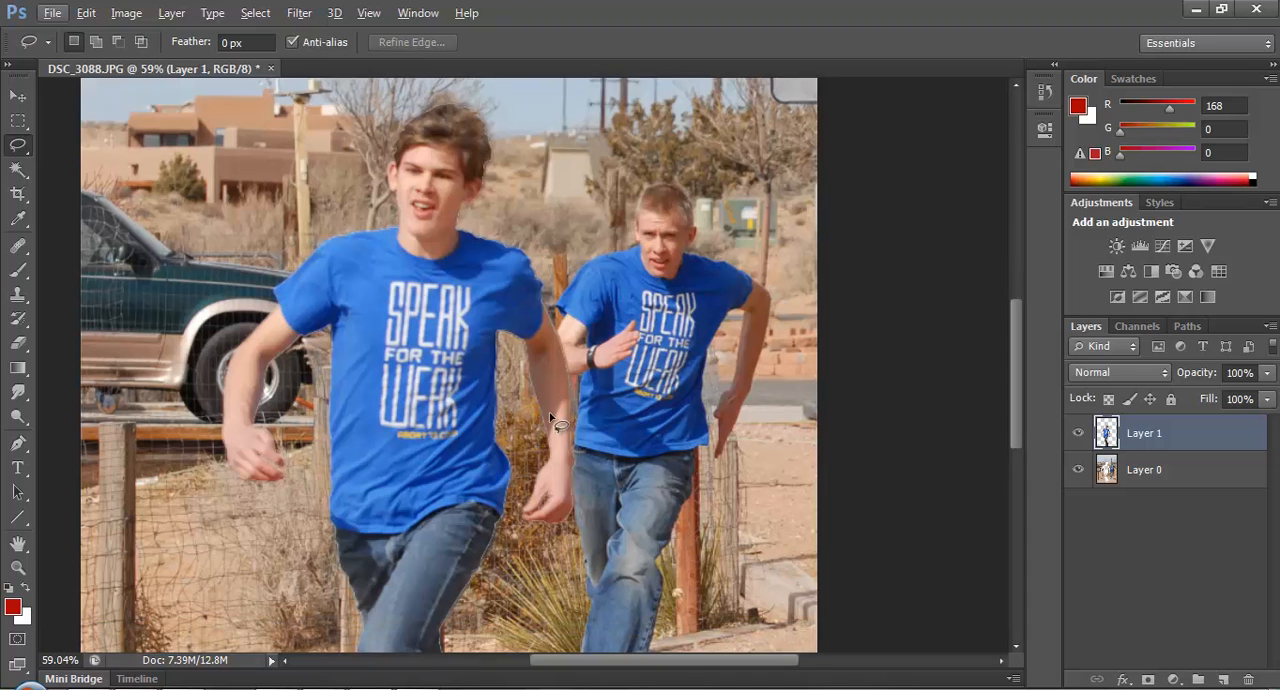
scroll(548, 437, "down", 1)
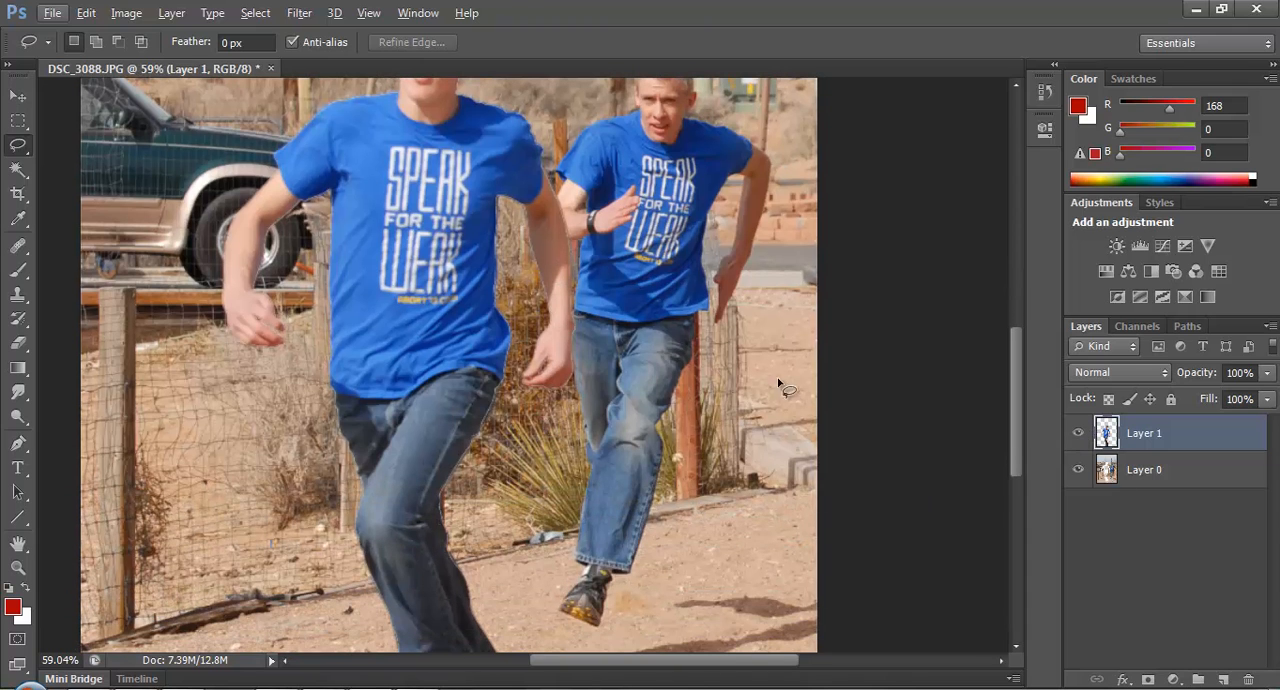
scroll(553, 355, "down", 2)
scroll(500, 512, "down", 1)
scroll(532, 446, "down", 2)
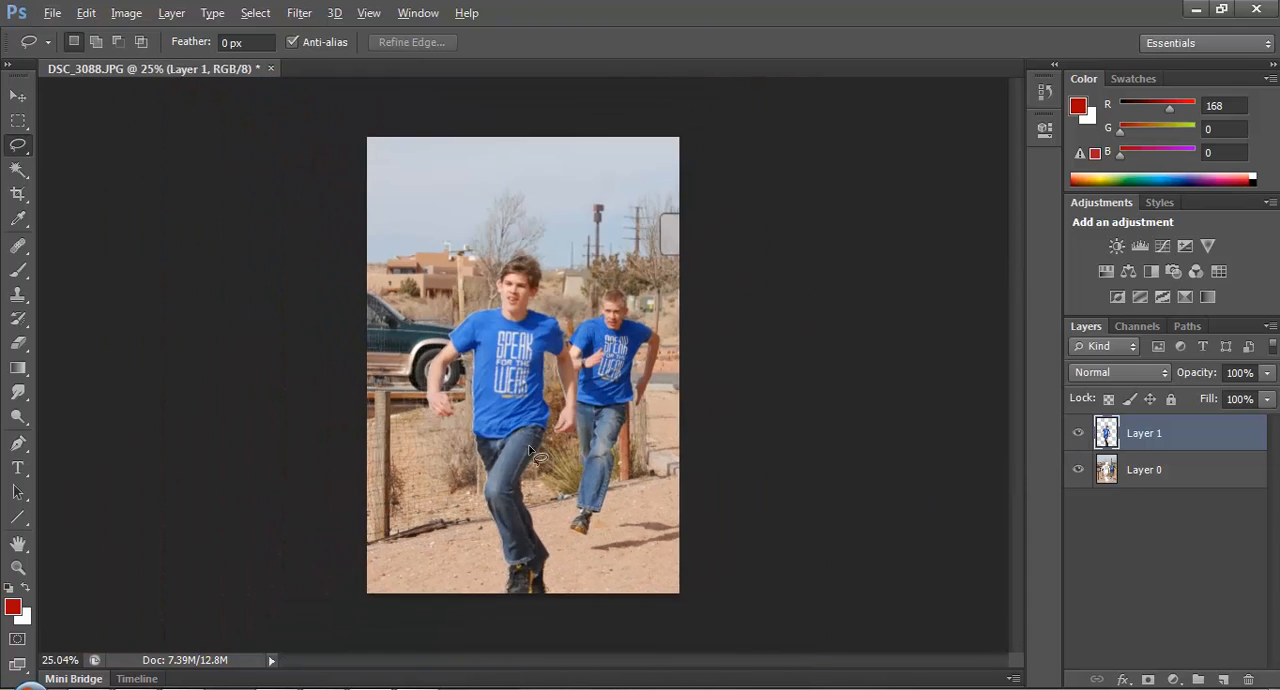
scroll(540, 460, "up", 2)
left_click(1078, 469)
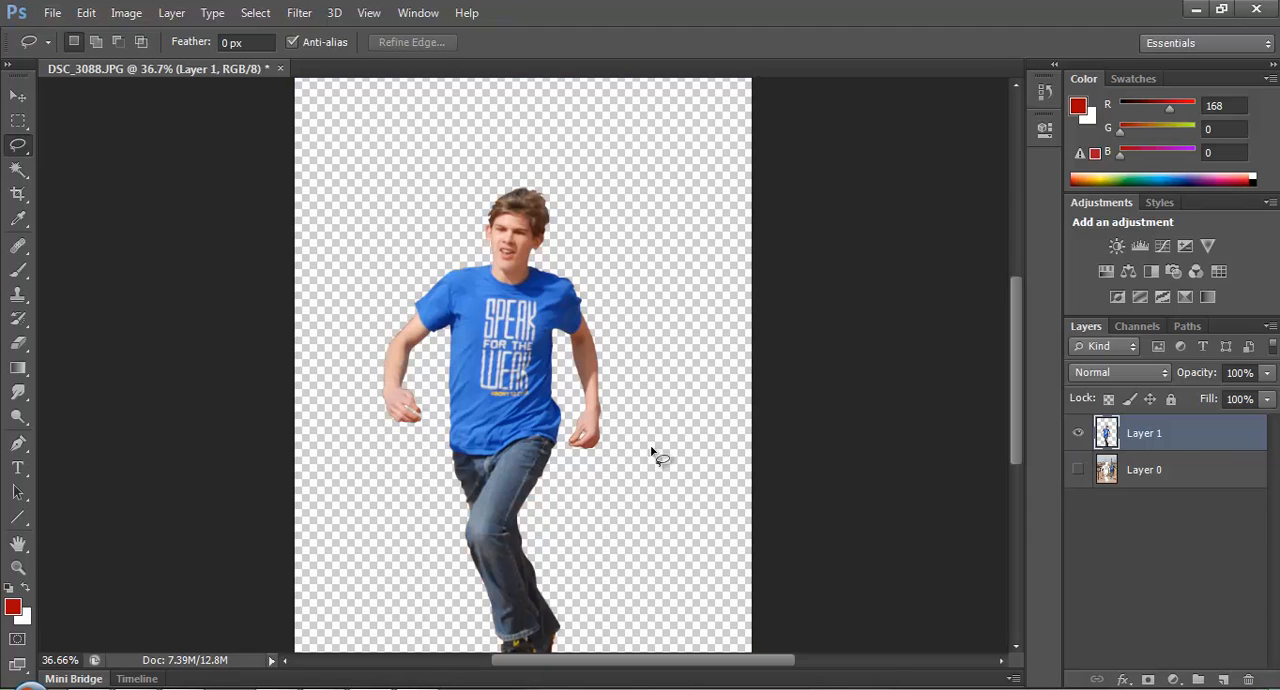
scroll(526, 384, "down", 1)
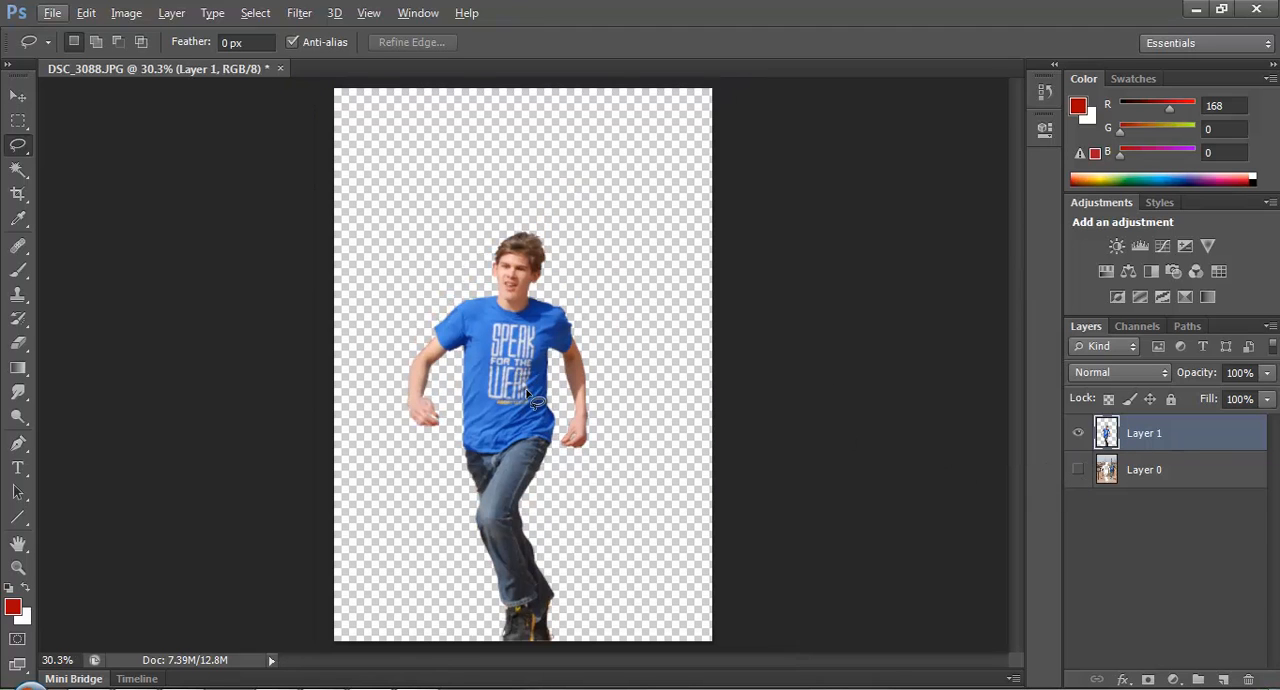
Save the isolated runner as a PNG in Tutorial Content, named with his first name plus "_Runs", with Smallest / Slow compression and no interlacing.
key("alt")
key("ctrl+shift+s")
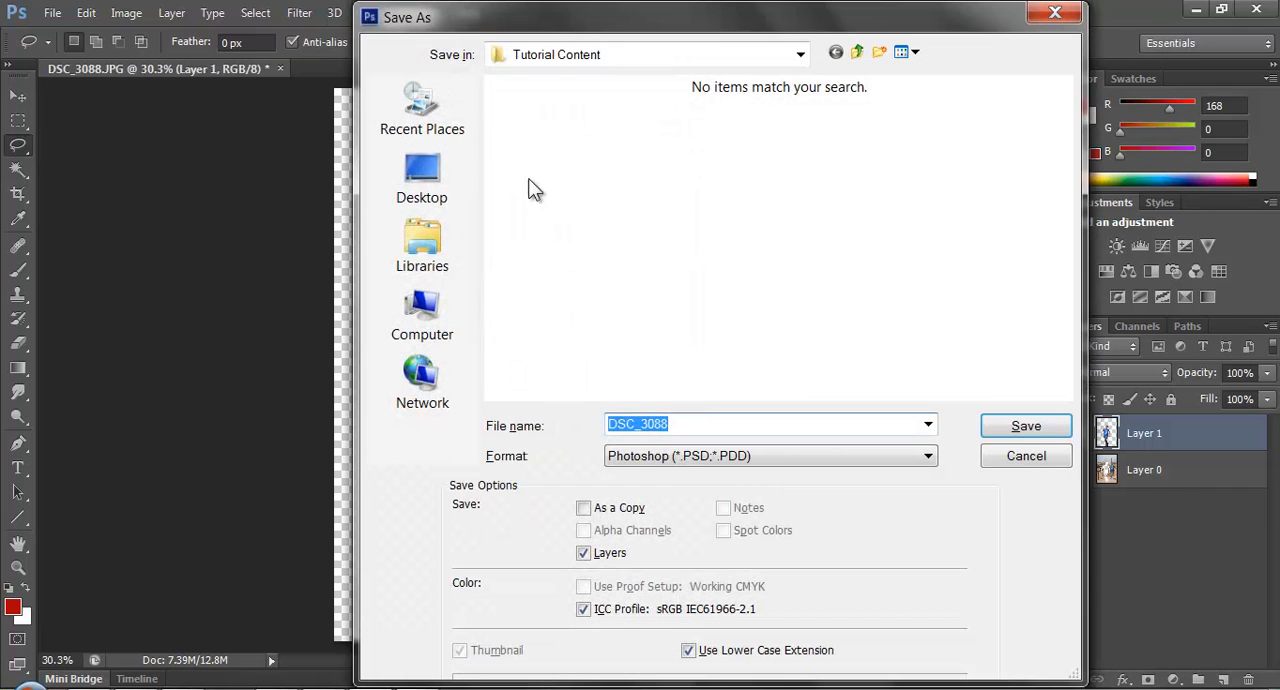
left_click(753, 455)
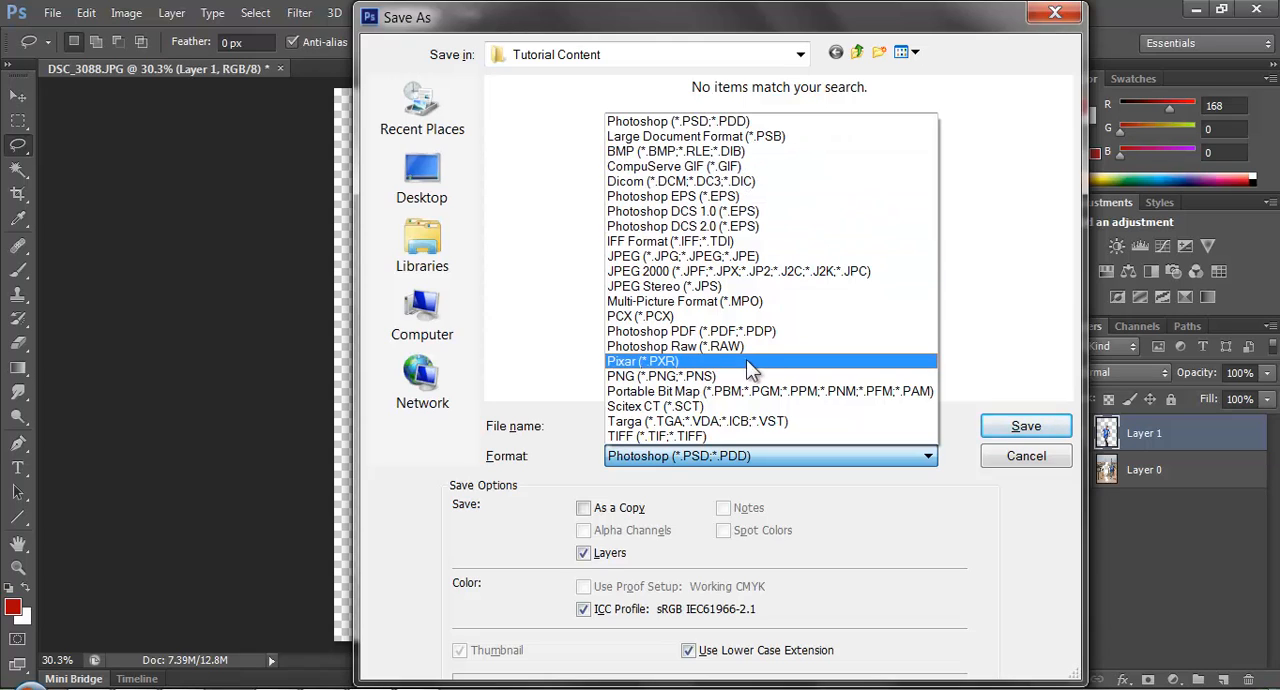
left_click(660, 376)
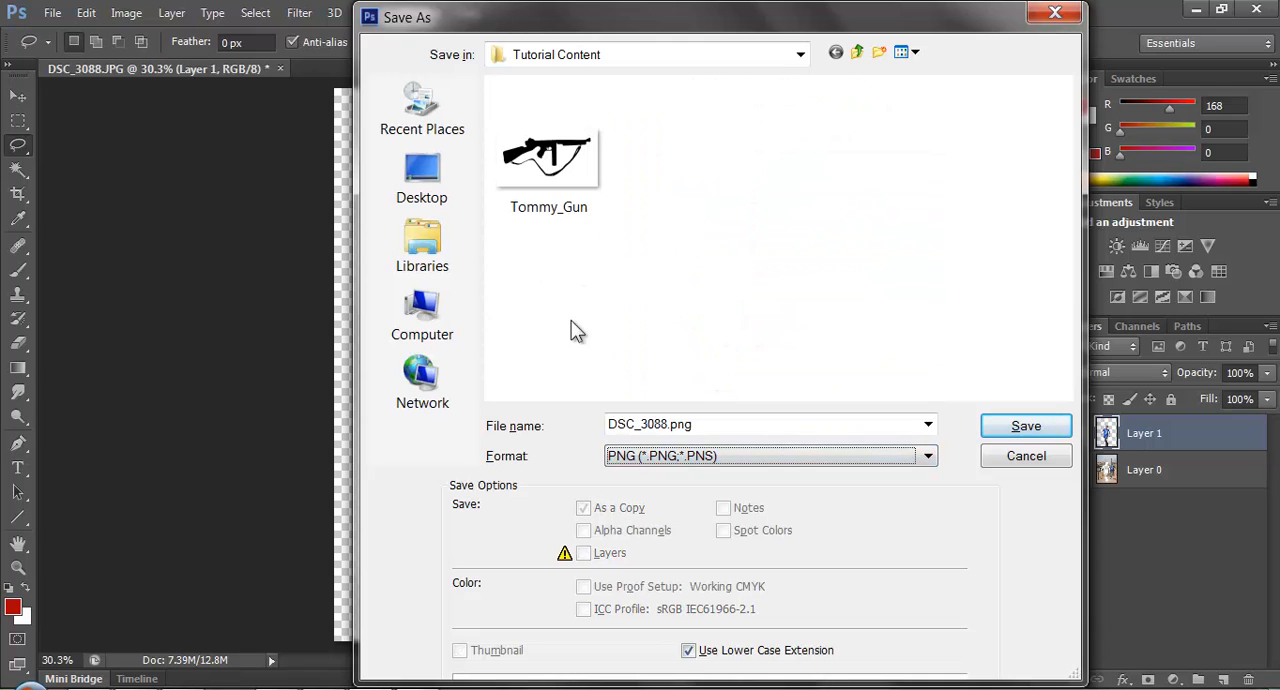
left_click(743, 427)
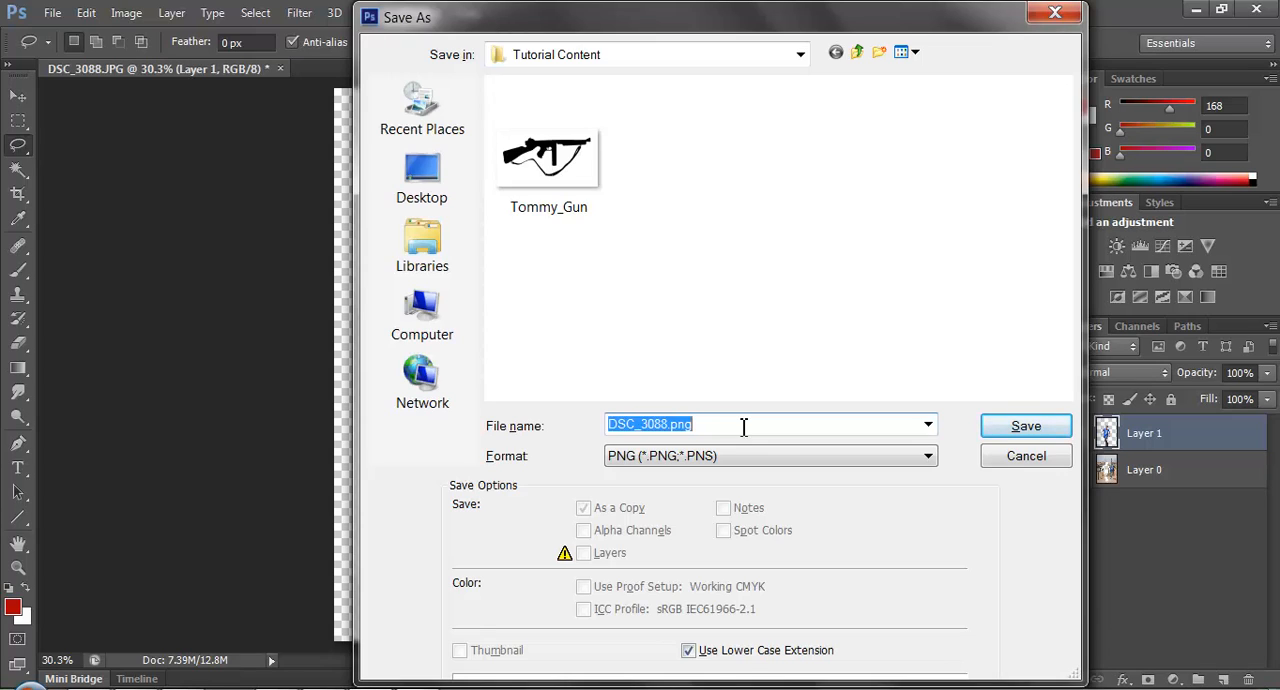
type("Jonny_Runs")
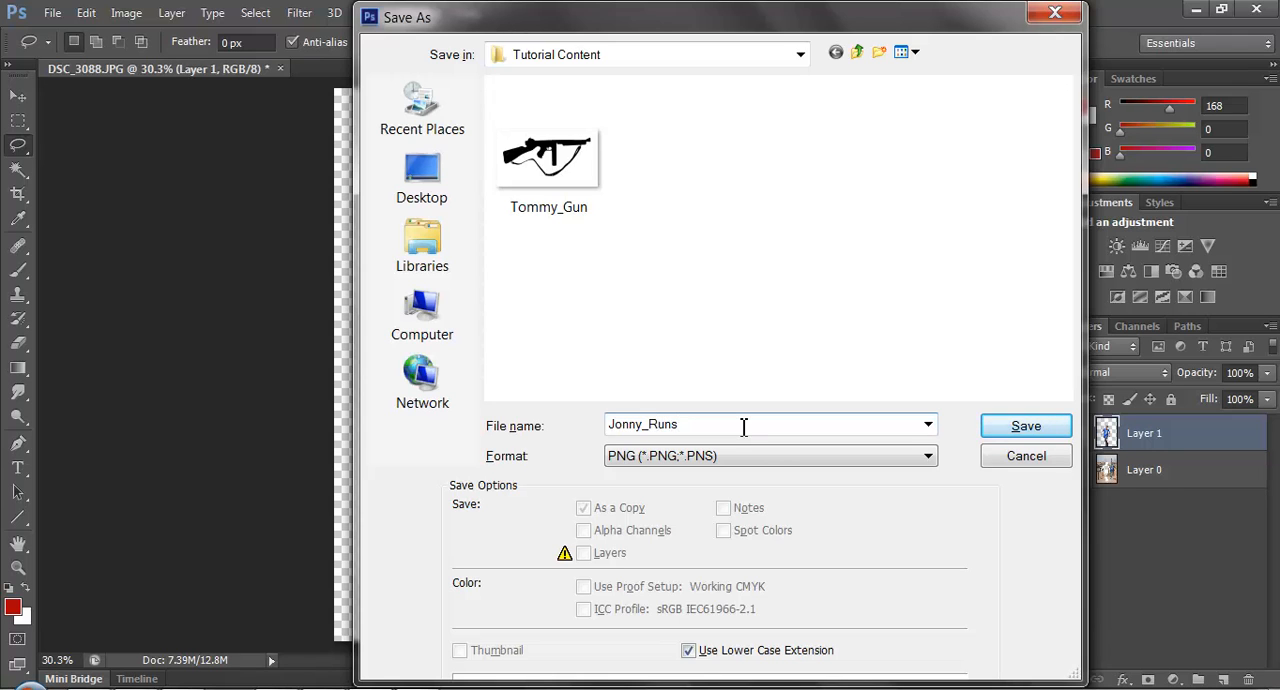
key("Return")
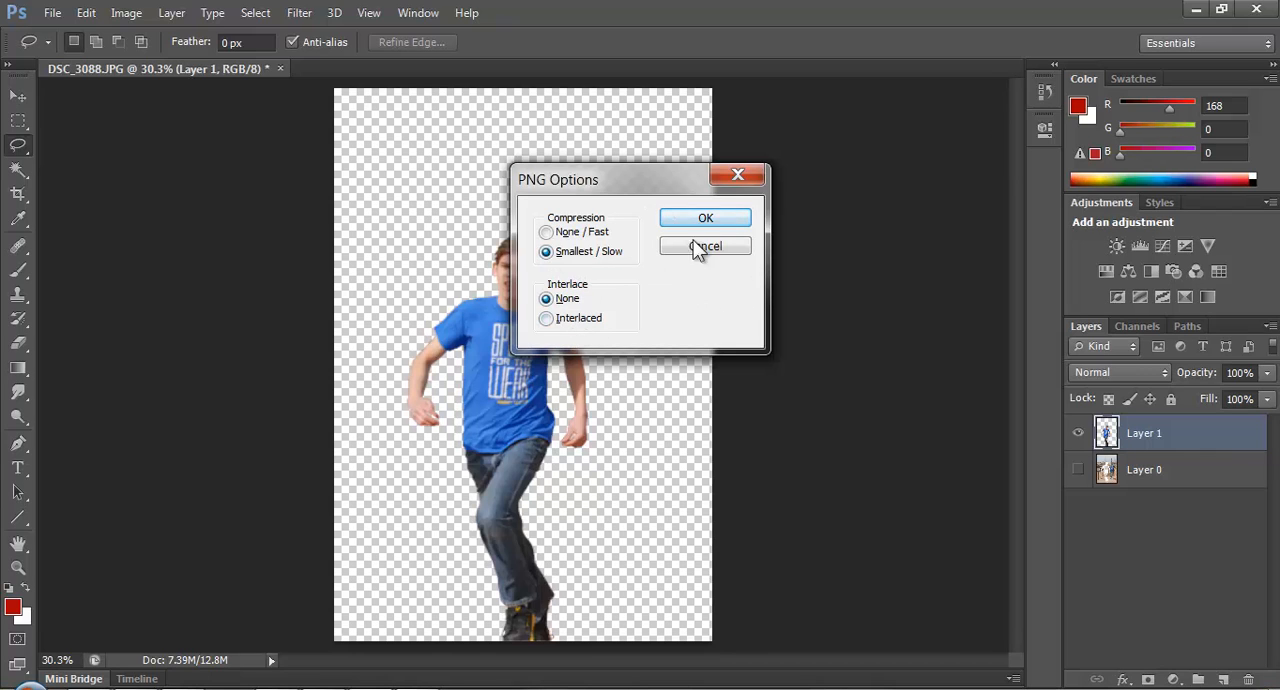
left_click(720, 219)
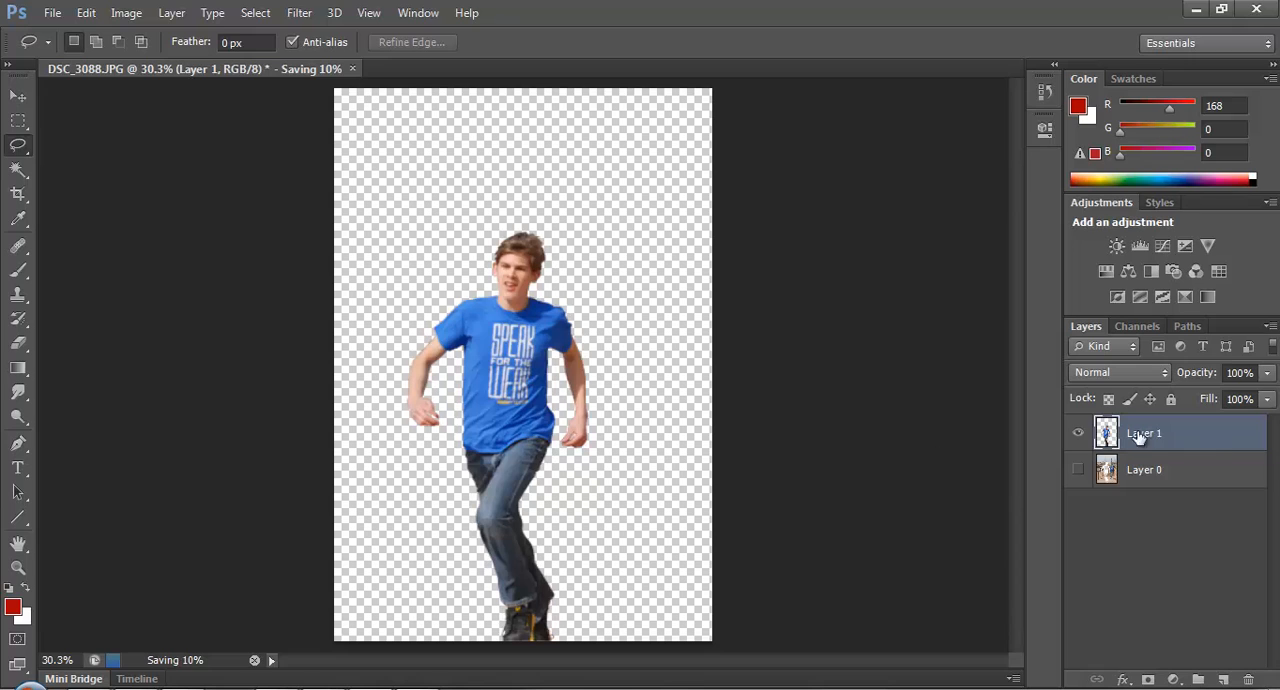
Hide Layer 1, show Layer 0 with the runner-shaped hole, and try saving this background under a new file before cancelling.
left_click(1079, 435)
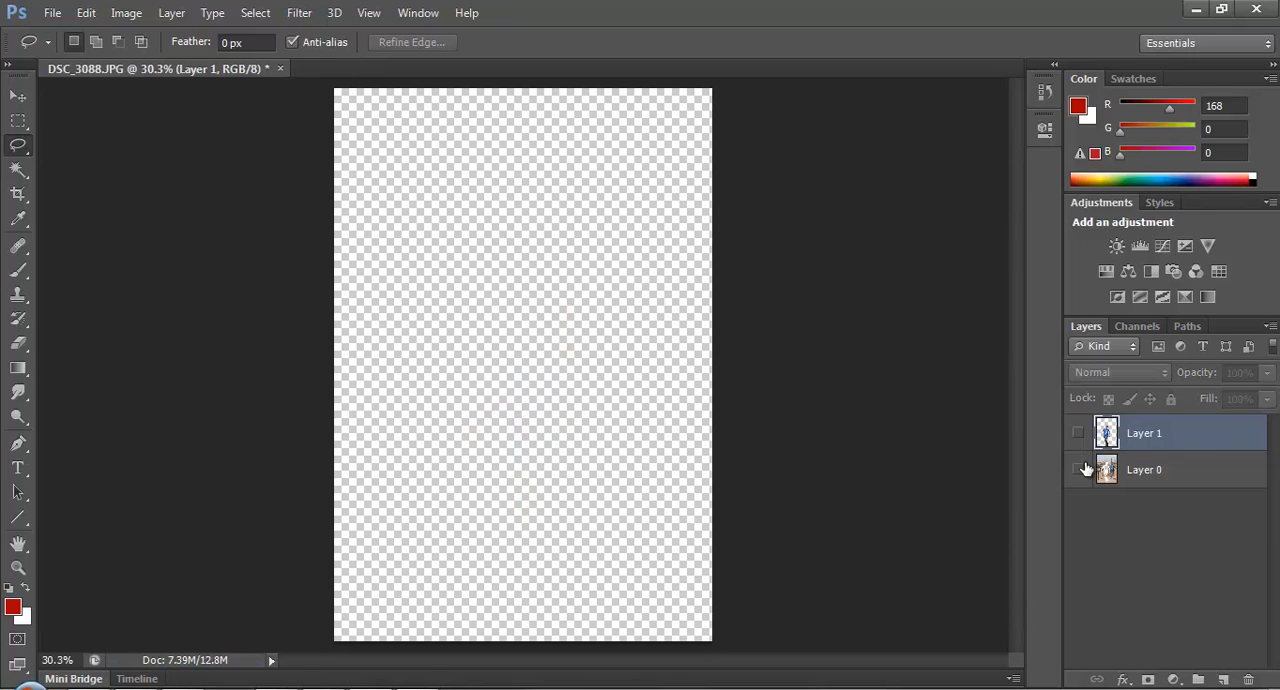
left_click(1078, 469)
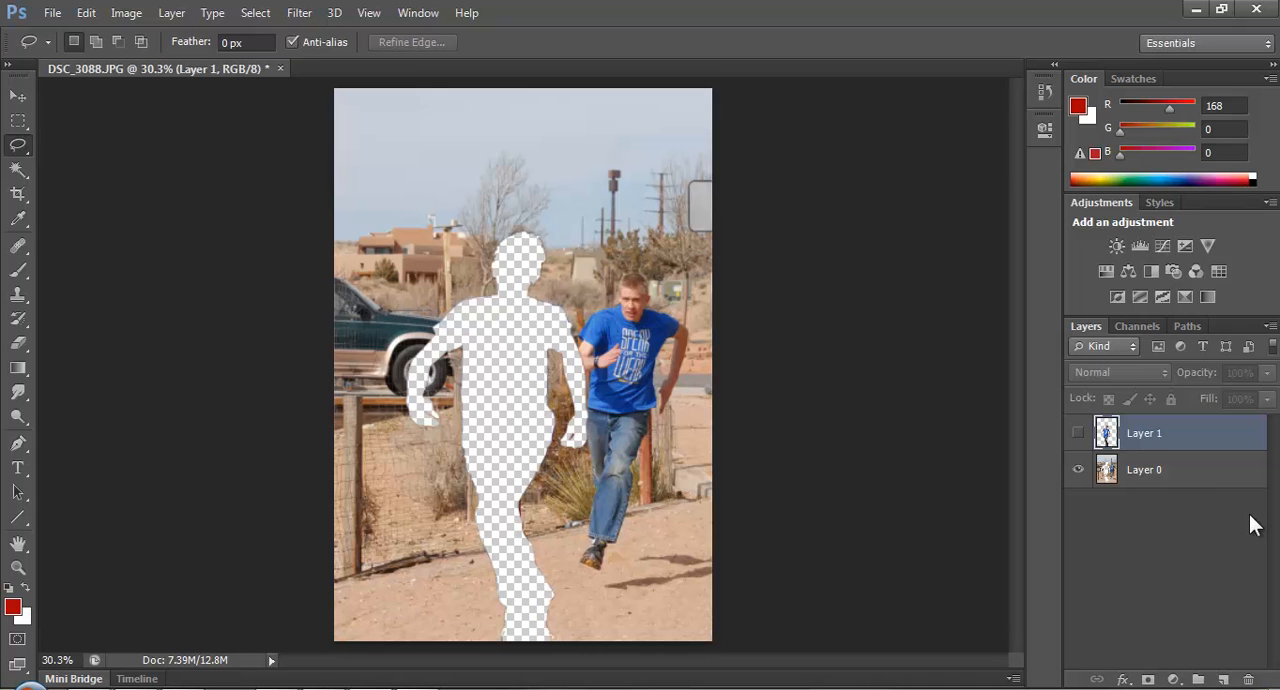
key("ctrl+s")
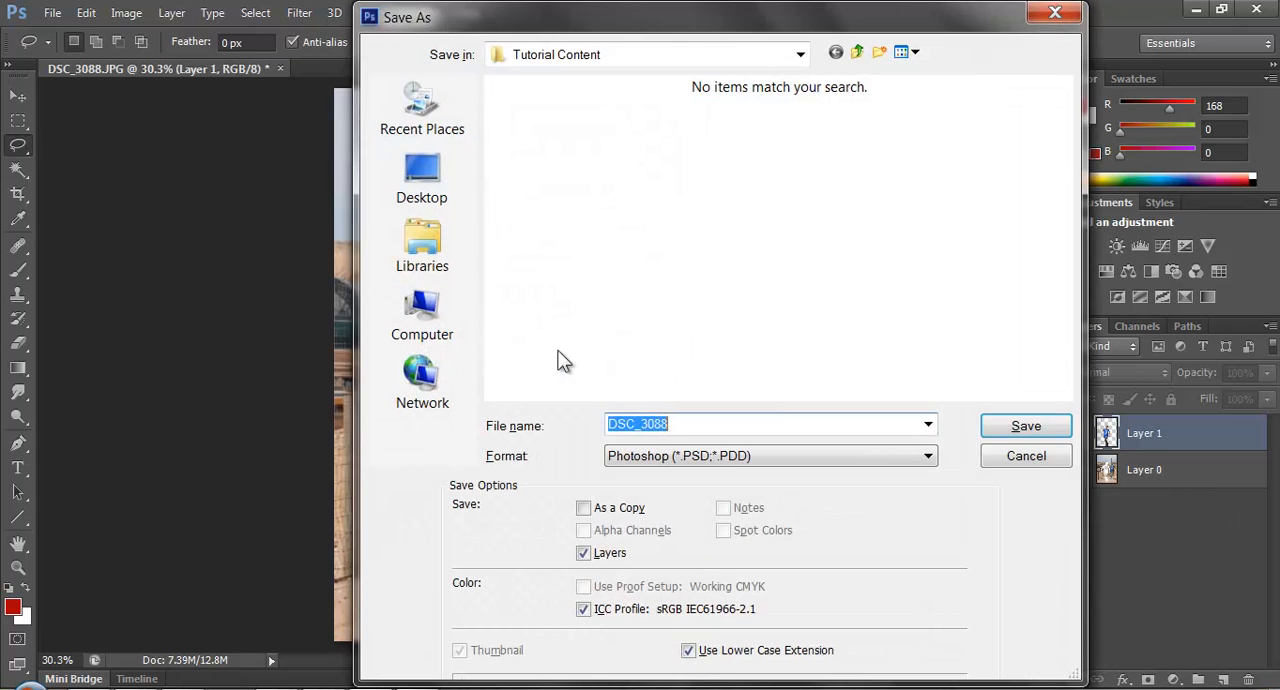
left_click(1026, 455)
Compare the picture with and without the runner on Layer 1, select Layer 0, and leave both layers shown.
left_click(1080, 437)
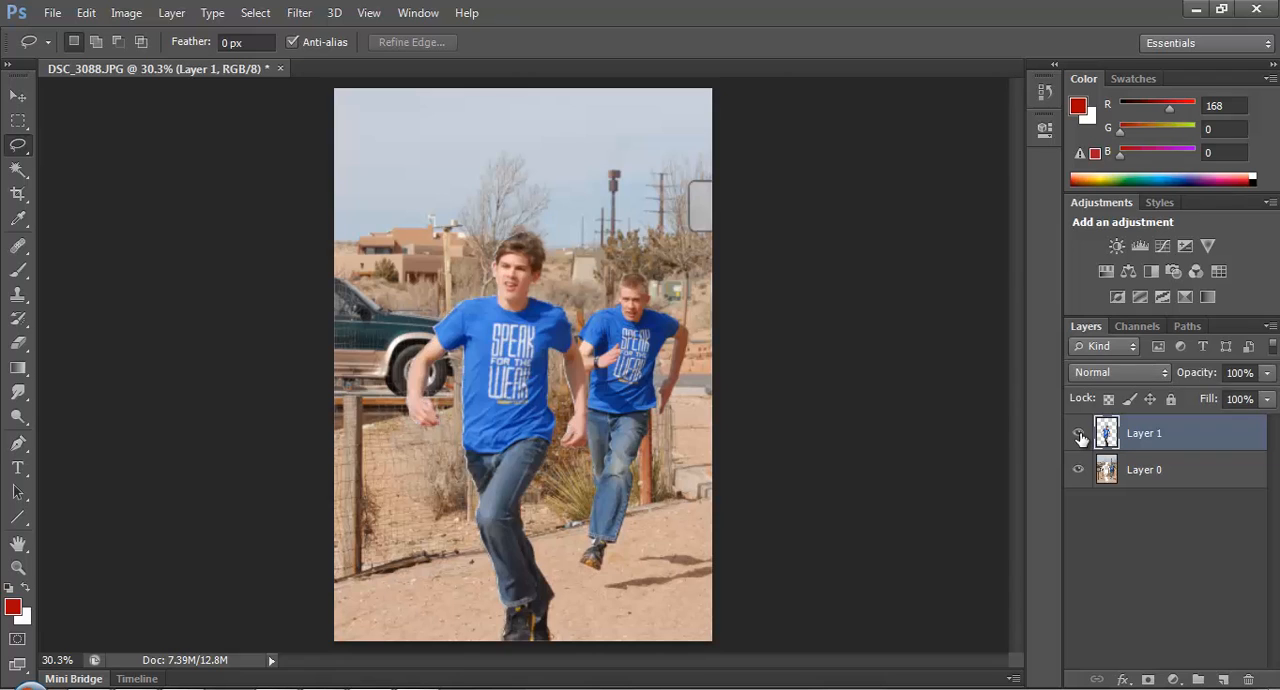
left_click(1080, 437)
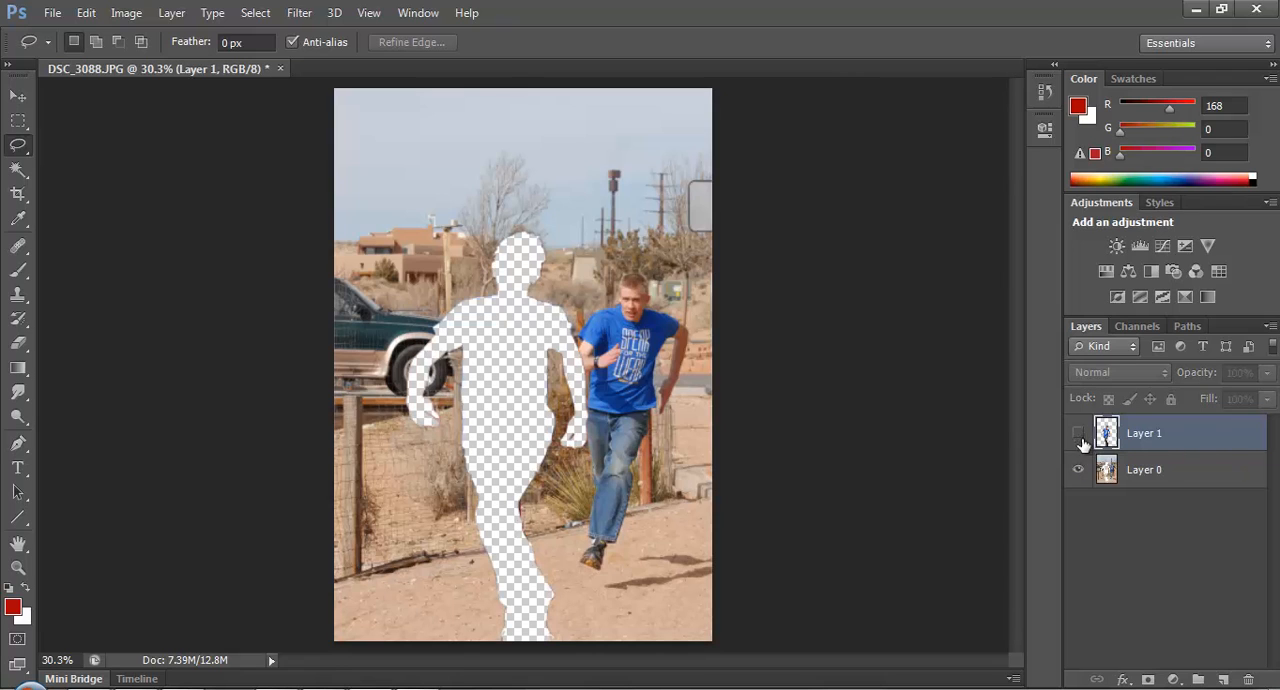
left_click(1165, 472)
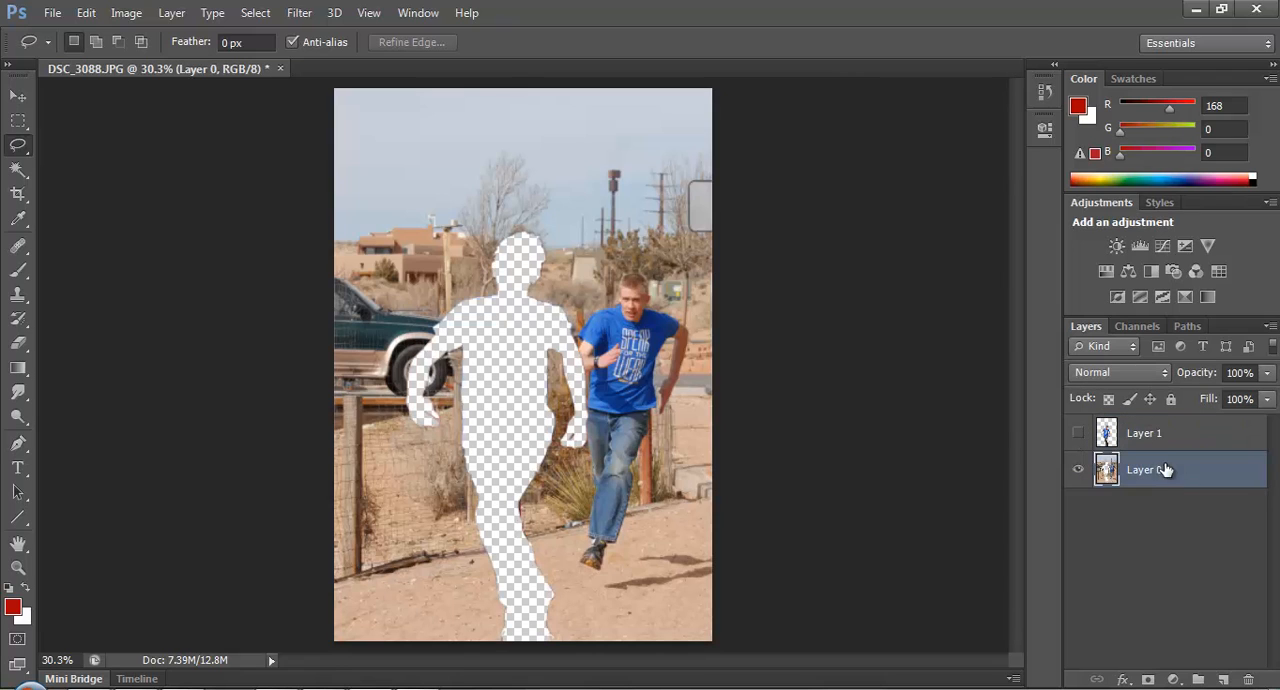
left_click(1080, 437)
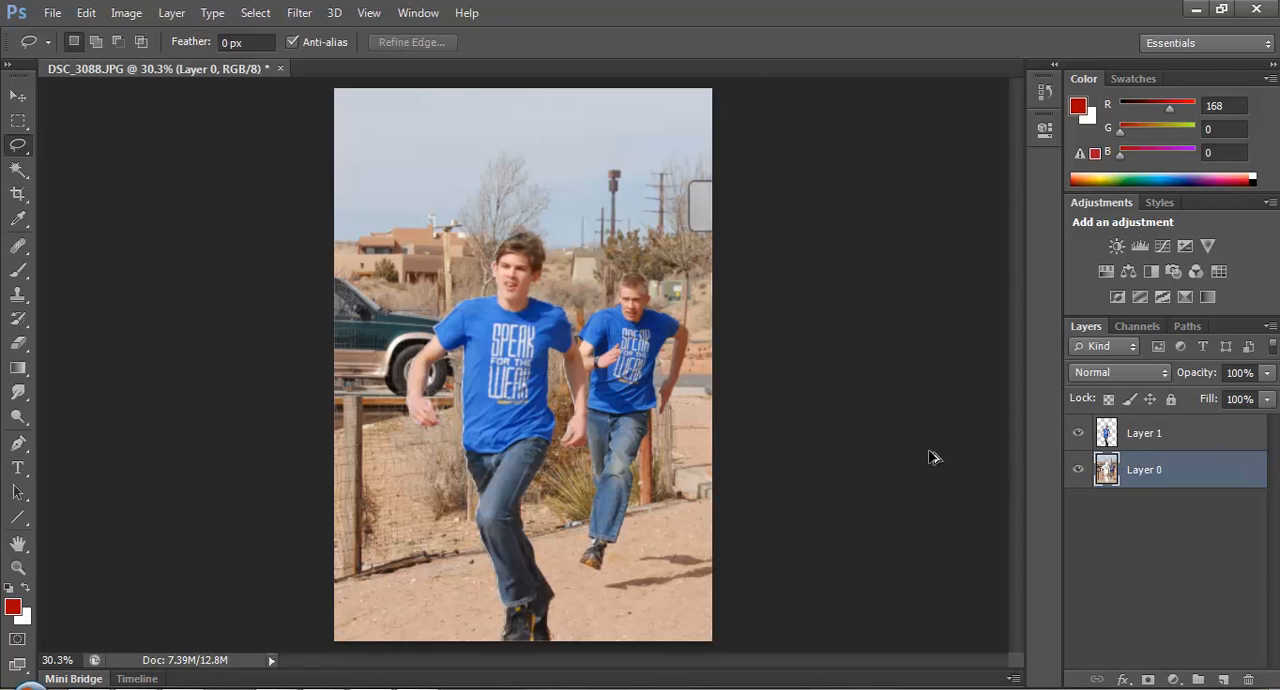
Step back through the history until only the intact Layer 0 remains without a selection, and cancel the save dialog.
key("ctrl+z")
key("ctrl+alt+z")
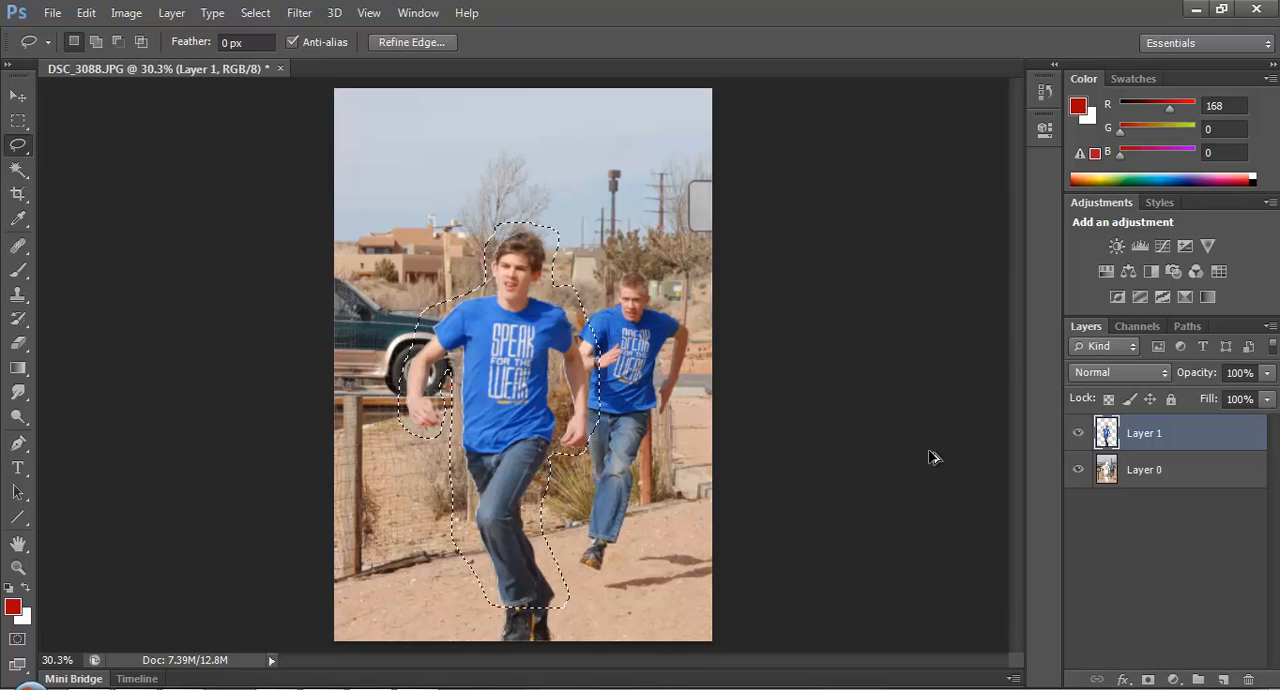
key("ctrl+alt+z")
key("ctrl+alt+z")
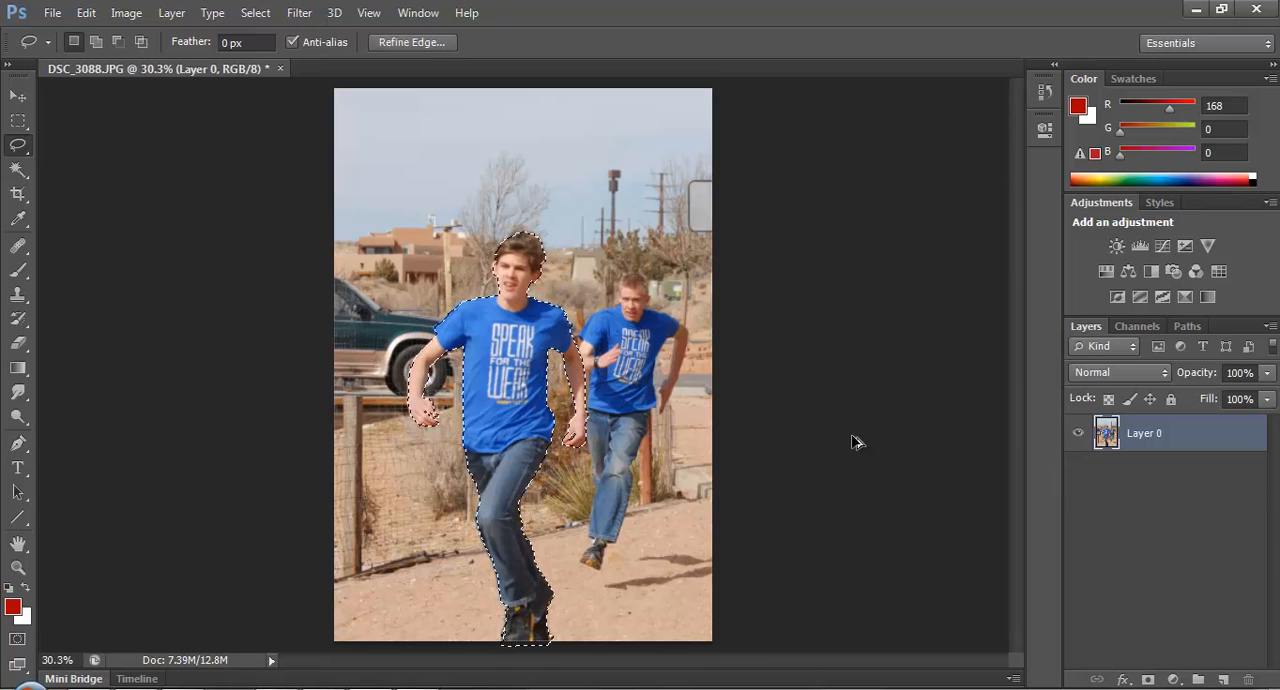
key("ctrl+alt+z")
key("ctrl+shift+s")
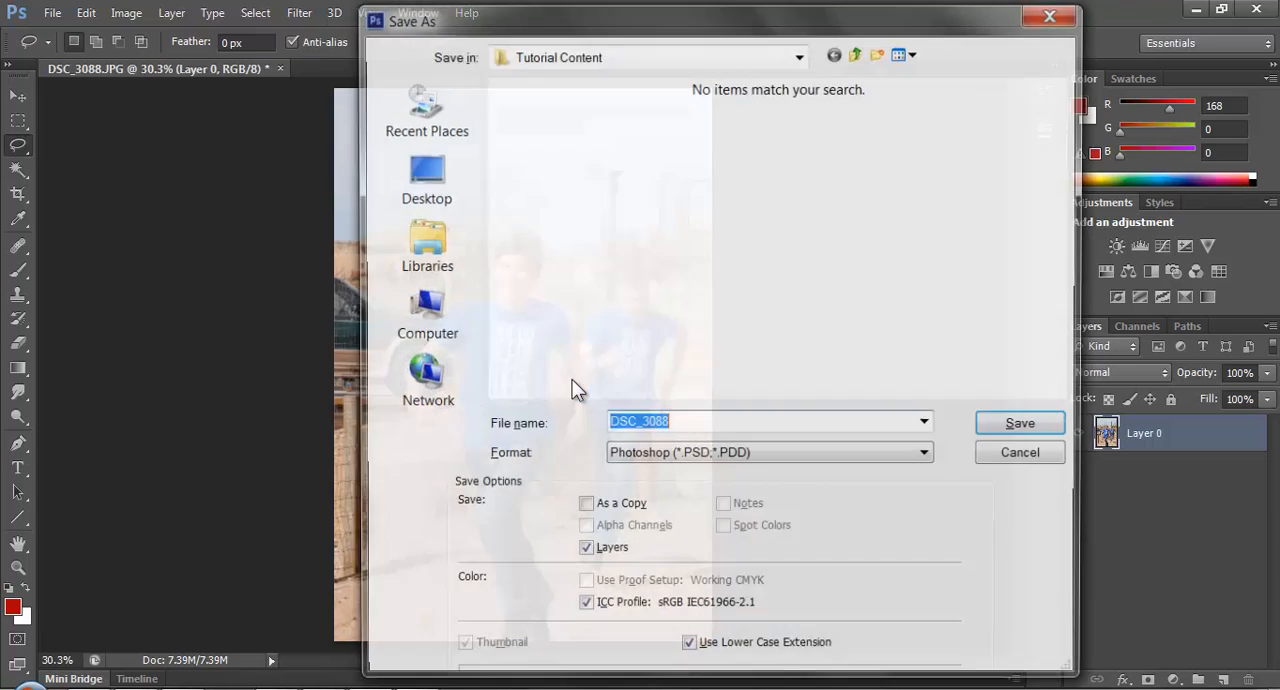
left_click(1026, 455)
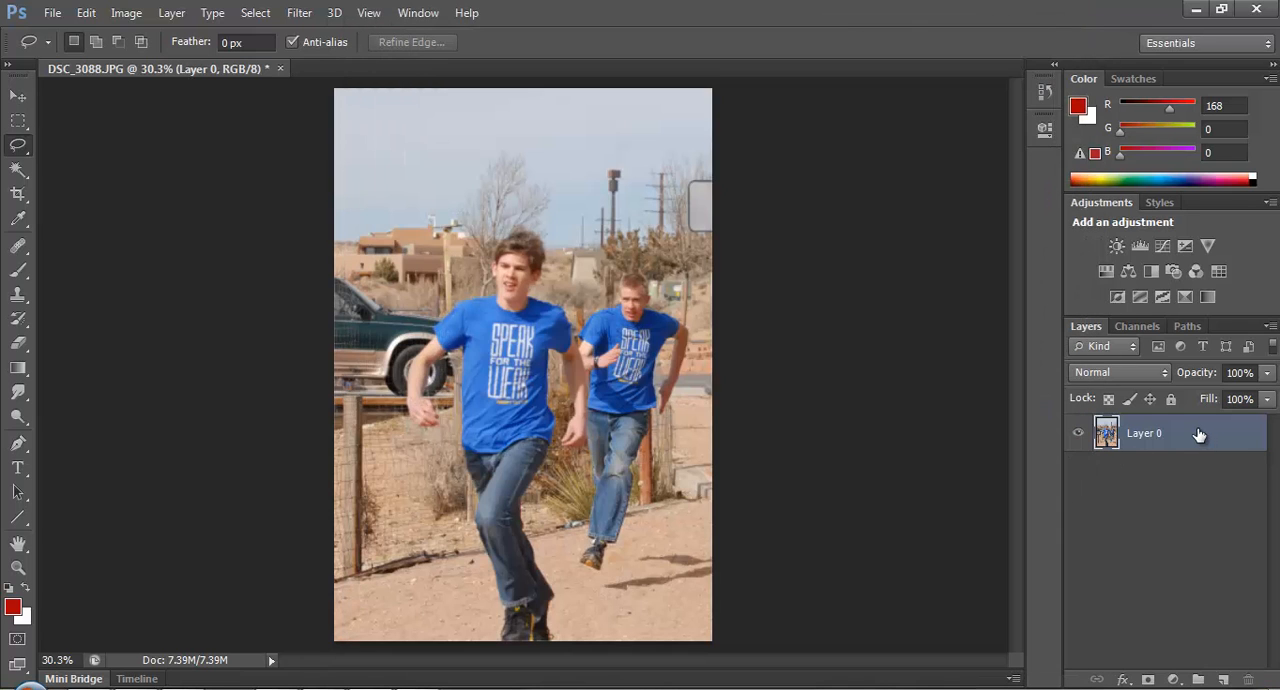
Duplicate Layer 0, move the copy beneath the original, and hide the copy.
key("ctrl+j")
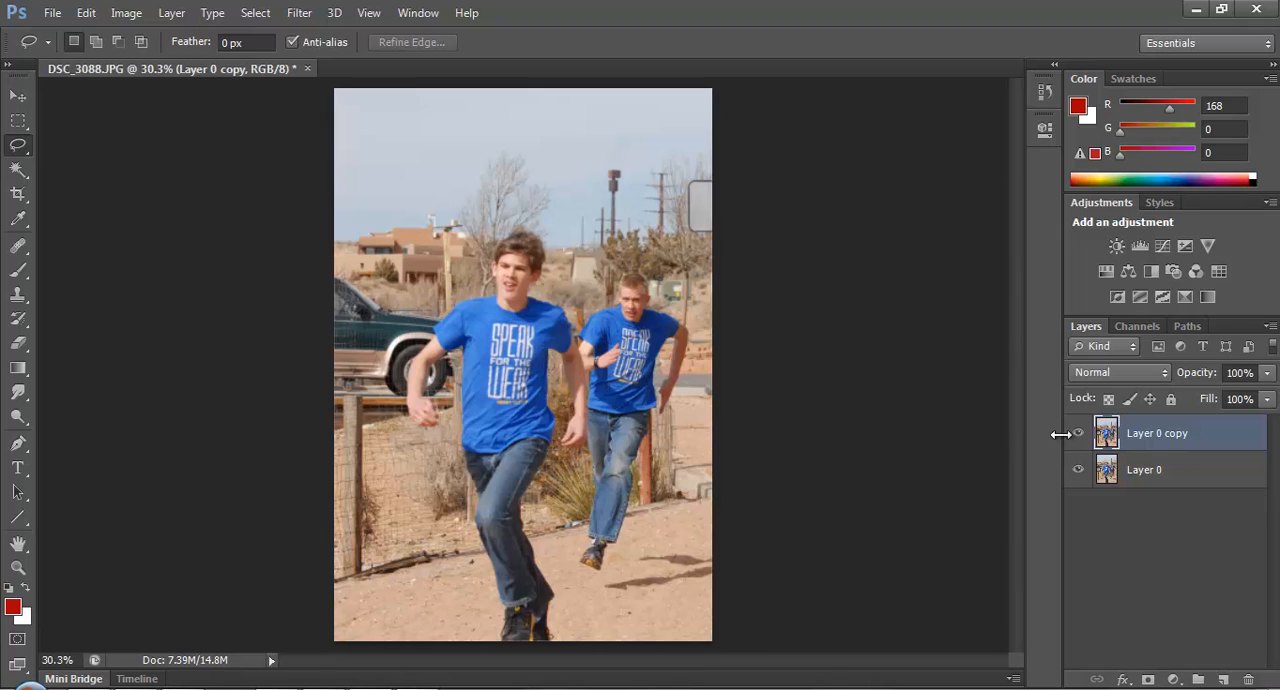
left_click_drag(1172, 438, 1170, 514)
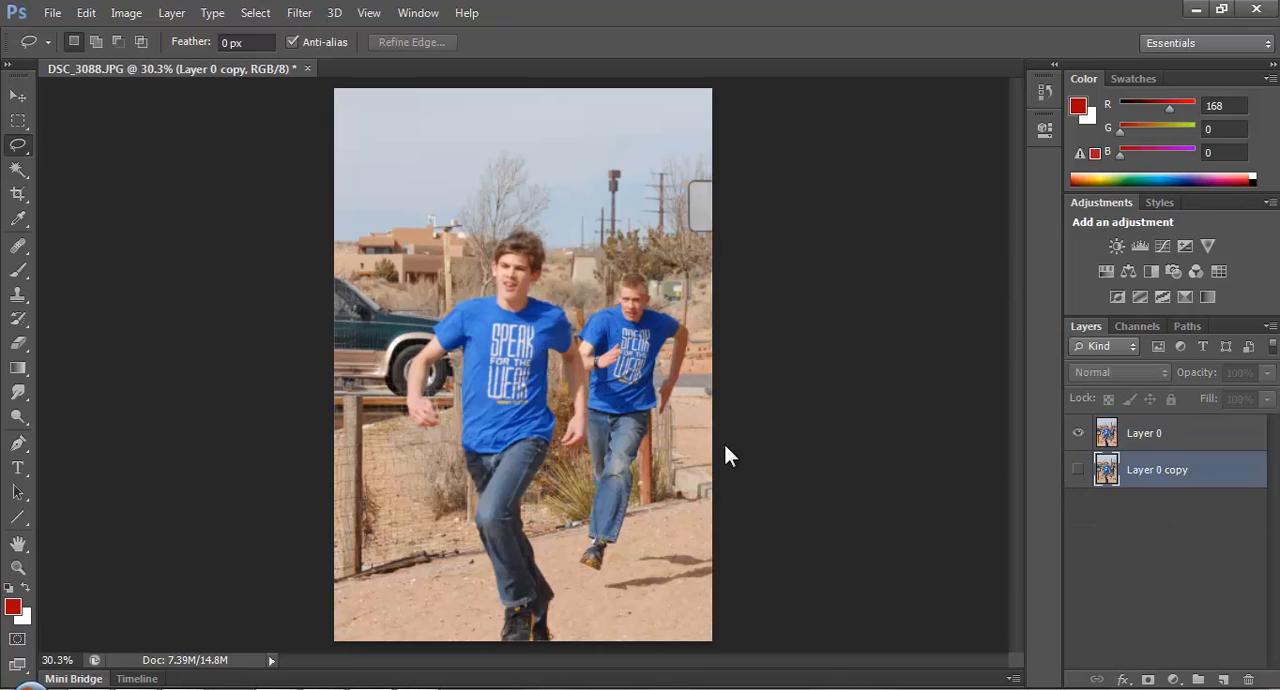
Save the full photo as a PNG named Backgrond in the Tutorial Content folder, accepting the PNG options.
key("ctrl+shift+s")
left_click(700, 456)
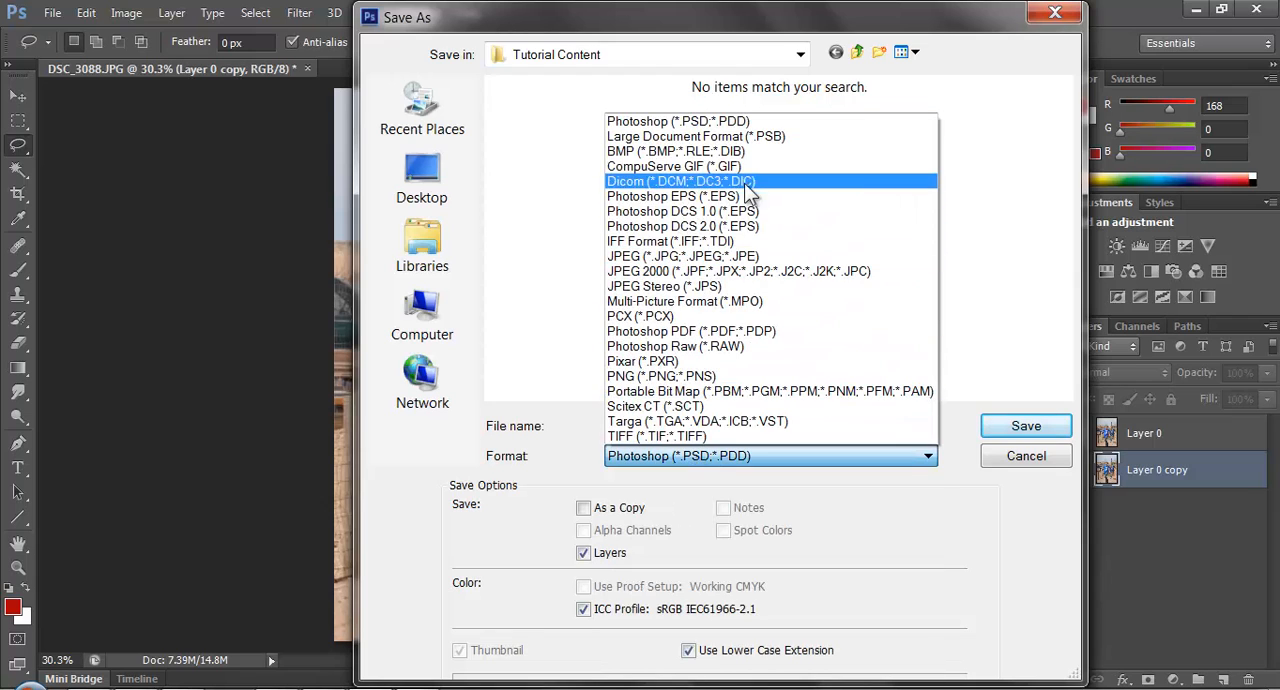
left_click(719, 376)
left_click(736, 421)
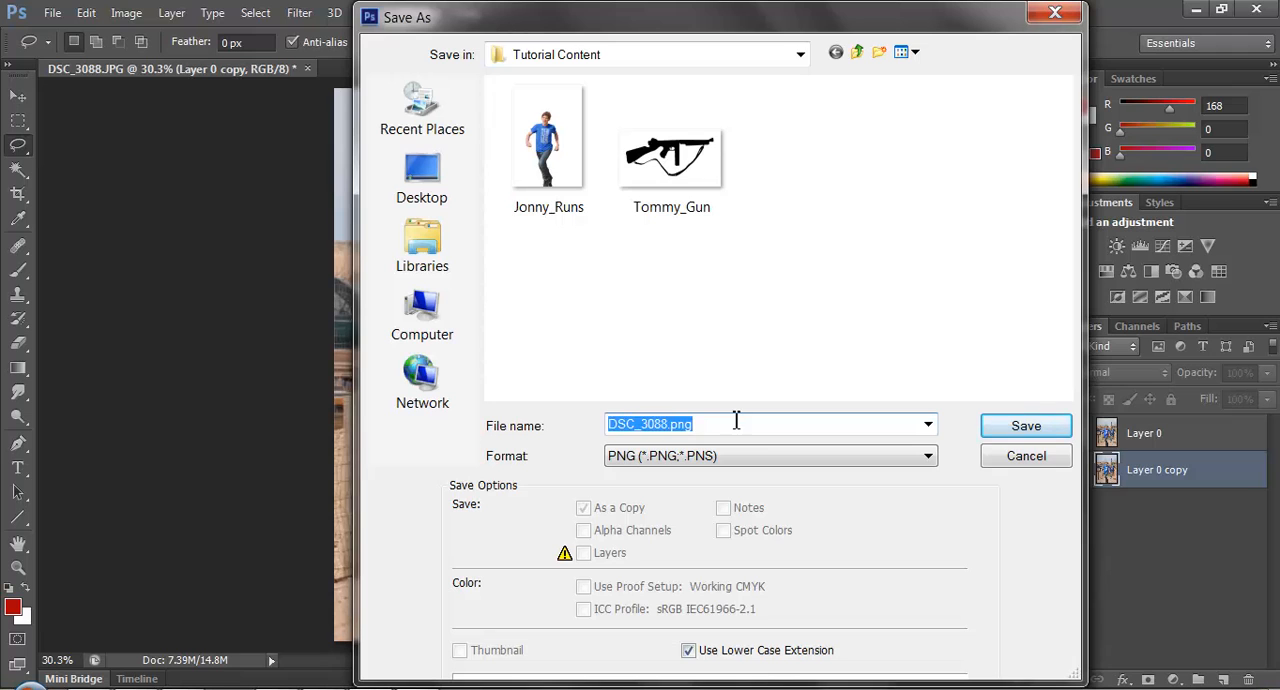
type("Background")
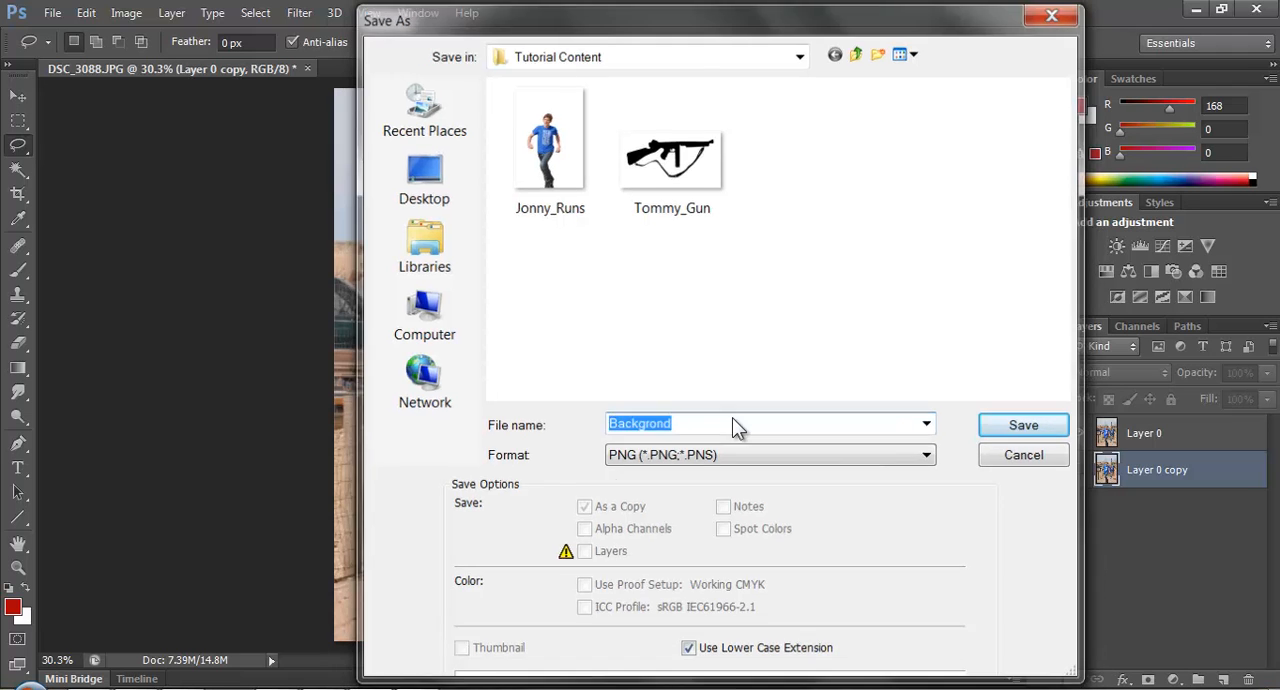
key("Return")
left_click(728, 216)
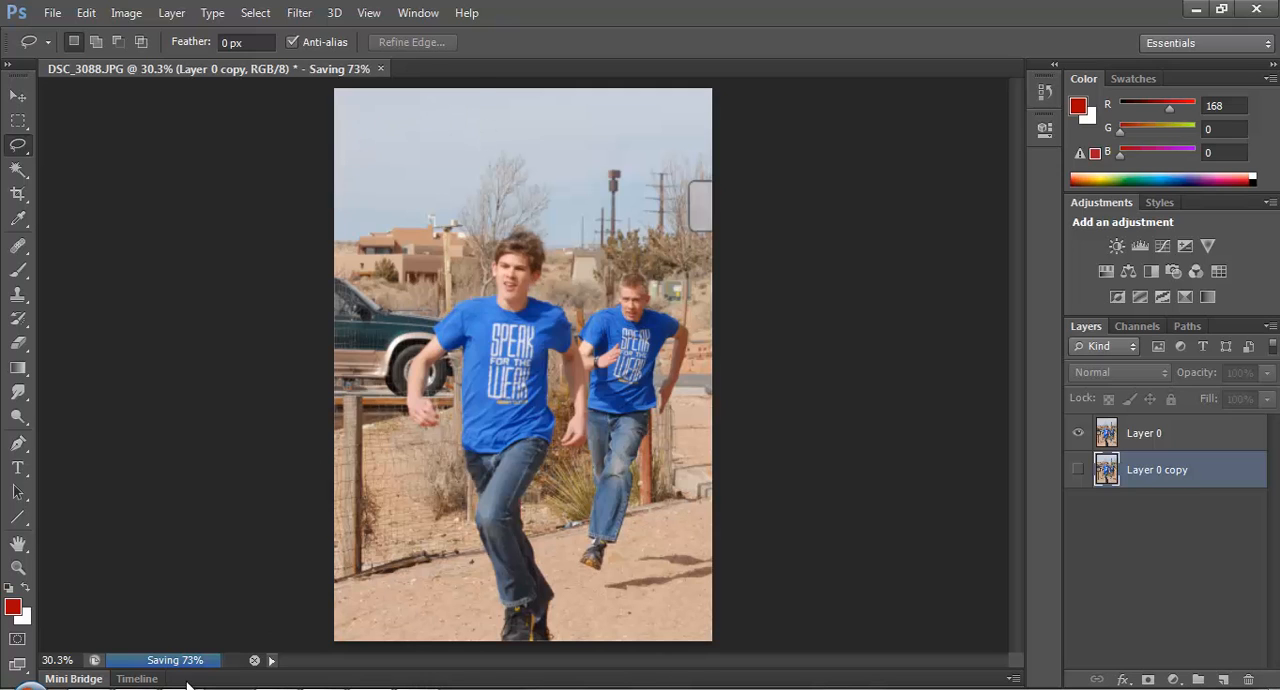
Find Adobe After Effects CS6 by searching the computer for "after", and launch it.
key("super")
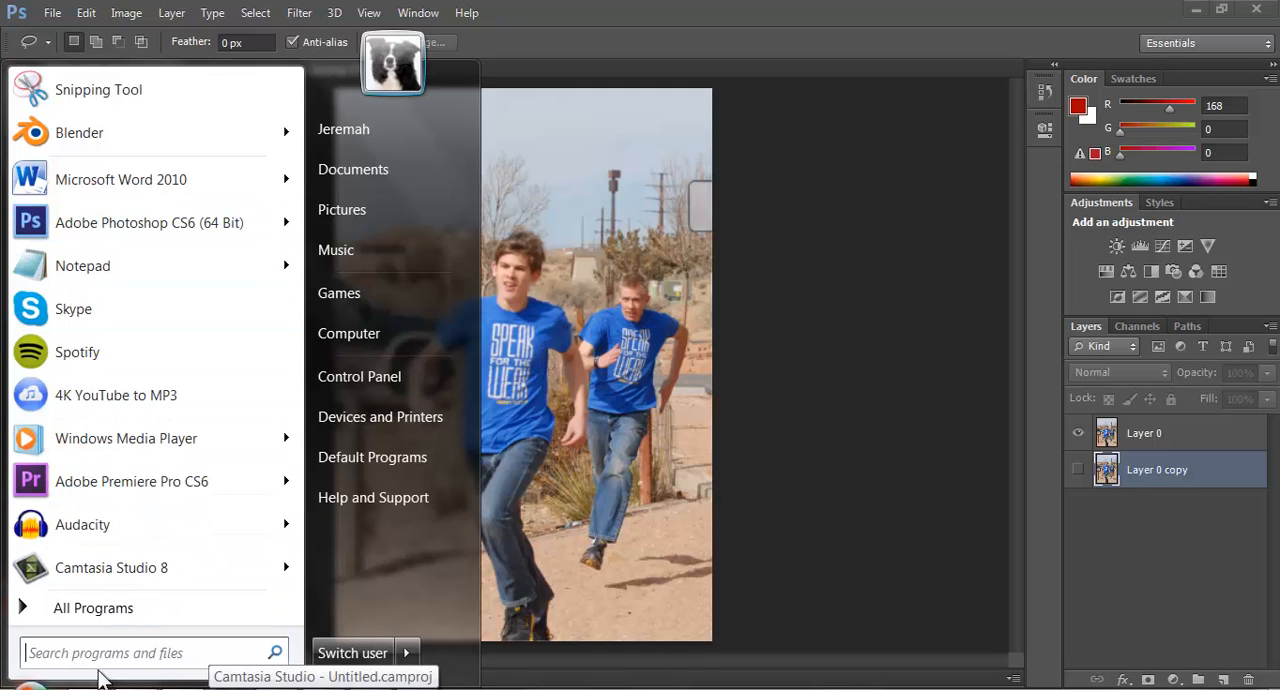
type("after")
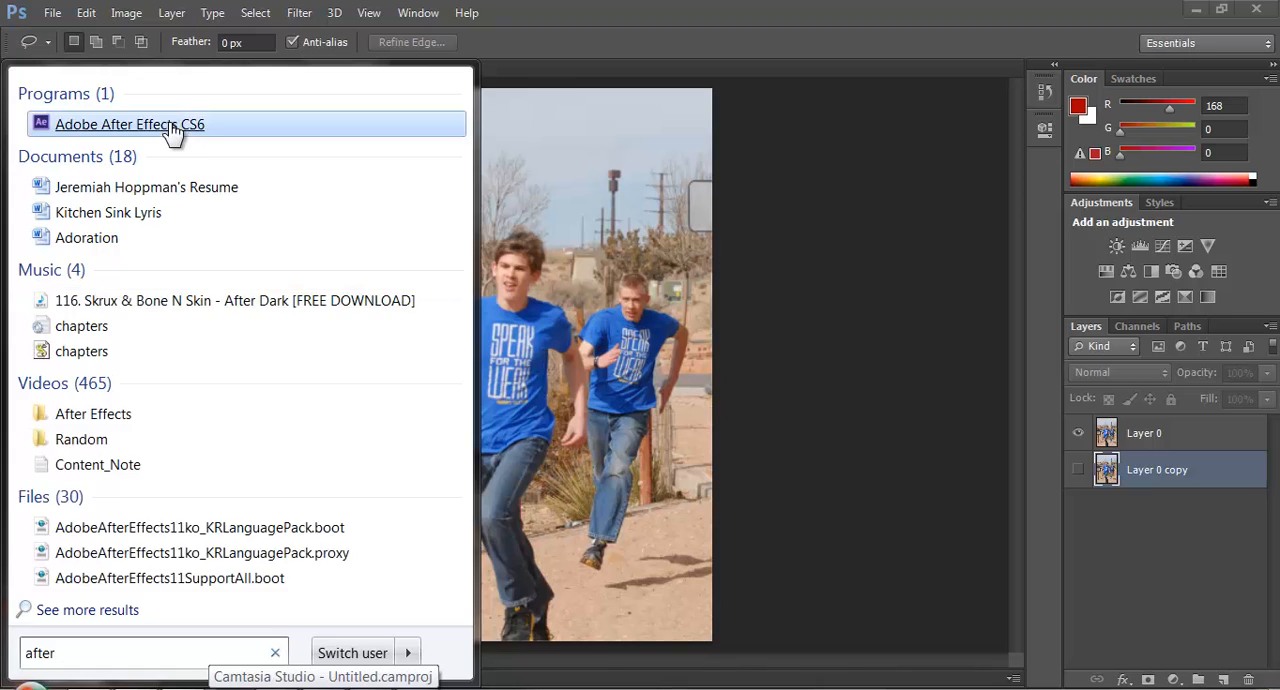
left_click(176, 126)
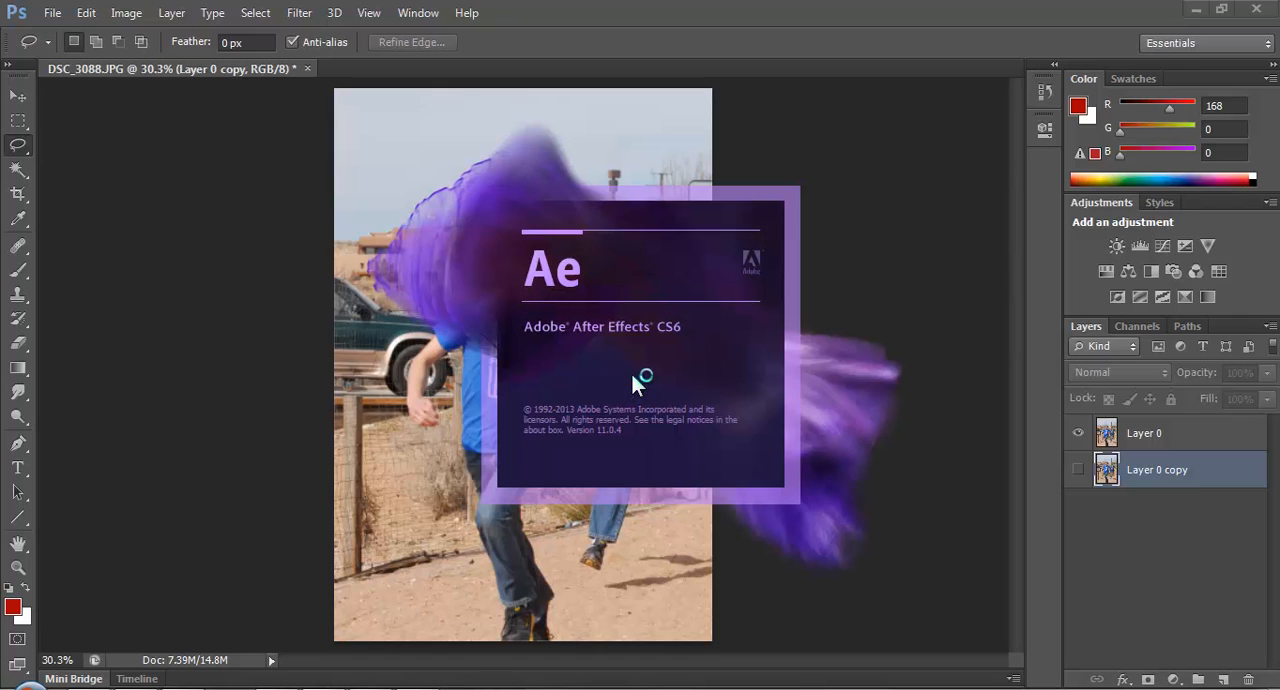
left_click(402, 687)
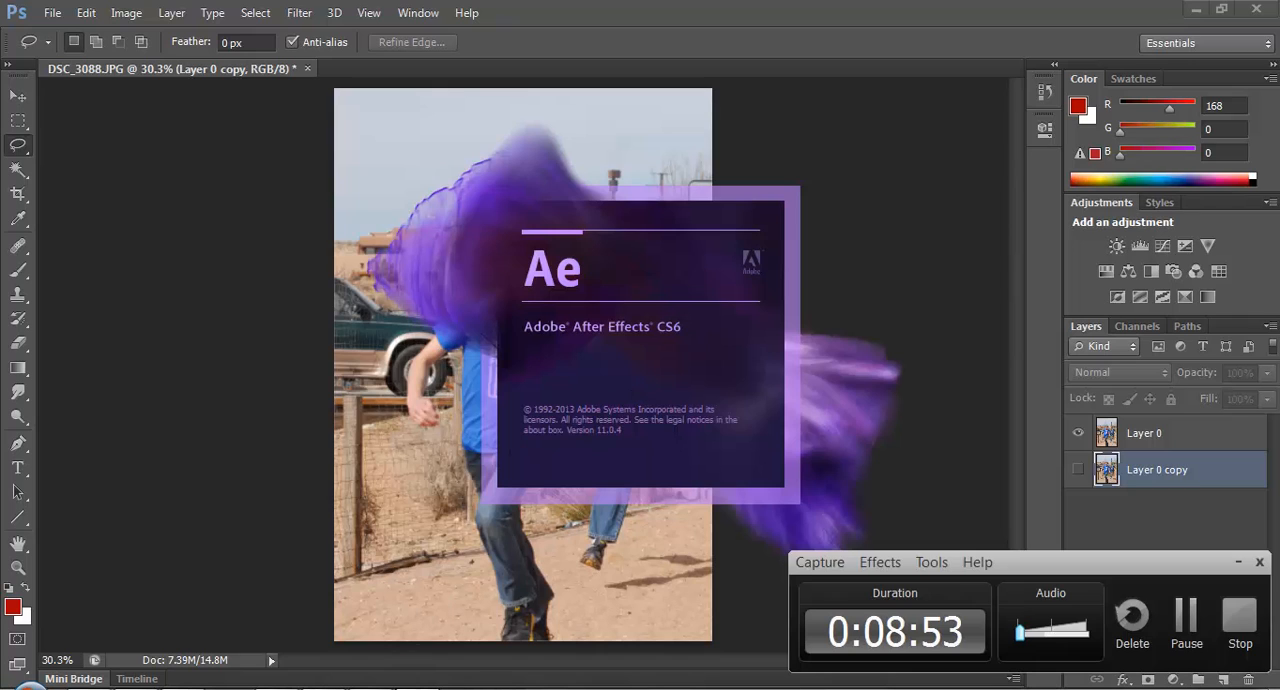
left_click(1187, 625)
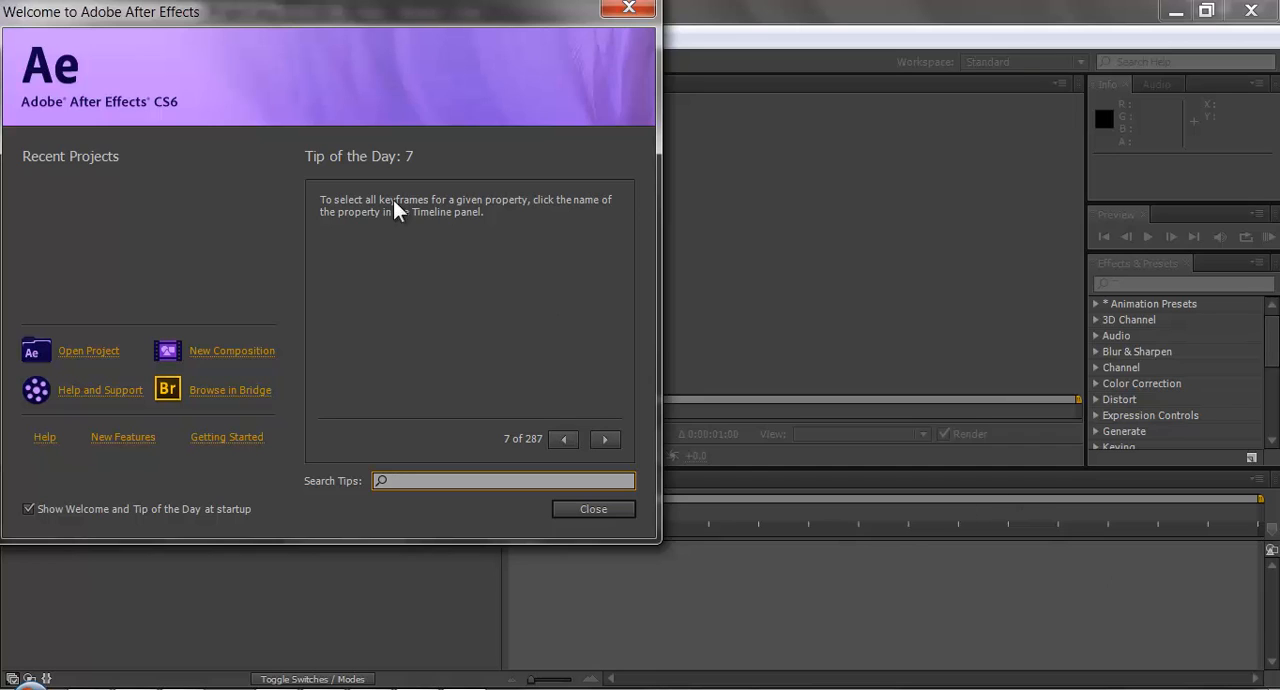
Create a composition with the HDTV 1080 29.97 preset and a 30-second duration, and show the project items.
left_click(252, 353)
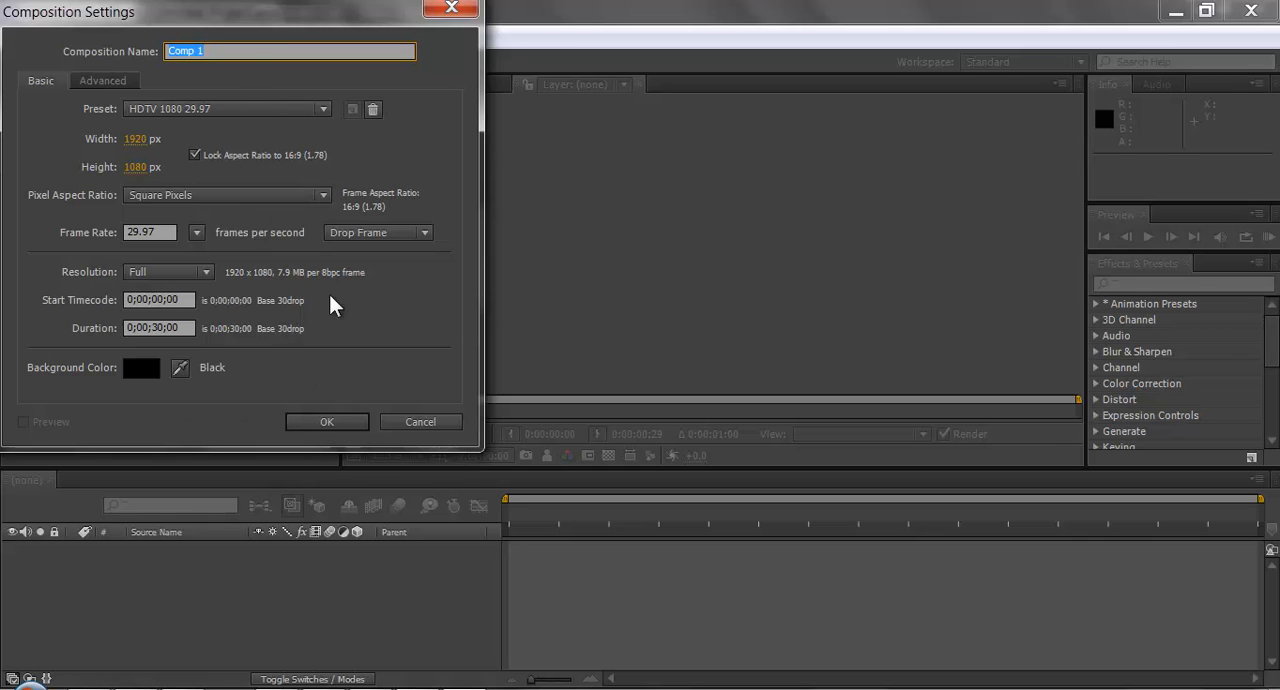
left_click(353, 420)
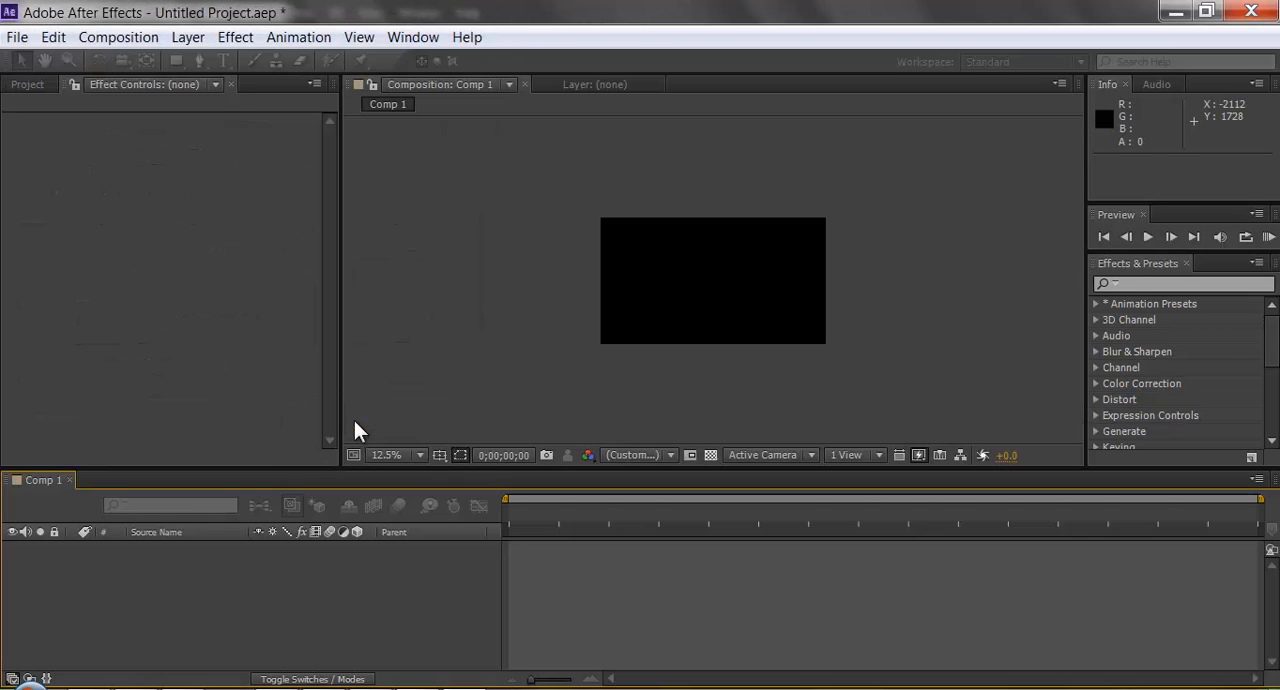
left_click(22, 85)
Start a footage import and look through the Tutorial Content folder in the Pictures library for the two saved PNGs.
double_click(158, 372)
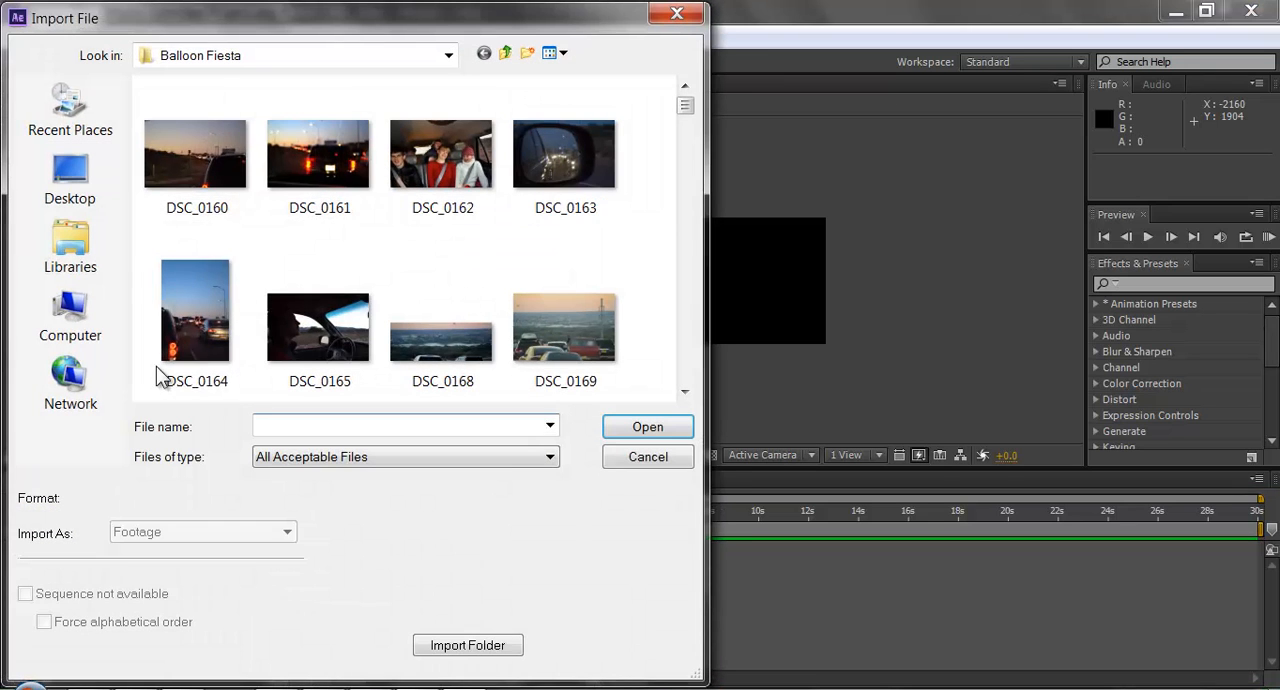
left_click(98, 256)
double_click(232, 207)
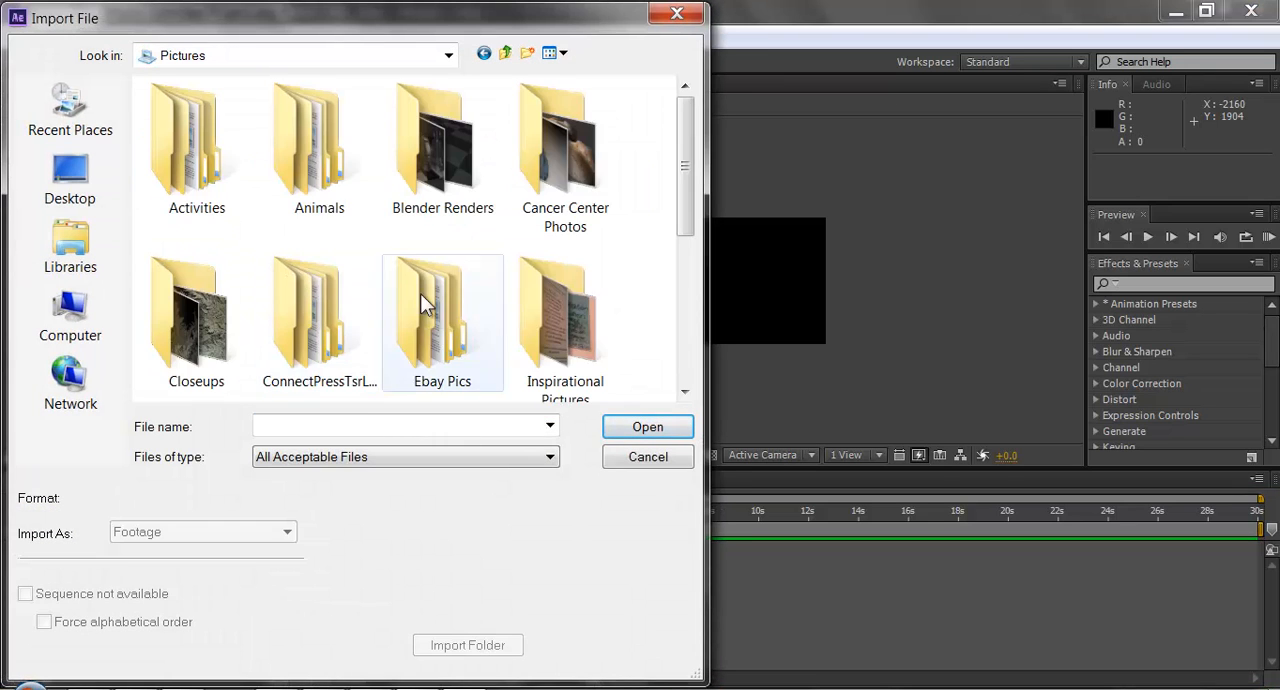
scroll(566, 329, "down", 3)
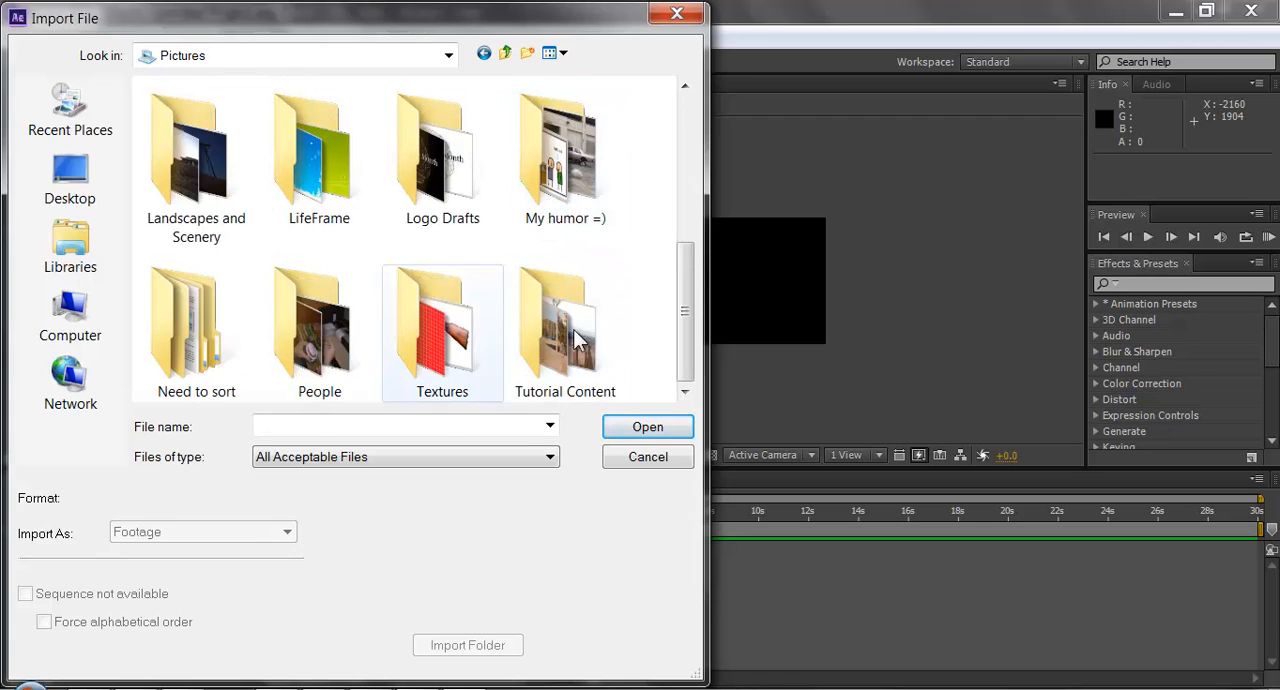
double_click(548, 352)
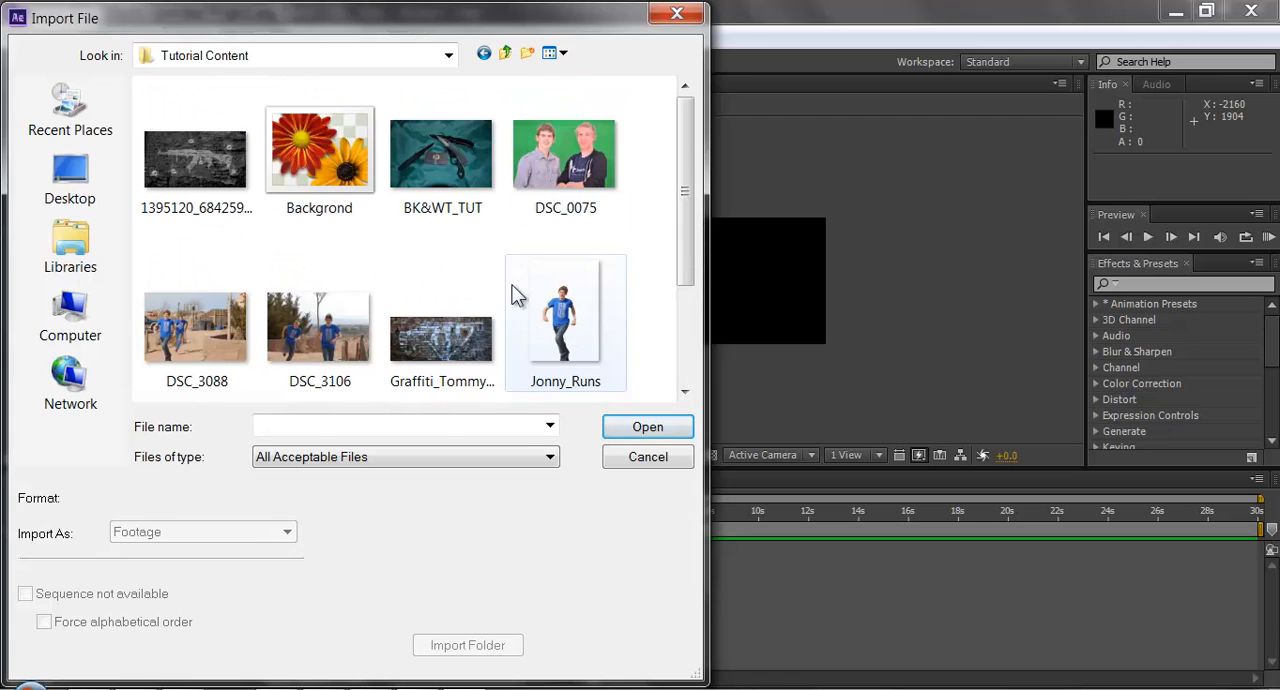
left_click(590, 333)
scroll(337, 234, "down", 2)
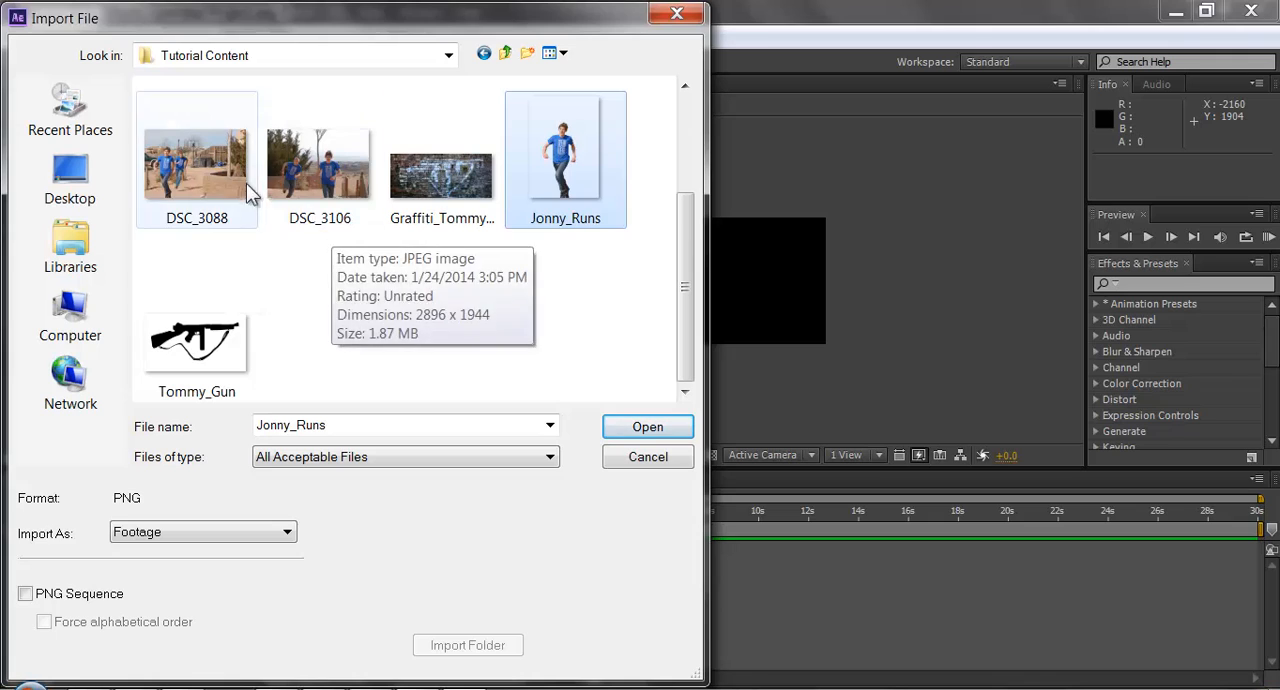
scroll(503, 280, "up", 2)
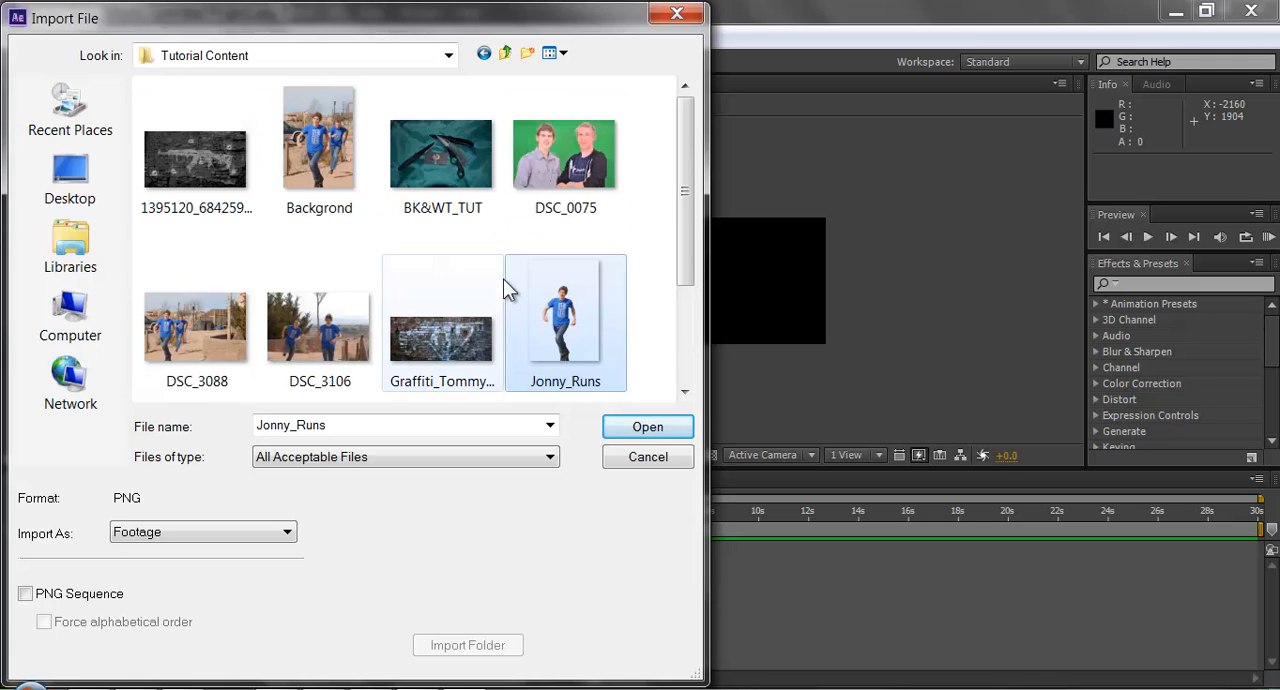
Correct the misspelled file name Backgrond to Background within the import dialog.
left_click(336, 168, "ctrl")
left_click(339, 210)
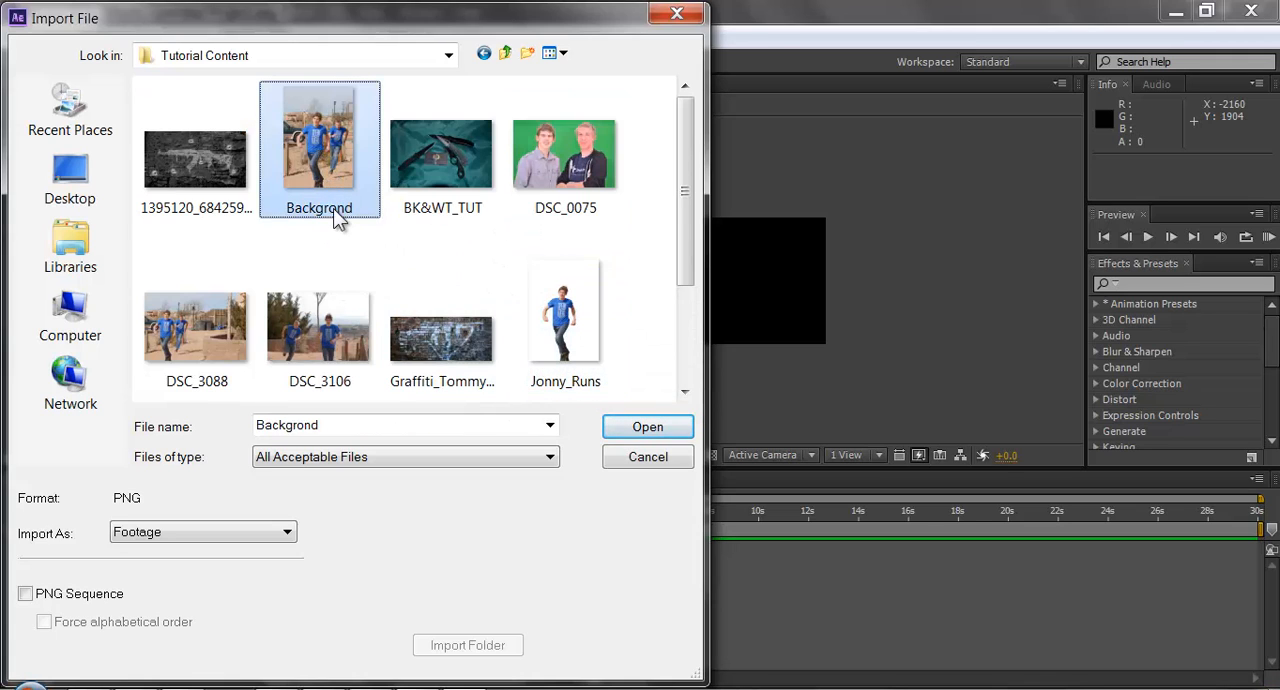
left_click(334, 213)
left_click(337, 209)
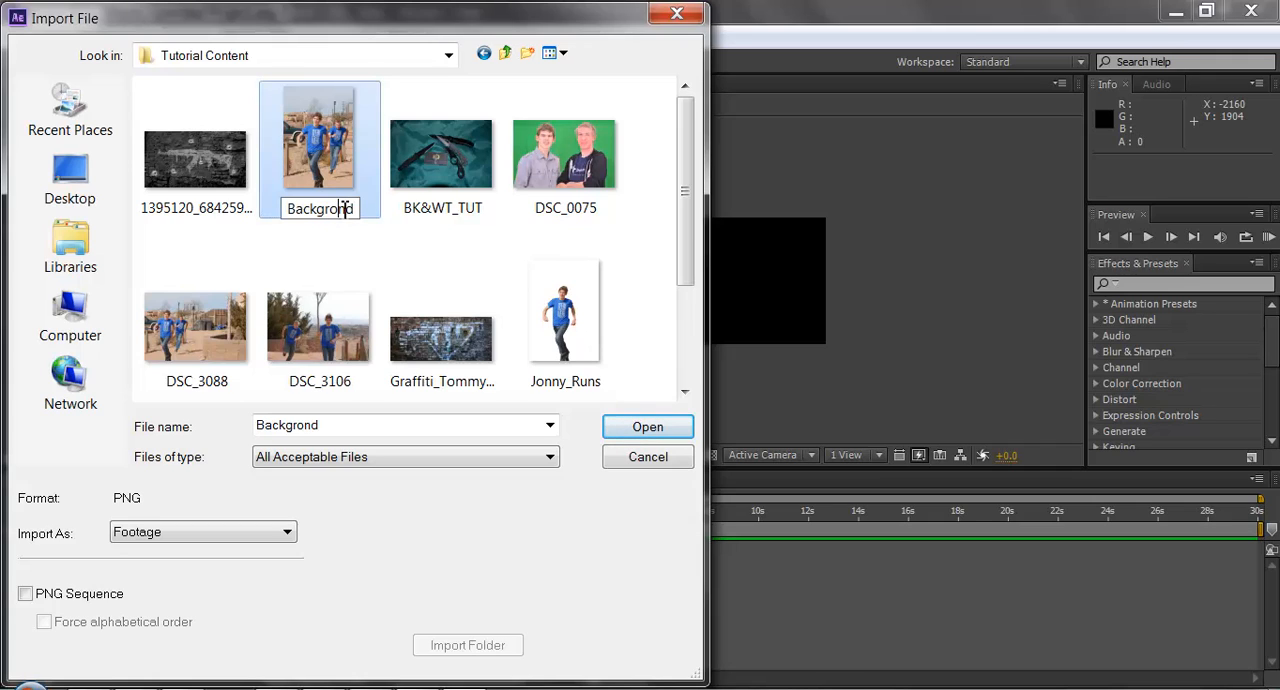
type("u")
key("Return")
Import Background.png and Jonny_Runs.png together as footage.
left_click(346, 175)
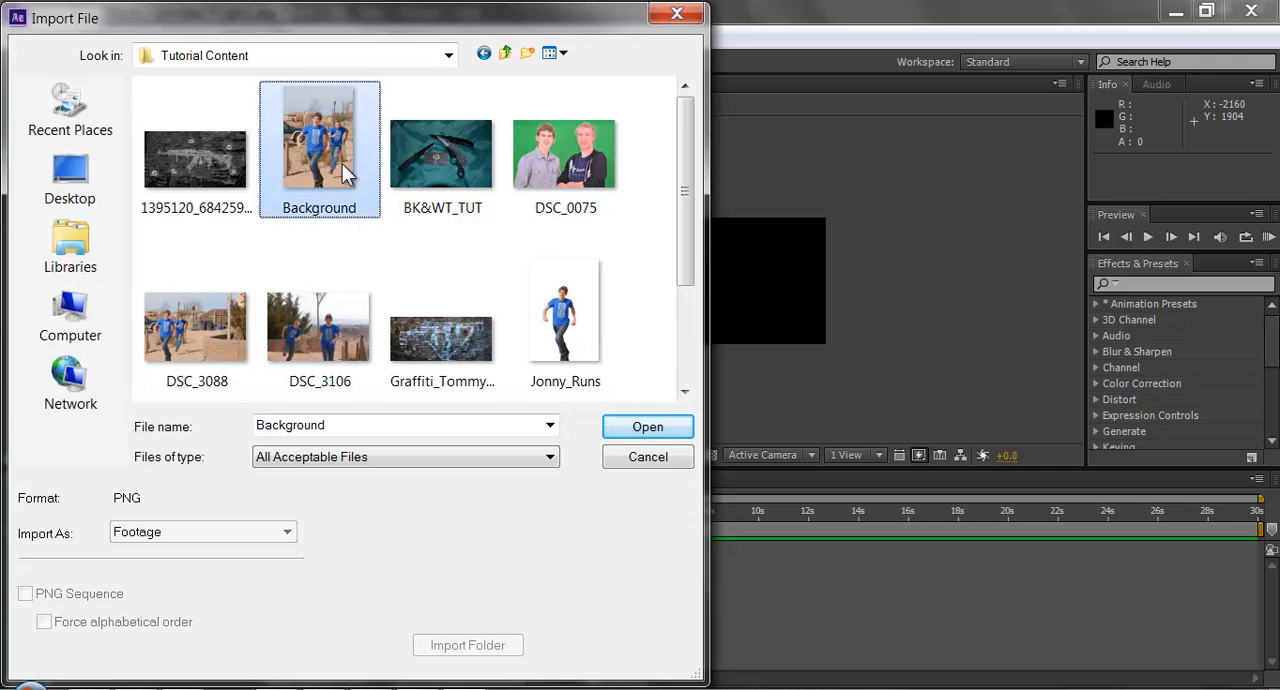
left_click(575, 320, "ctrl")
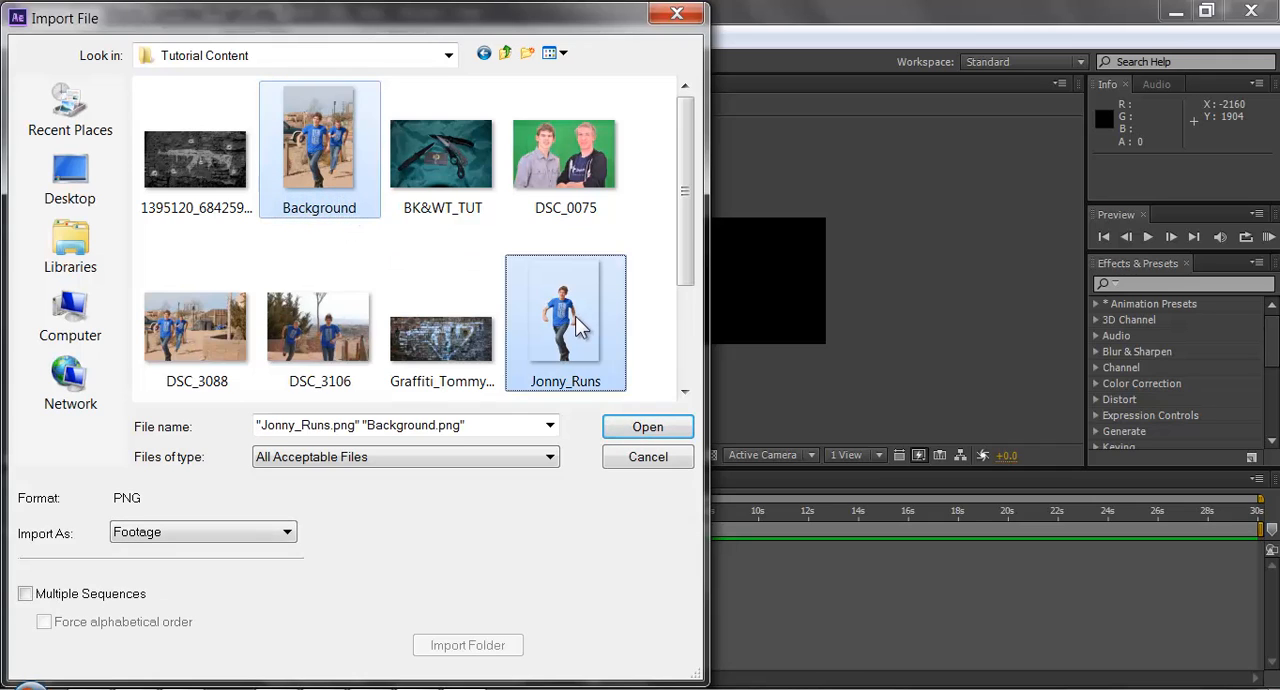
left_click(619, 430)
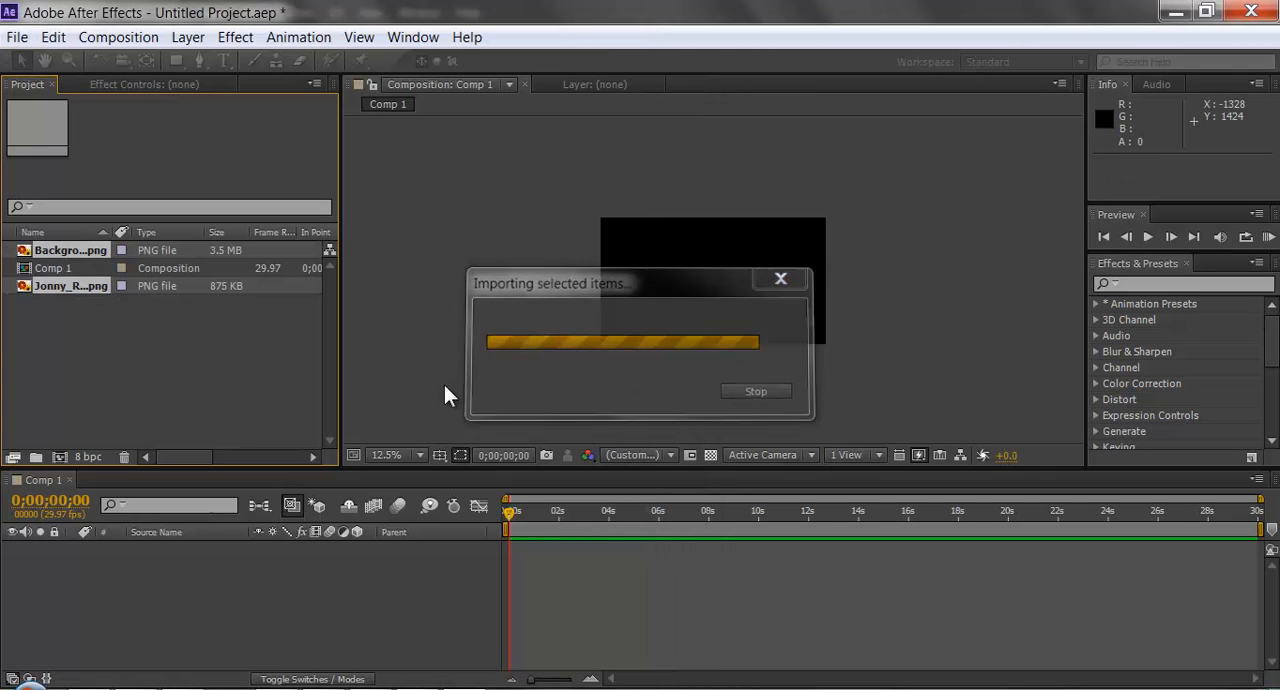
left_click(85, 356)
Cancel the blank Comp 2 settings and create a composition directly from the Background.png footage.
left_click_drag(55, 250, 64, 453)
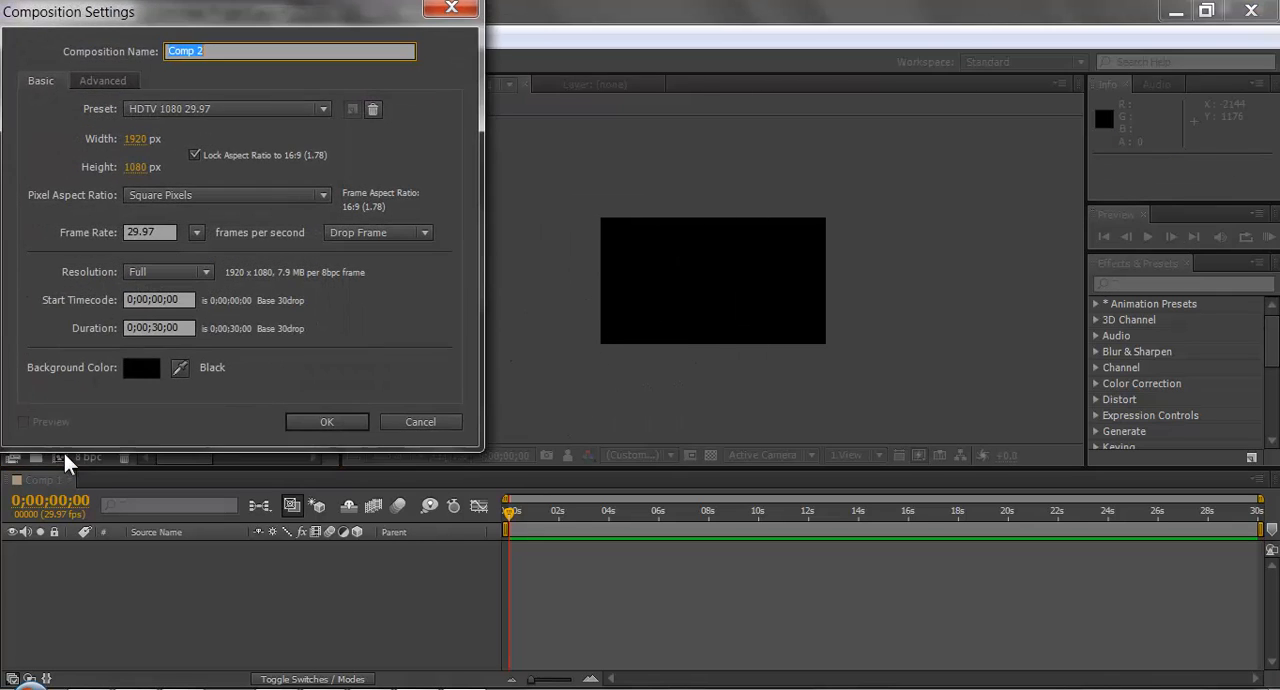
left_click(420, 421)
left_click_drag(69, 247, 66, 451)
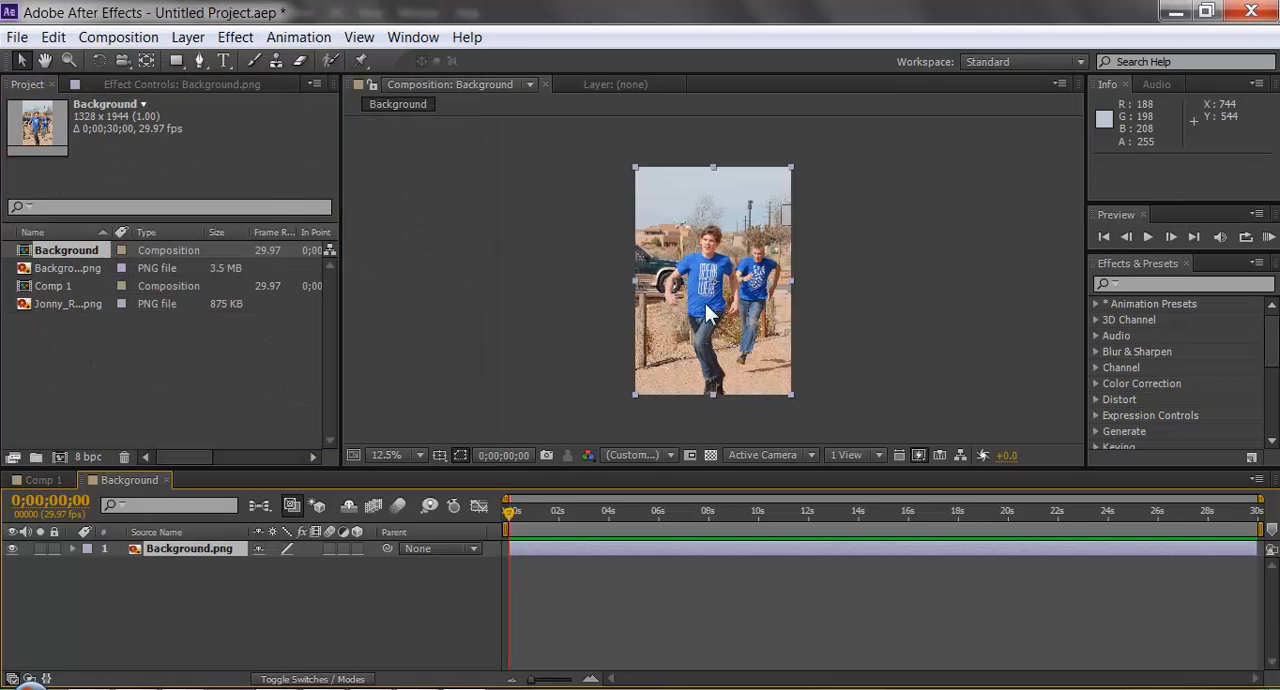
Make the composition viewer taller by shrinking the timeline, and show the photo at 25% magnification.
scroll(740, 245, "up", 1)
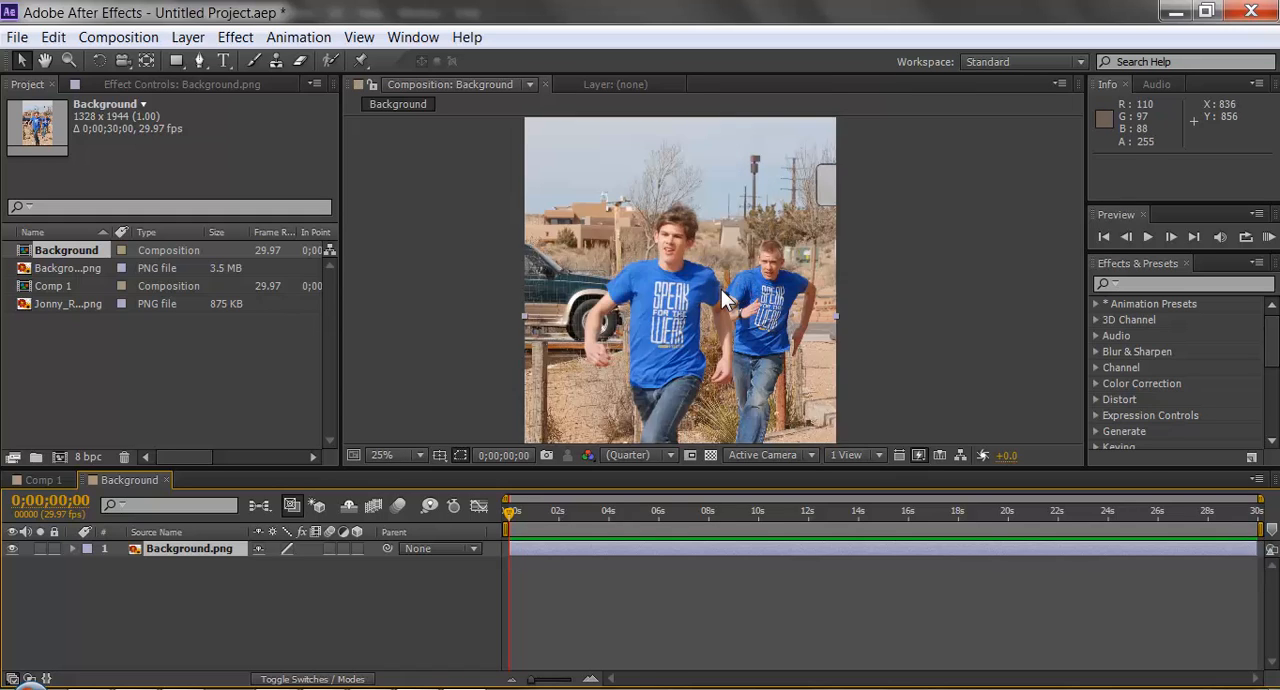
scroll(721, 289, "down", 2)
scroll(709, 298, "up", 2)
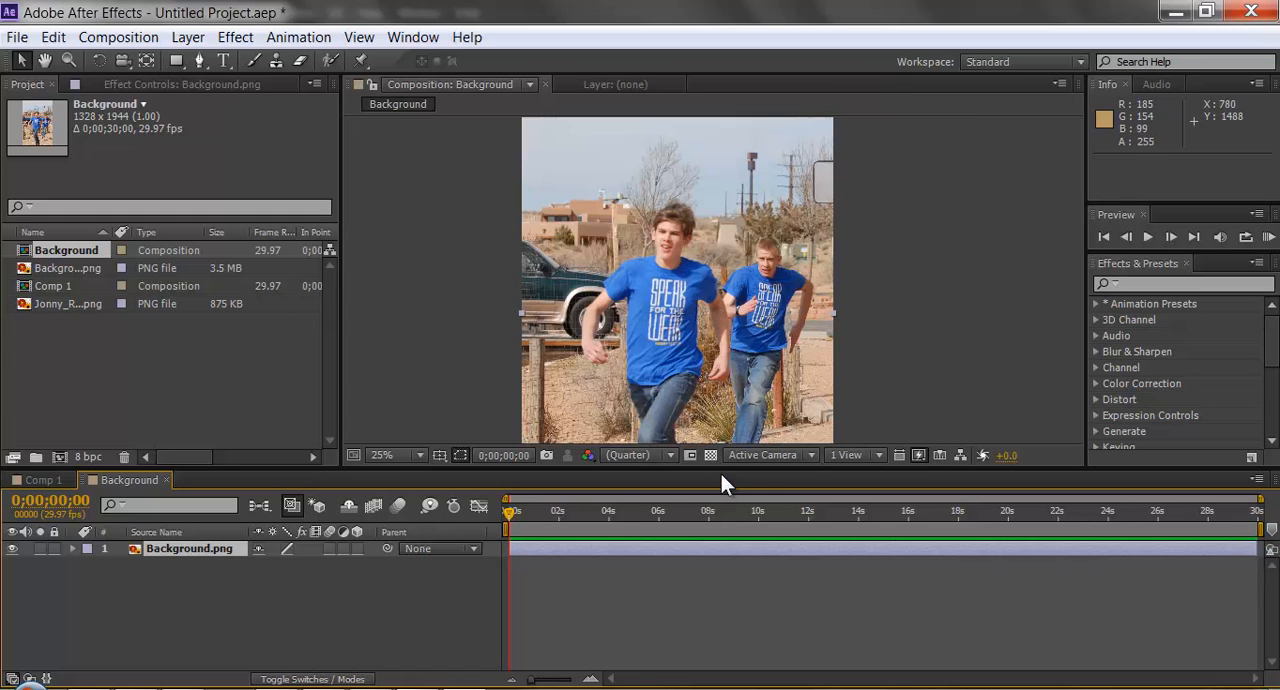
left_click_drag(719, 468, 719, 538)
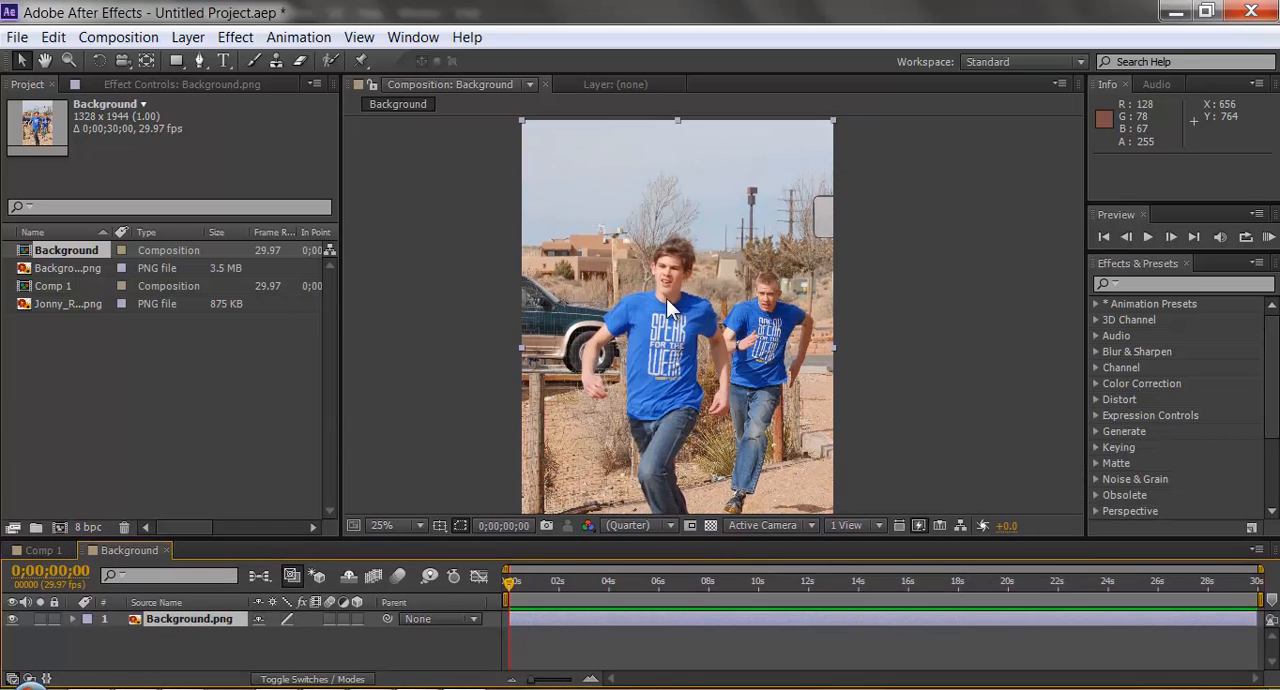
scroll(660, 295, "down", 1)
scroll(694, 327, "up", 1)
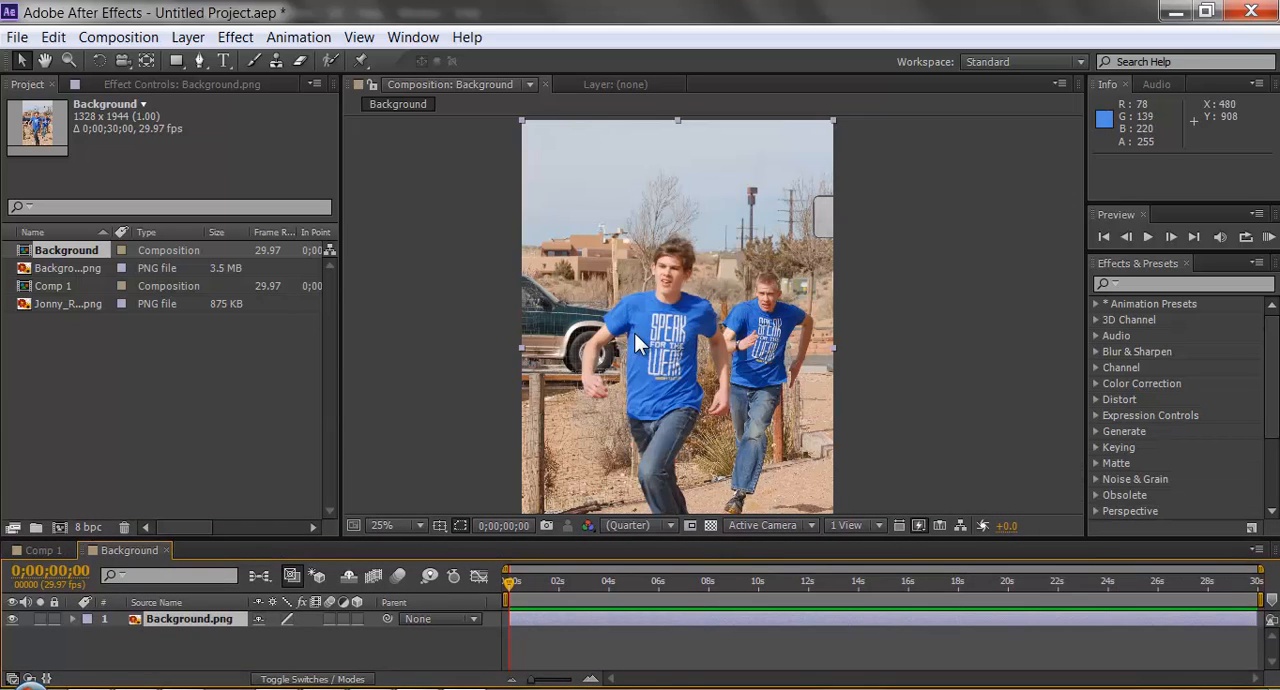
Minimize Photoshop, return to After Effects and add Jonny_Runs.png centred in the Background composition above Background.png.
left_click(53, 303)
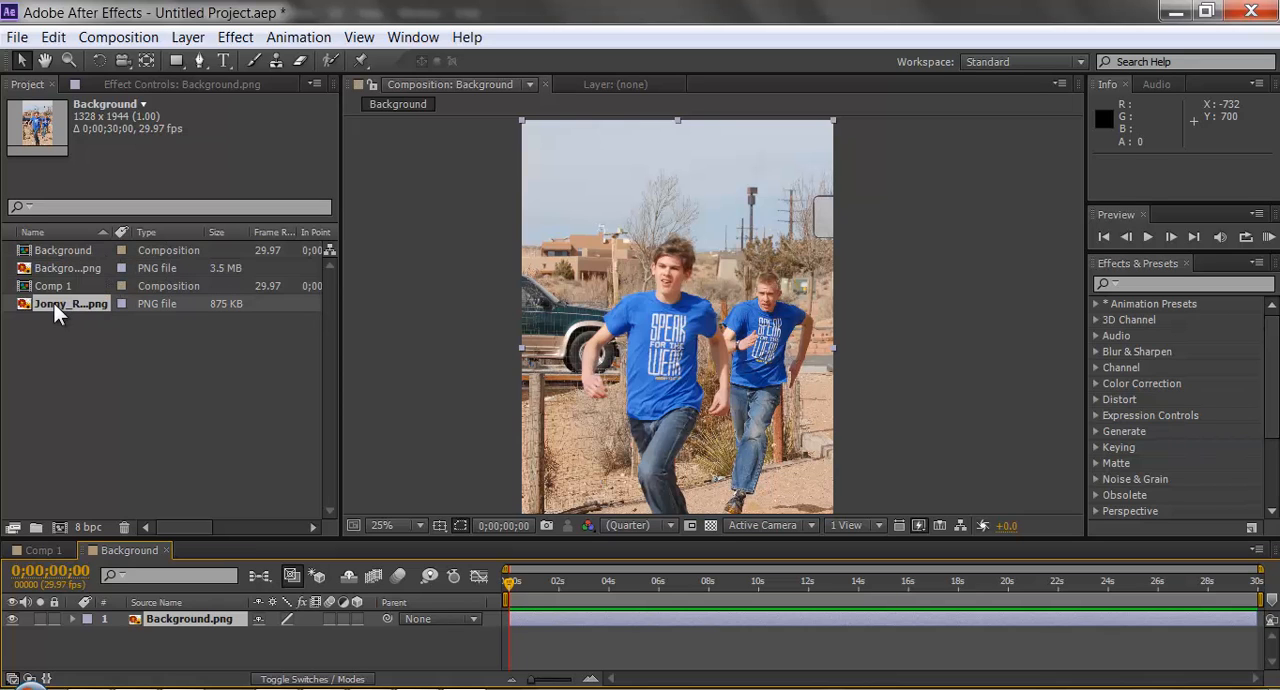
key("alt+Tab")
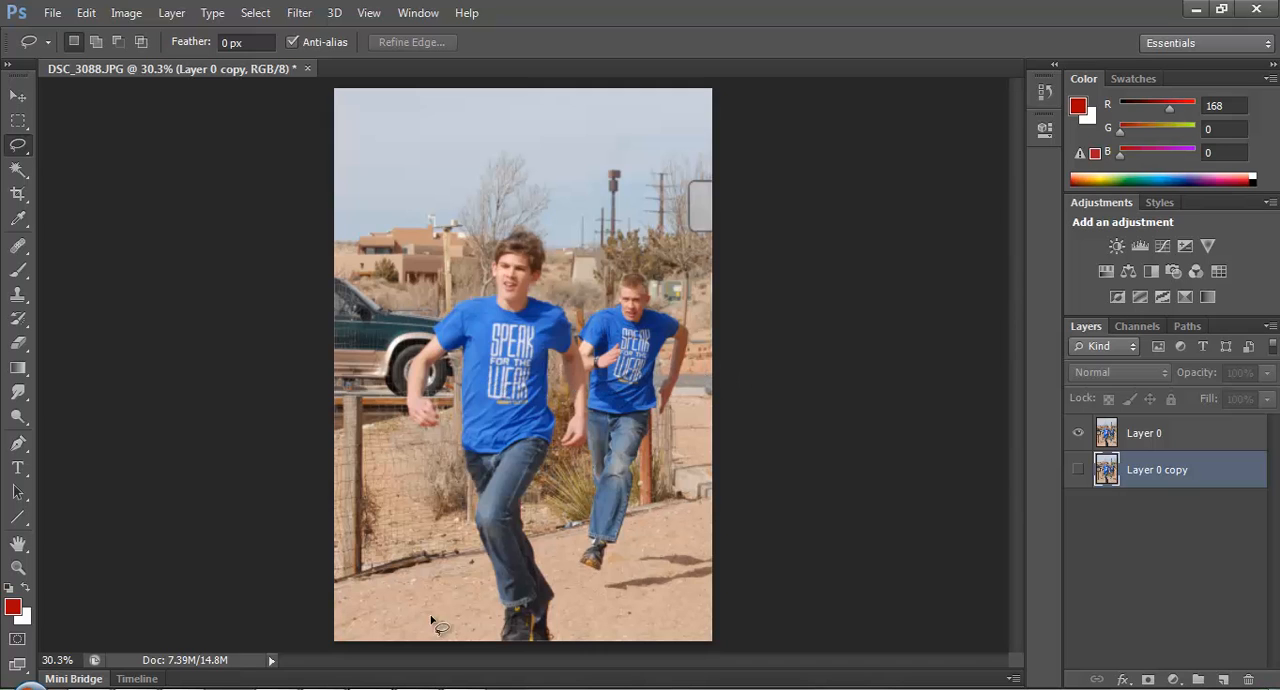
left_click(1197, 10)
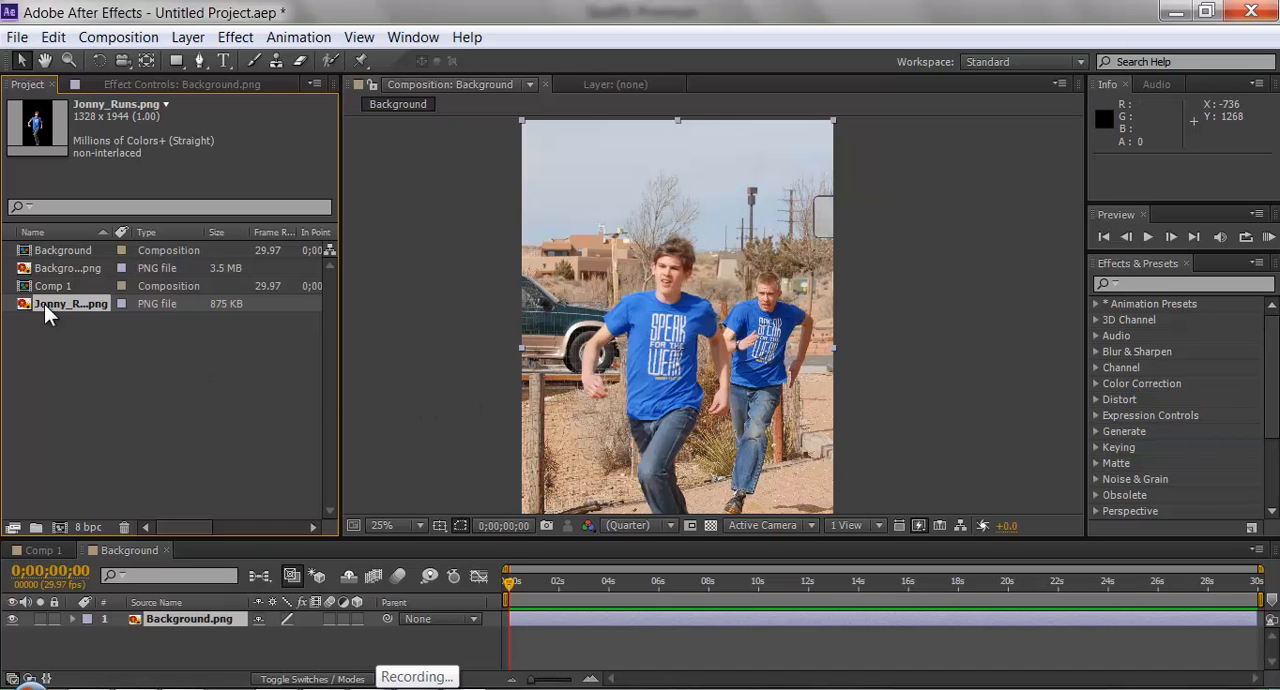
left_click_drag(44, 304, 678, 346)
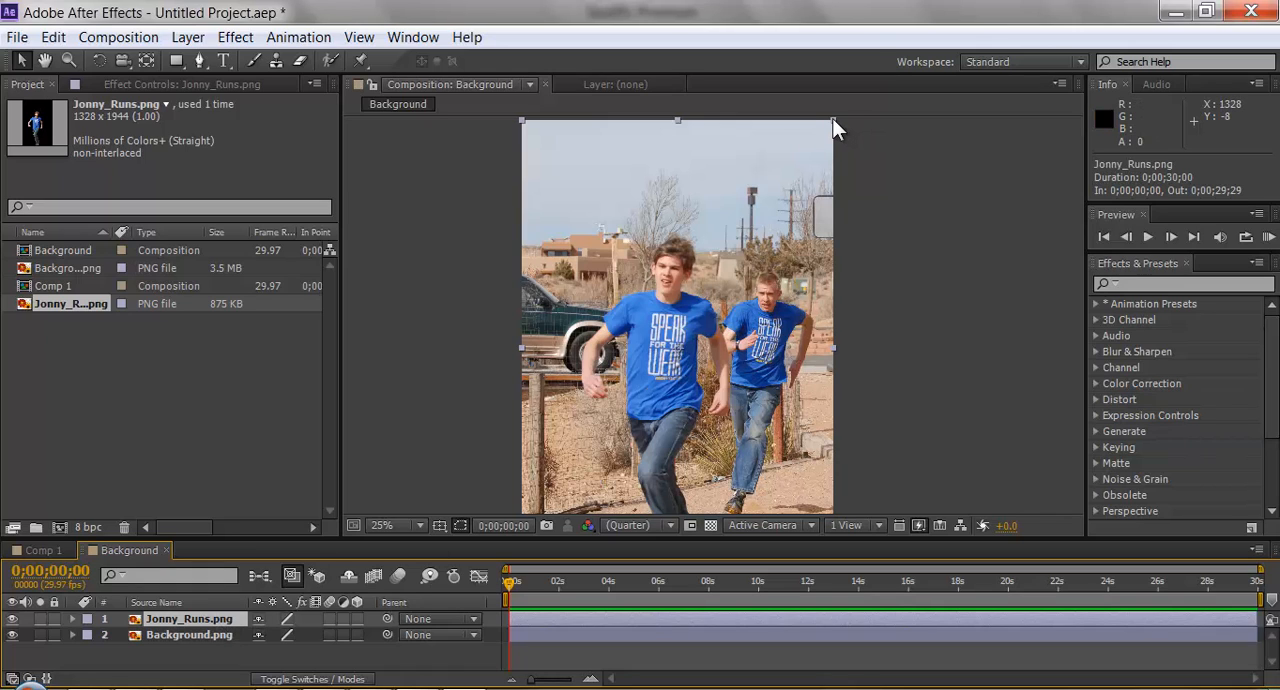
Undo a first trial resize of the Jonny_Runs.png layer, and scale the layer up to about 108%.
left_click_drag(833, 119, 875, 263)
key("ctrl+z")
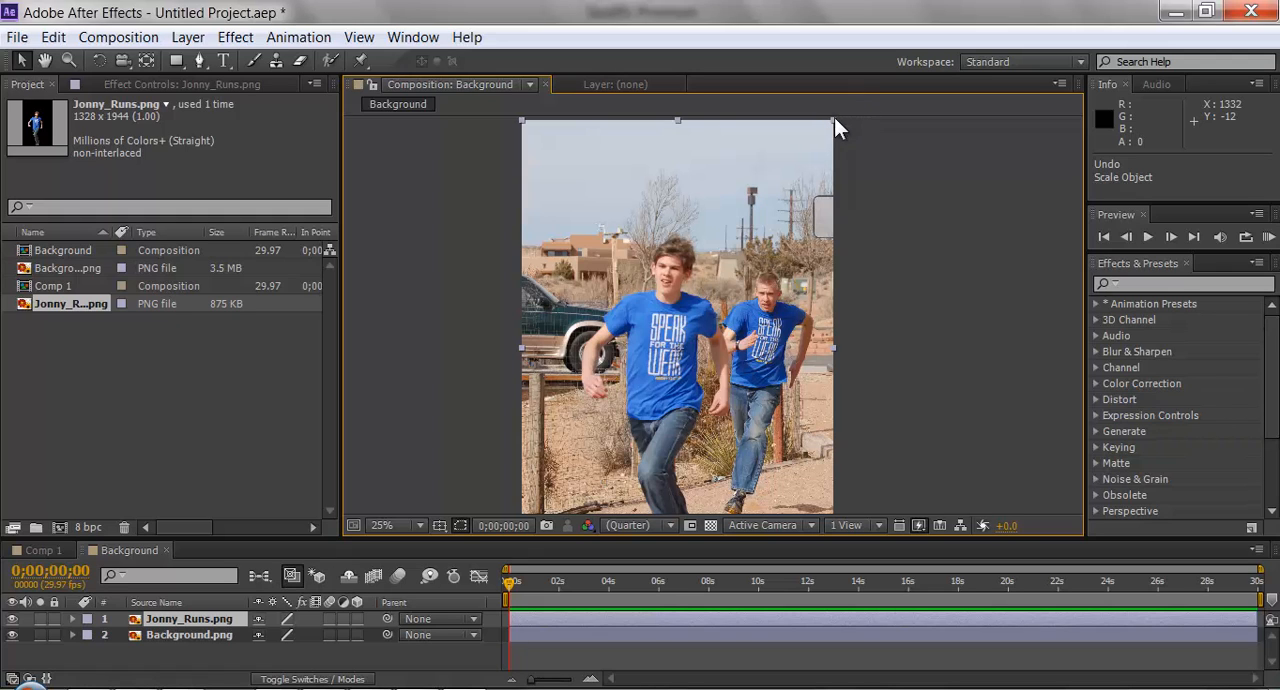
left_click_drag(834, 117, 846, 77)
Examine the enlarged front runner against the background photo from head to feet at several magnifications.
scroll(808, 250, "down", 2)
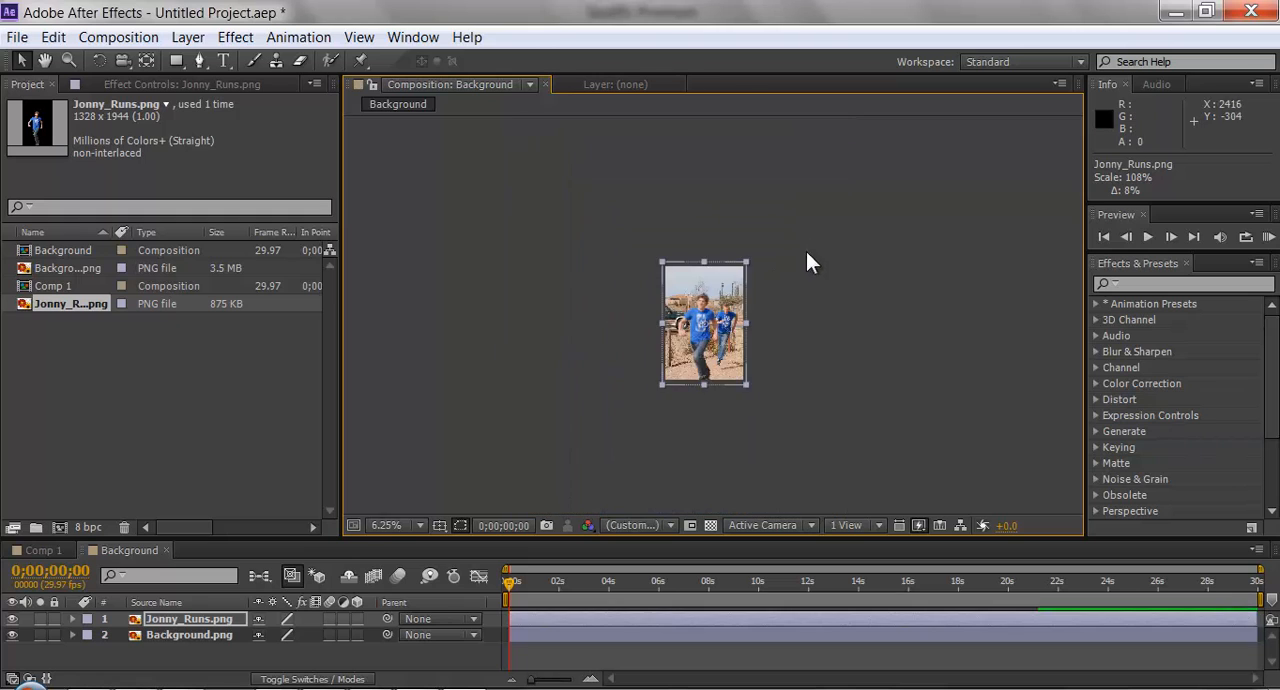
scroll(772, 333, "up", 3)
scroll(768, 350, "down", 2)
scroll(730, 350, "up", 2)
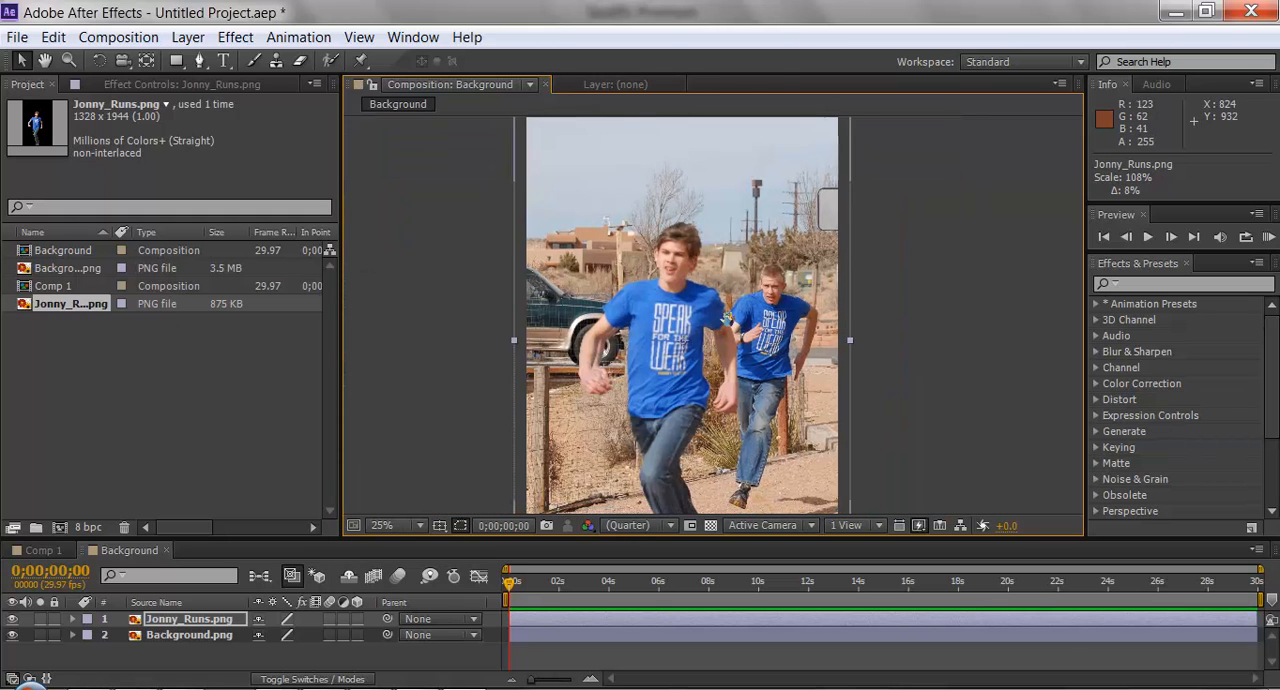
scroll(688, 341, "down", 6)
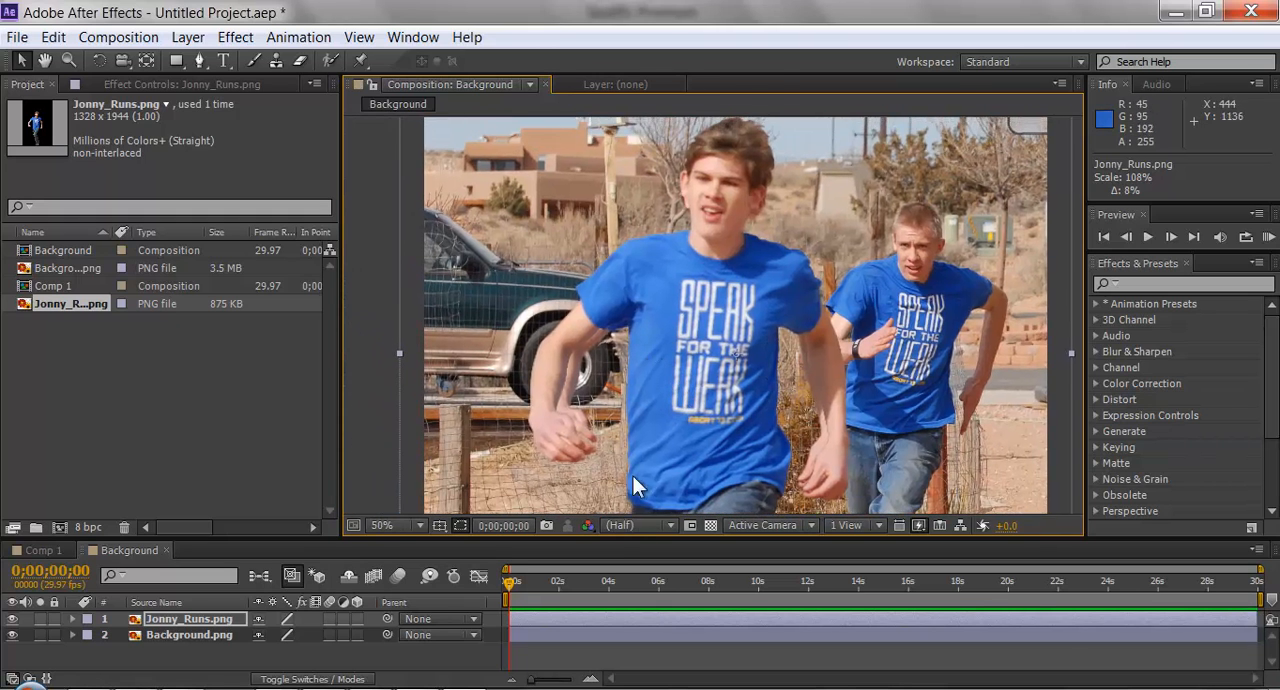
scroll(698, 400, "up", 4)
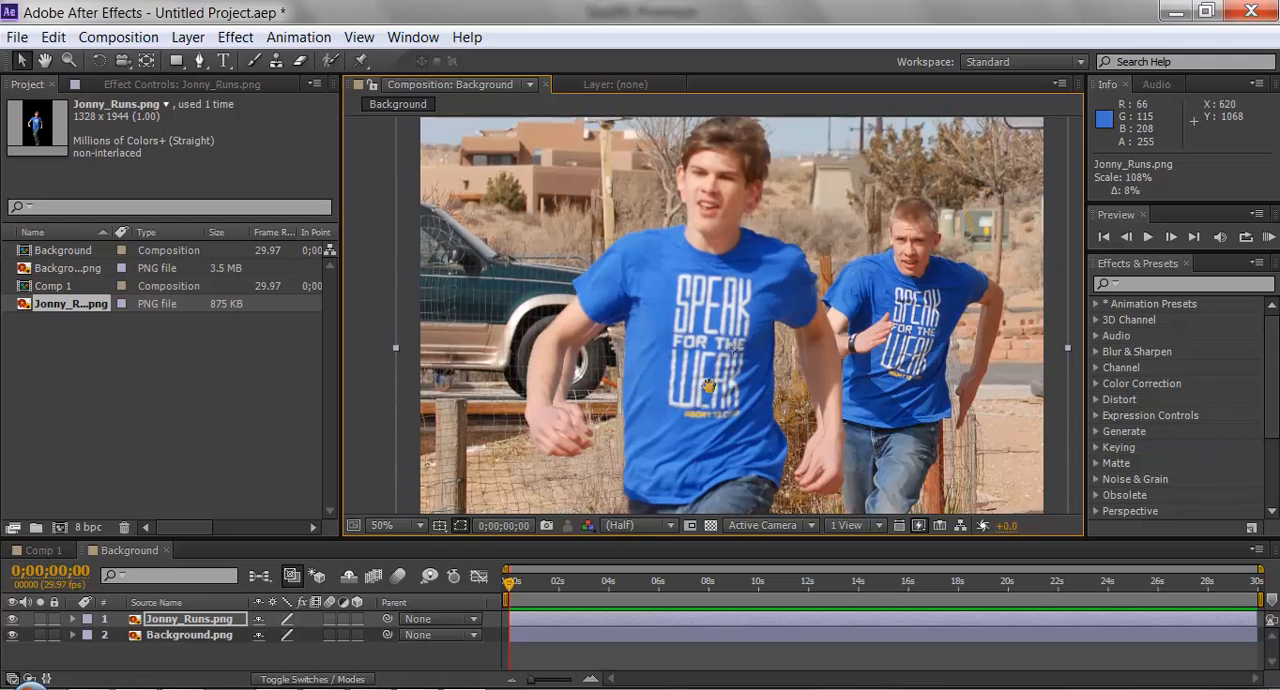
scroll(740, 300, "up", 2)
left_click_drag(719, 253, 684, 148)
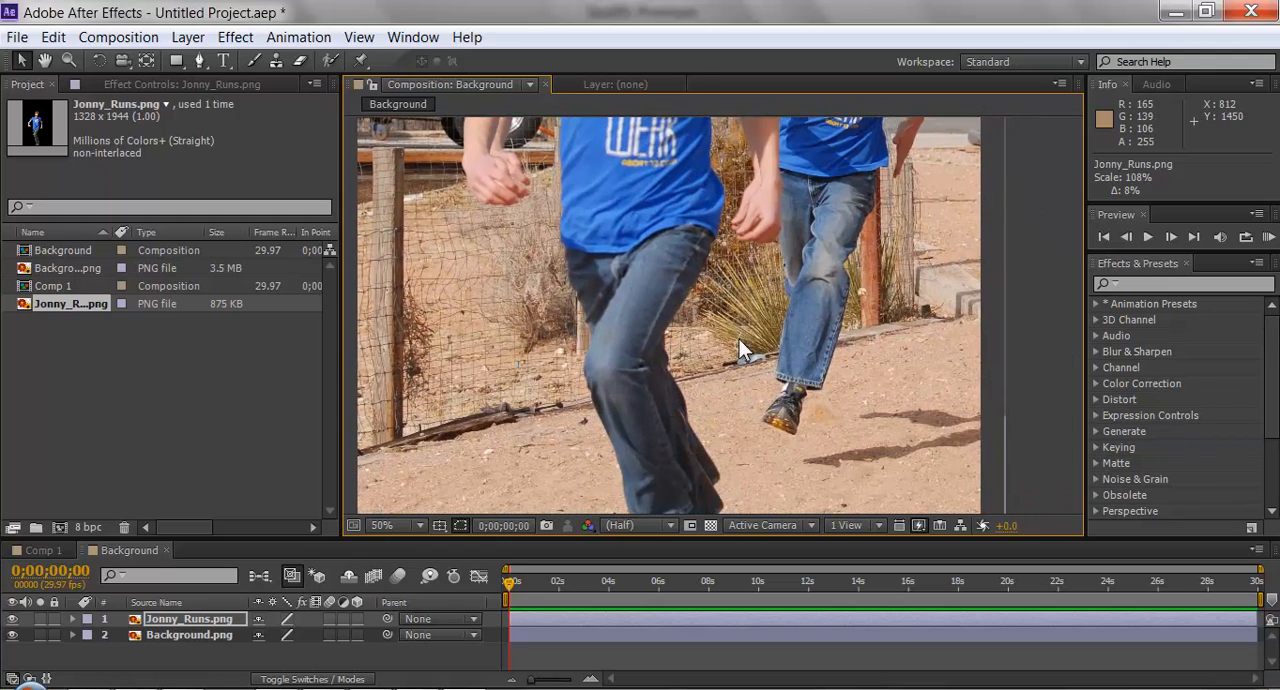
left_click_drag(741, 346, 776, 202)
left_click_drag(778, 329, 782, 502)
left_click_drag(732, 190, 744, 410)
left_click_drag(718, 267, 705, 396)
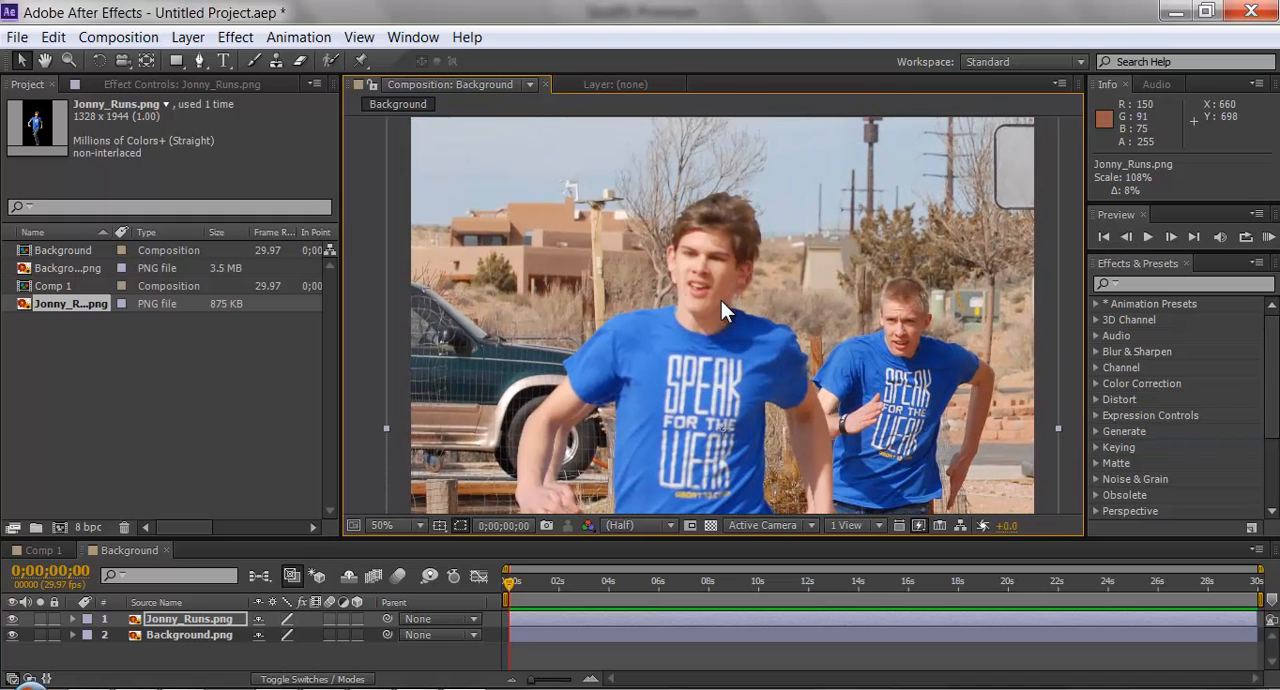
left_click_drag(721, 300, 702, 260)
scroll(719, 344, "down", 3)
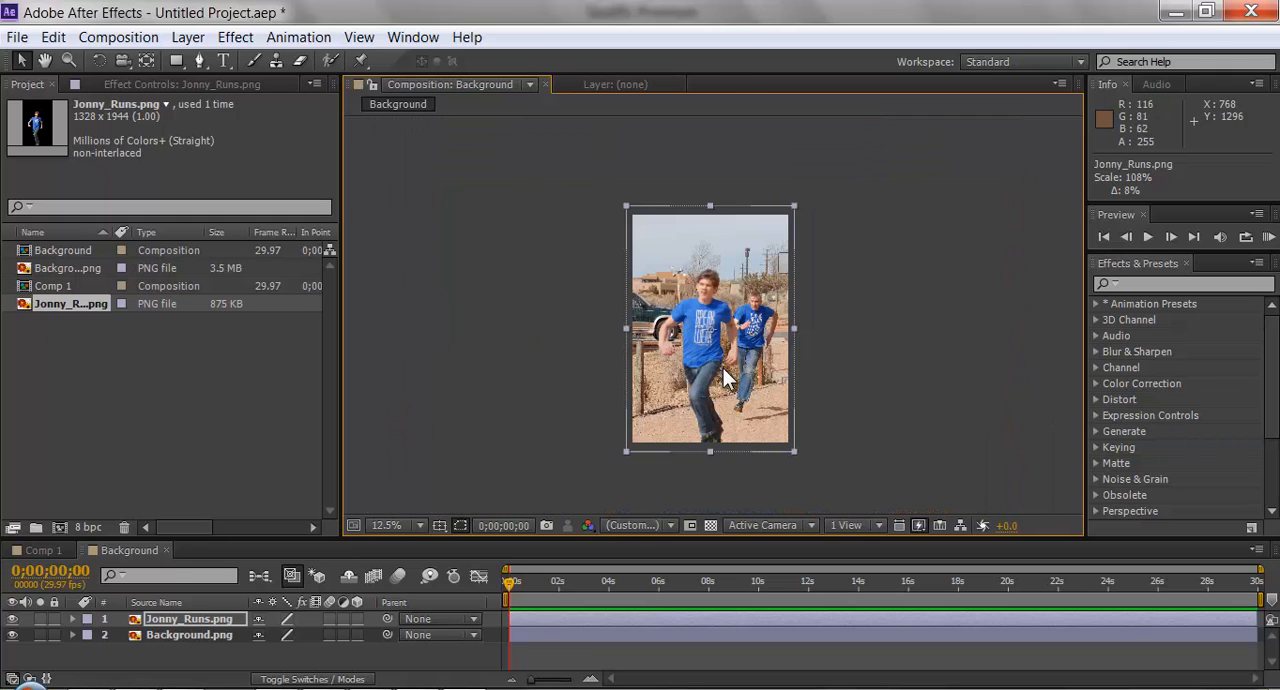
scroll(715, 347, "up", 1)
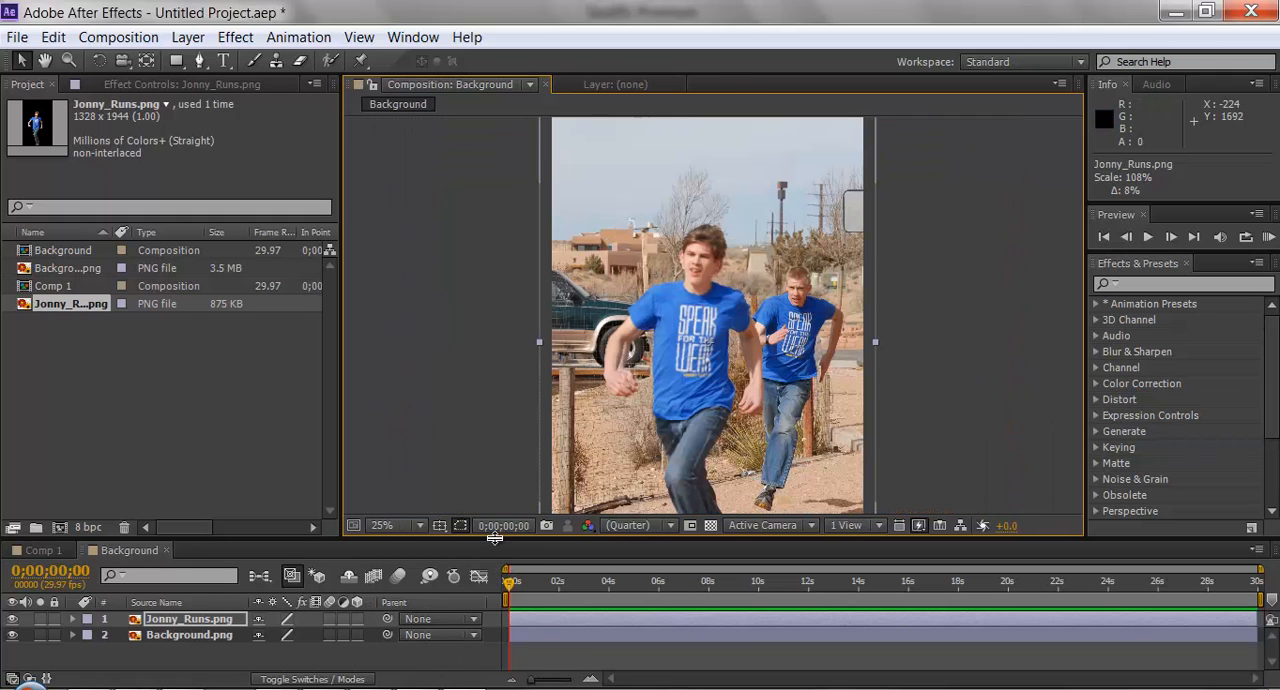
Give the timeline slightly more height and reveal only the Scale property of the Jonny_Runs.png layer.
left_click_drag(500, 542, 500, 529)
left_click_drag(726, 357, 722, 296)
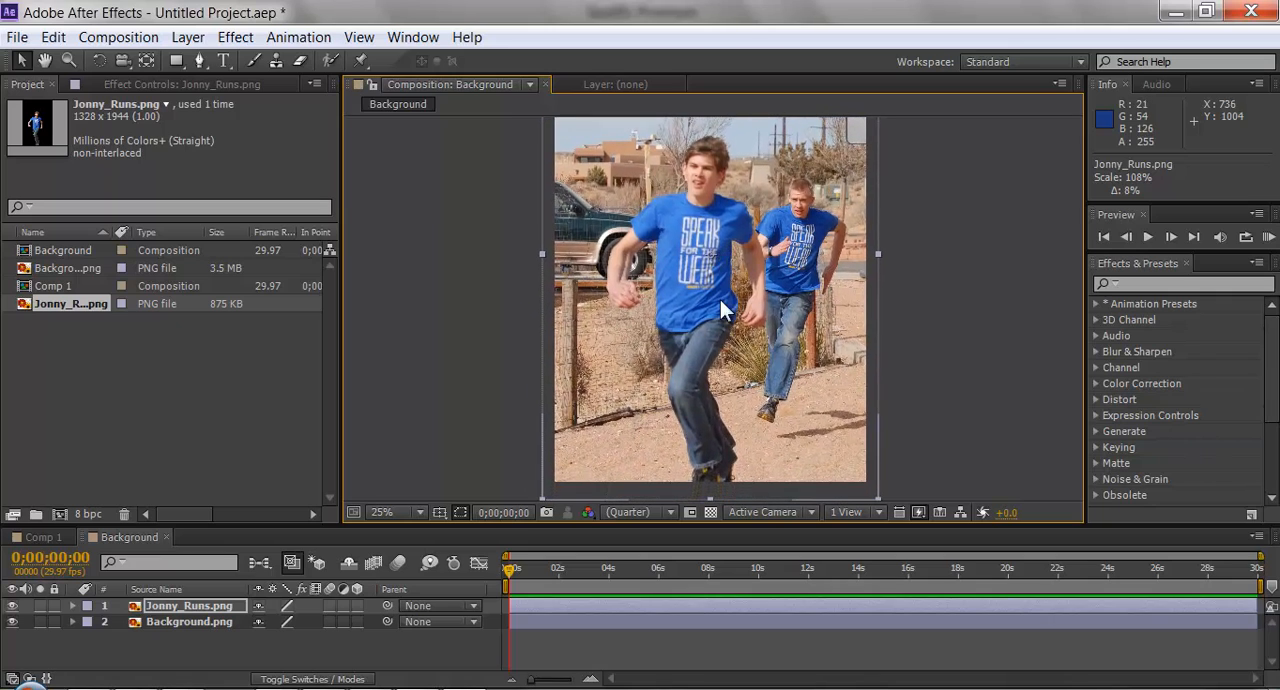
left_click(73, 605)
left_click(75, 605)
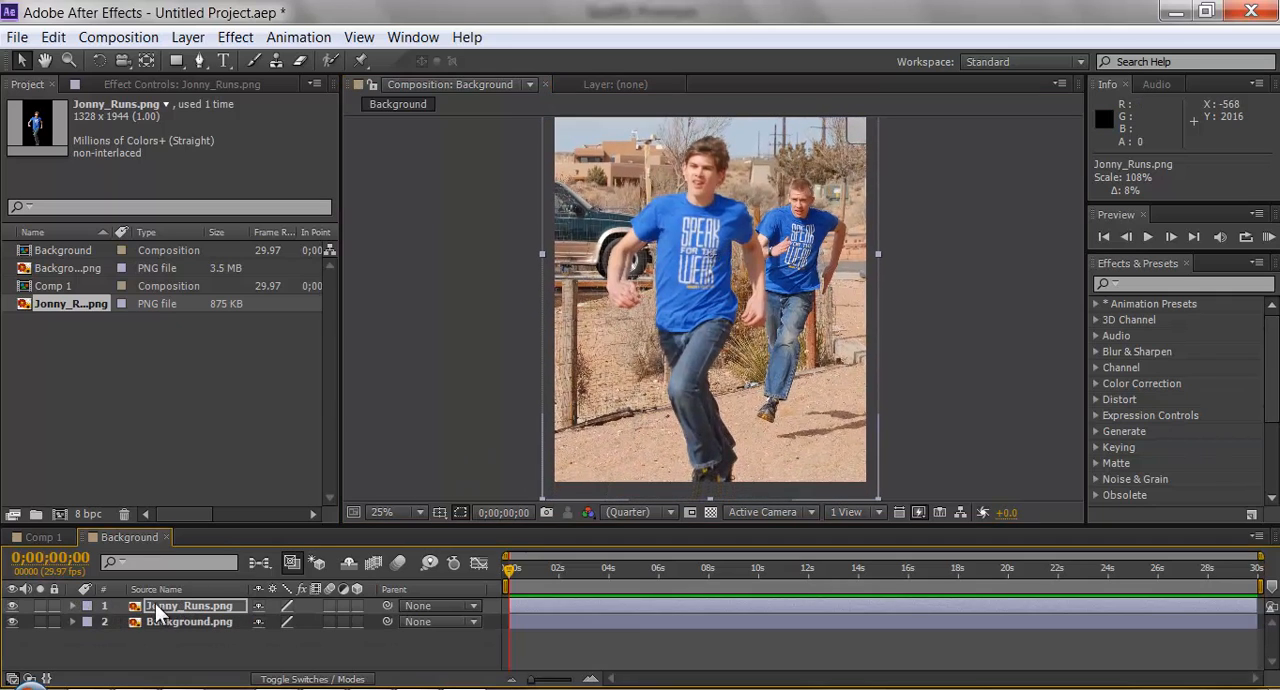
key("s")
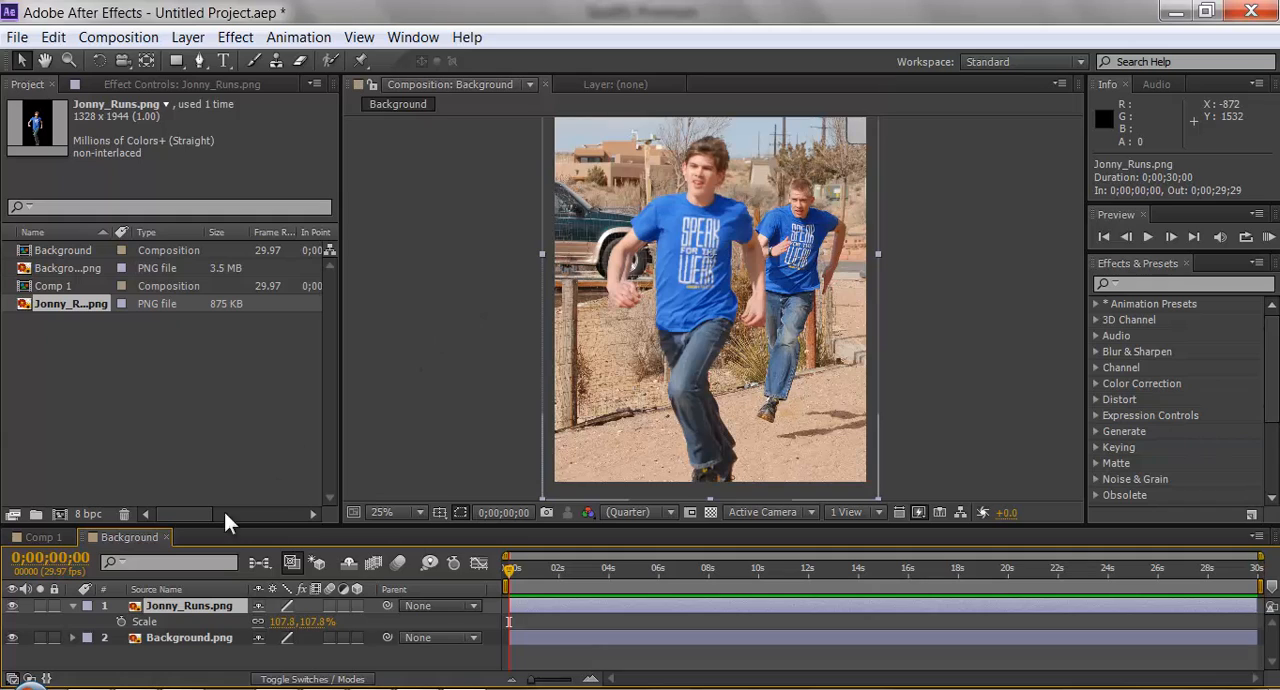
Keyframe the Jonny_Runs.png layer's Scale at 0 seconds and enlarge it to about 114% at 0;00;05;29, shifting the layer left to 644, 972.
left_click(121, 621)
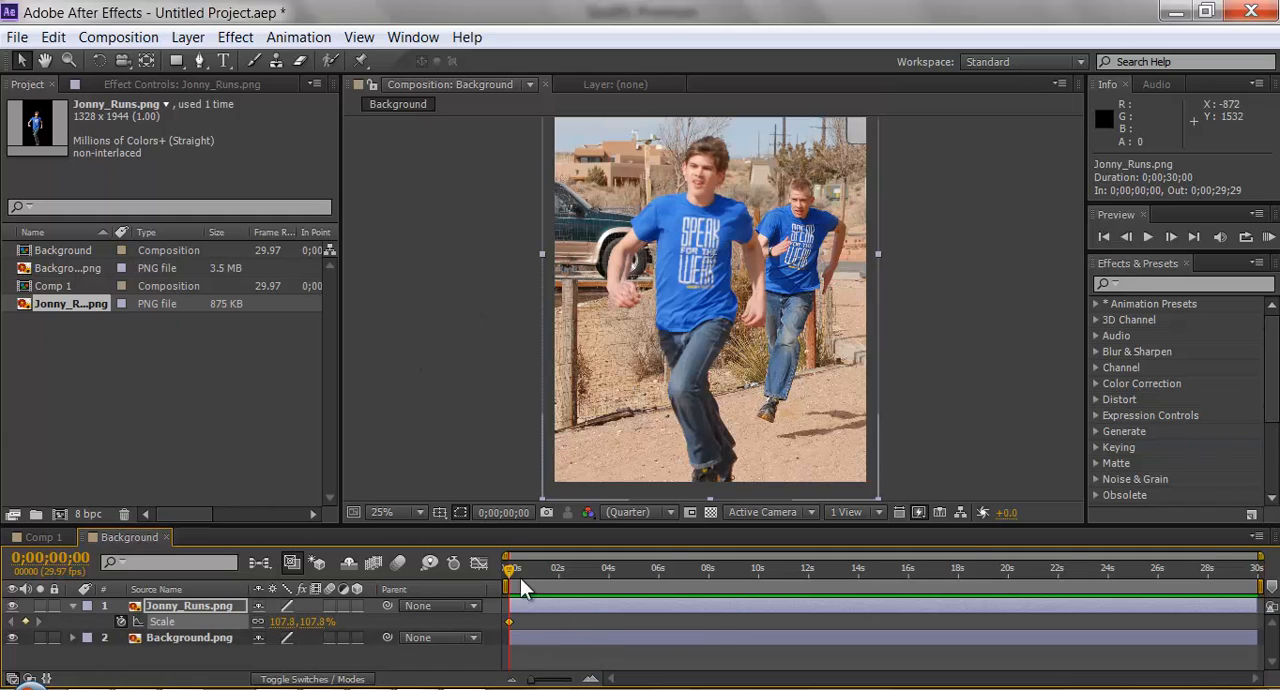
left_click_drag(508, 568, 657, 570)
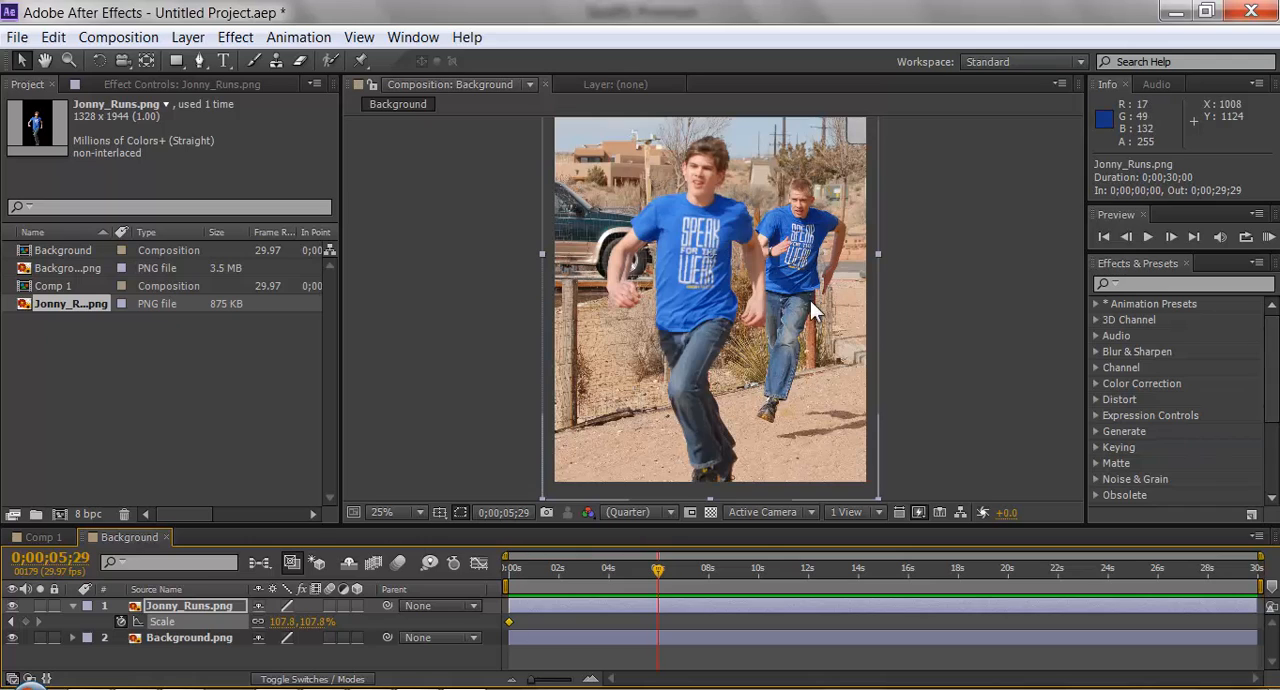
left_click_drag(766, 345, 743, 279)
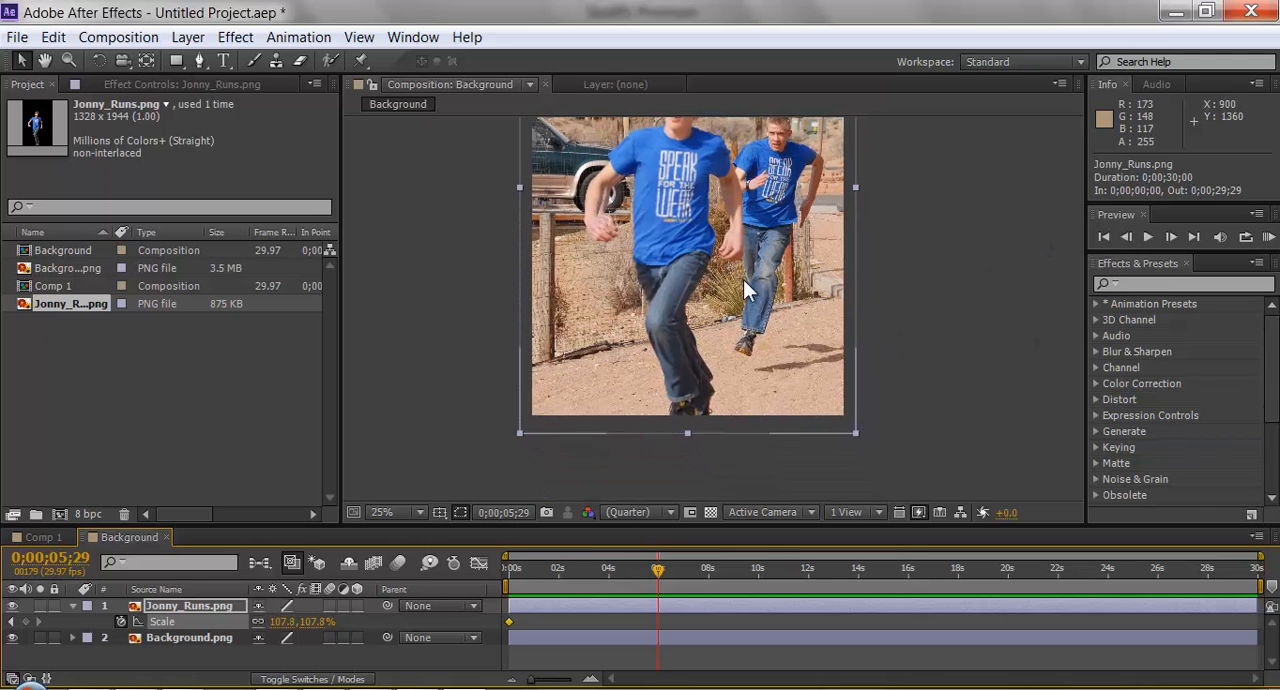
left_click_drag(857, 433, 866, 448)
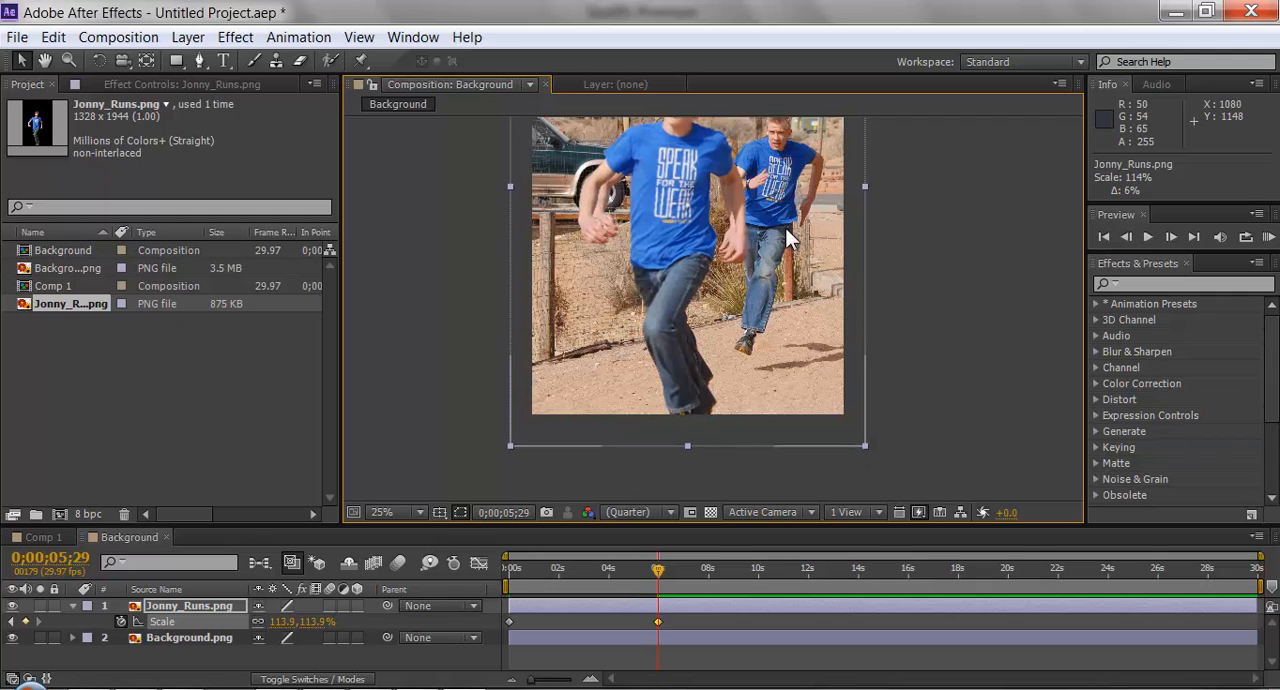
left_click_drag(778, 230, 774, 230)
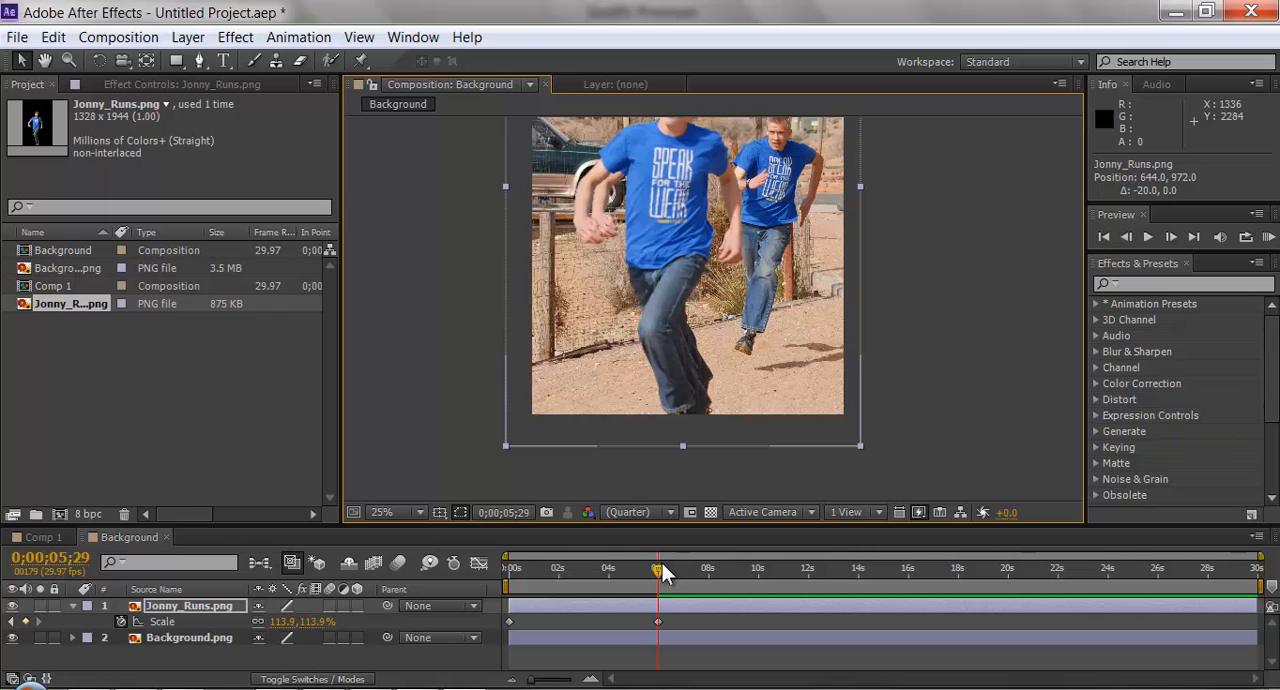
Play the runner's scale animation from the start of the composition, and return to the first frame.
left_click_drag(660, 570, 489, 577)
left_click(1104, 237)
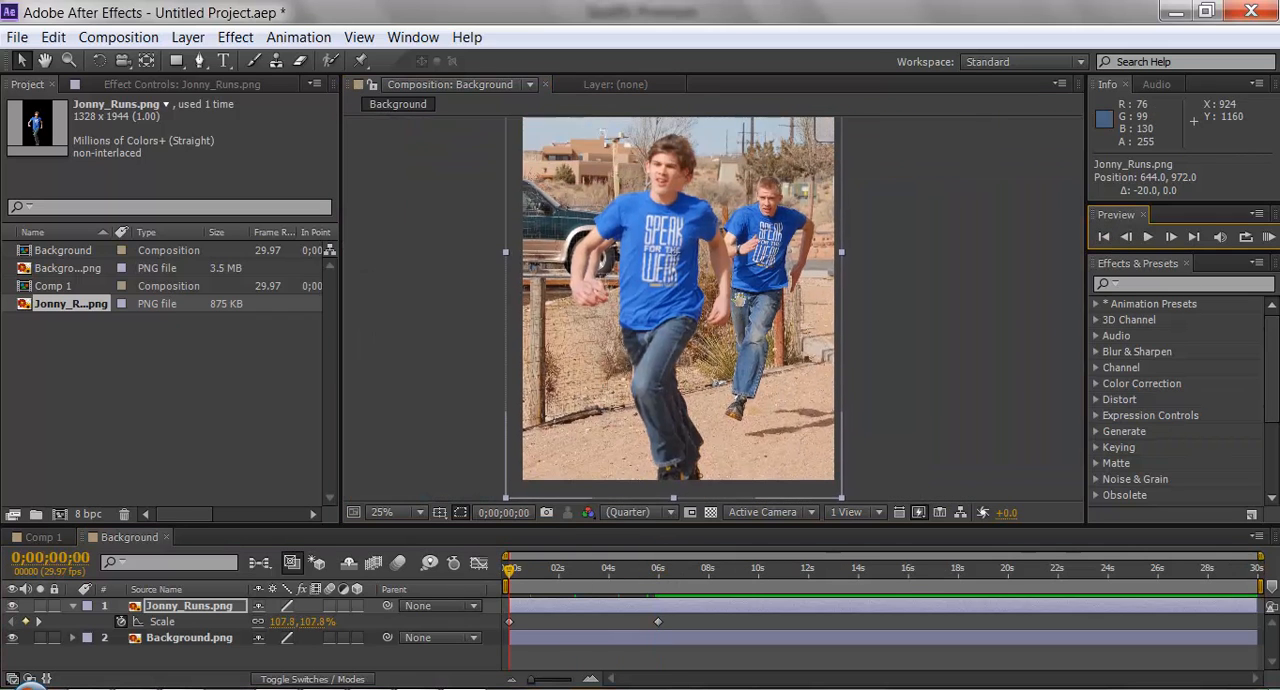
left_click_drag(740, 299, 740, 309)
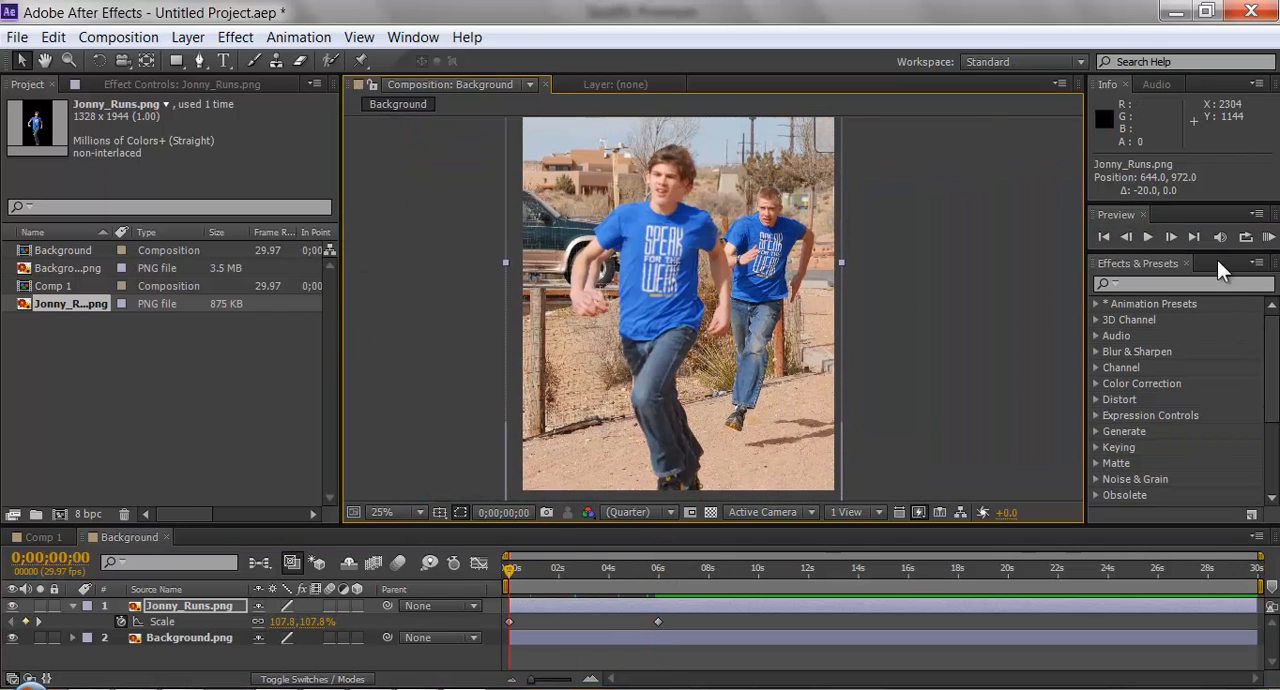
left_click(1148, 237)
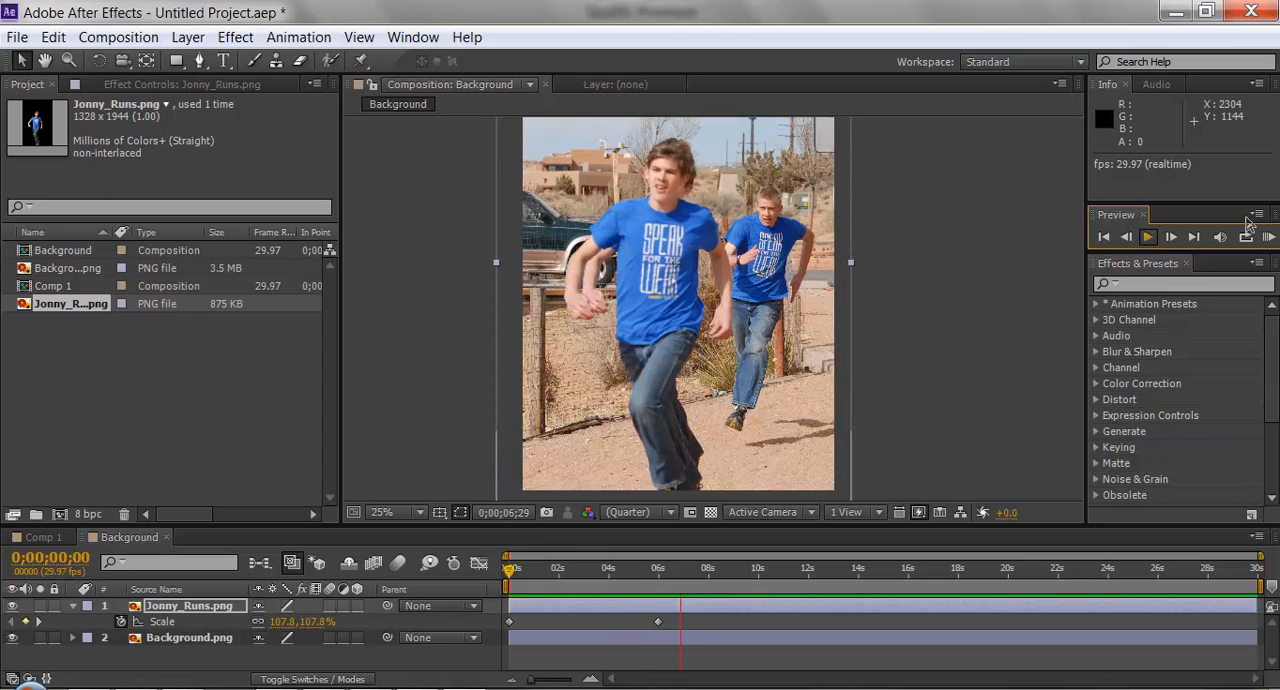
left_click(1146, 238)
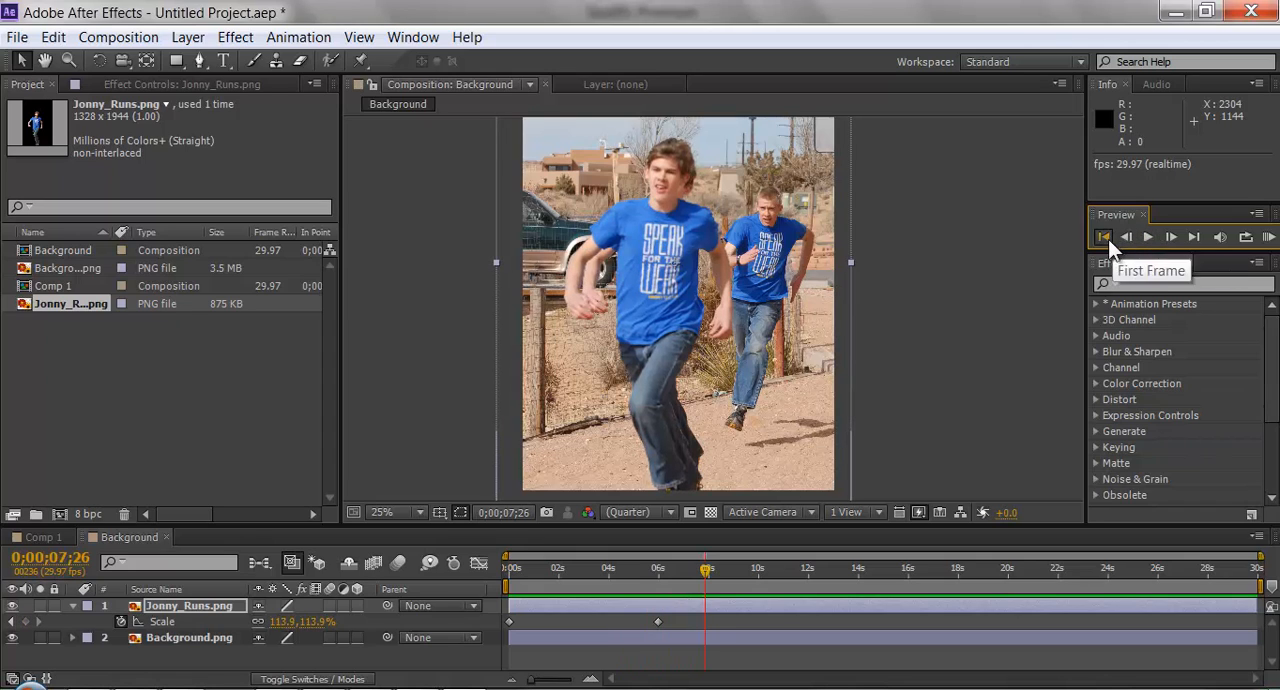
left_click(1104, 237)
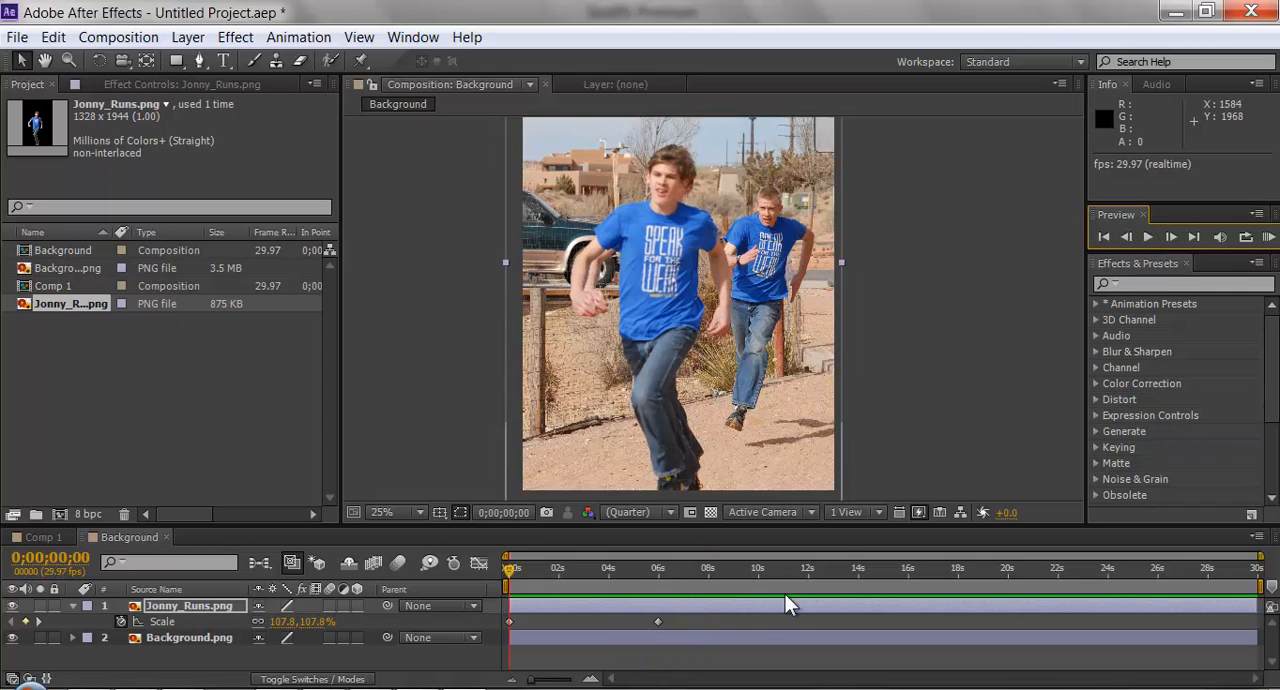
Try enlarging the Jonny_Runs.png layer to about 185% at 10 seconds and moving it left to 180, 988, and undo both changes.
left_click(757, 575)
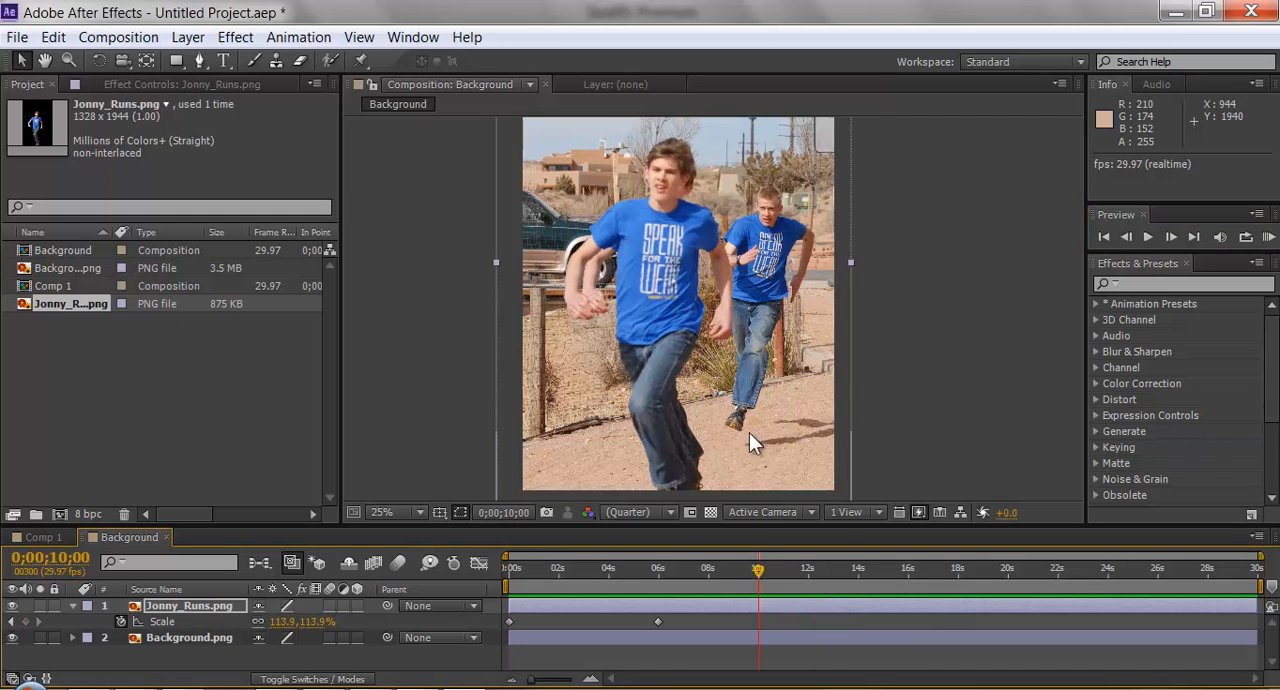
key("comma")
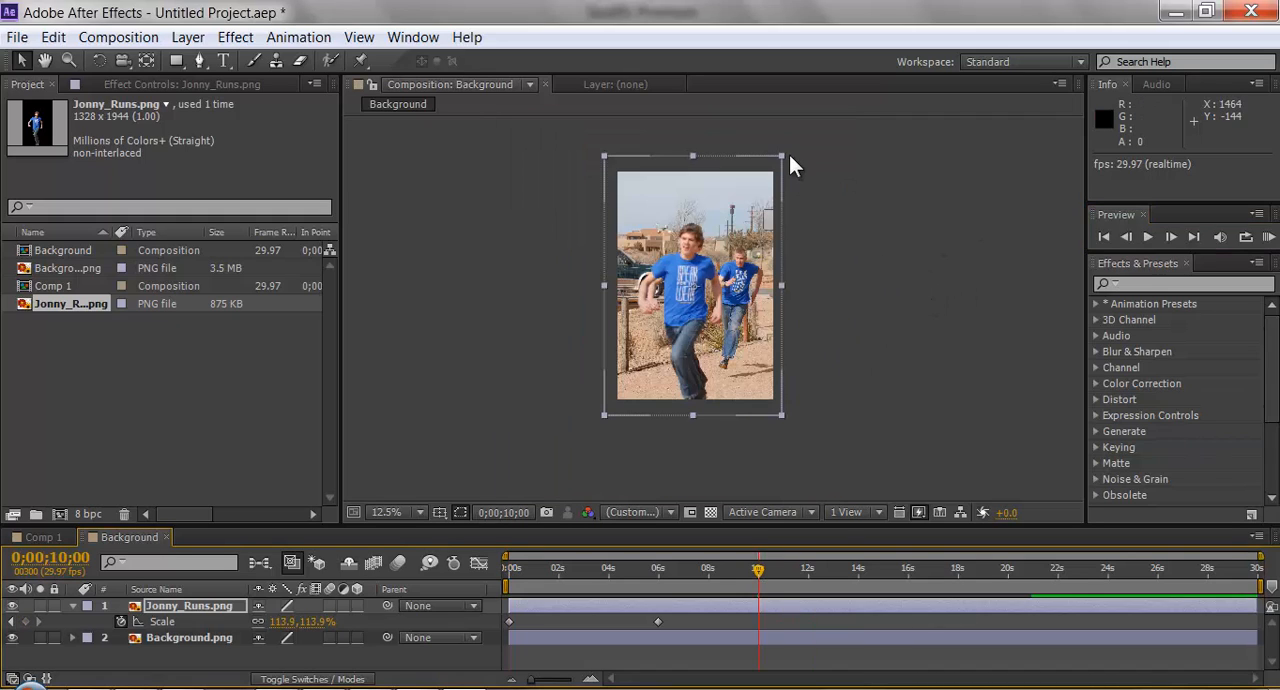
left_click_drag(785, 152, 836, 106)
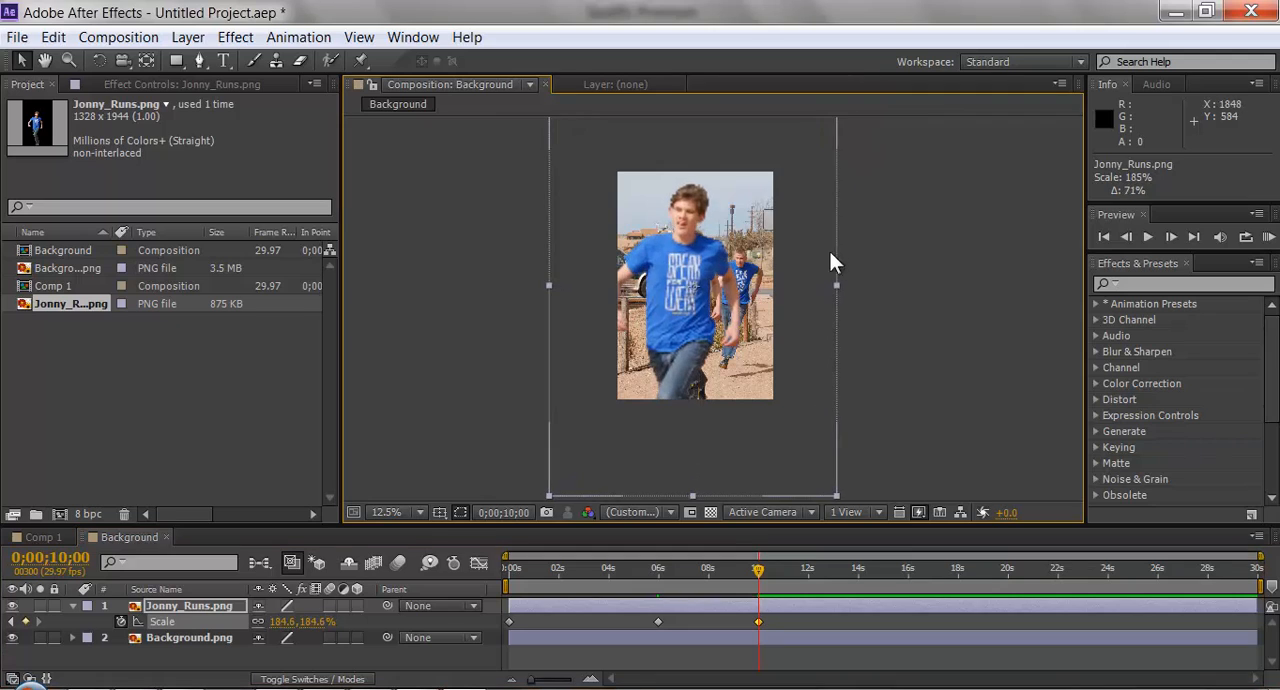
left_click_drag(830, 262, 774, 274)
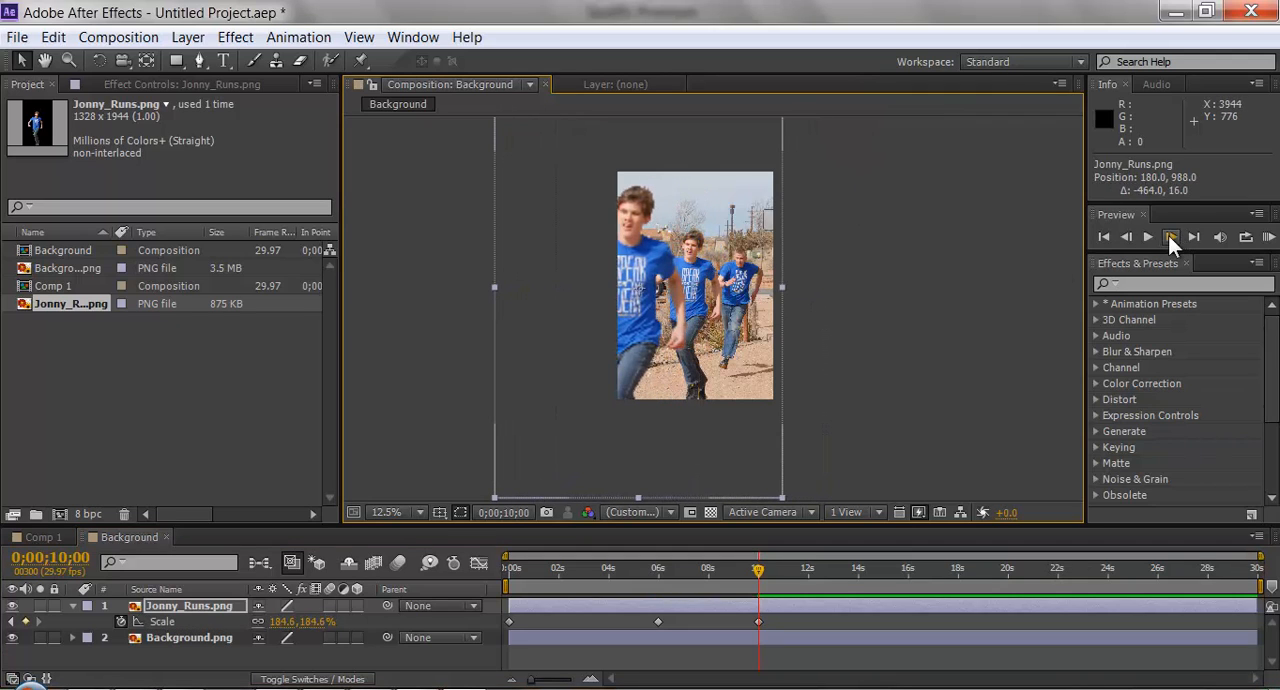
key("ctrl+z")
key("ctrl+z")
key("ctrl+z")
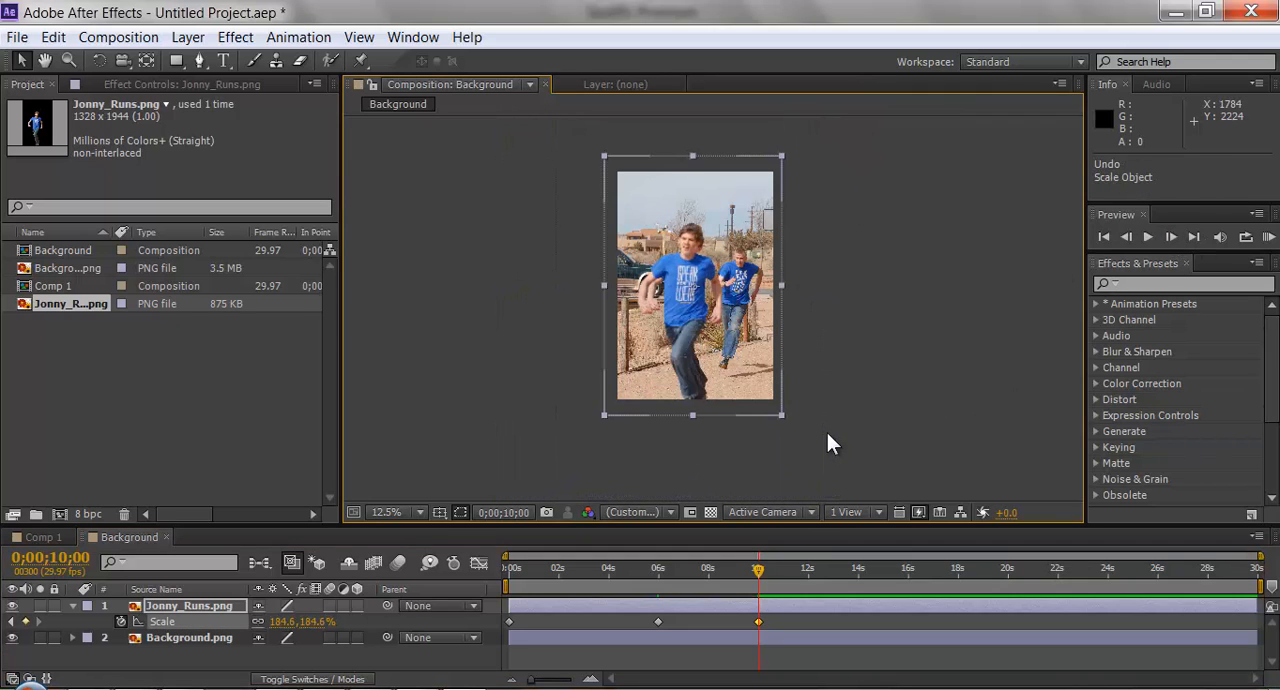
Reveal the Position property of the Background.png layer at 0 seconds, leaving its keyframing switched off.
scroll(808, 331, "up", 1)
scroll(808, 331, "up", 1)
scroll(806, 330, "down", 1)
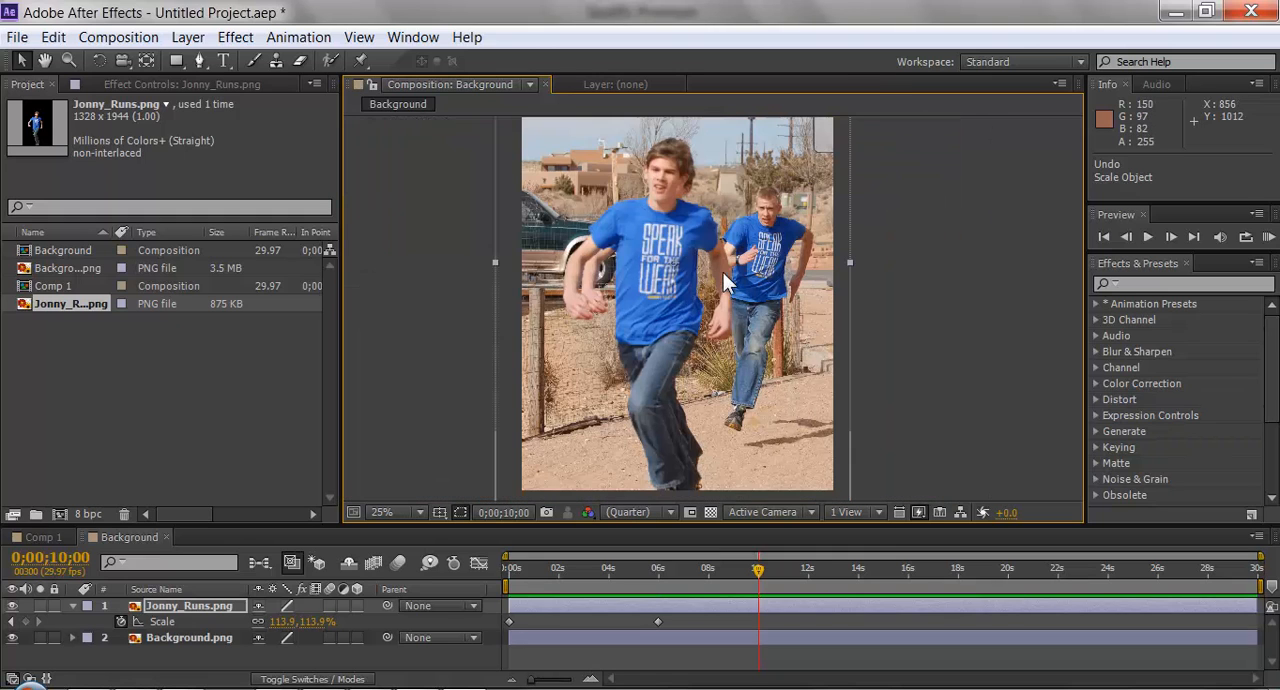
left_click_drag(723, 272, 735, 287)
left_click(234, 635)
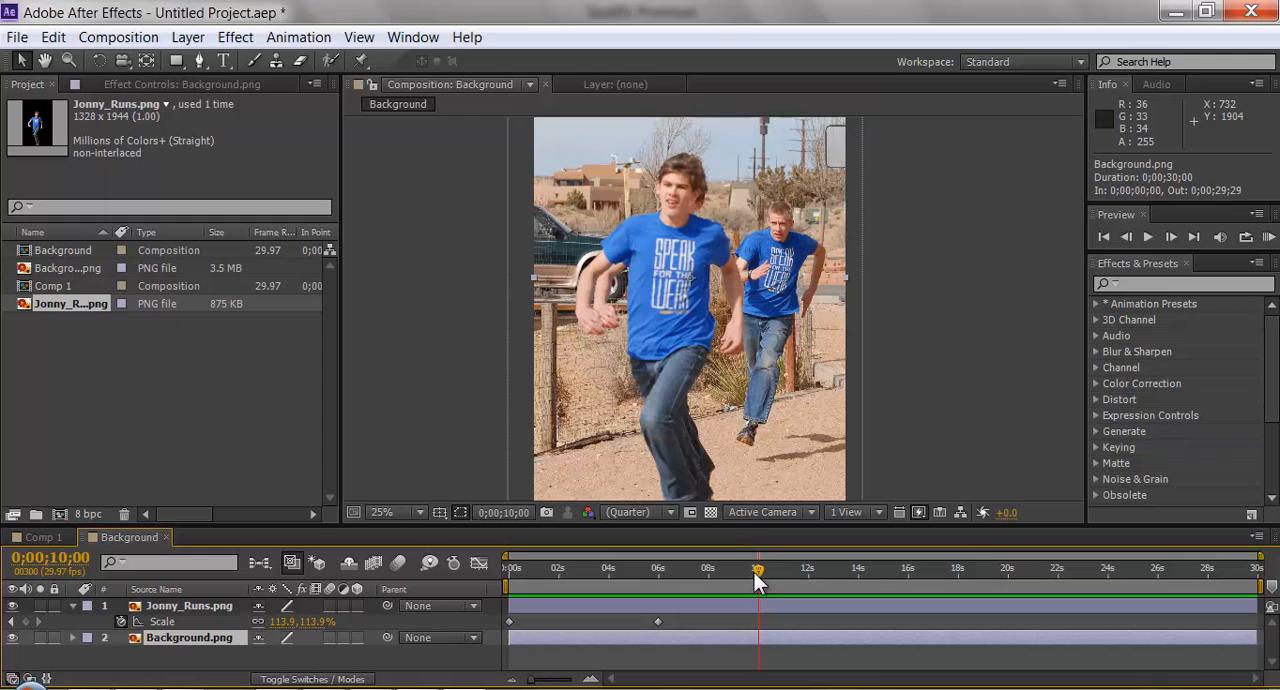
left_click_drag(747, 571, 496, 593)
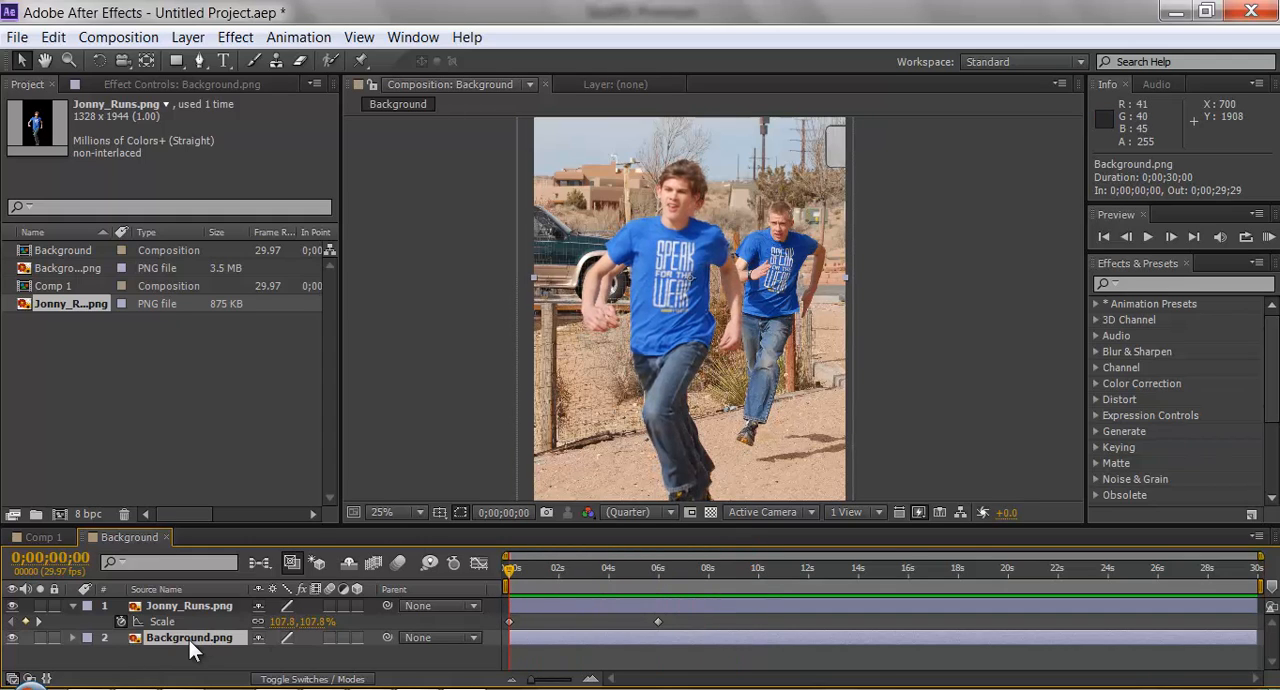
key("p")
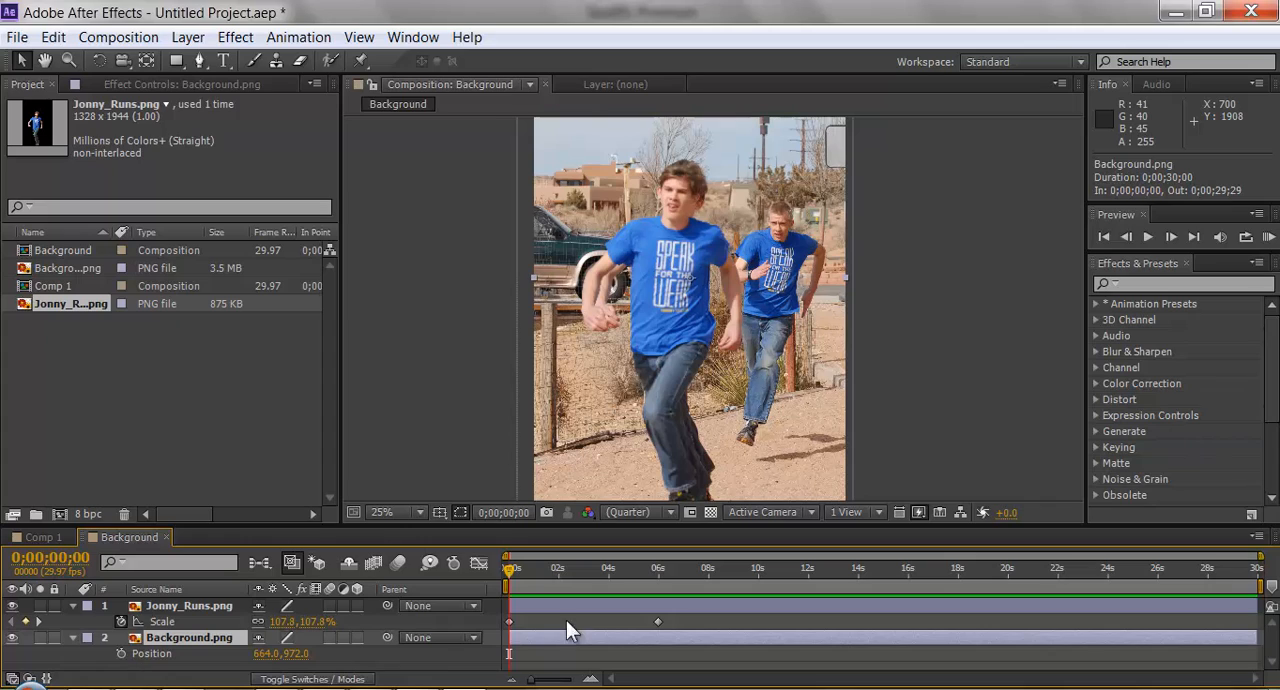
left_click(122, 653)
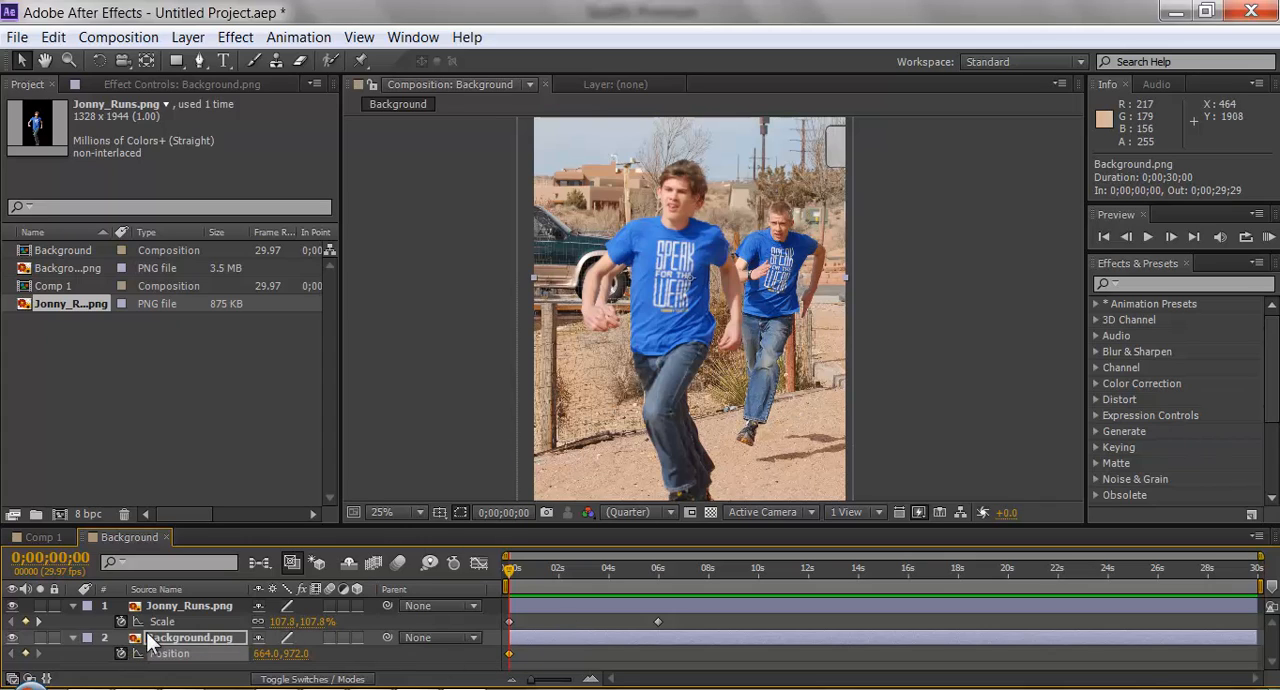
left_click(121, 653)
Scale the Background.png layer up to about 110% around its centre.
scroll(813, 337, "down", 1)
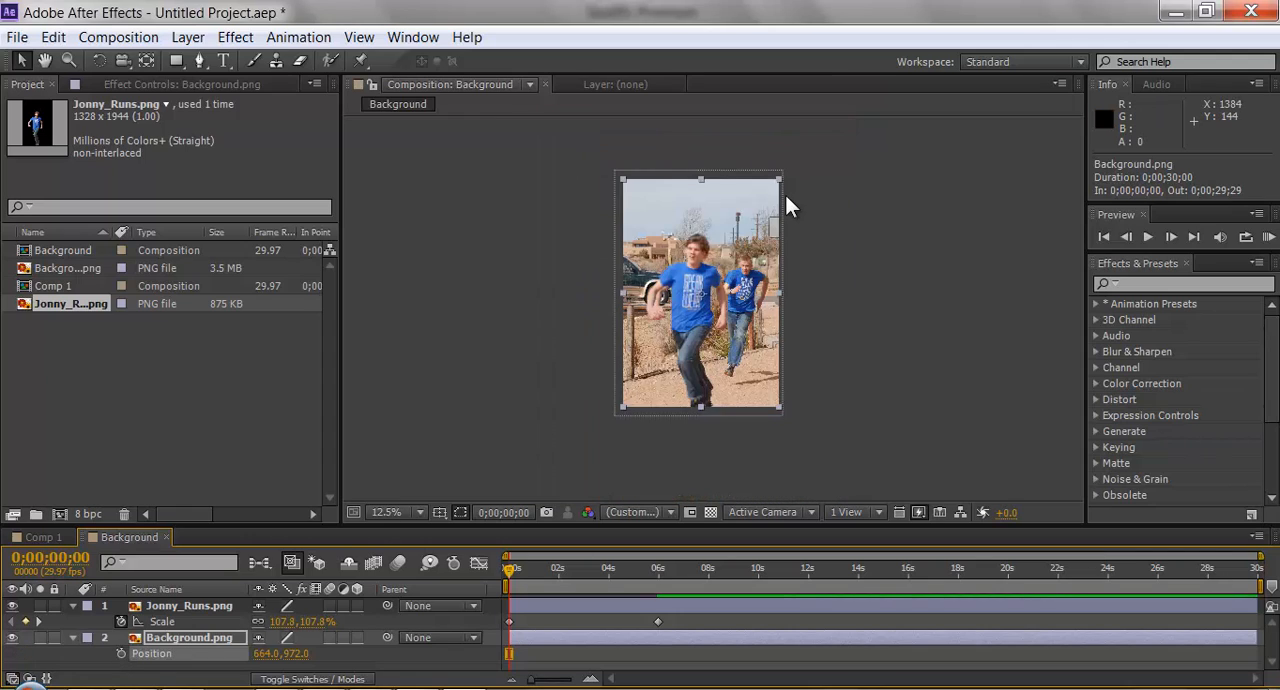
left_click_drag(778, 178, 796, 170)
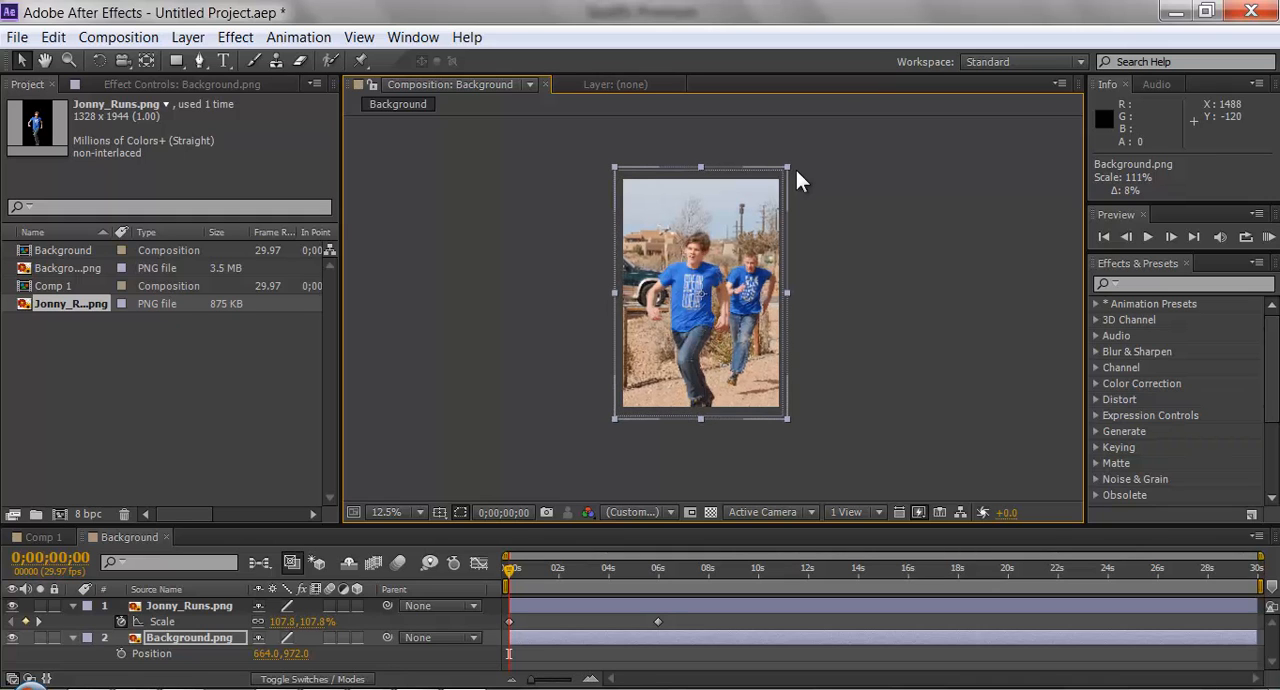
scroll(743, 293, "up", 4)
scroll(758, 302, "down", 2)
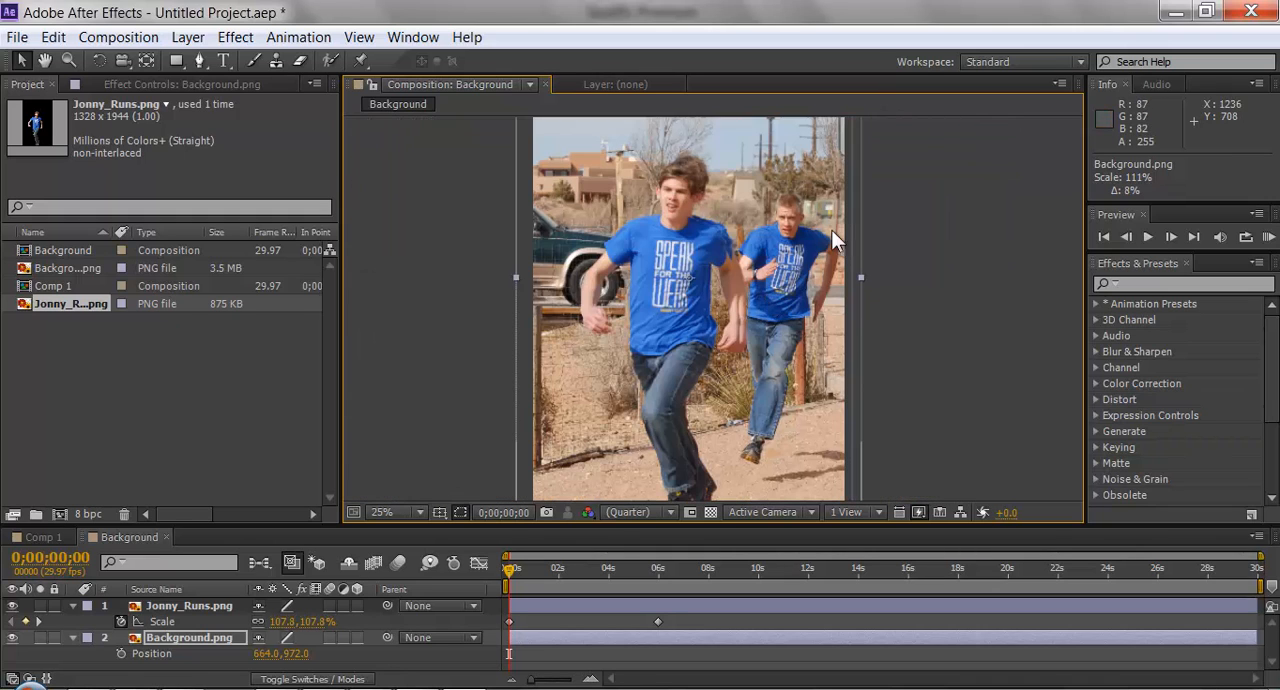
left_click_drag(824, 280, 859, 284)
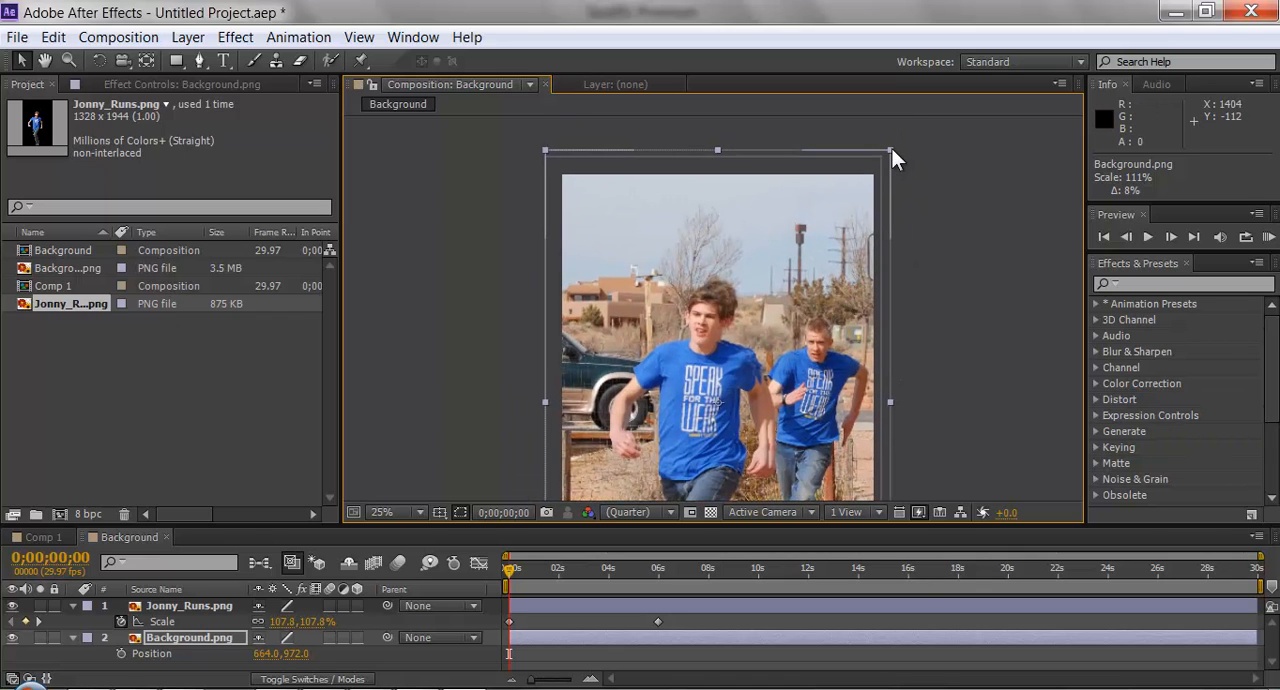
left_click_drag(891, 150, 891, 146)
key("comma")
key("comma")
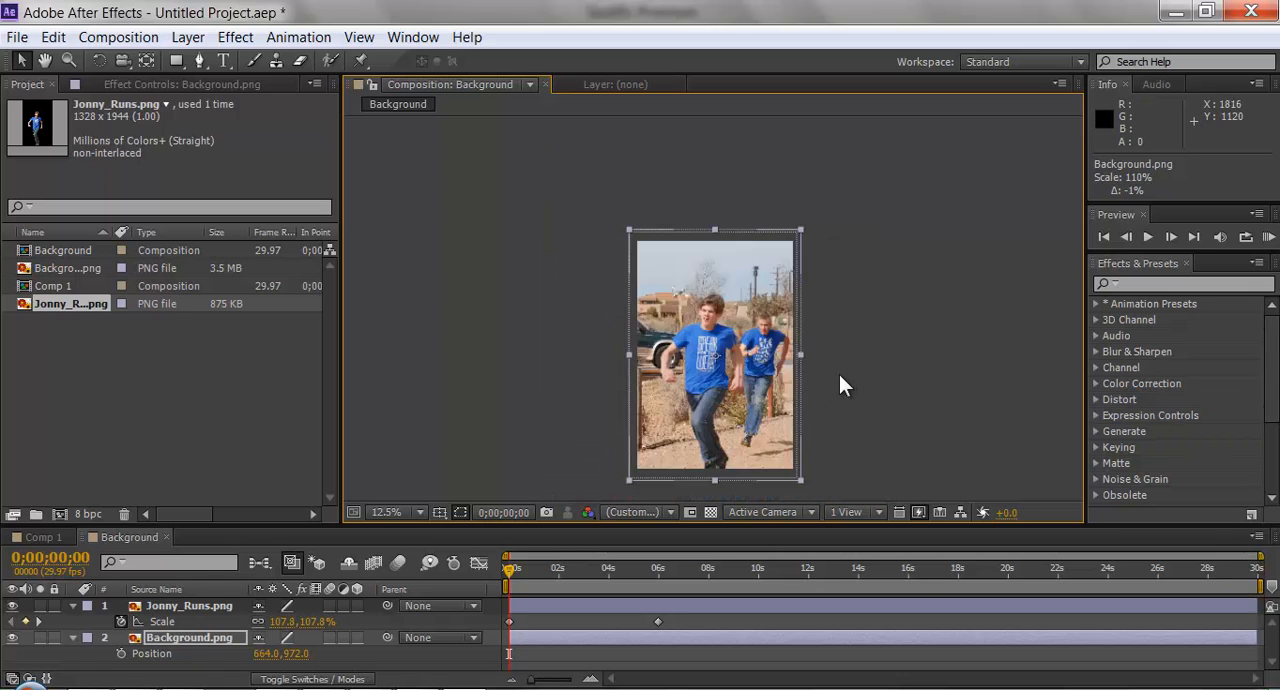
Keyframe the Background.png layer's Position at 0 seconds and move the layer right to 720, 972 at 0;00;05;29.
scroll(801, 331, "up", 3)
left_click_drag(825, 364, 799, 321)
scroll(801, 328, "down", 2)
key("period")
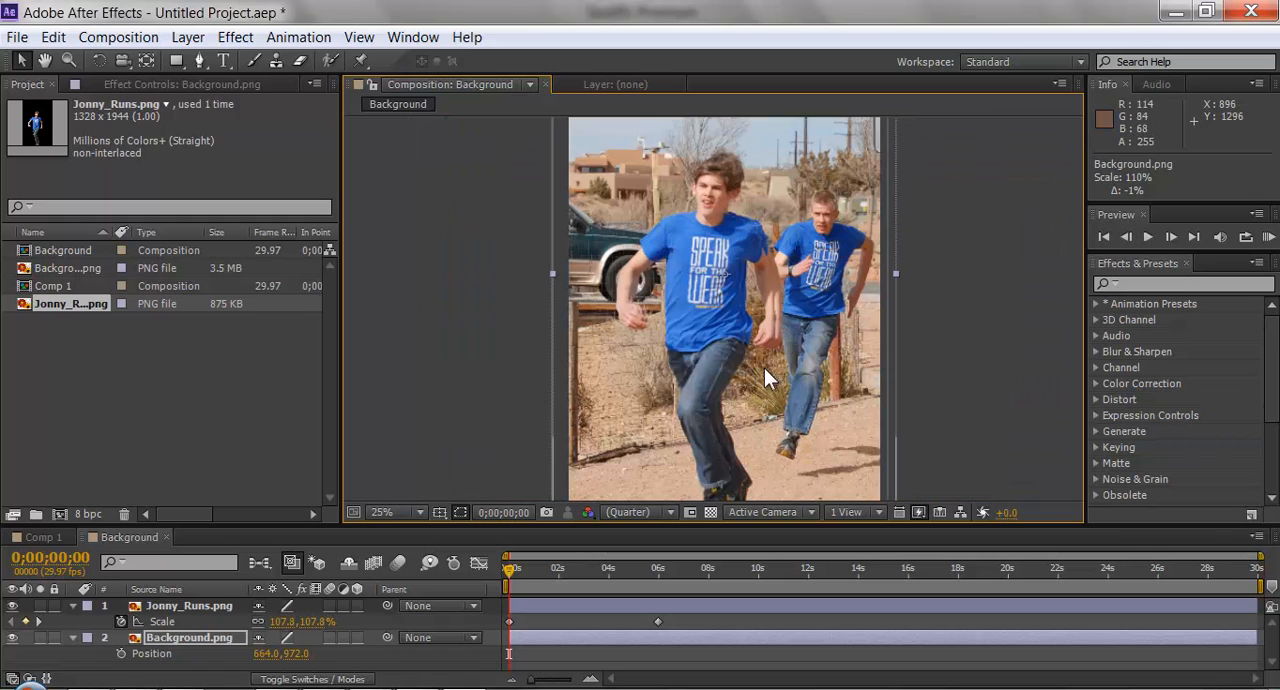
left_click_drag(508, 569, 657, 571)
left_click(121, 653)
key("comma")
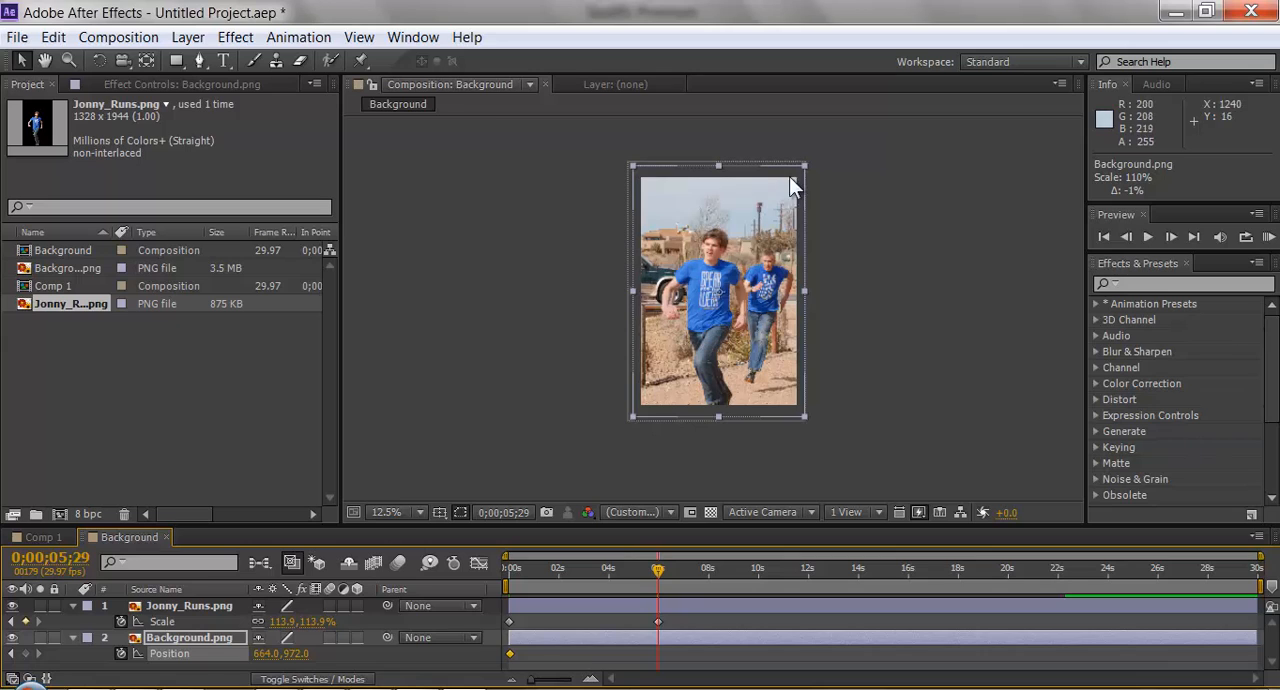
key("period")
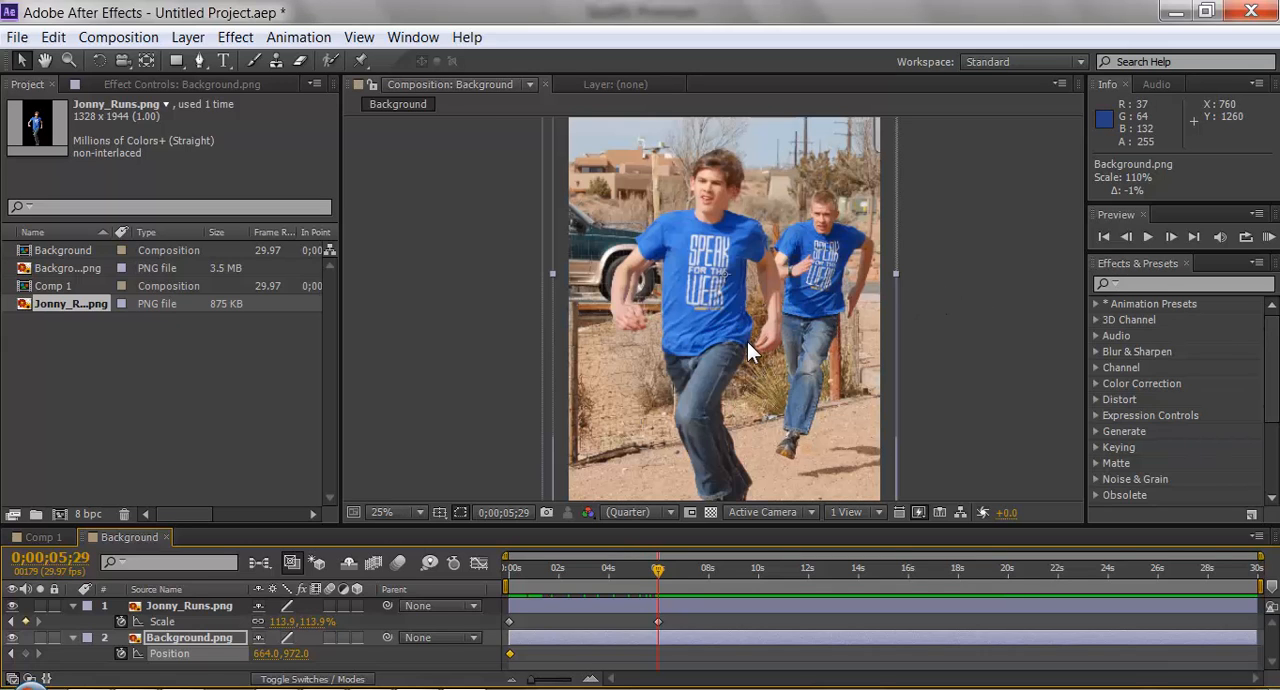
left_click_drag(716, 356, 731, 357)
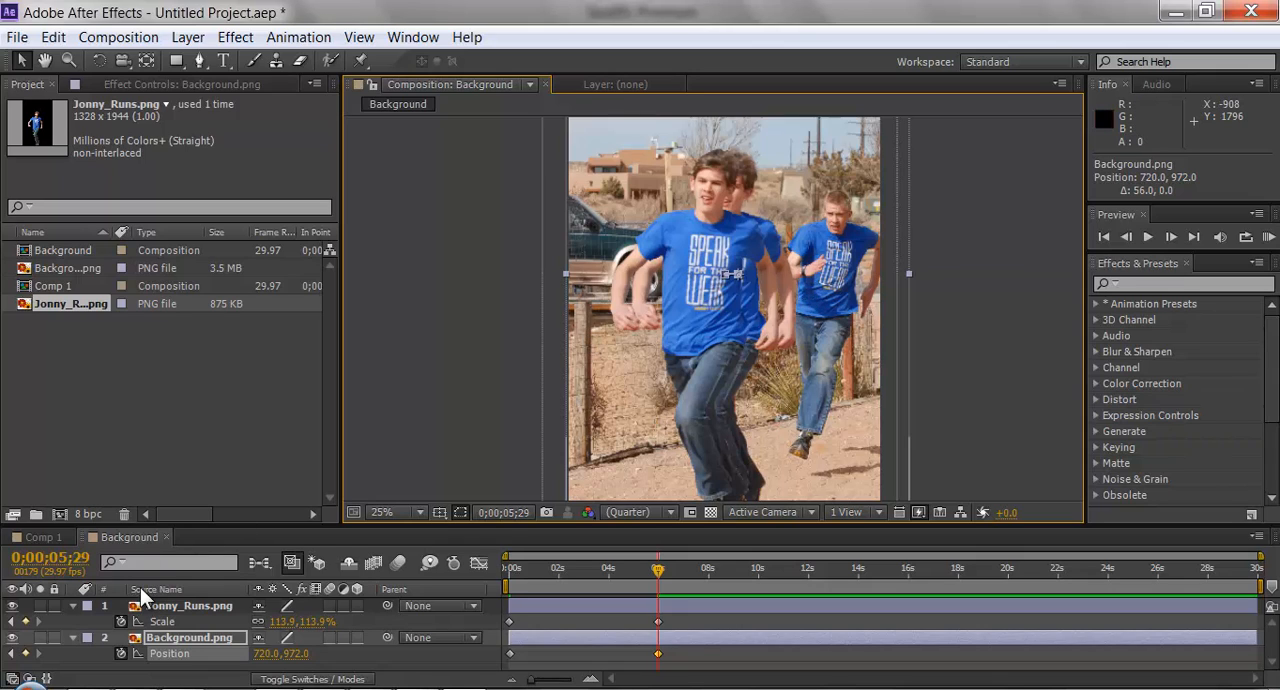
Collapse the properties of both layers, select Background.png and scrub back to the start of the composition.
left_click(77, 634)
left_click(71, 605)
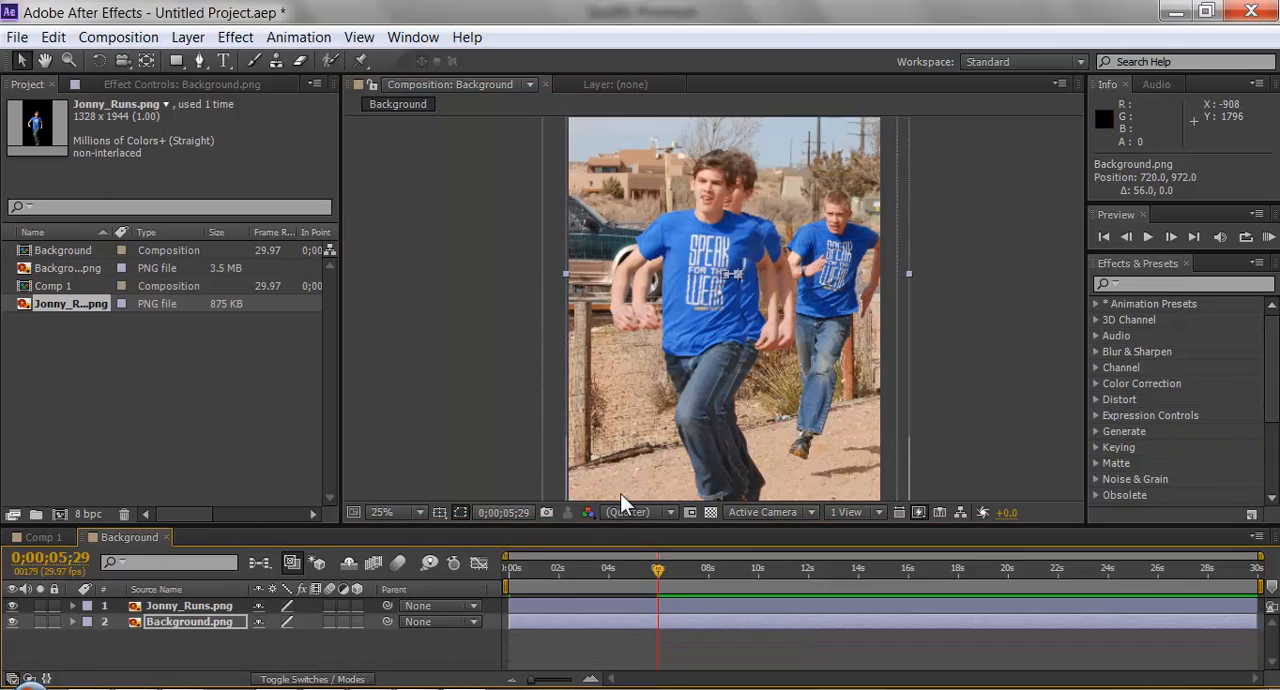
left_click(207, 622)
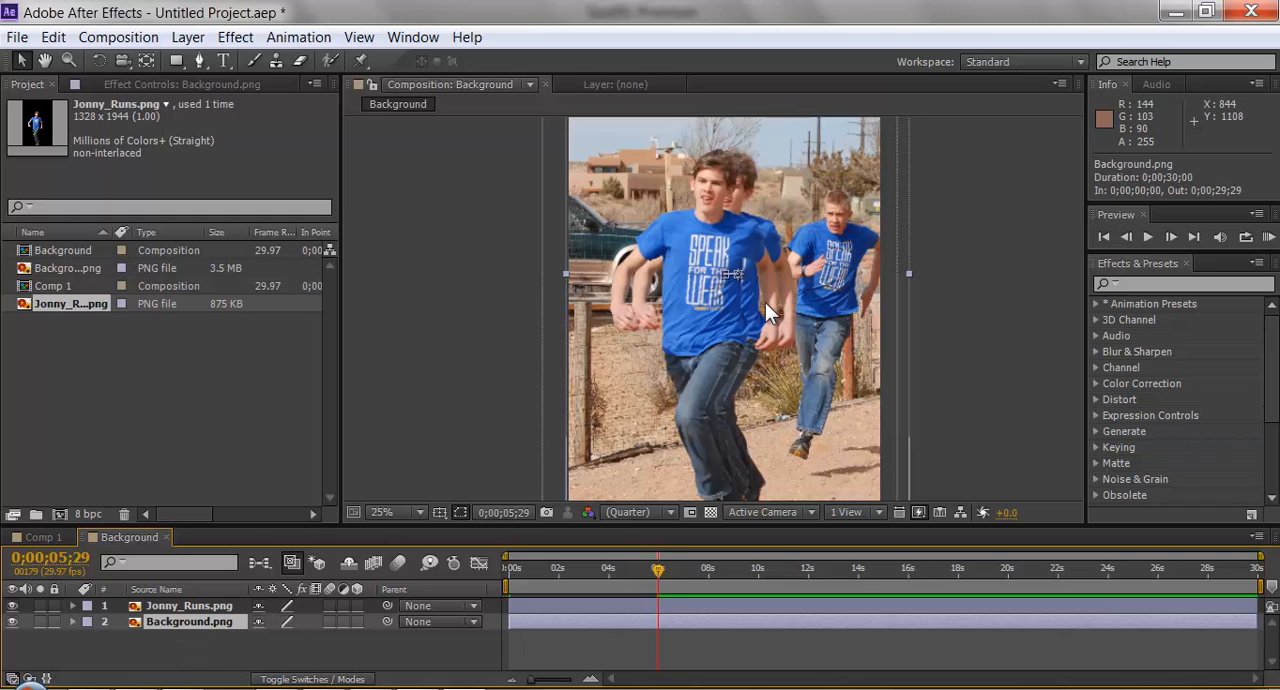
left_click_drag(660, 577, 567, 580)
left_click_drag(613, 567, 506, 583)
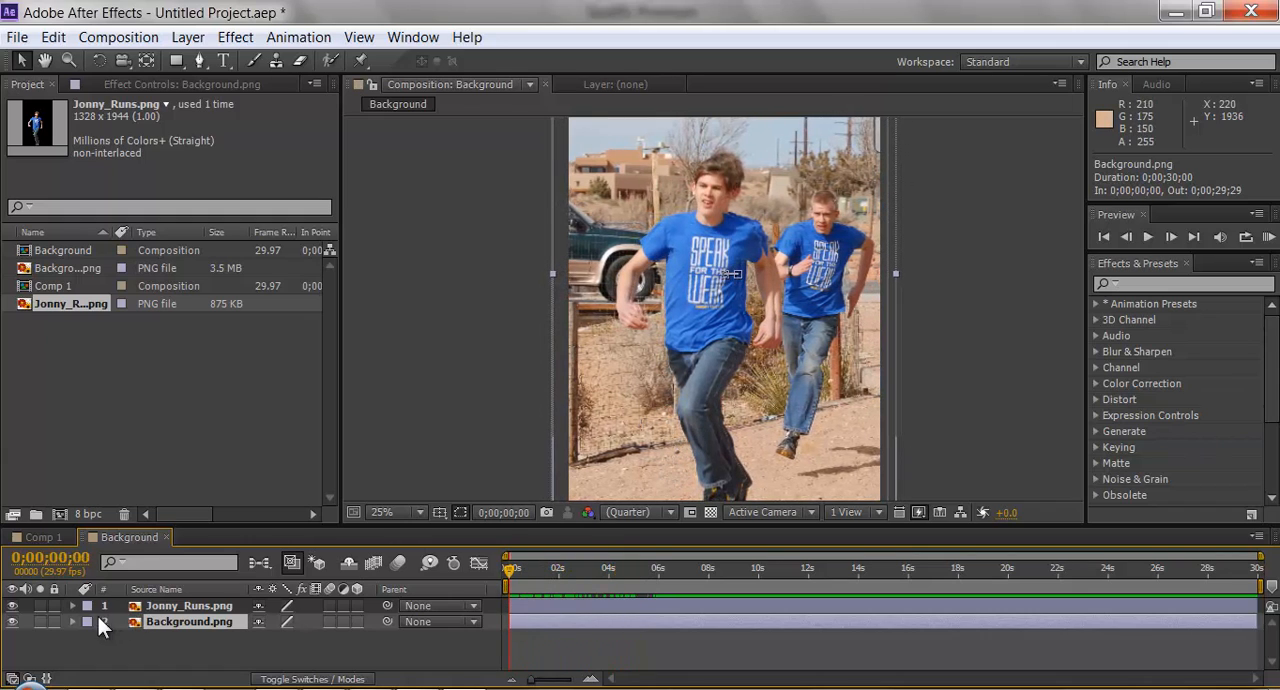
Reveal the Background.png layer's Position keyframes and delete the one at 0;00;05;29.
key("p")
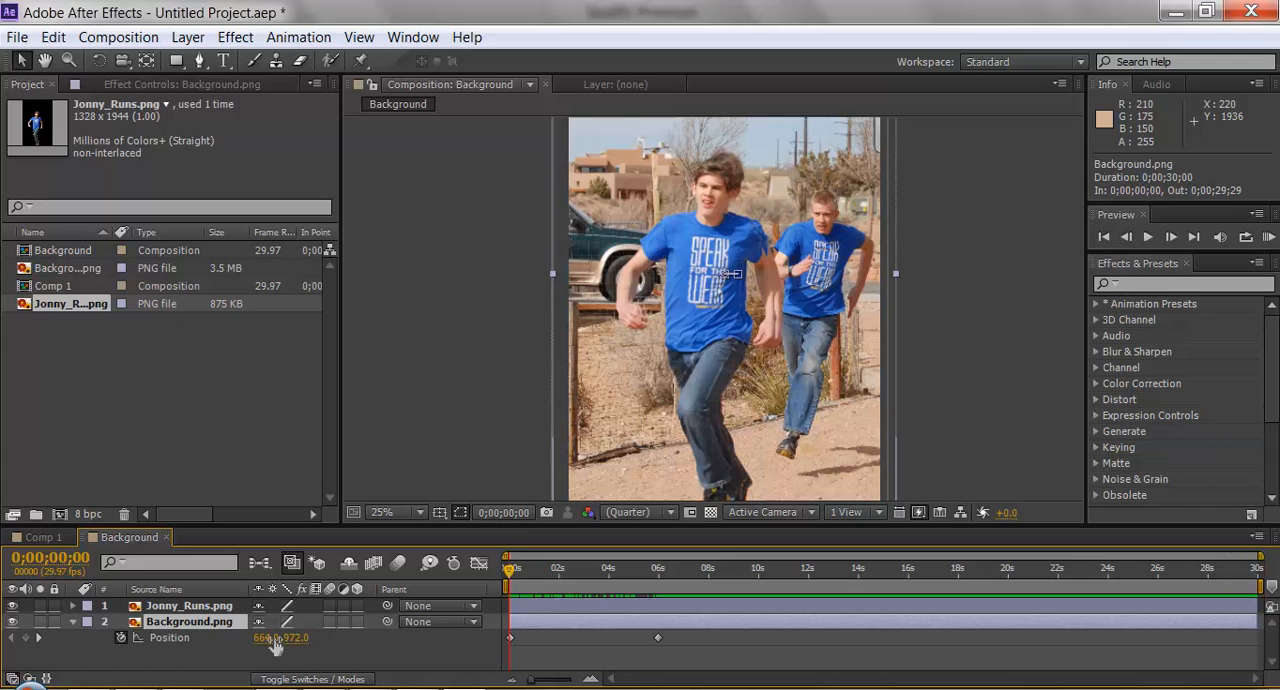
left_click_drag(509, 570, 657, 570)
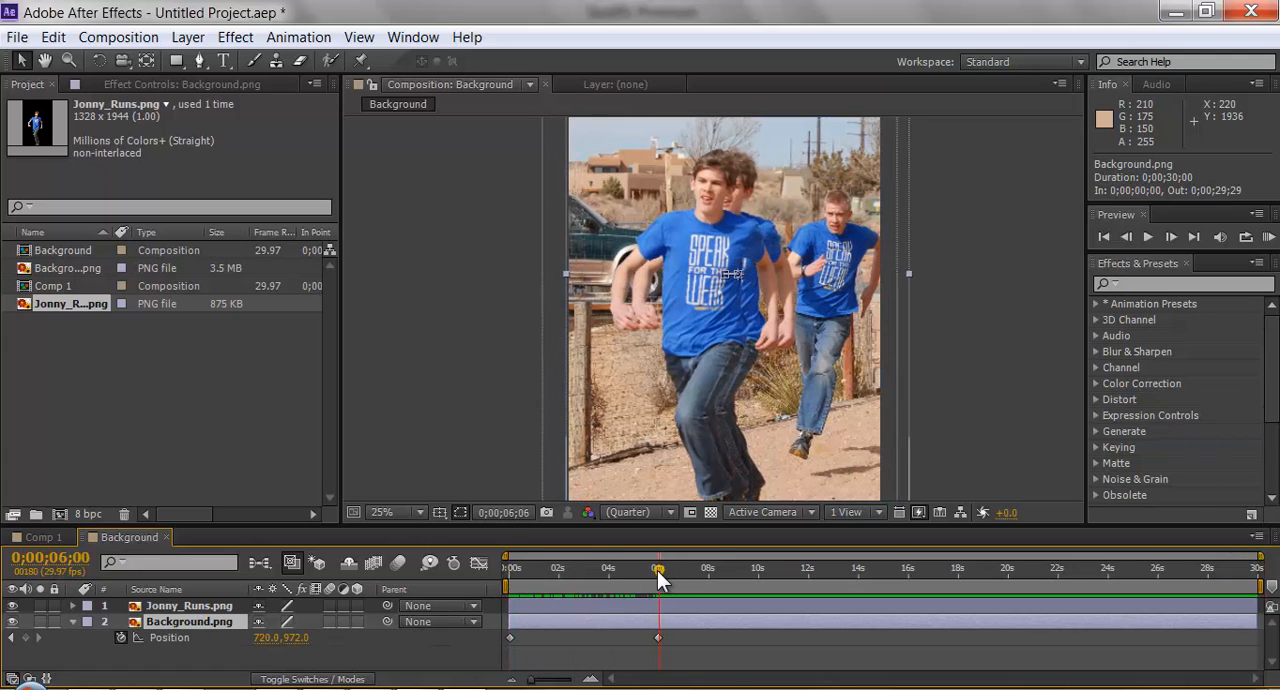
left_click(657, 638)
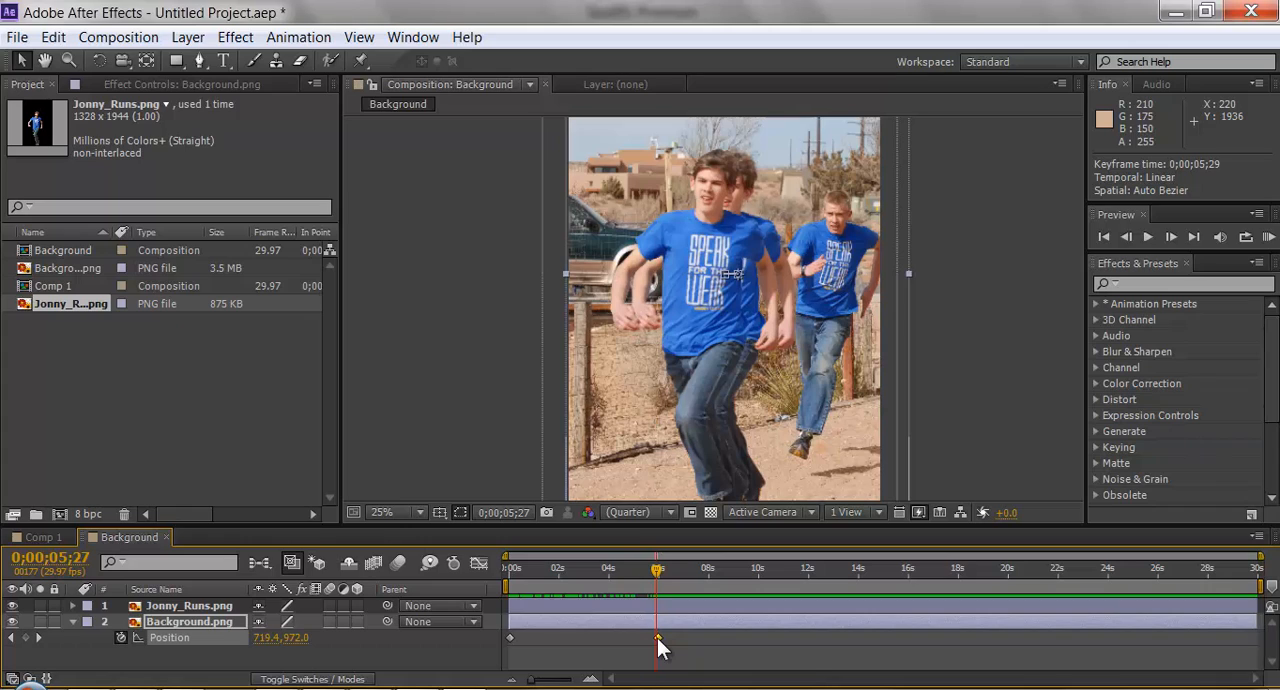
key("Delete")
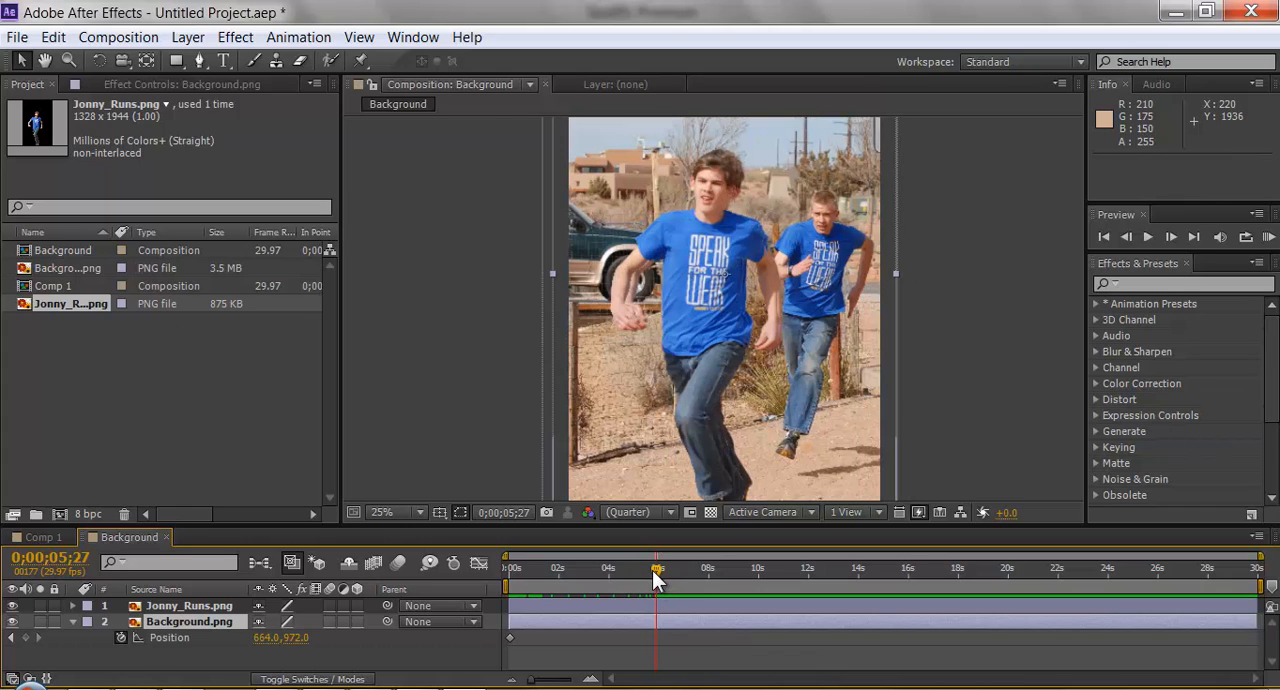
Move the Background.png layer right to Position 704, 972 at 0;00;05;28, return to the composition start and collapse the layer.
left_click_drag(653, 571, 654, 571)
left_click_drag(681, 350, 691, 351)
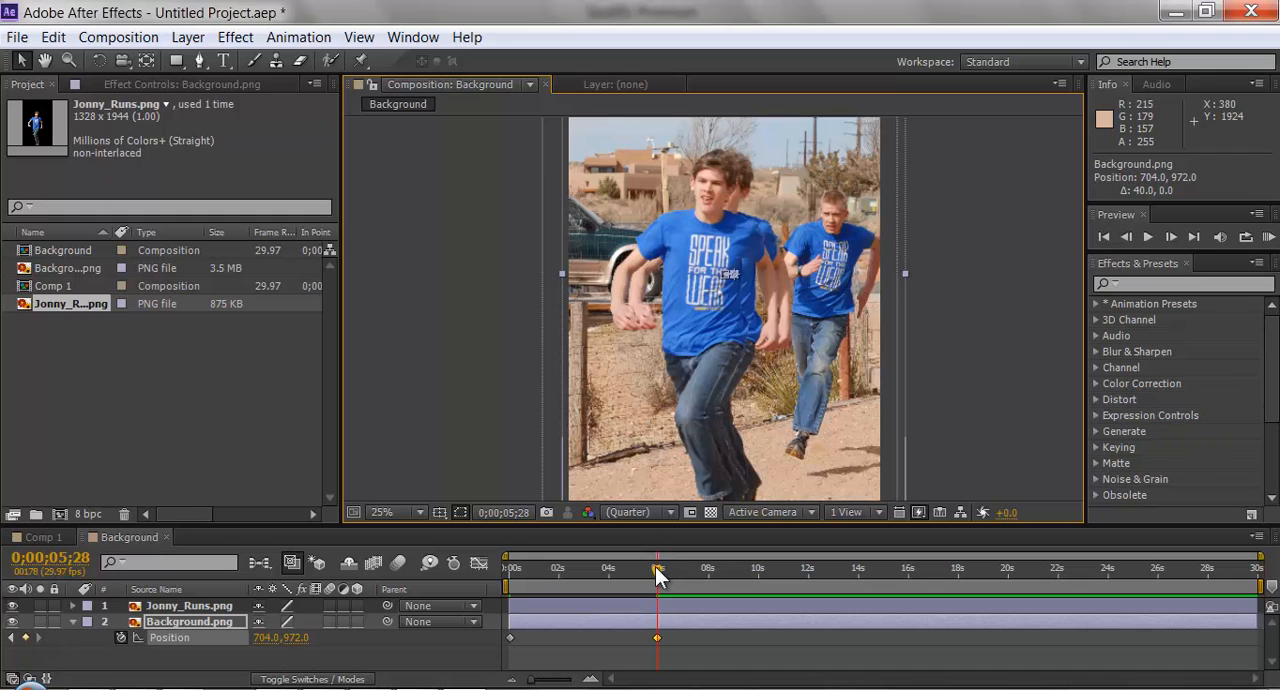
left_click_drag(658, 568, 512, 581)
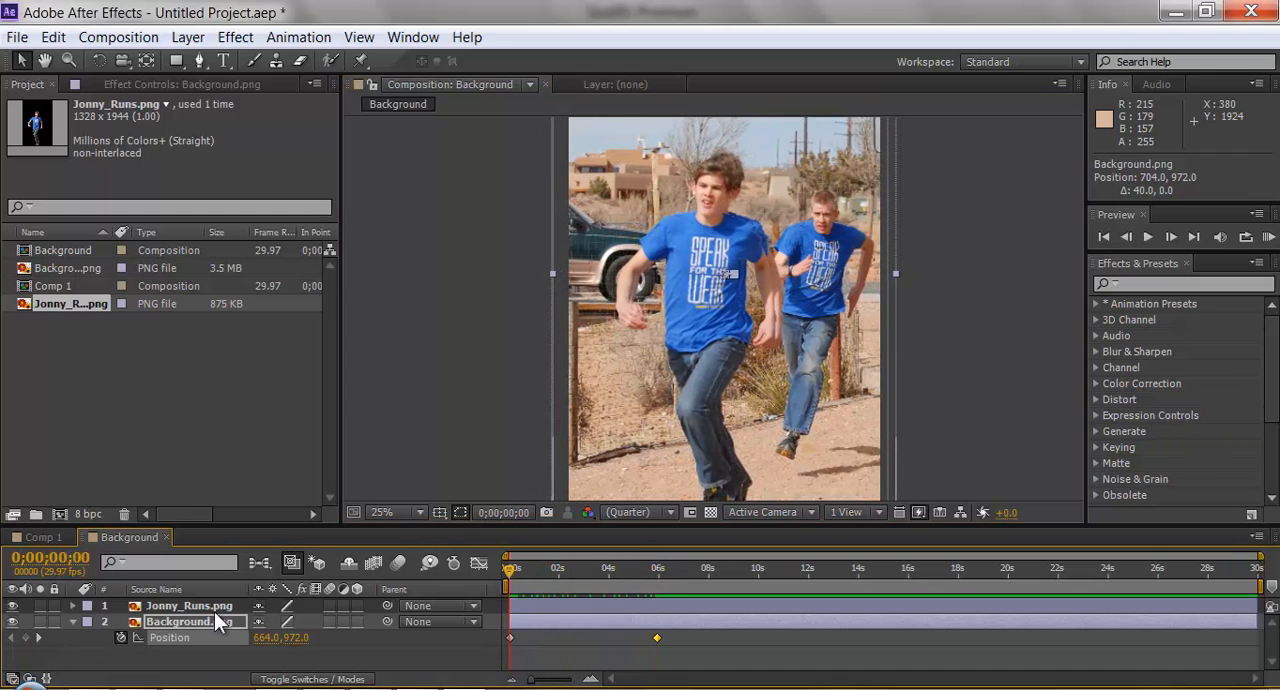
left_click(72, 622)
Apply the Camera Lens Blur effect to the Background.png layer and raise its Blur Radius to about 15.
left_click(169, 622)
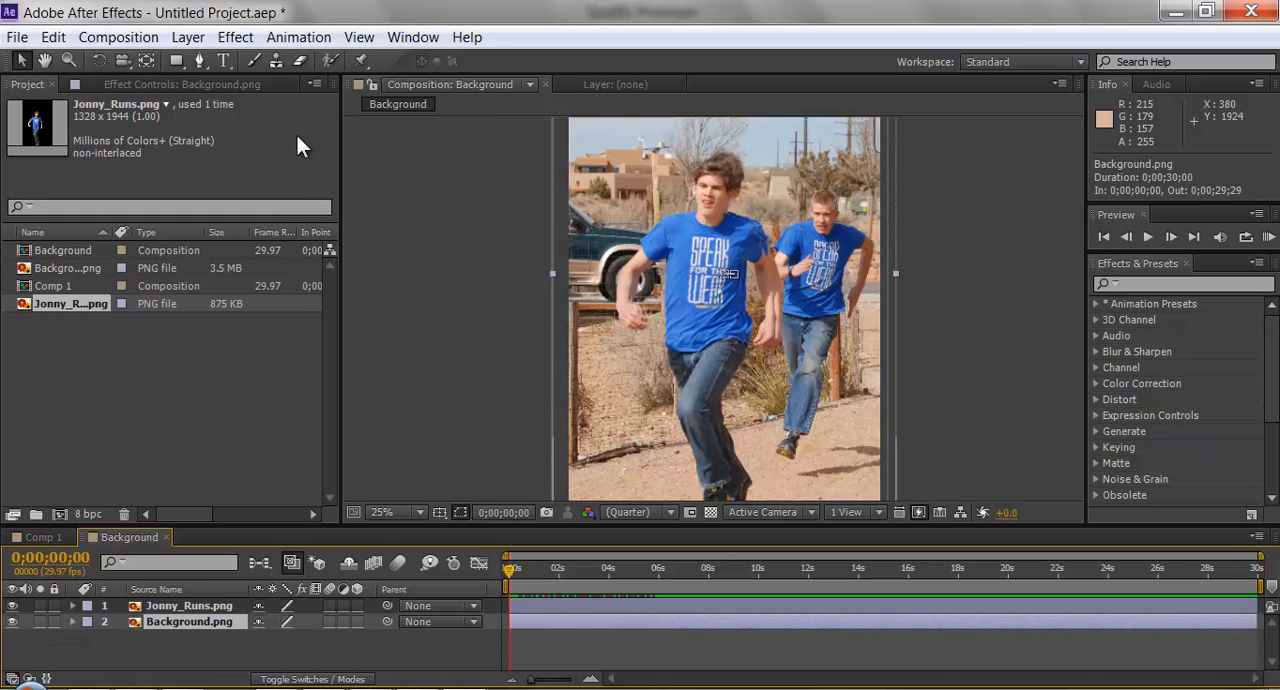
left_click(236, 37)
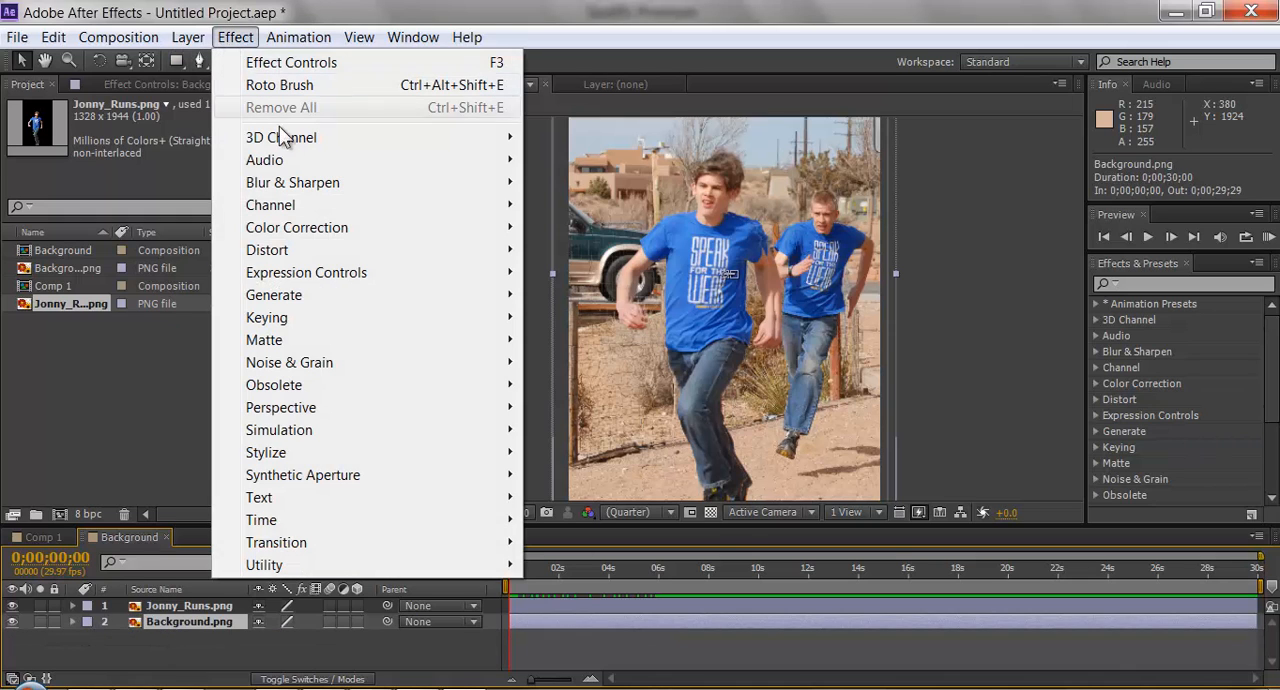
mouse_move(325, 183)
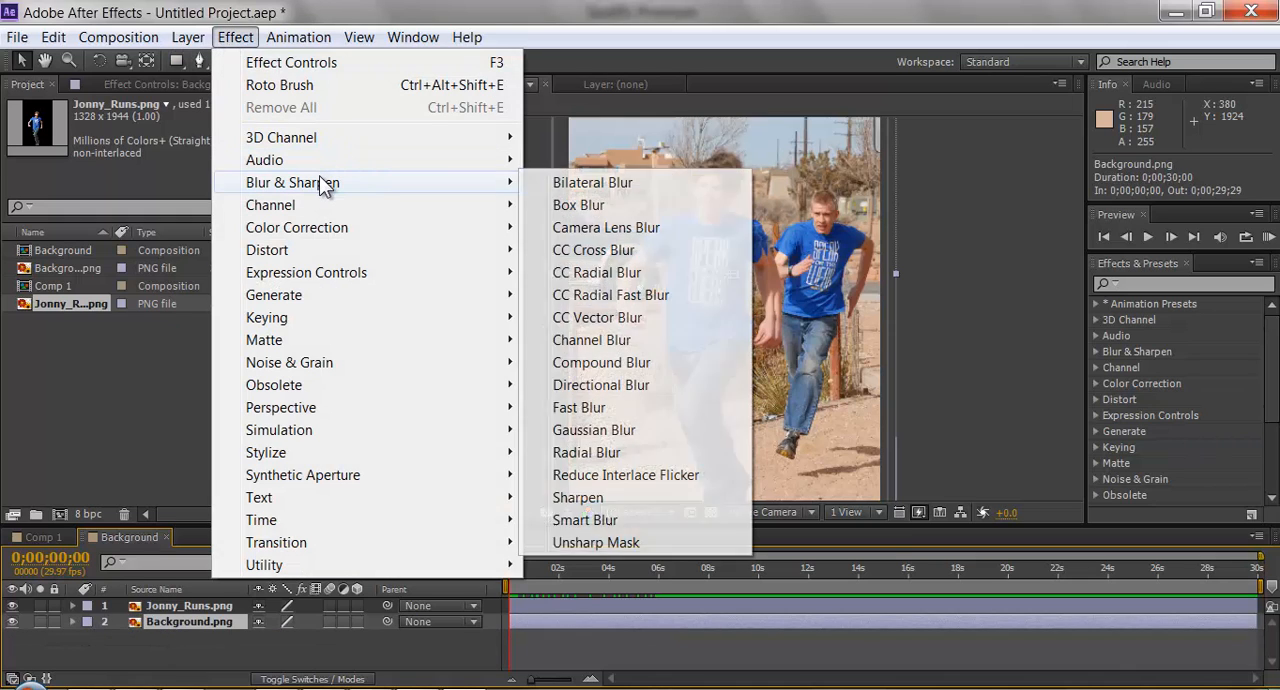
left_click(641, 228)
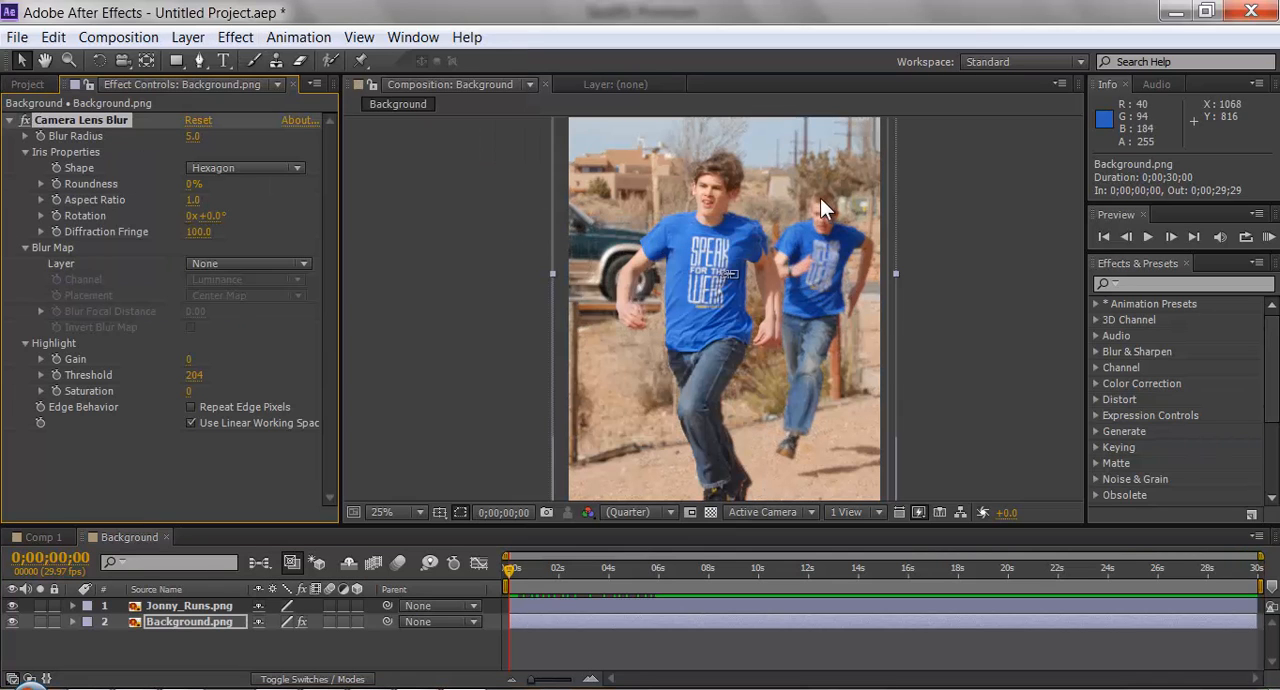
left_click(24, 135)
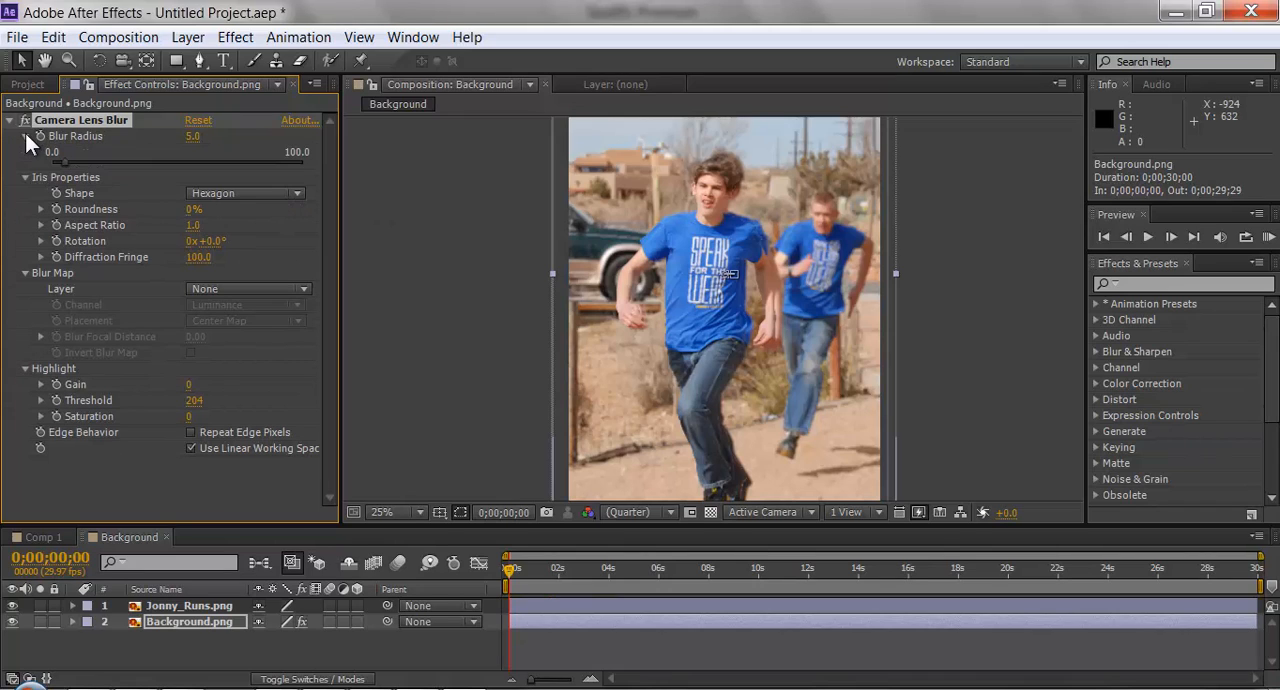
left_click_drag(62, 163, 86, 162)
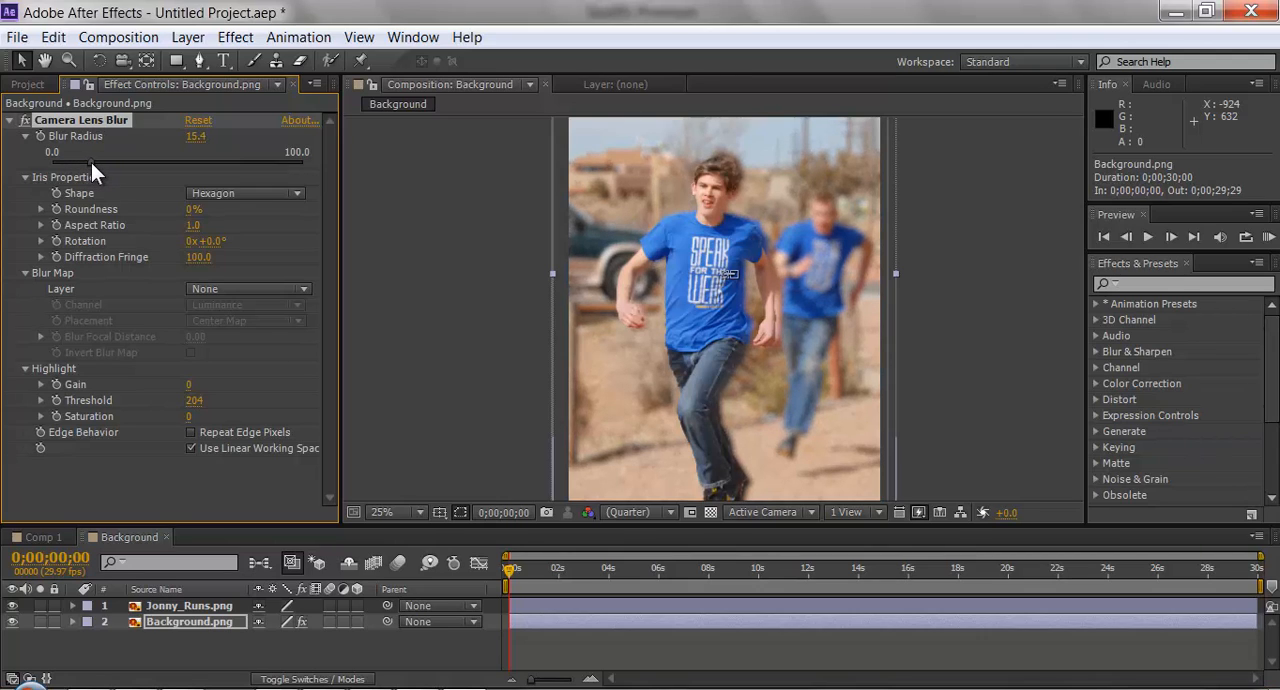
left_click_drag(91, 162, 90, 162)
Set the Camera Lens Blur's iris Rotation to -3x-40.0° and Diffraction Fringe to 147, with a Blur Radius of 15.
left_click_drag(251, 240, 195, 244)
left_click(25, 137)
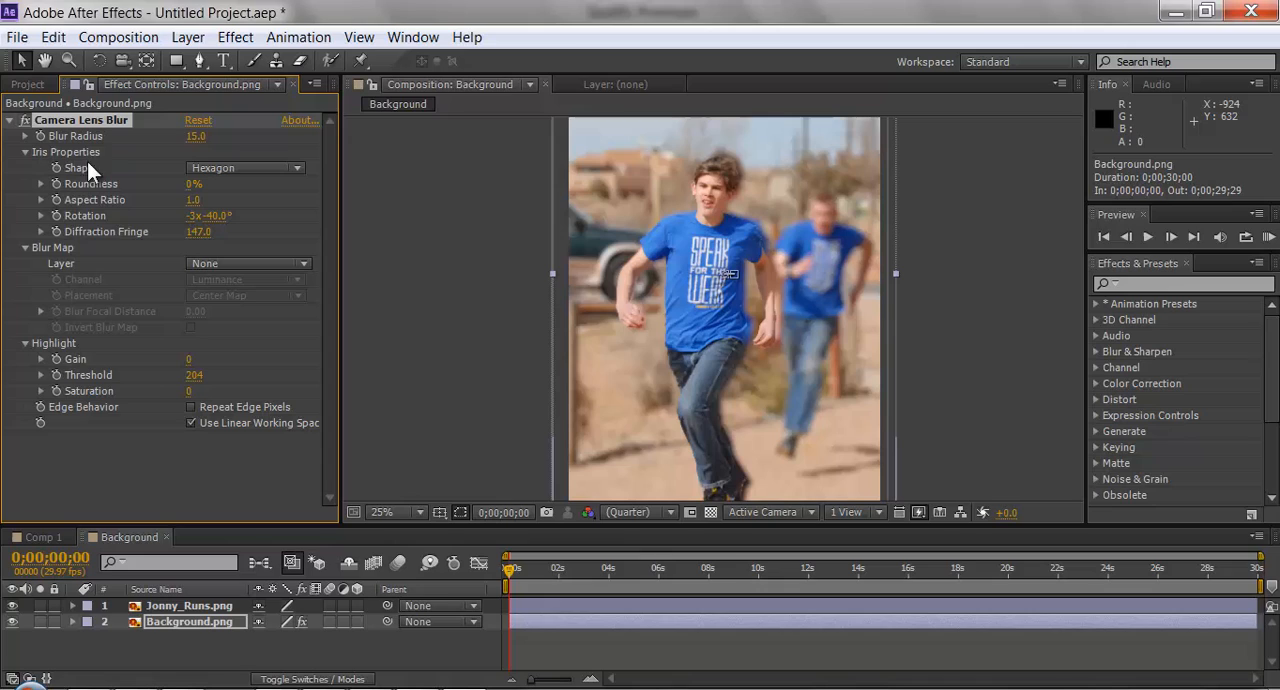
left_click(25, 136)
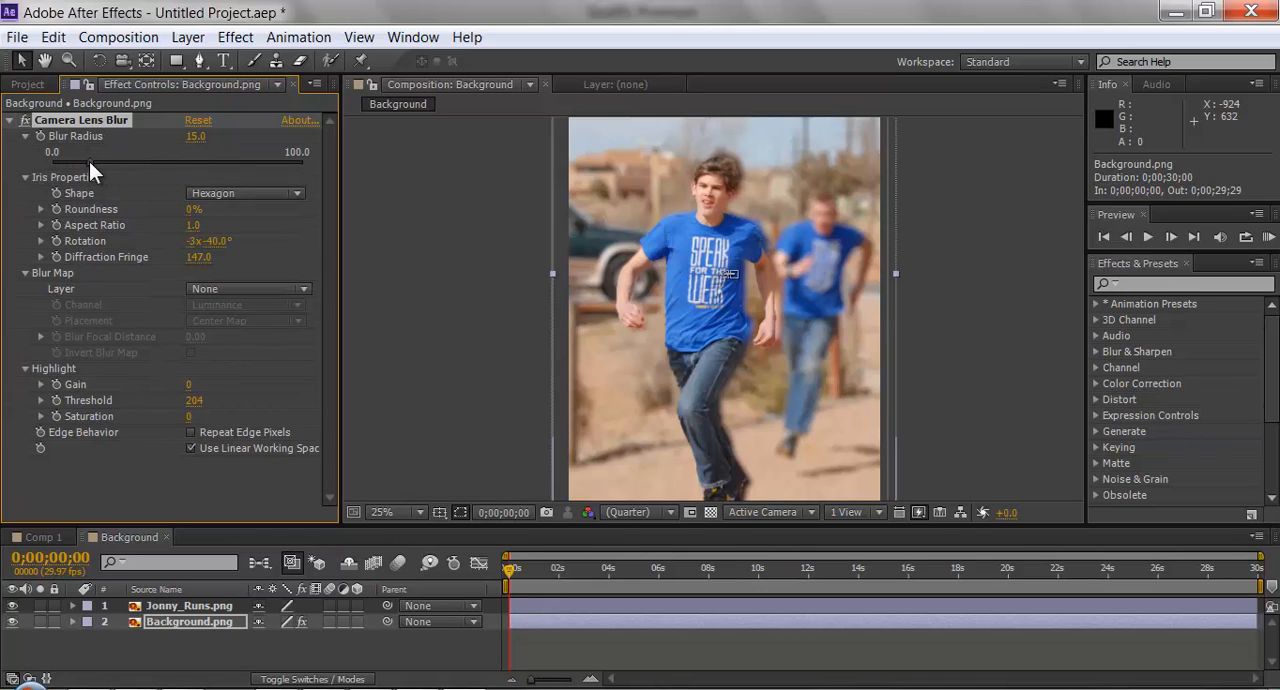
left_click(91, 162)
left_click(204, 137)
type("14")
key("Return")
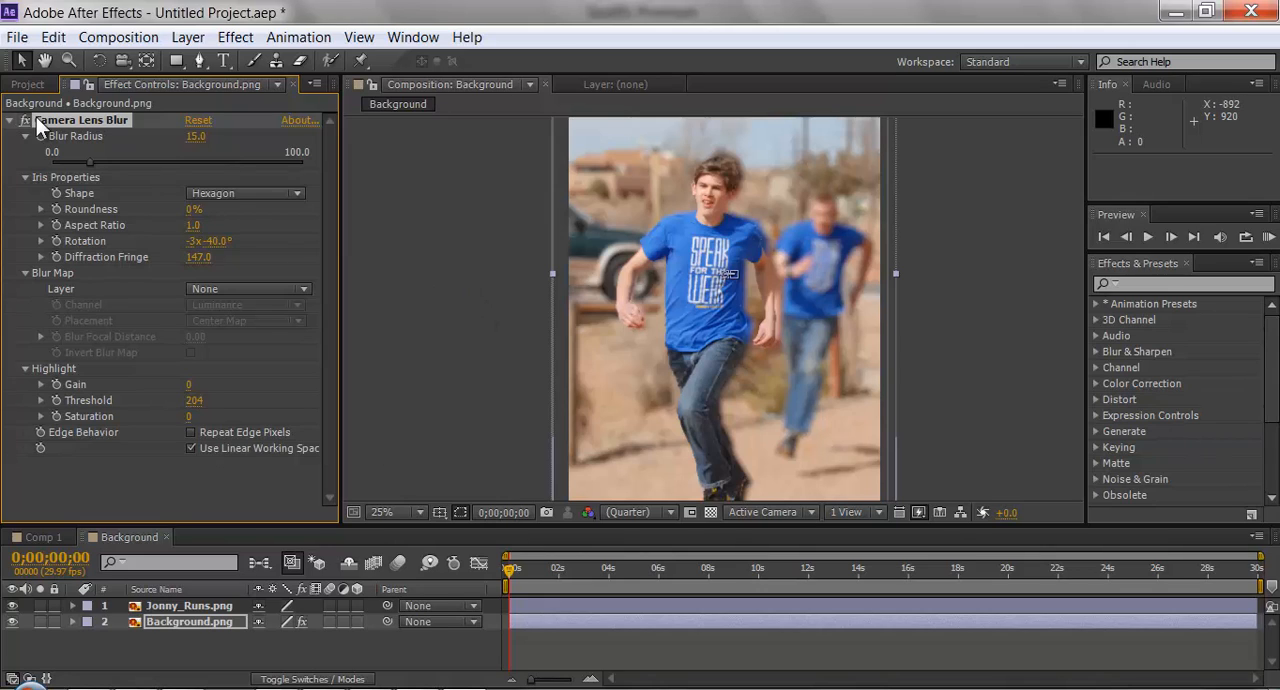
Collapse the Camera Lens Blur settings and enable motion blur on the Background.png and Jonny_Runs.png layers.
left_click(10, 121)
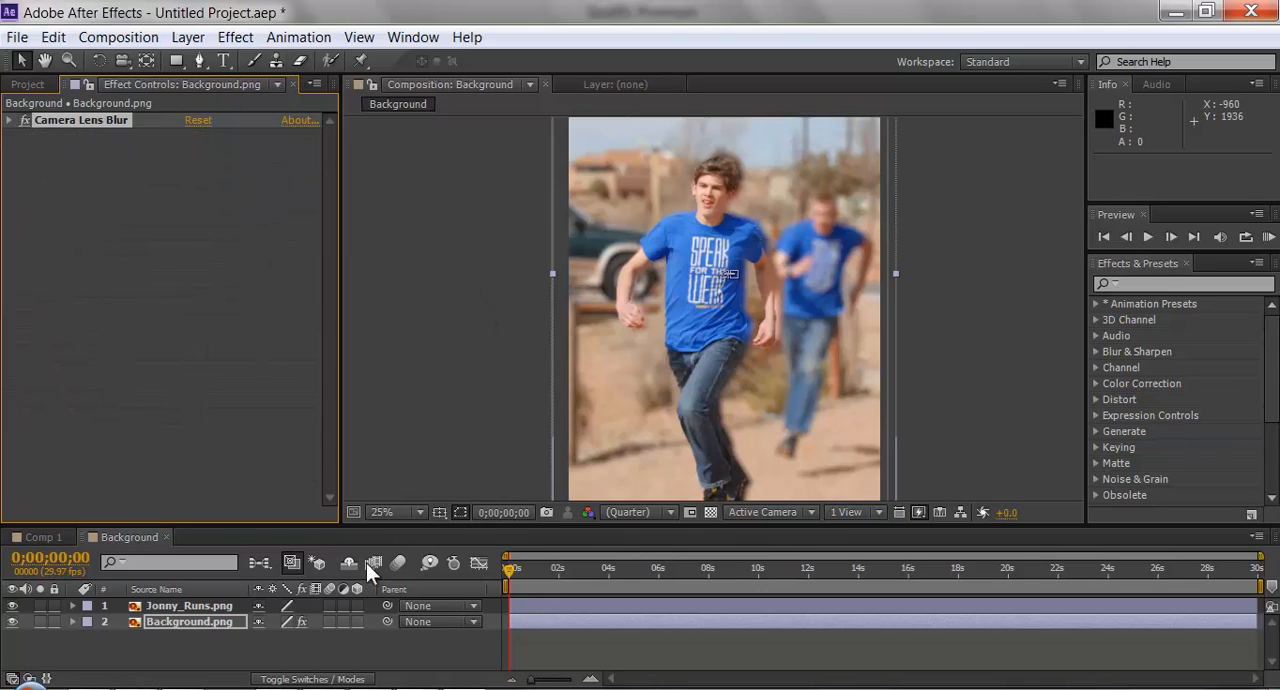
left_click(328, 624)
left_click(328, 607)
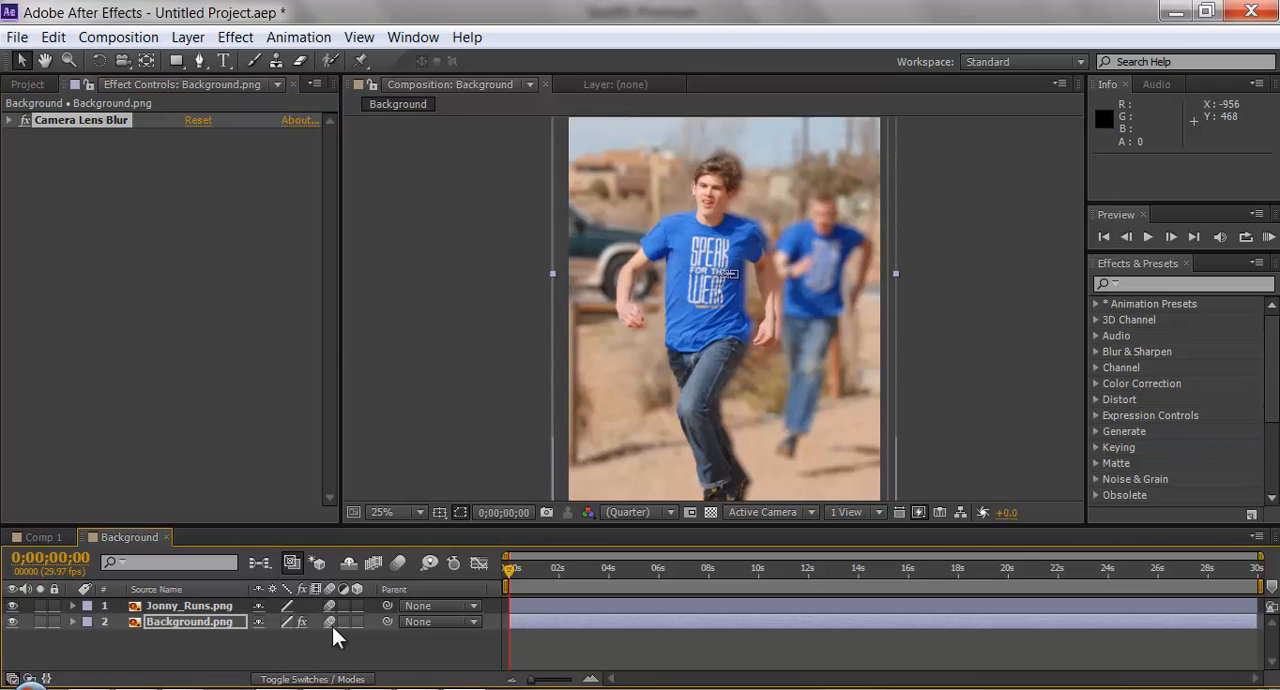
Add a Gaussian Blur effect to the Background.png layer, increase its Blurriness slightly and collapse its settings.
left_click(228, 628)
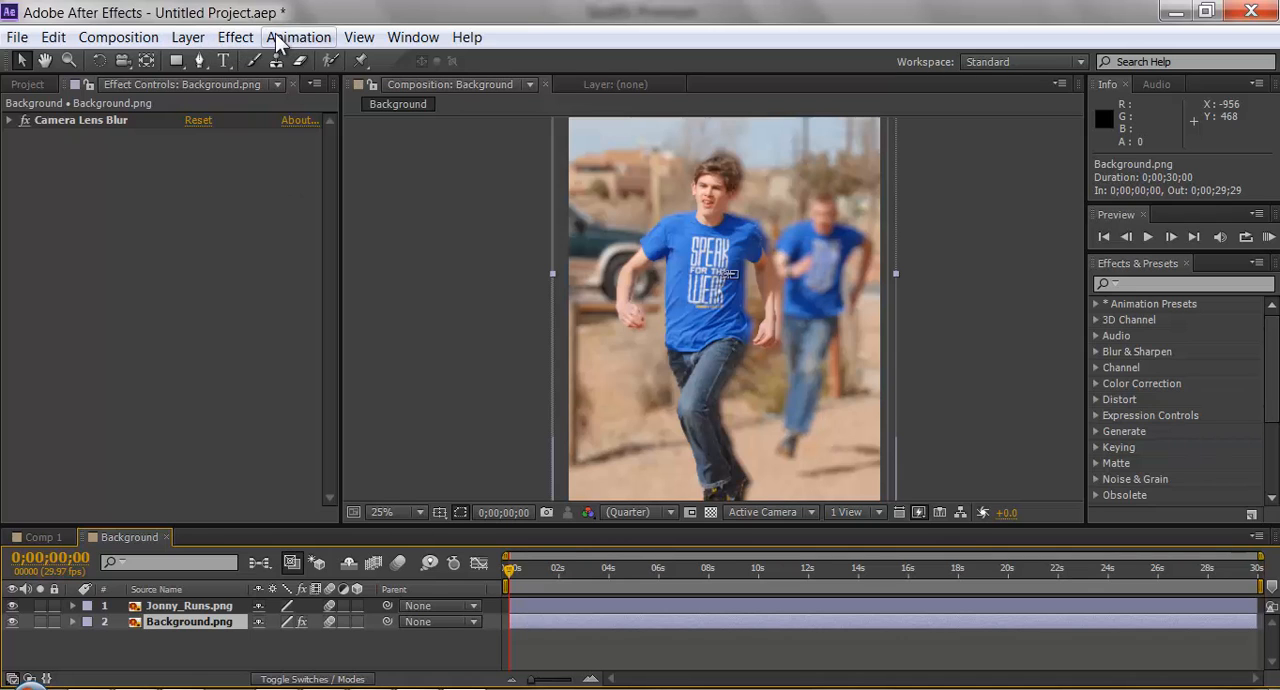
left_click(236, 37)
mouse_move(384, 190)
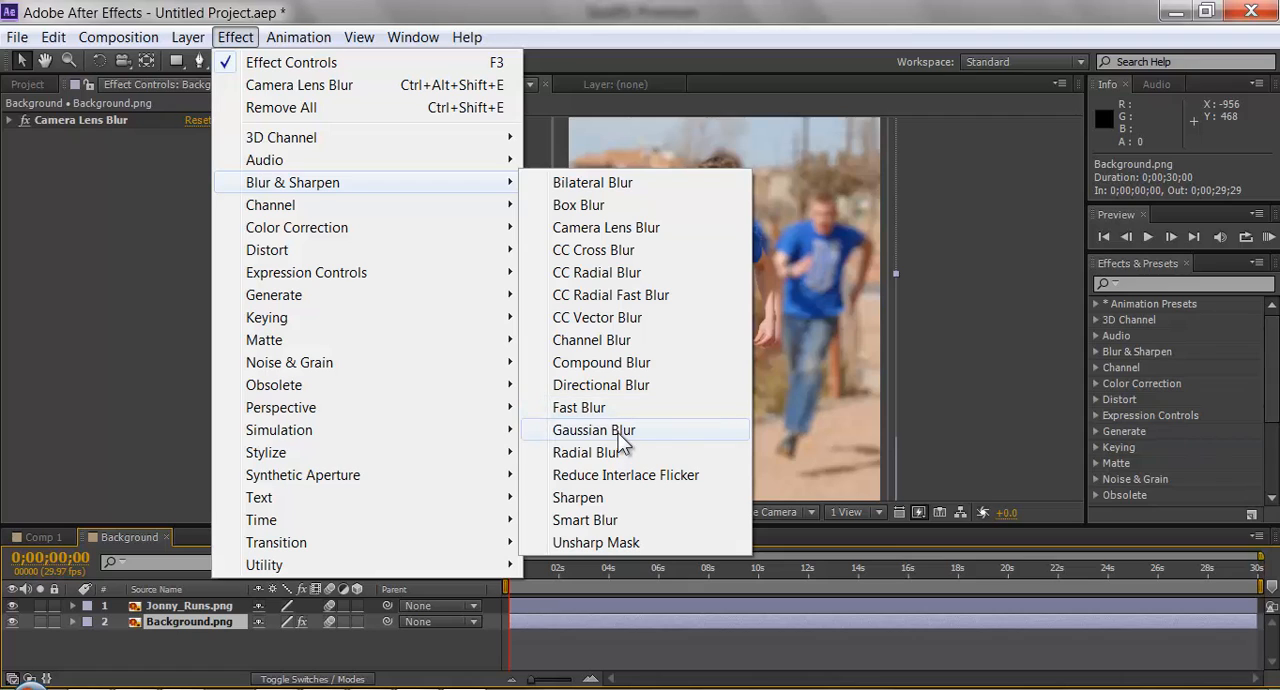
left_click(594, 430)
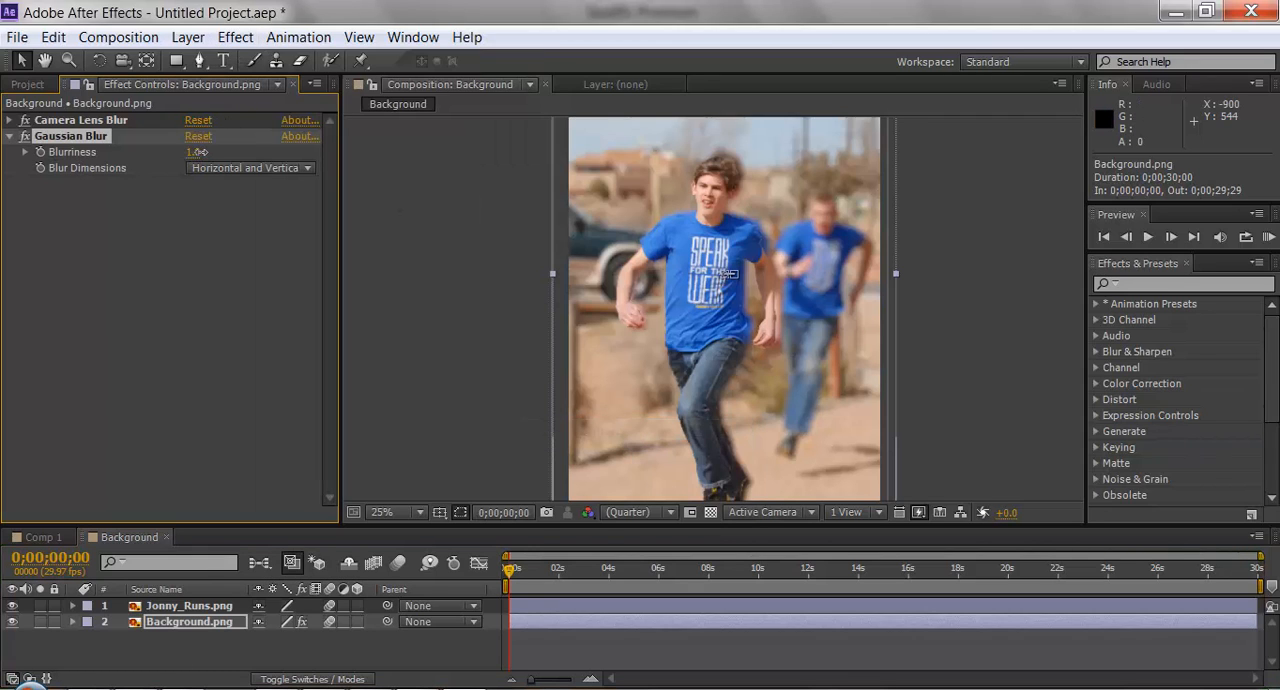
left_click_drag(200, 152, 225, 153)
left_click(10, 136)
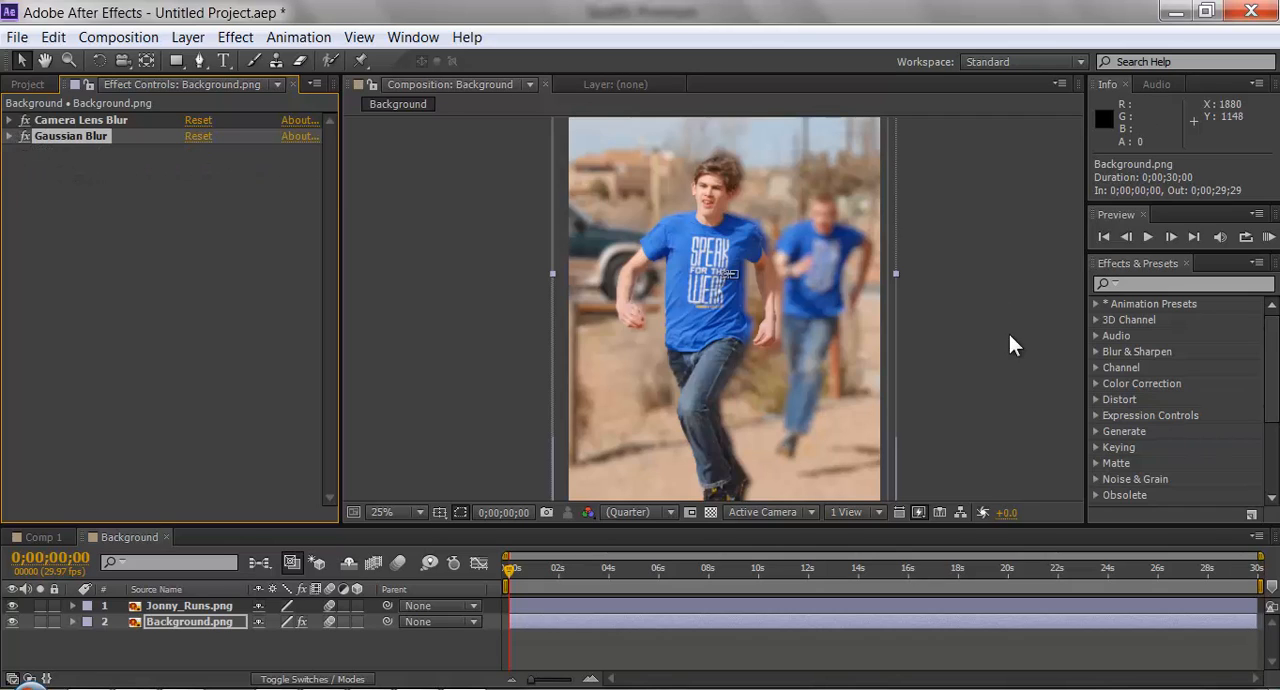
Play a preview of the blurred animation and return to the start of the composition.
left_click(1148, 237)
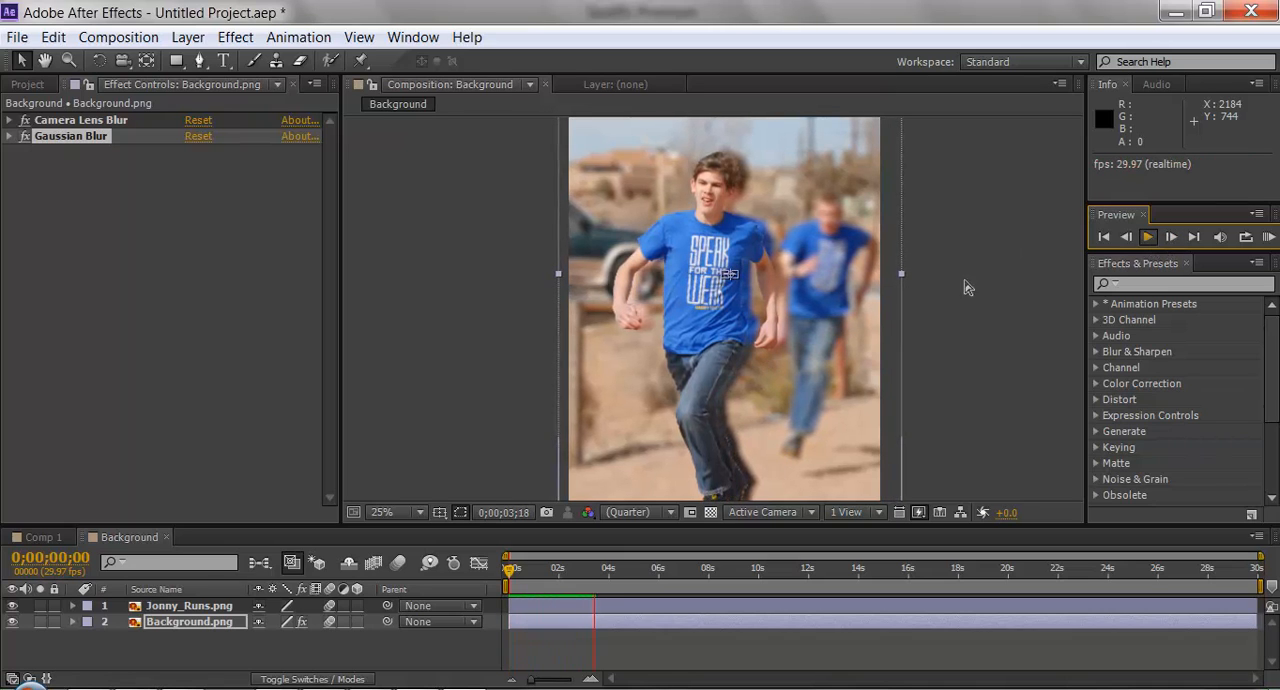
left_click(1150, 237)
left_click(1104, 237)
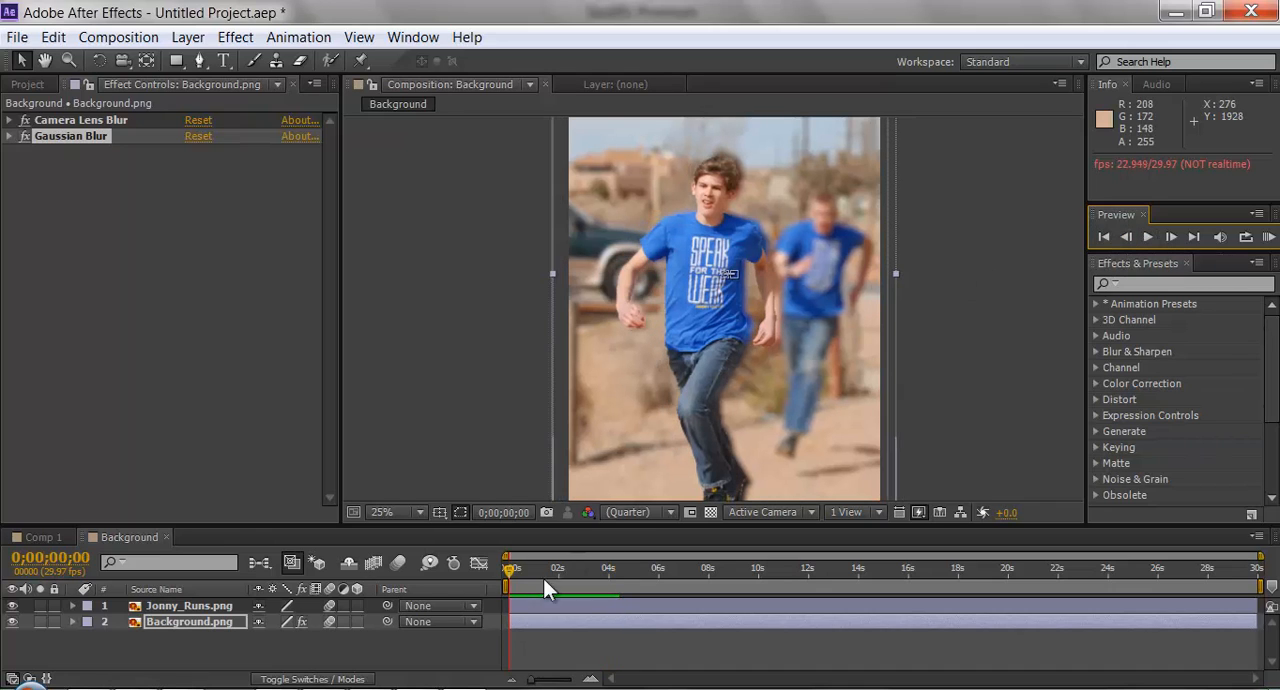
Enlarge the timeline area, review the Jonny_Runs.png layer's Transform properties and Scale keyframes, and collapse the layer.
left_click(167, 611)
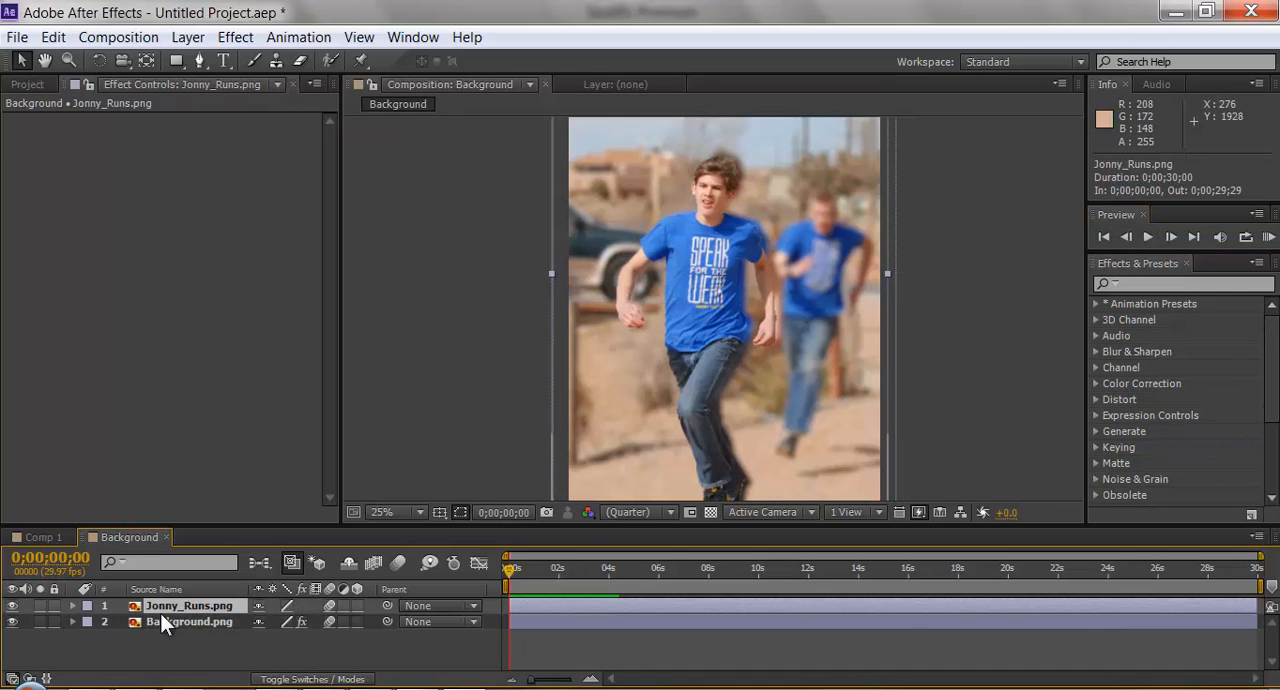
left_click(71, 606)
scroll(160, 618, "down", 3)
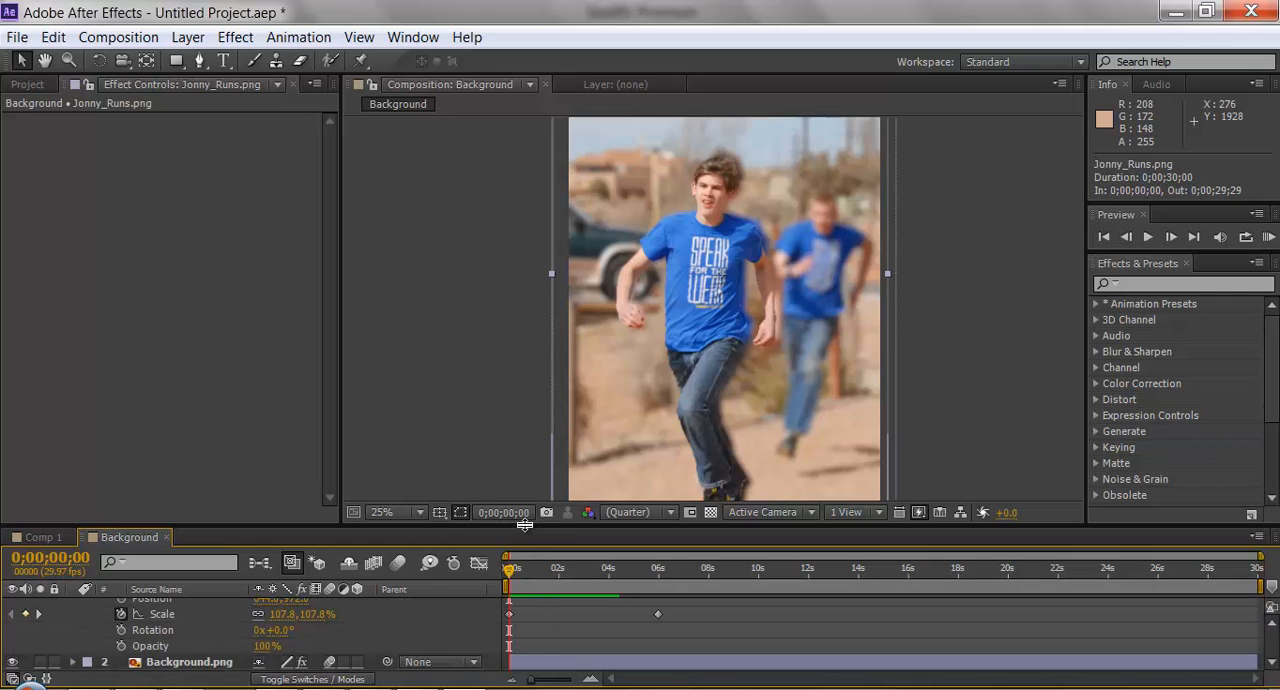
left_click_drag(524, 524, 523, 480)
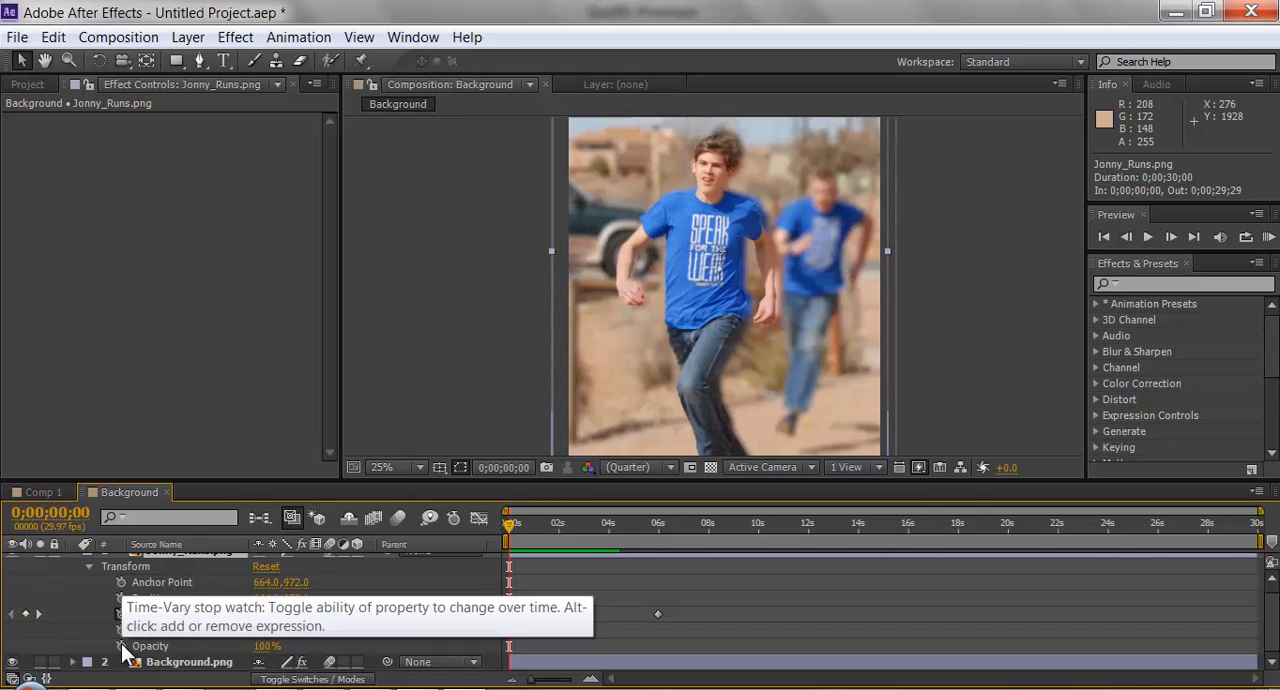
scroll(146, 624, "up", 1)
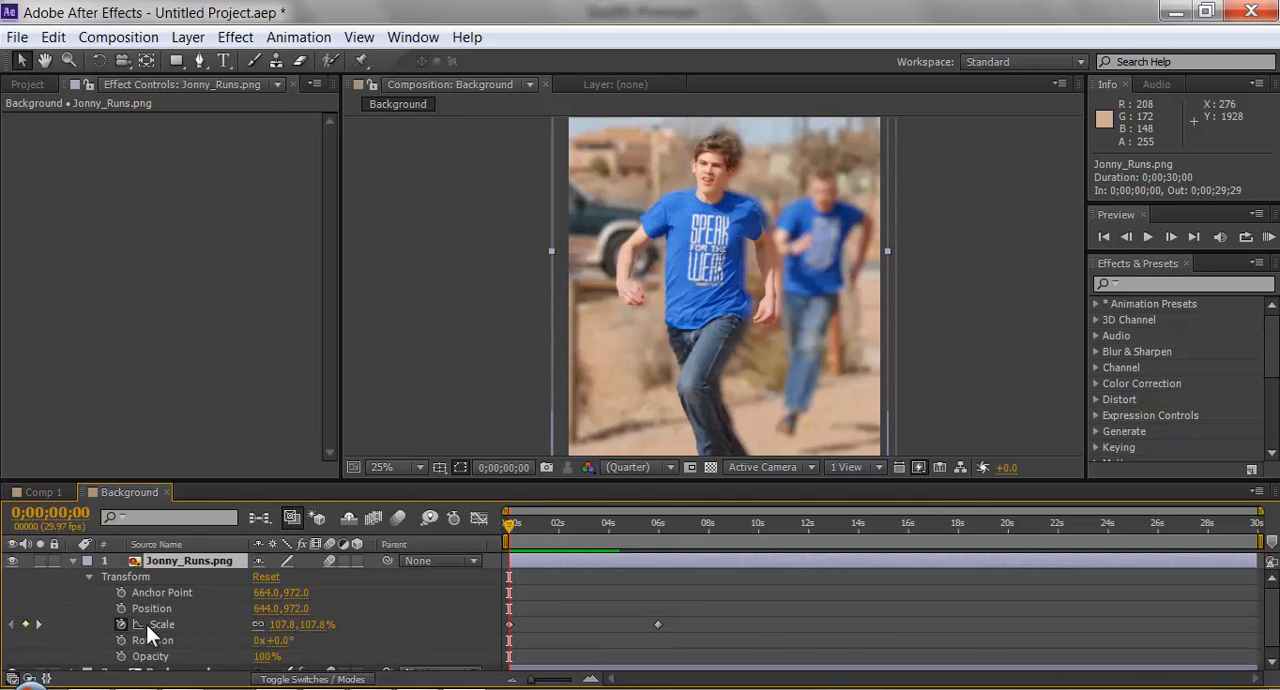
left_click(72, 560)
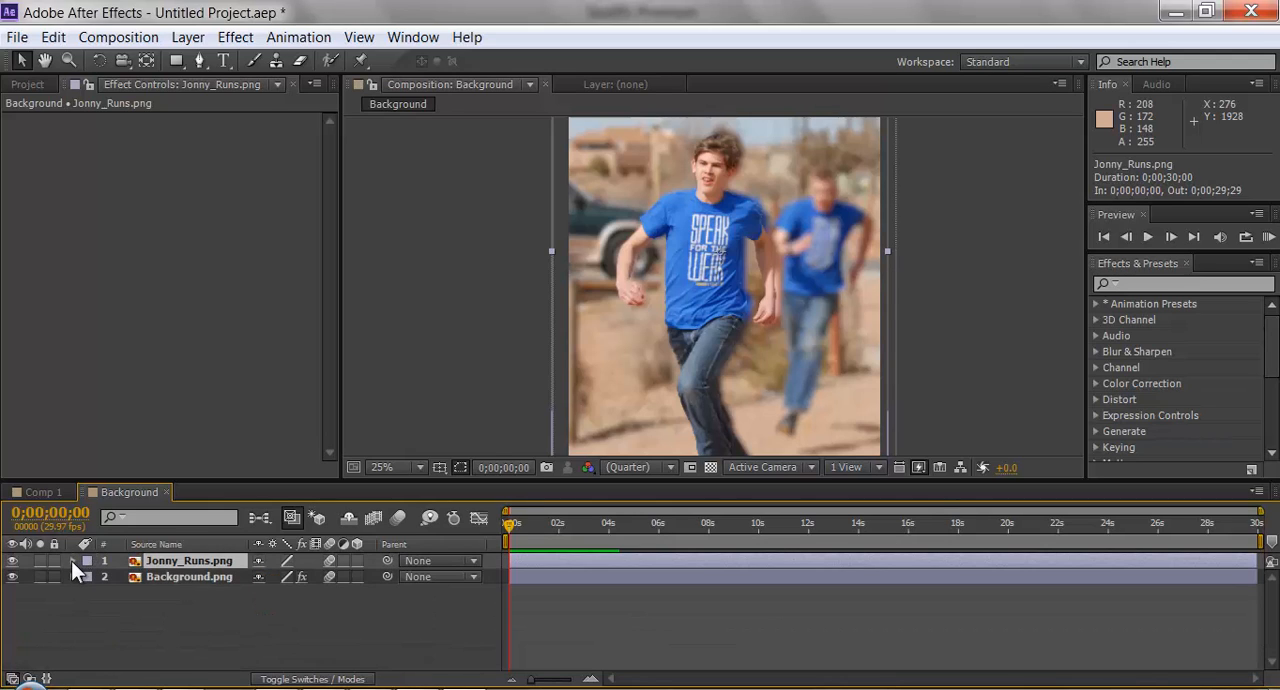
Replay the composition from its first frame to check the runner and background movement, stopping around five seconds.
left_click(1105, 236)
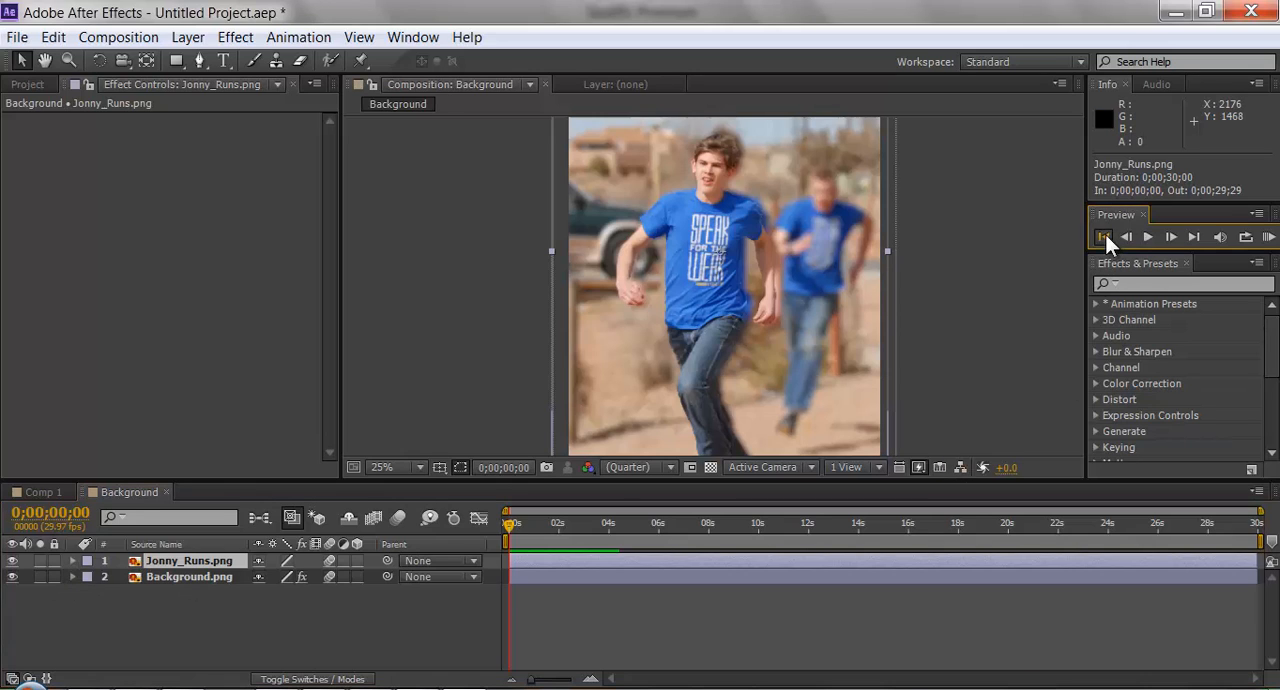
left_click(1156, 234)
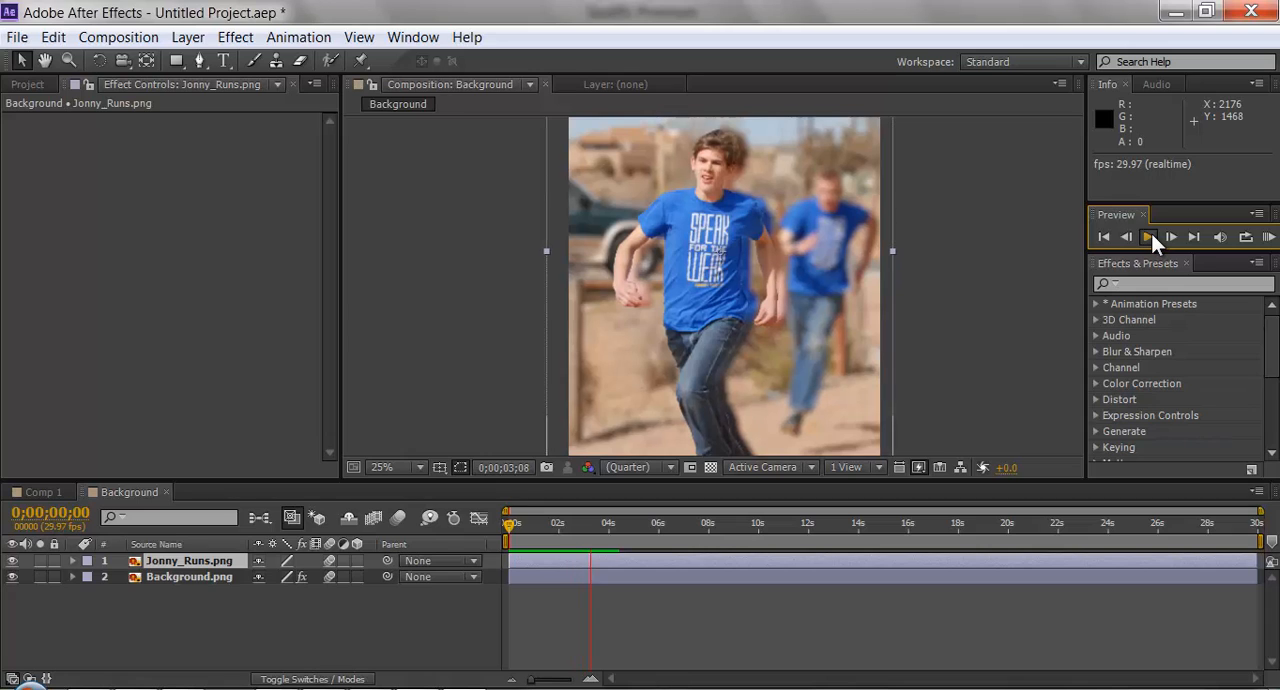
left_click(1151, 233)
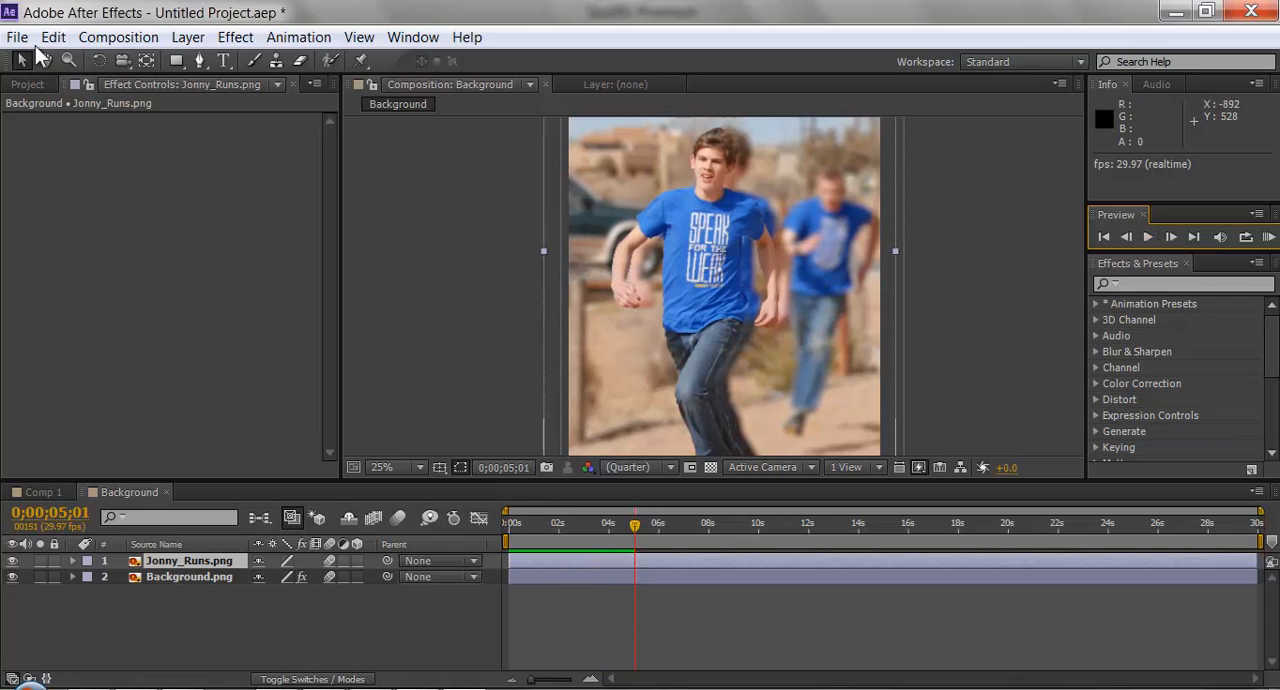
key("ctrl+s")
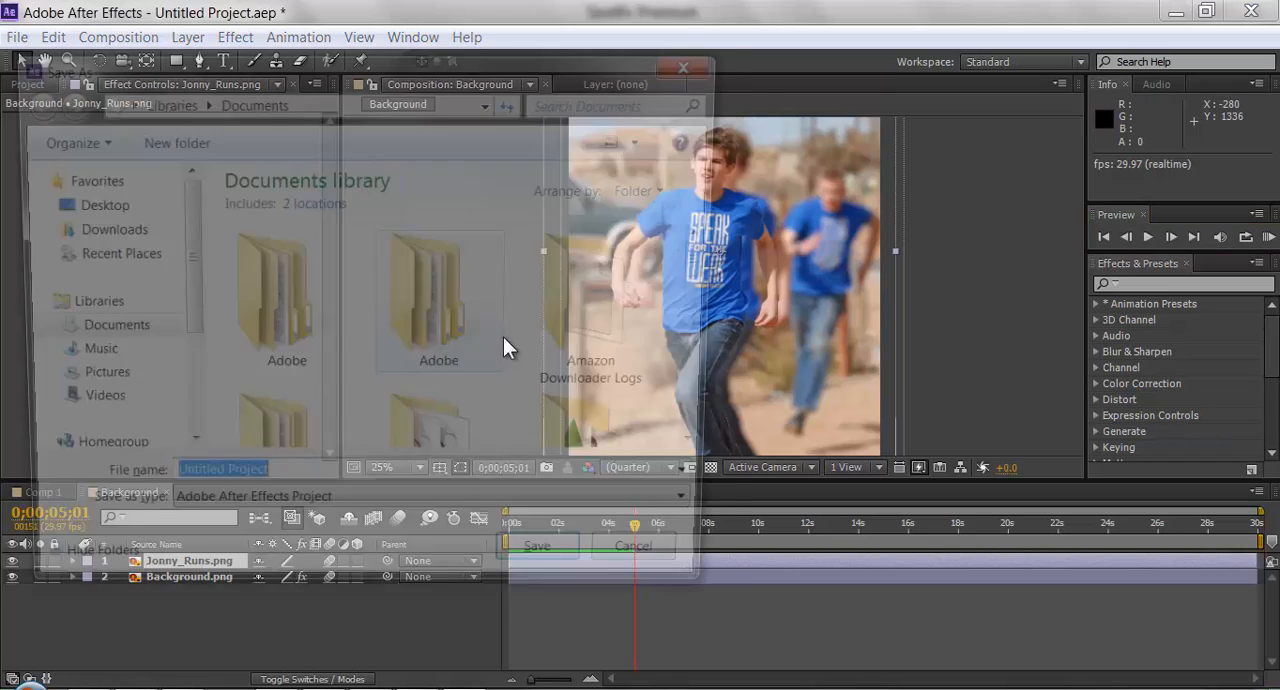
left_click(706, 63)
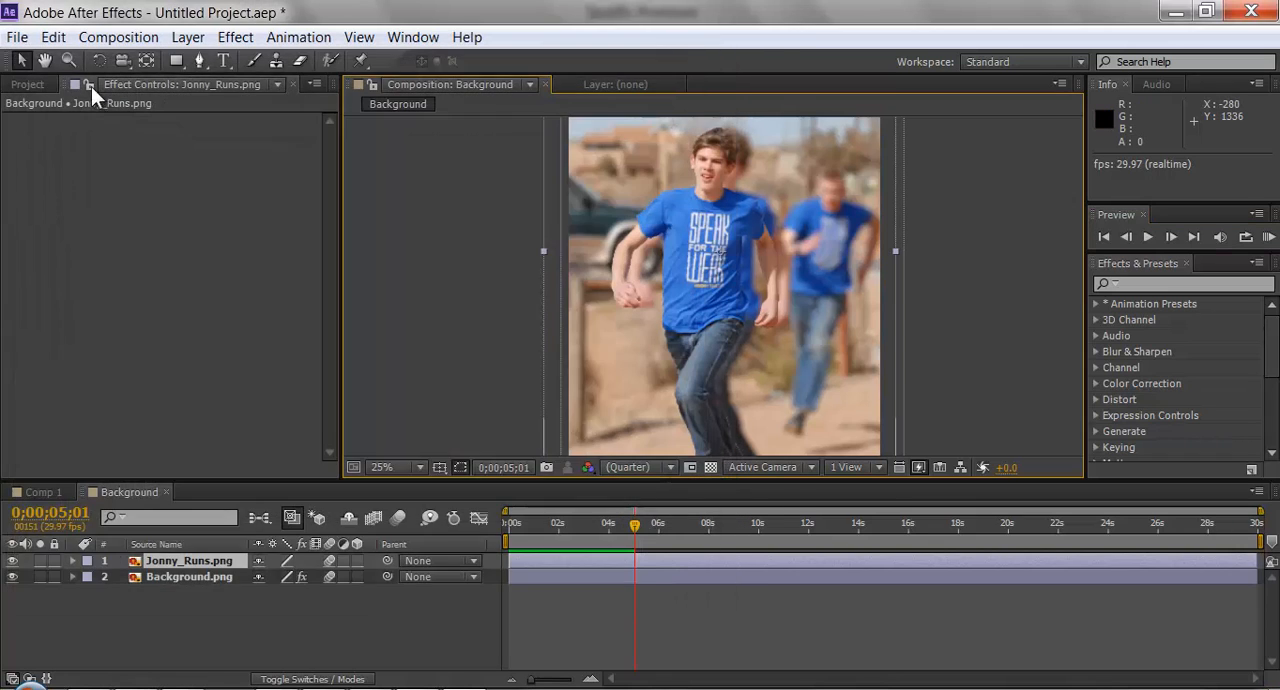
left_click(17, 37)
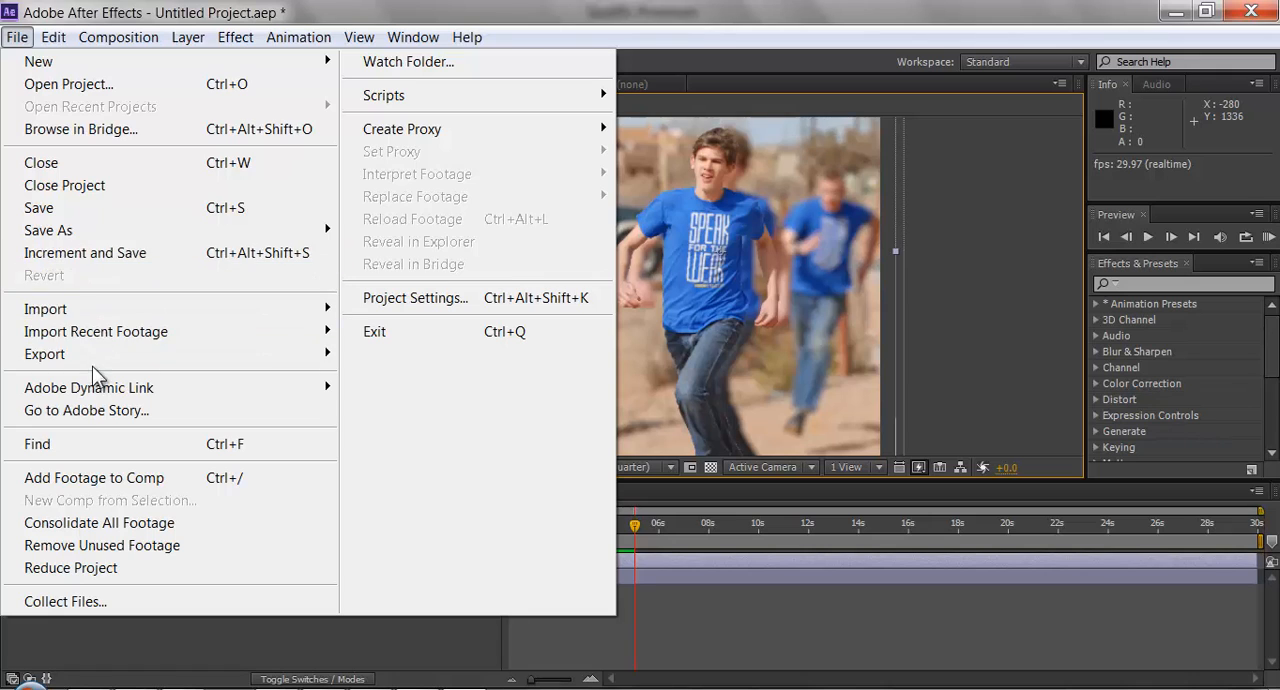
mouse_move(105, 360)
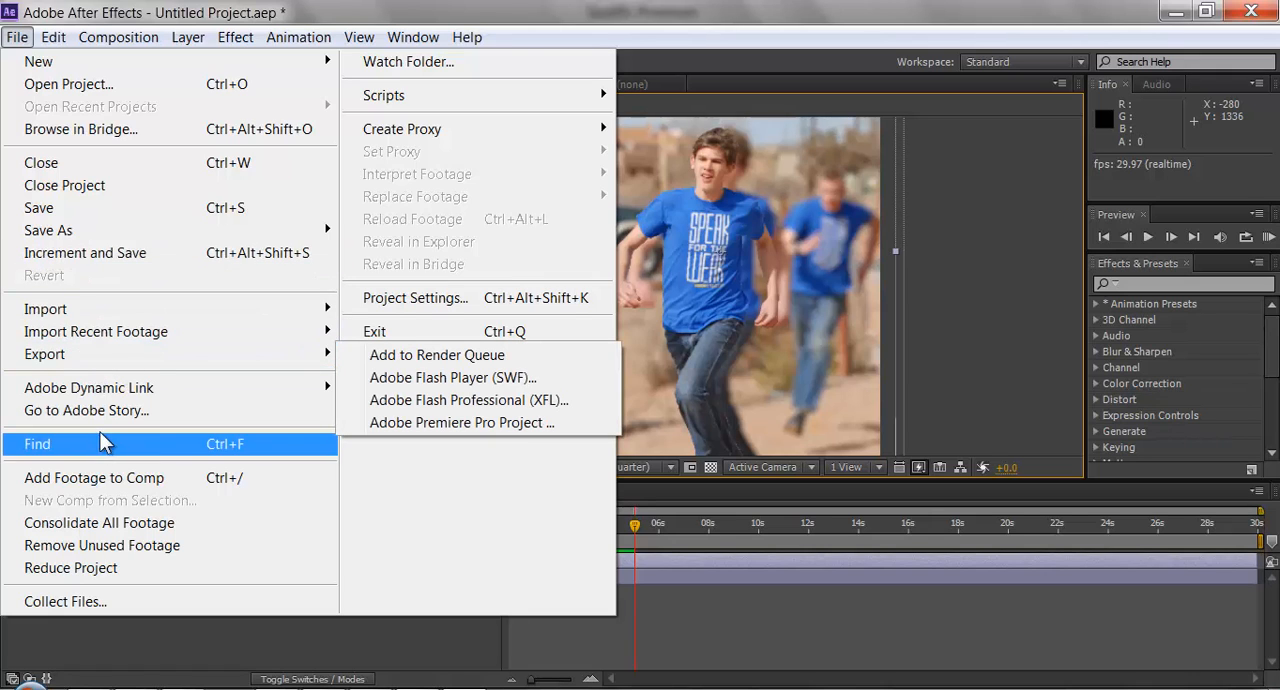
mouse_move(105, 40)
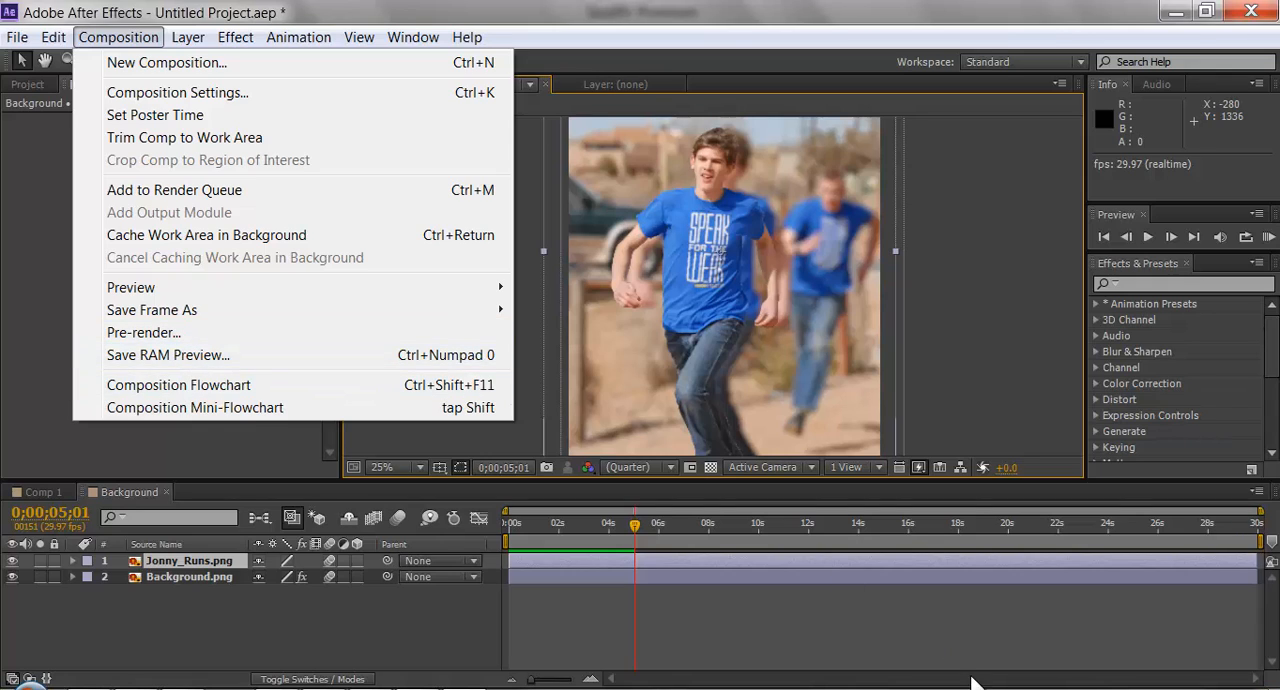
left_click(811, 590)
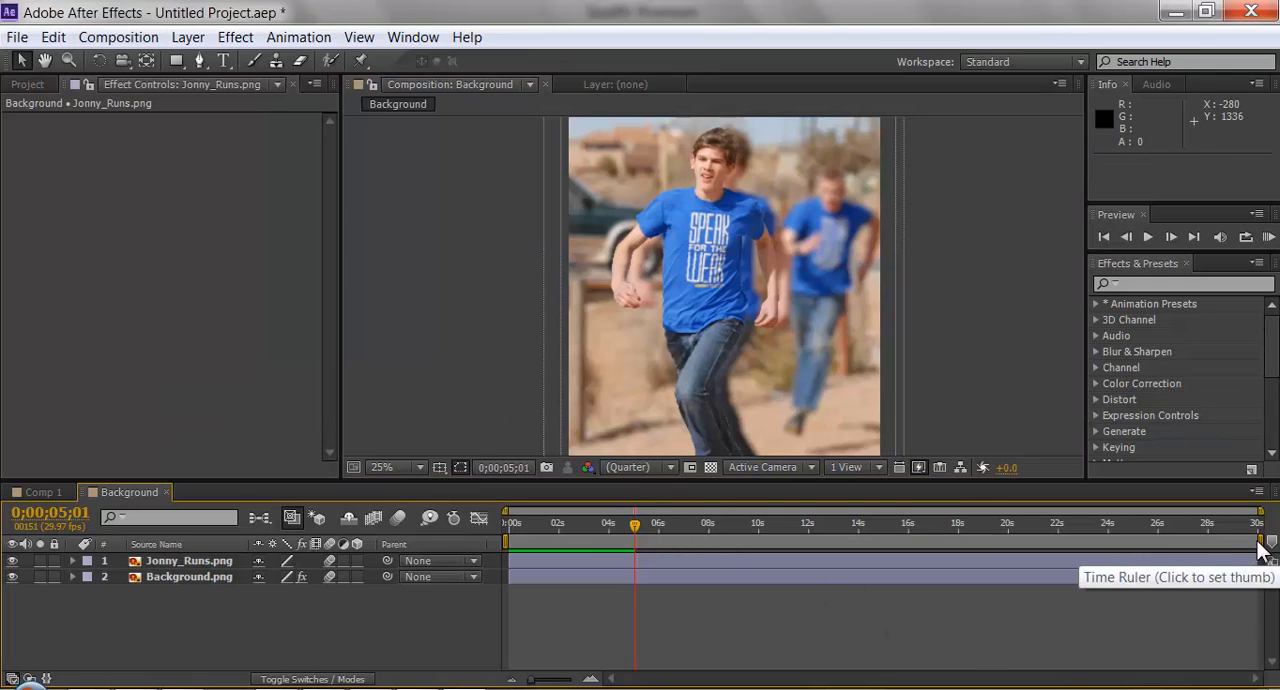
Shorten the composition's work area to end at 0;00;06;02 and move the current time back to 0 seconds.
left_click_drag(1260, 545, 665, 545)
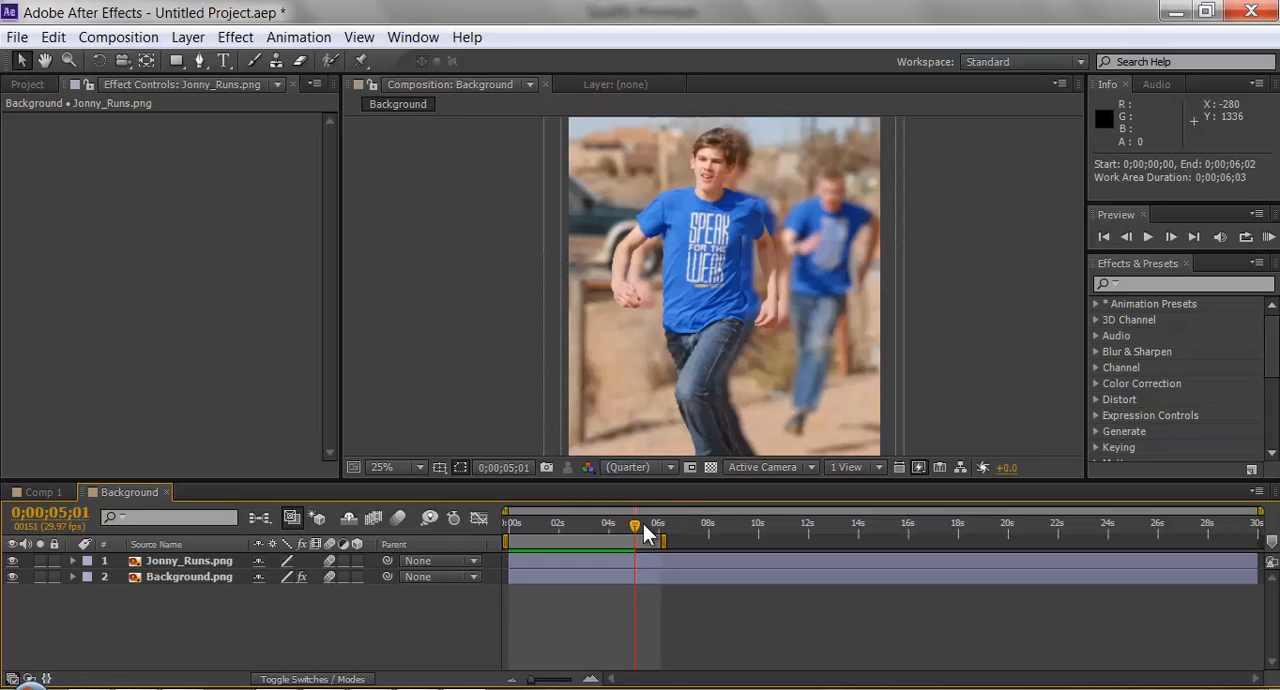
left_click_drag(636, 524, 507, 545)
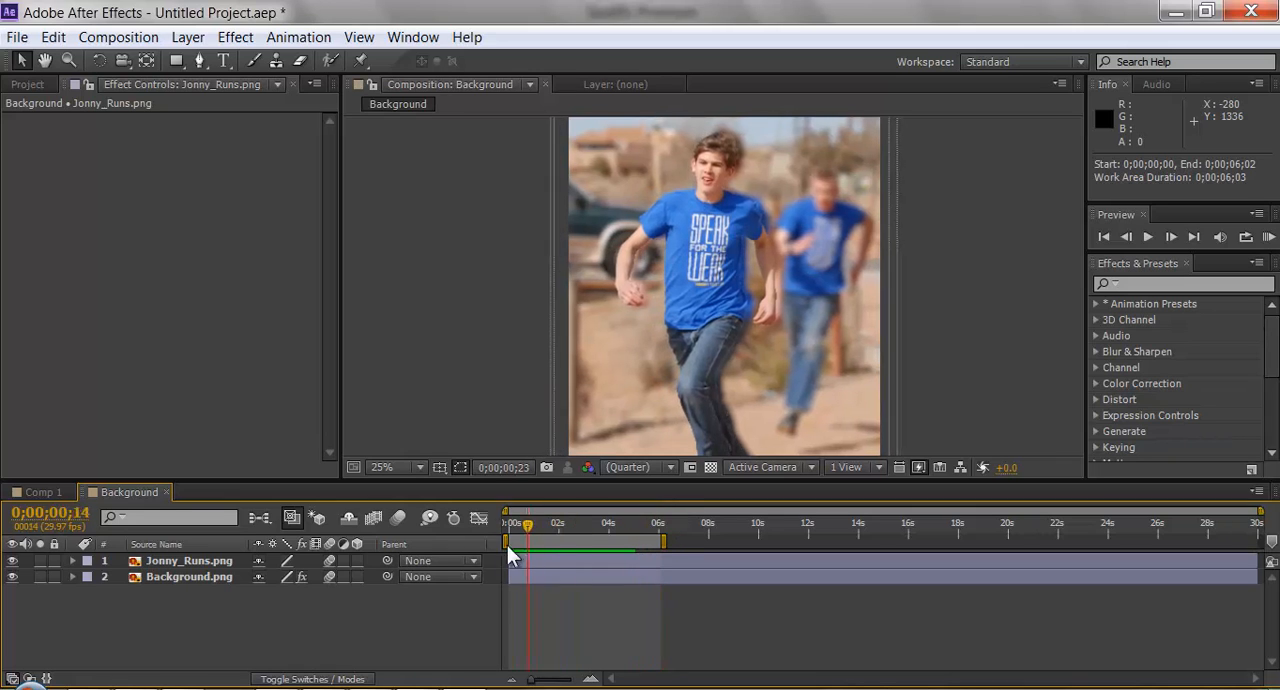
Trim the Background composition to its work area.
right_click(622, 540)
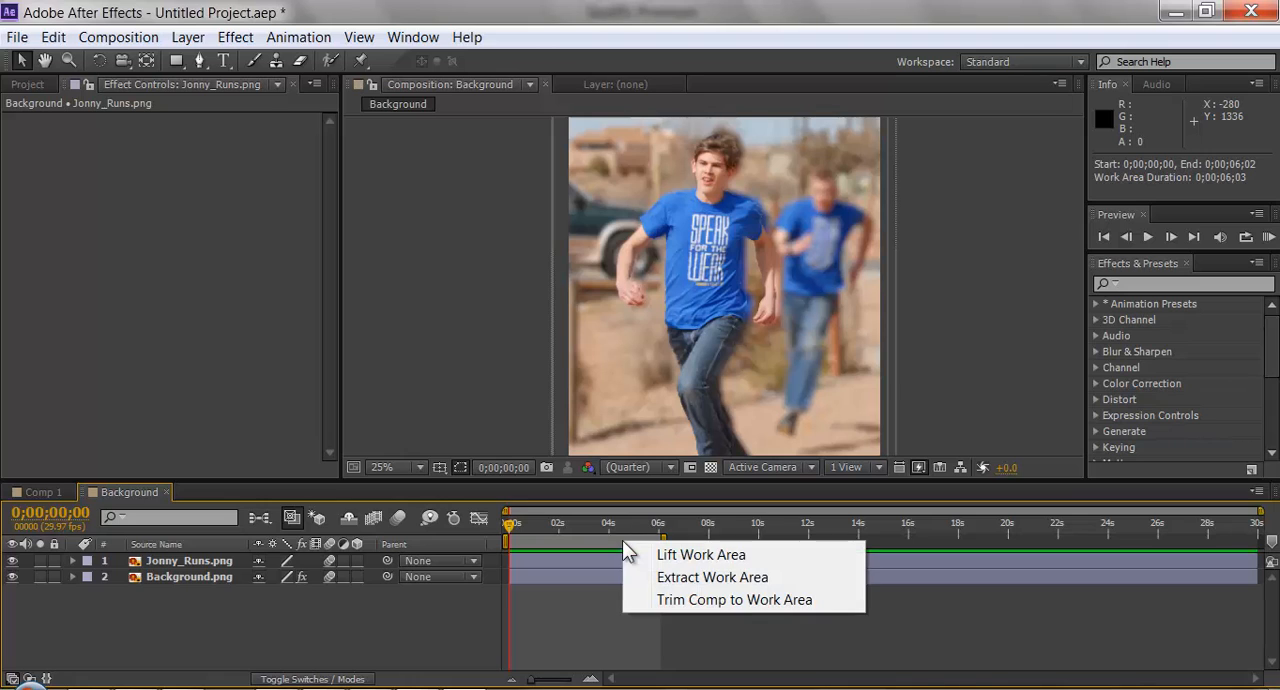
left_click(709, 597)
left_click(53, 37)
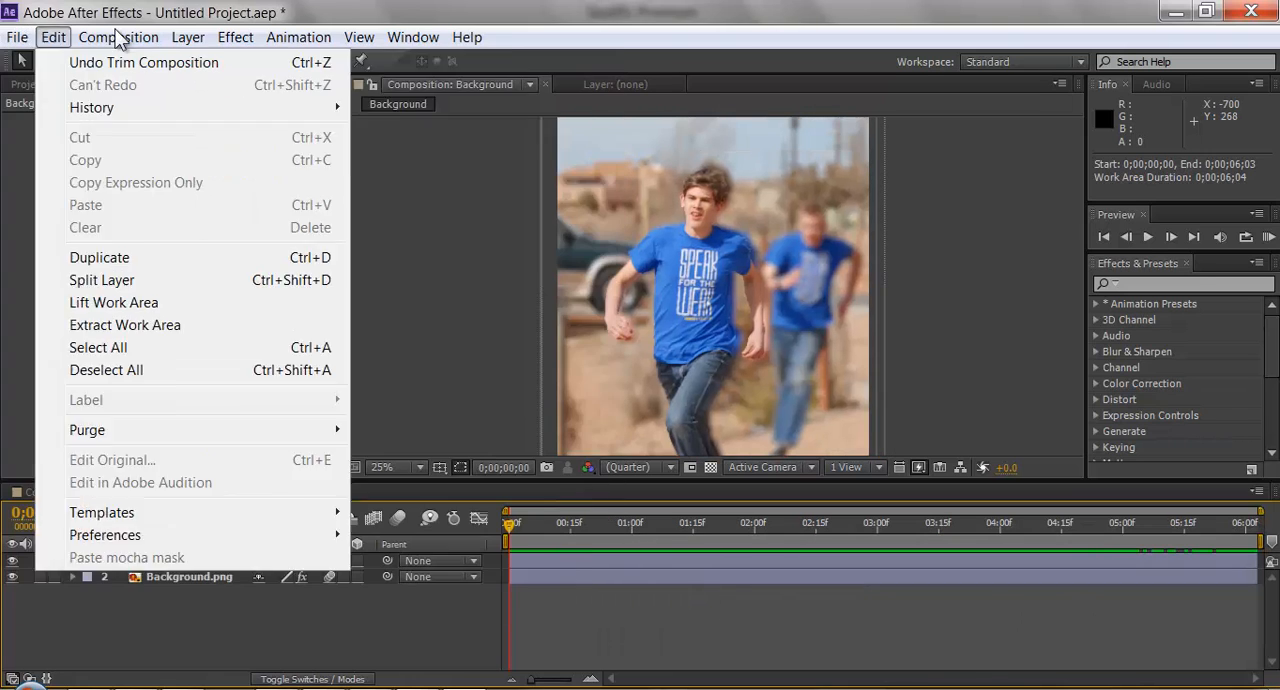
mouse_move(118, 37)
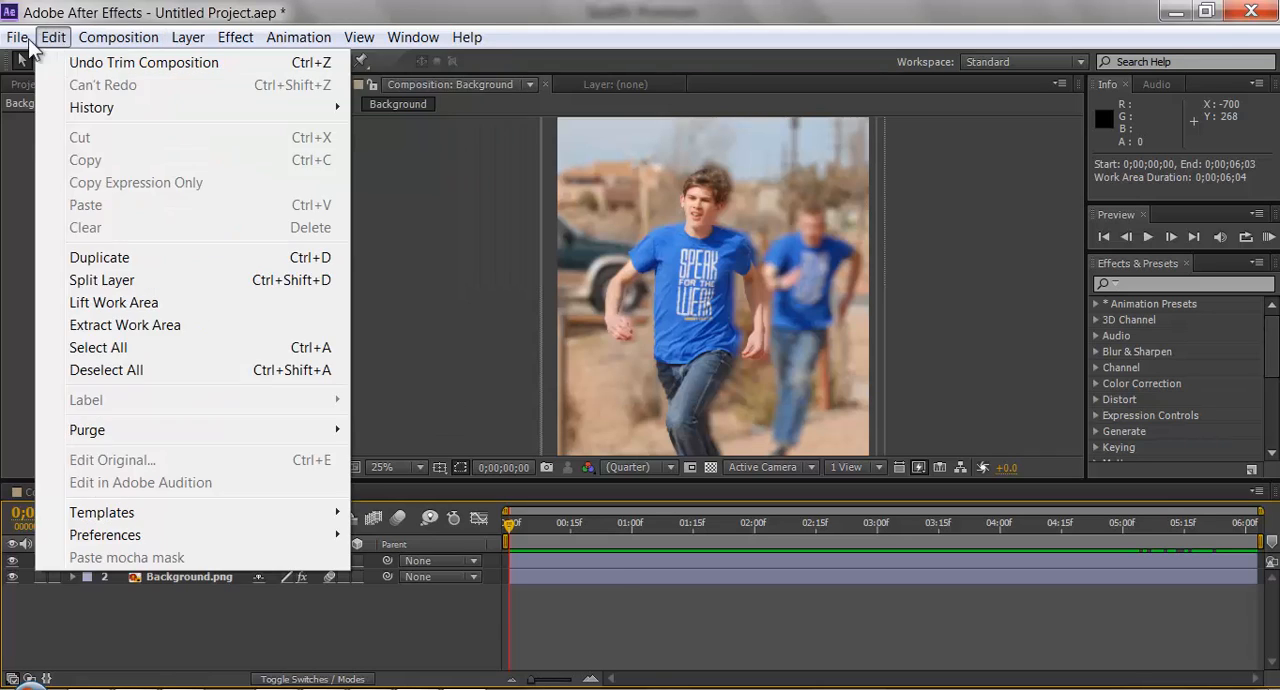
mouse_move(19, 40)
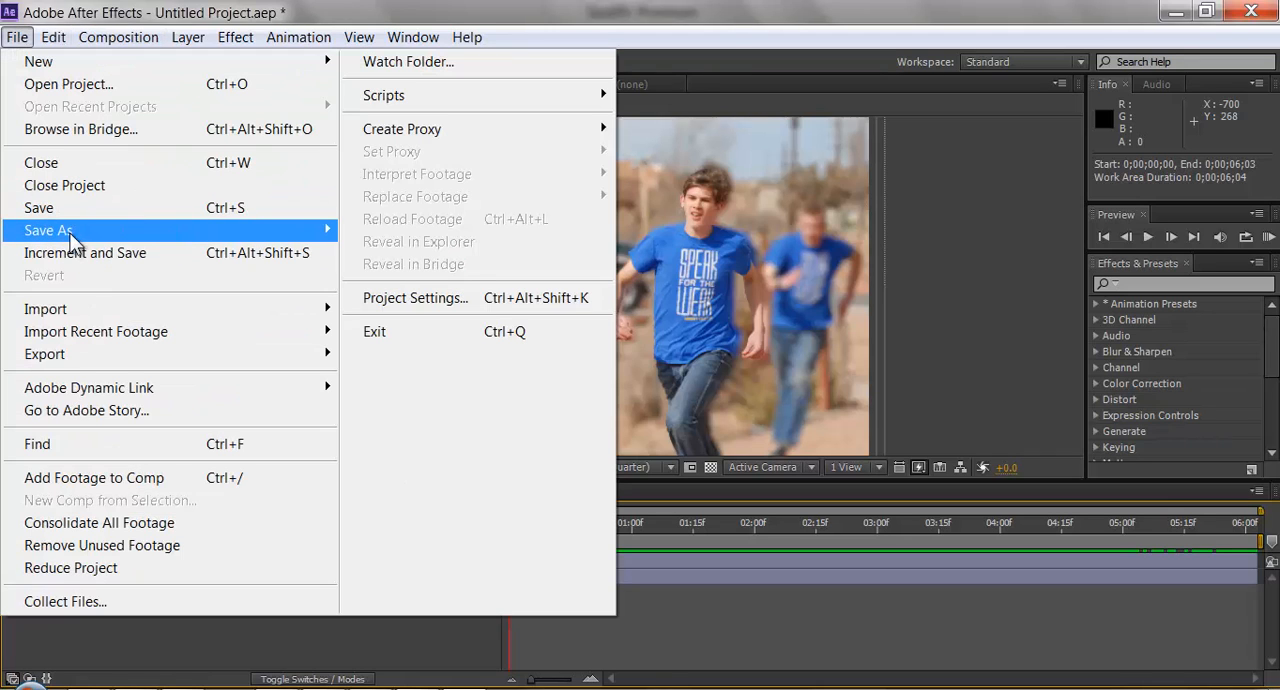
mouse_move(71, 238)
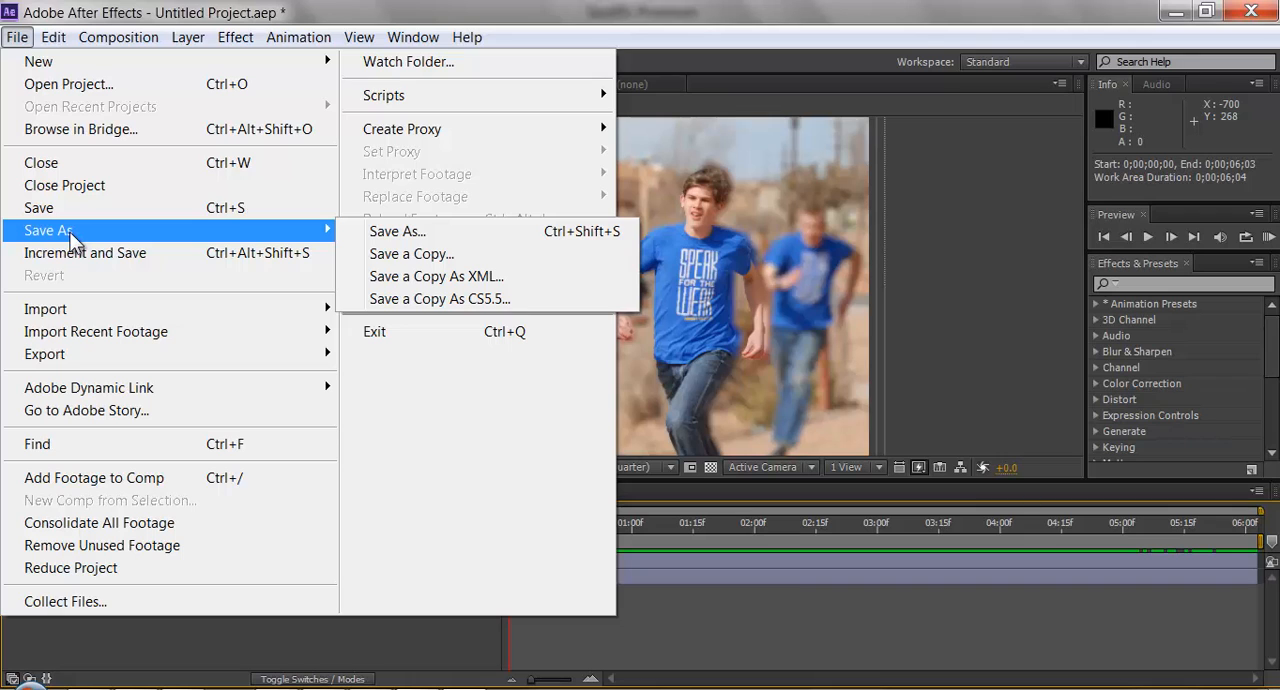
left_click(487, 235)
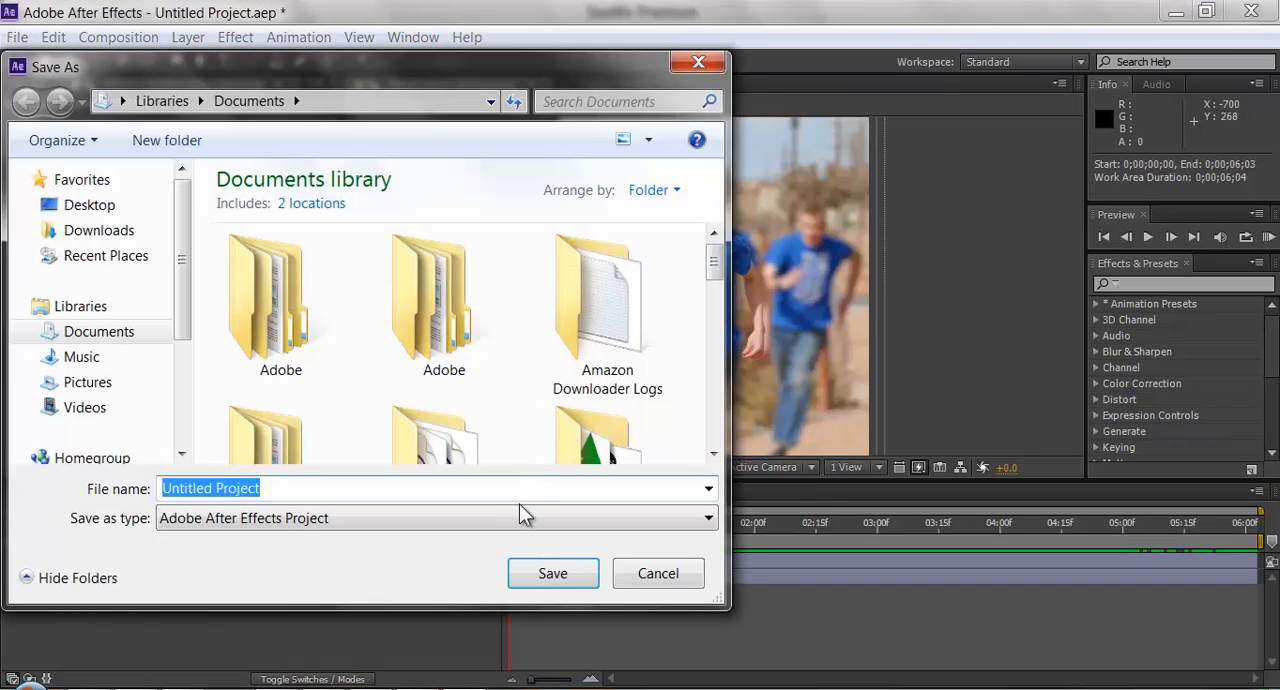
left_click(499, 524)
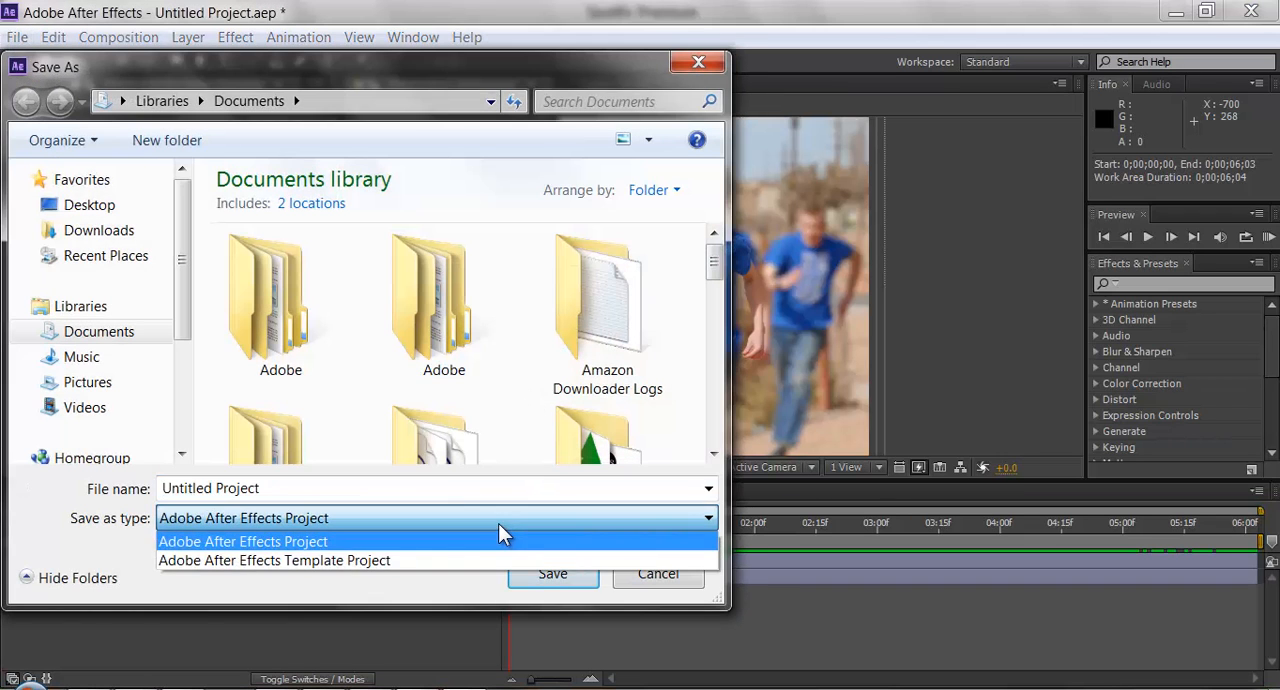
left_click(498, 523)
left_click(660, 575)
Add the Background composition to the render queue and bring the queue into view.
left_click(118, 37)
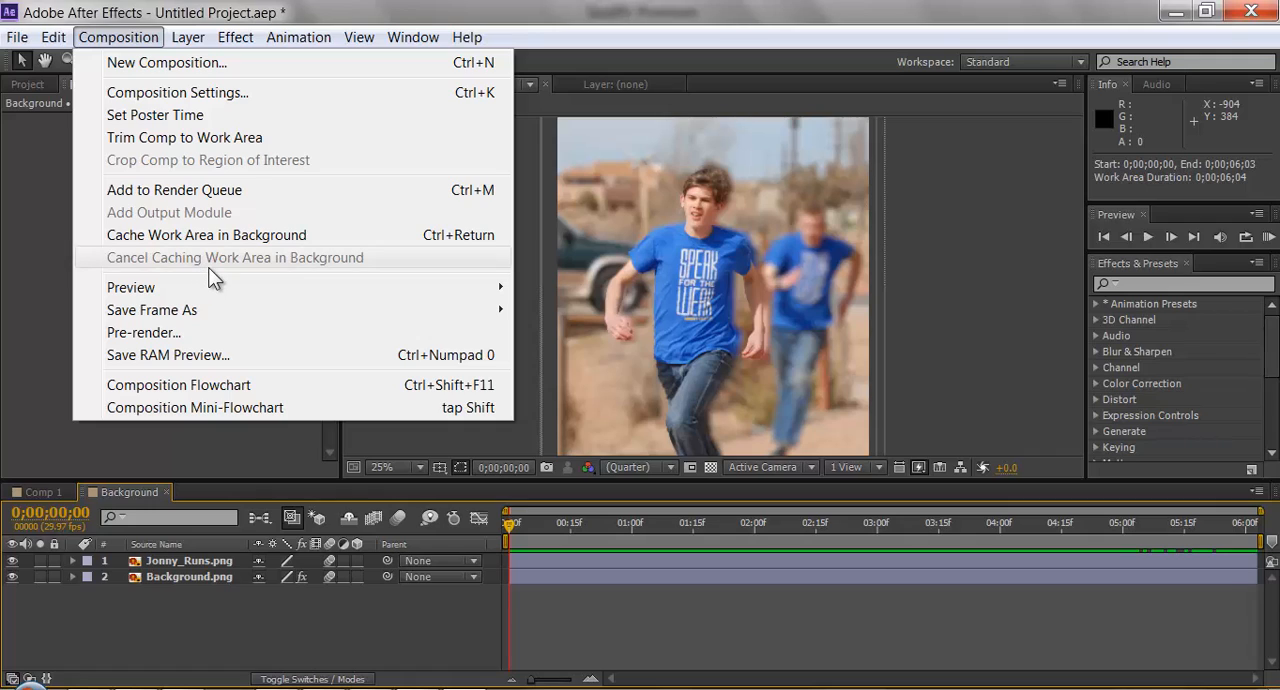
left_click(201, 189)
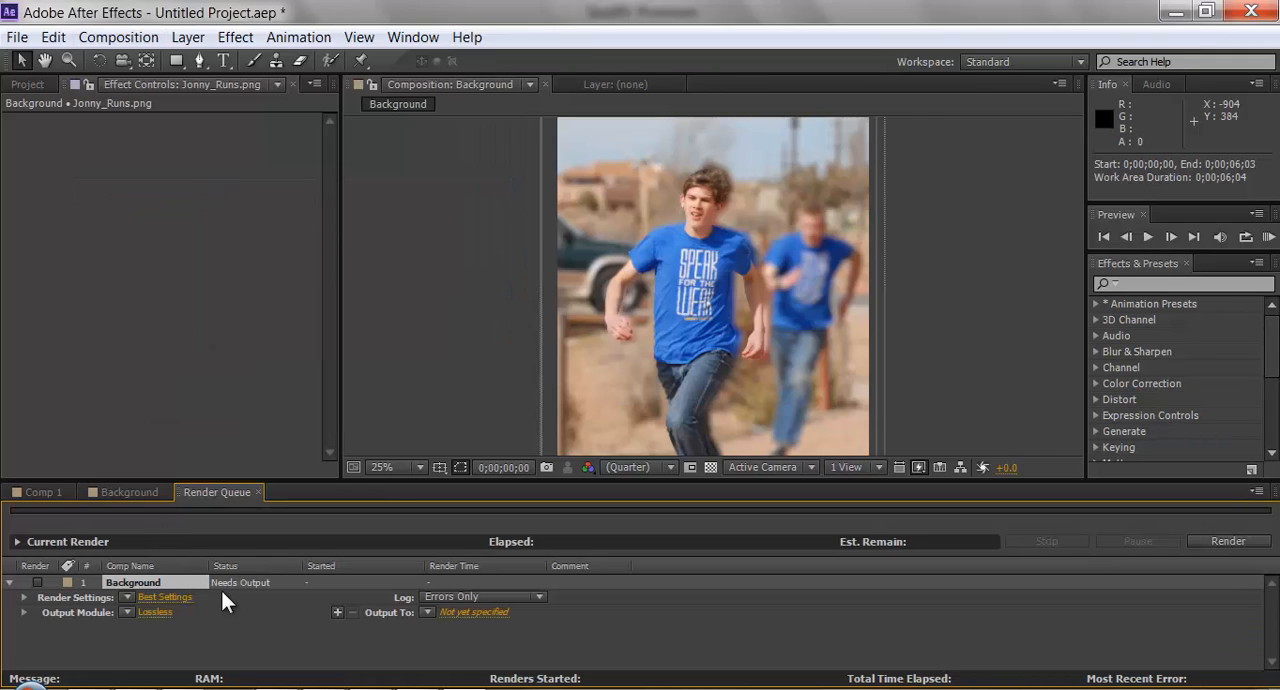
left_click(117, 37)
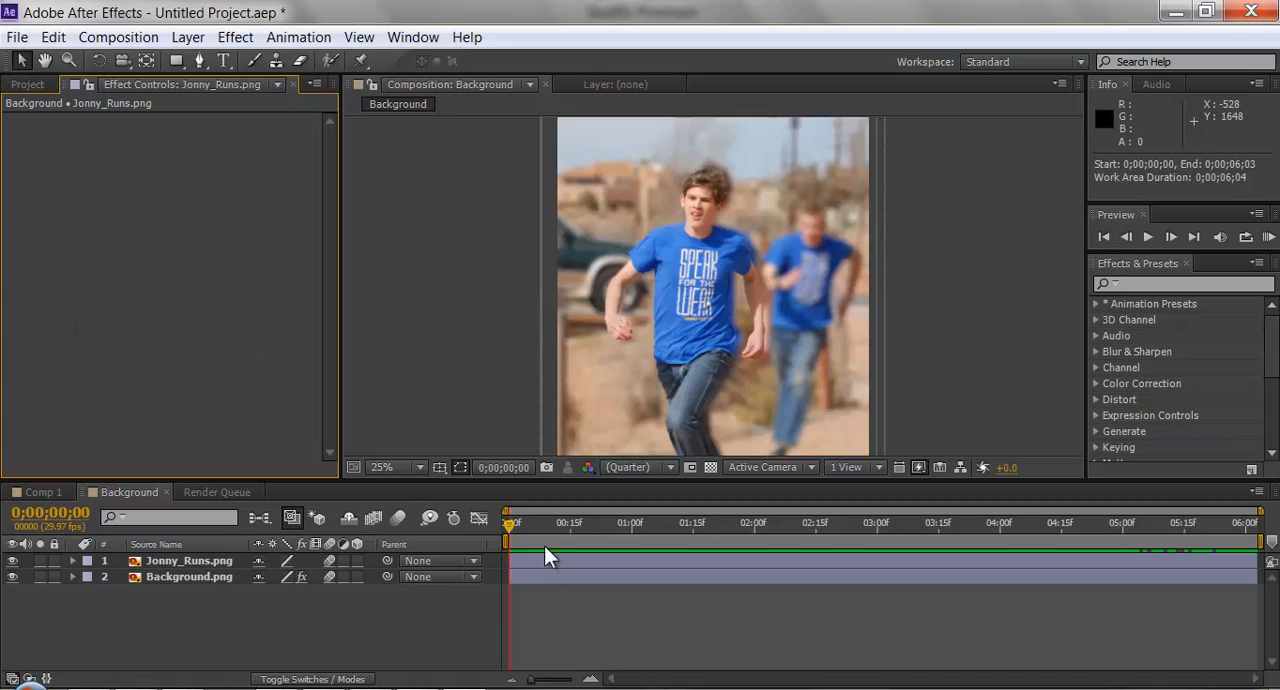
left_click(217, 492)
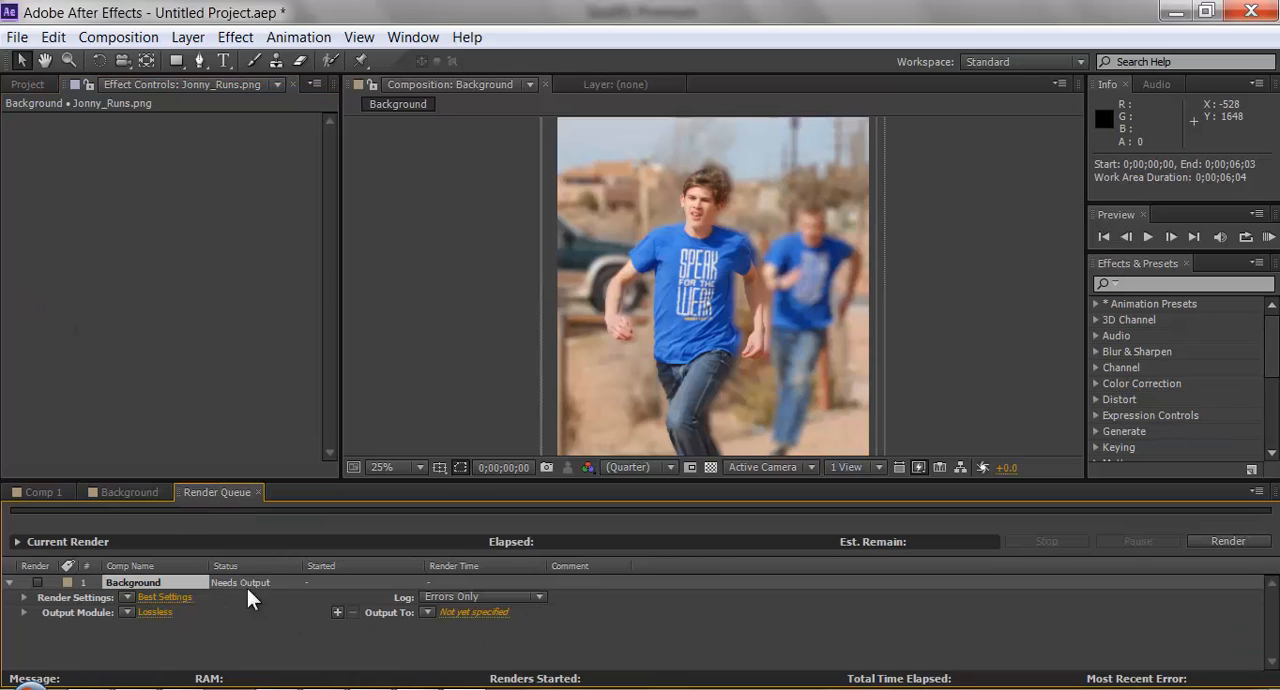
Set the queued Background render to output as an AVI named Chase thing in the Videos library.
left_click(471, 612)
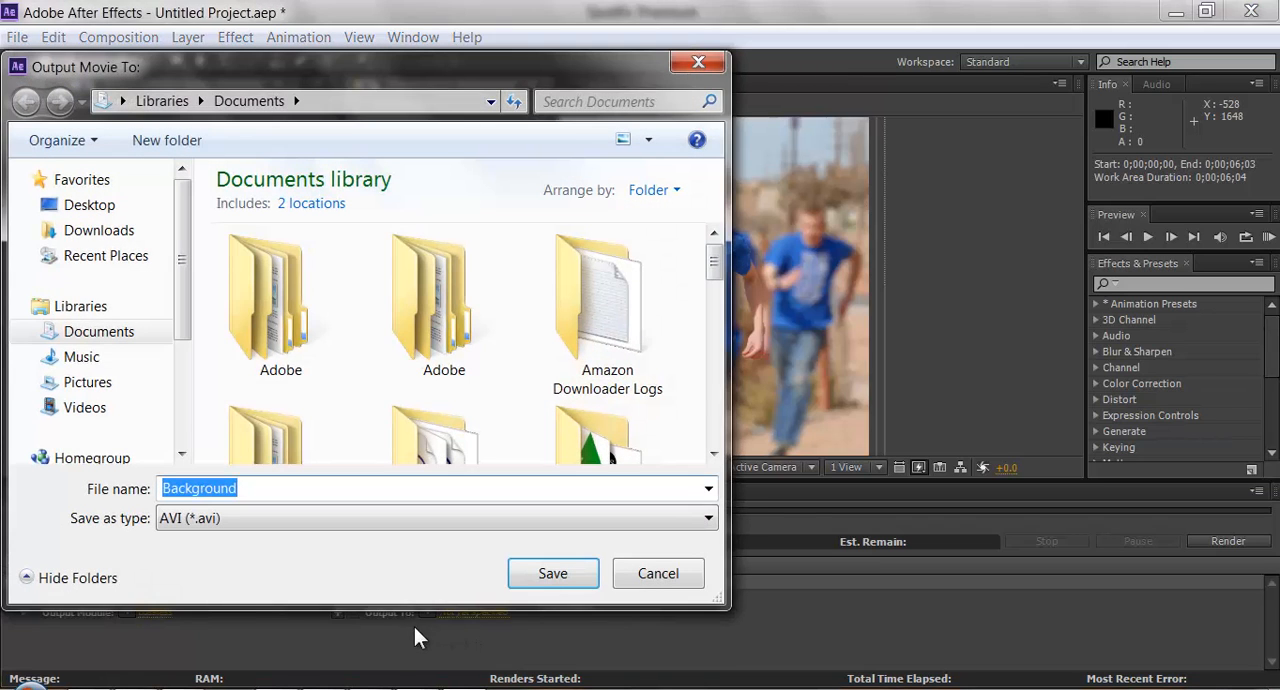
left_click(100, 408)
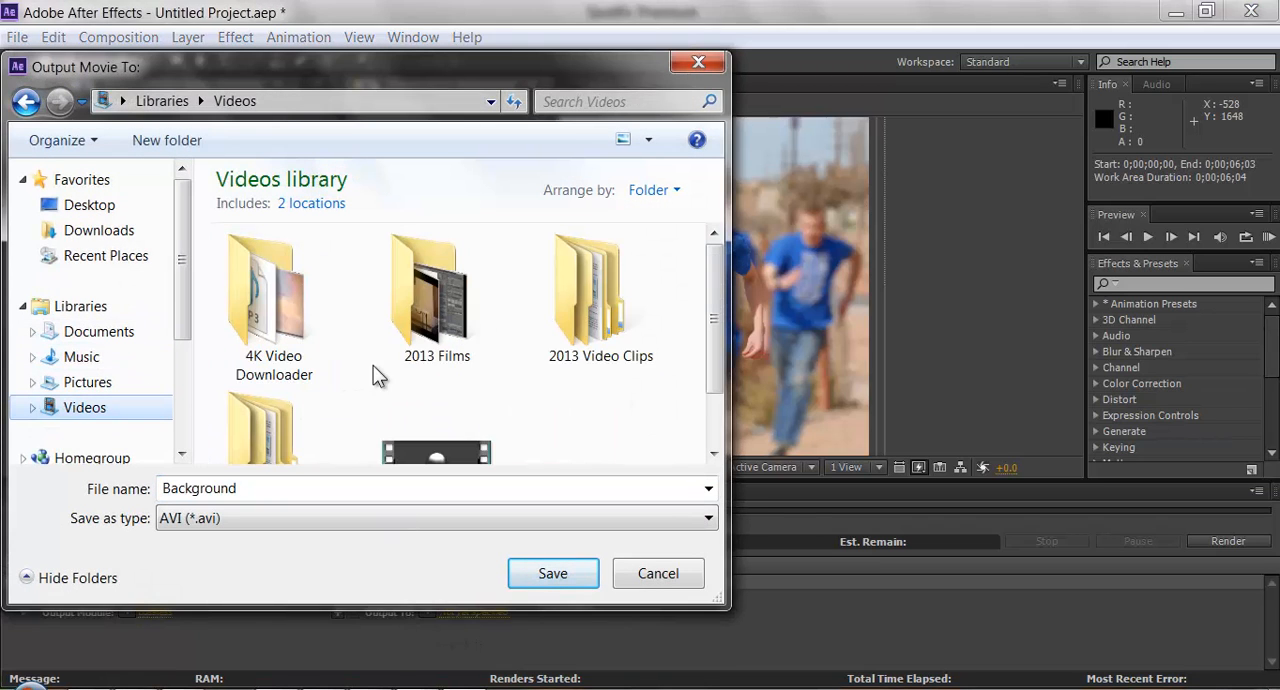
double_click(316, 487)
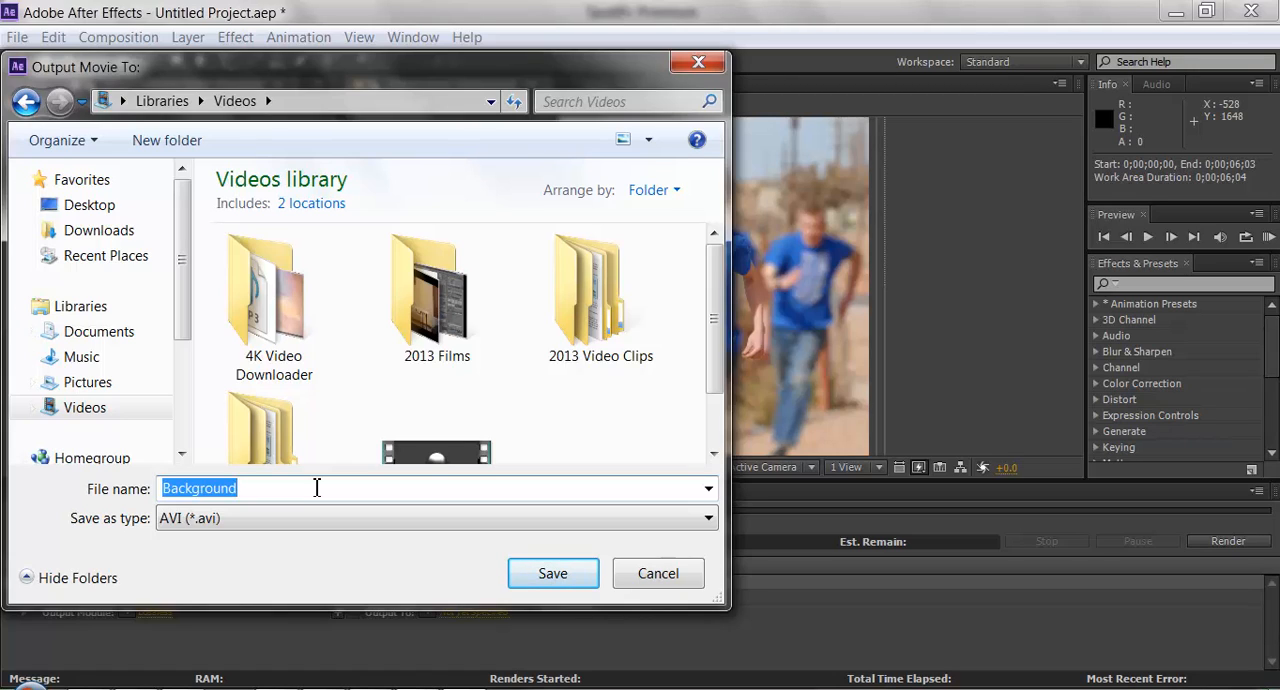
type("Chase ")
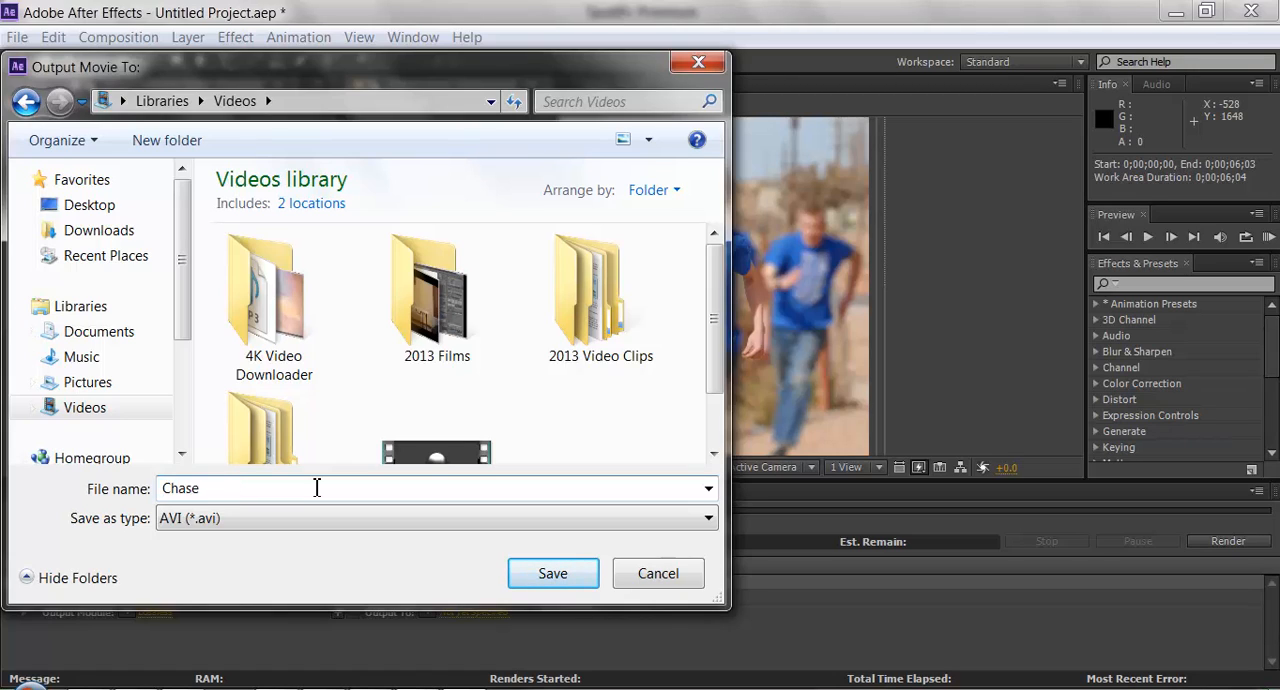
type("thing")
key("Return")
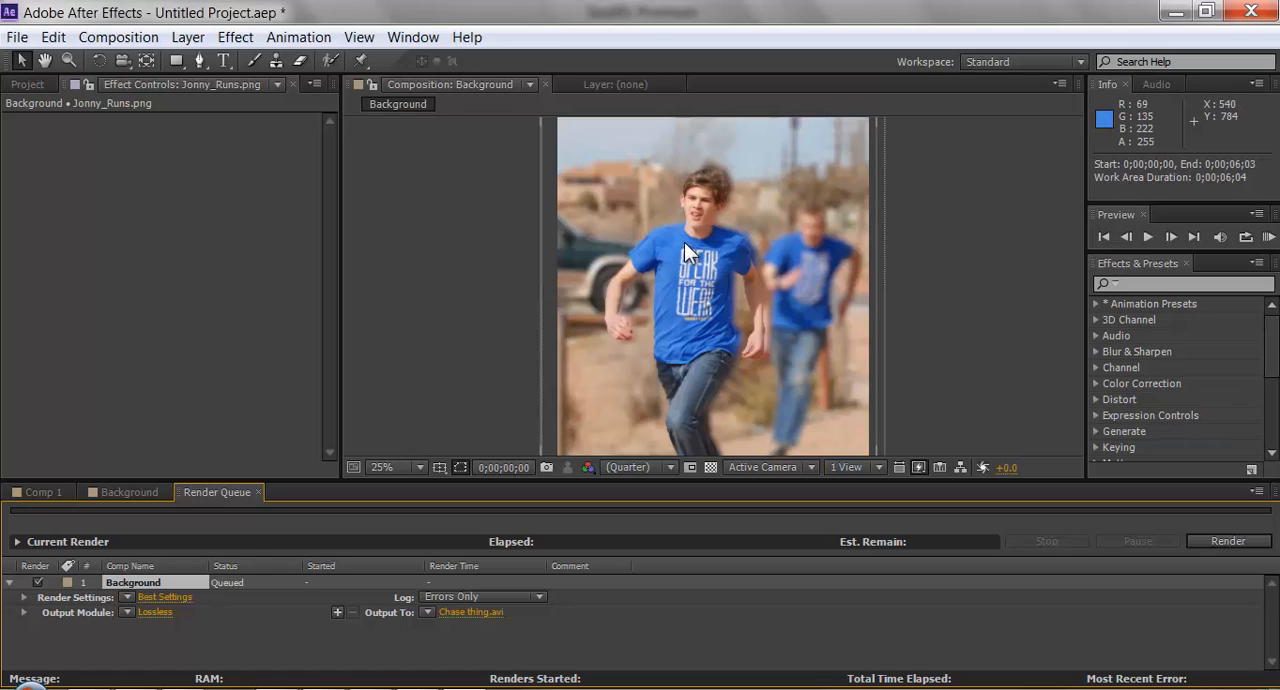
Inspect the whole frame and the edges of the cut-out runner against the blurred background at different magnifications.
scroll(774, 253, "down", 1)
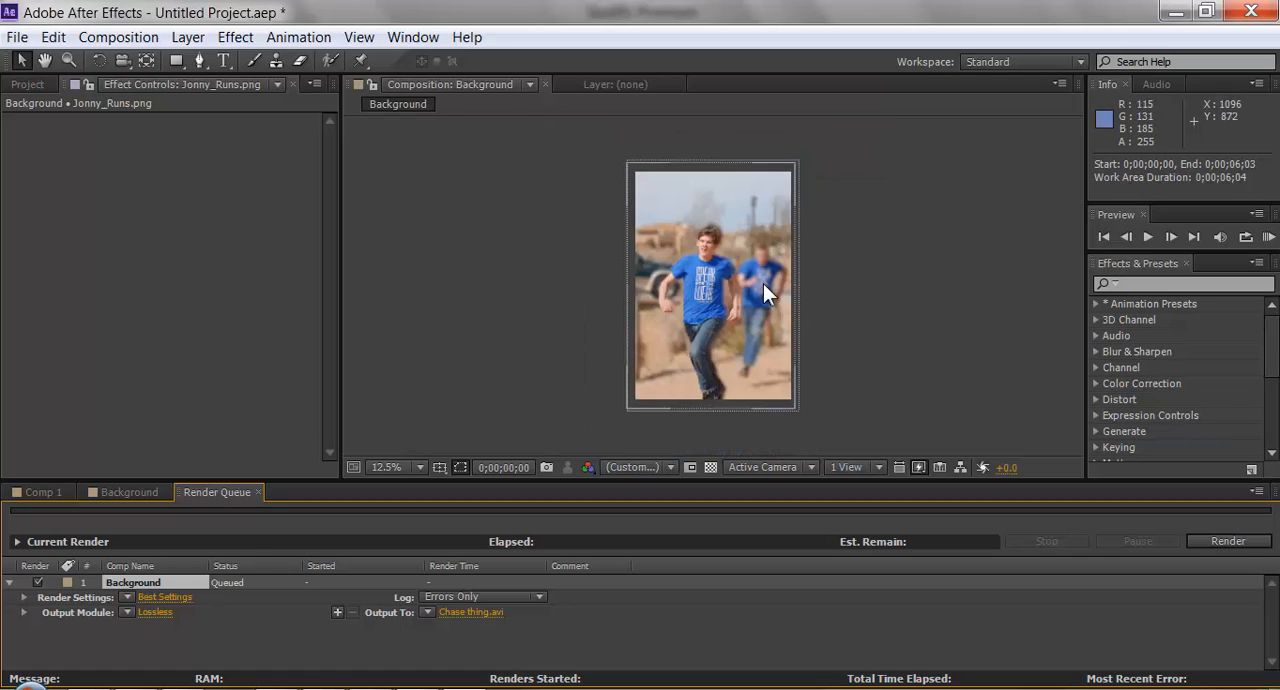
scroll(763, 283, "up", 2)
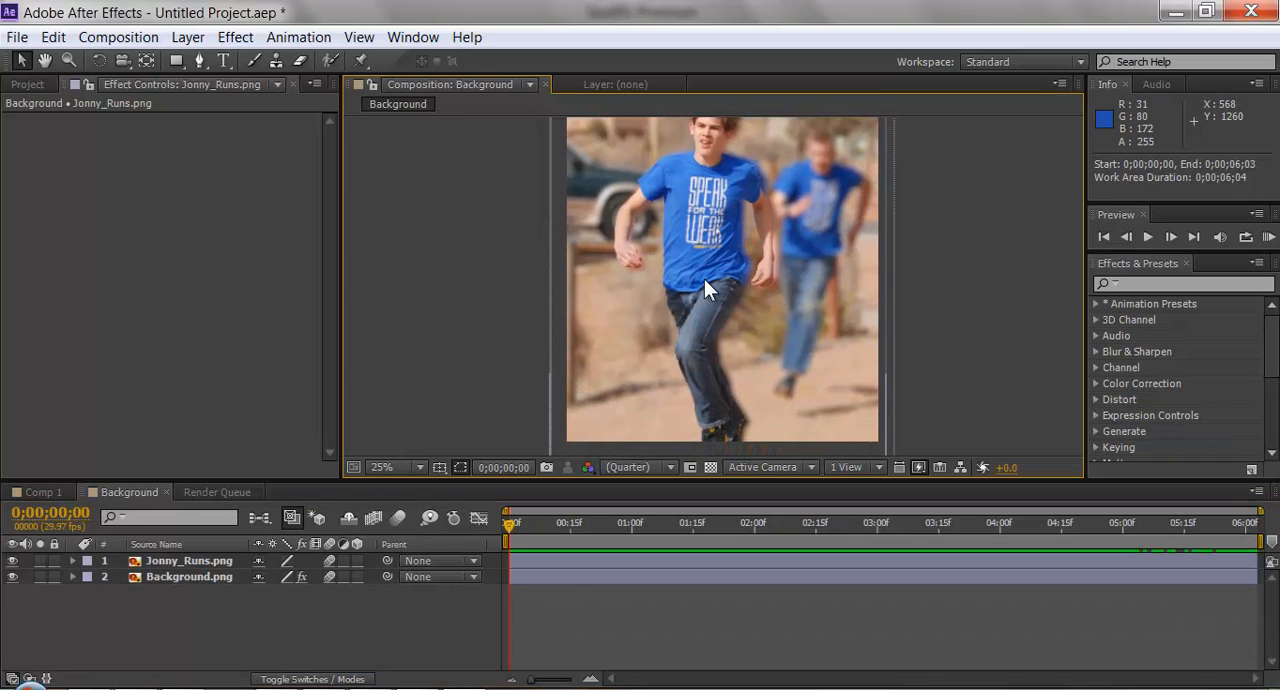
left_click_drag(759, 258, 776, 367)
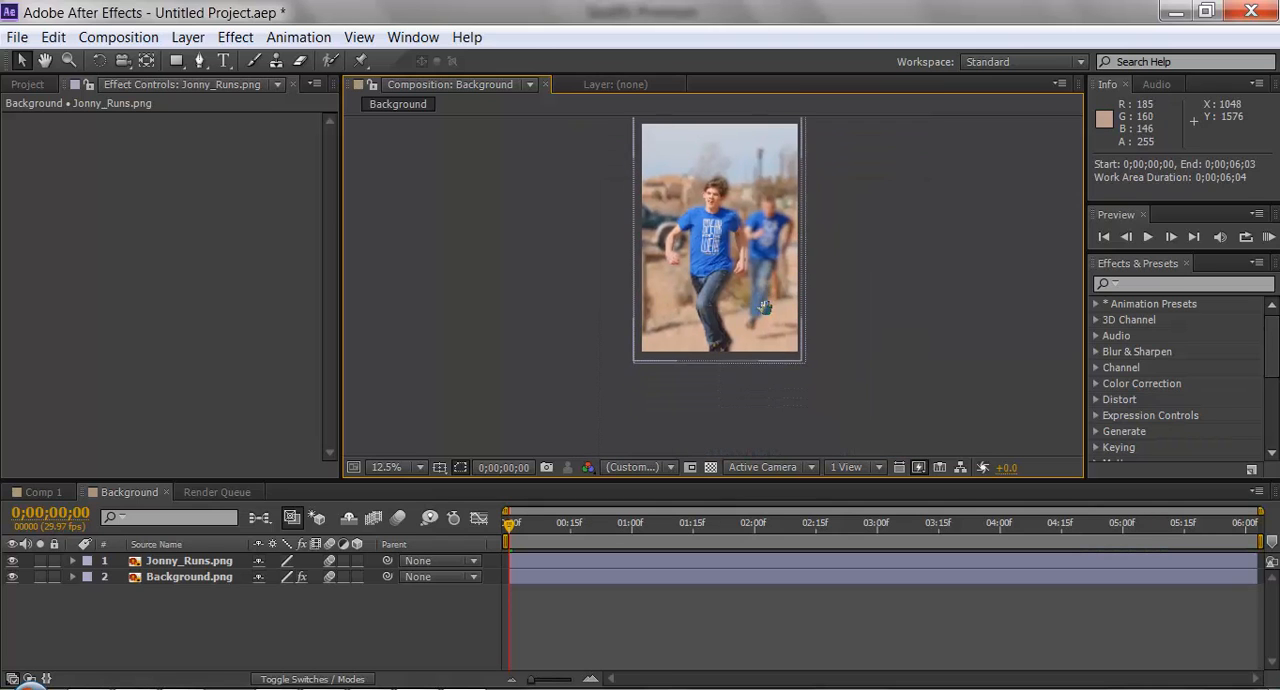
scroll(770, 329, "up", 2)
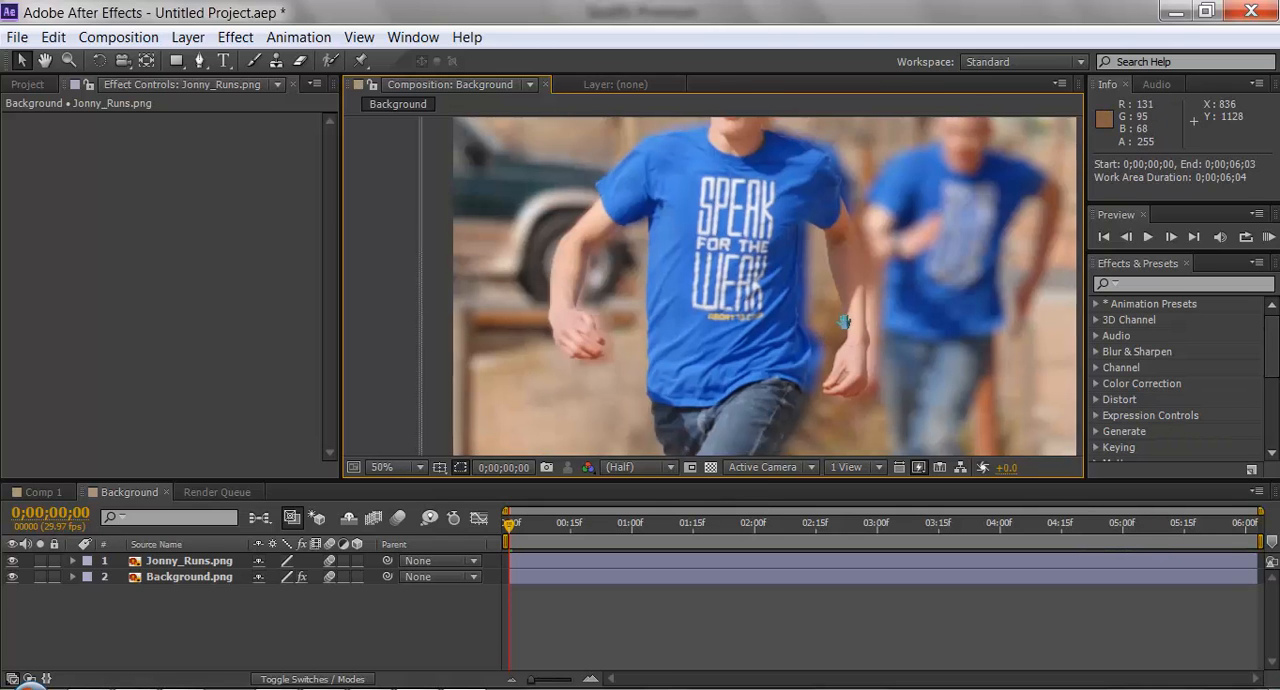
left_click_drag(843, 327, 775, 291)
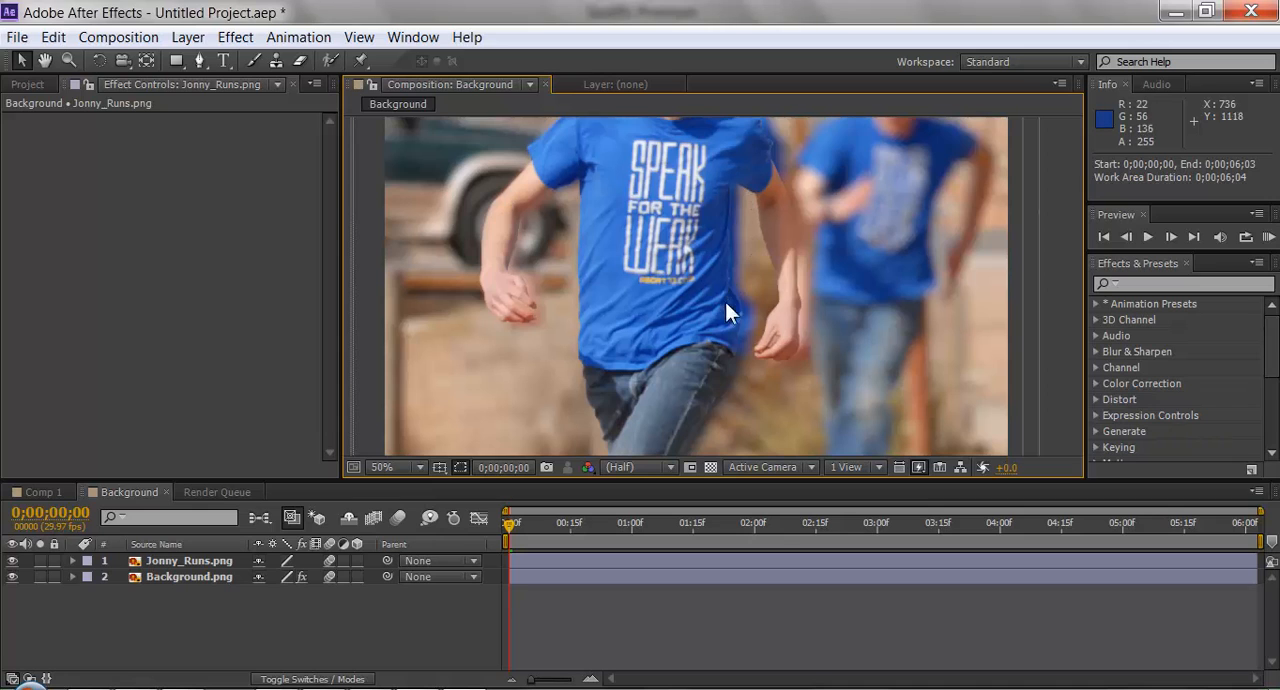
scroll(725, 247, "down", 4)
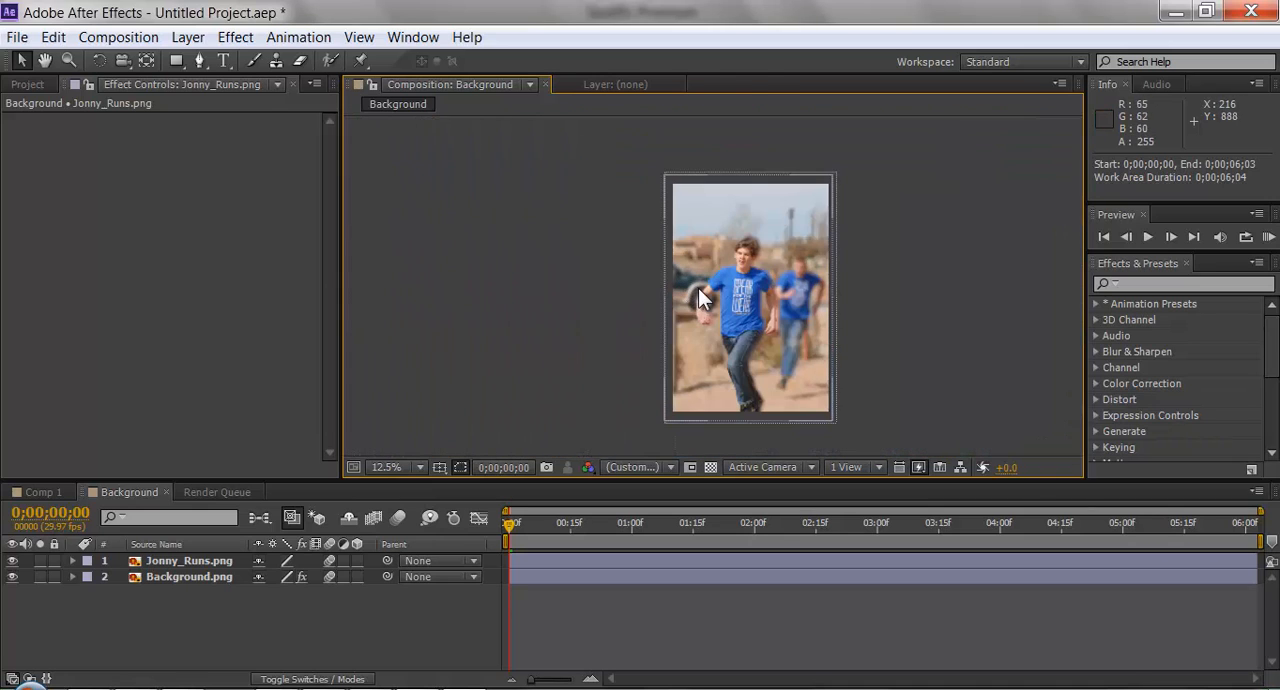
left_click_drag(749, 307, 727, 303)
scroll(727, 303, "up", 2)
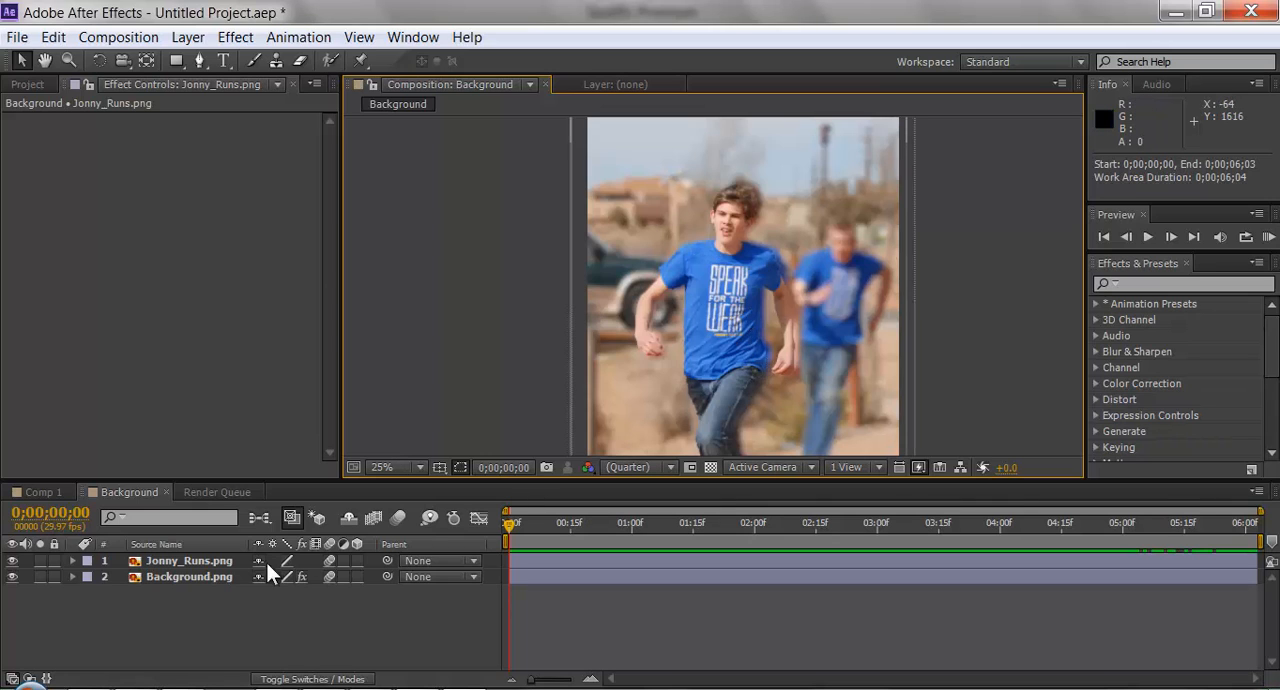
Apply a Gaussian Blur effect to the Jonny_Runs.png layer.
left_click(204, 563)
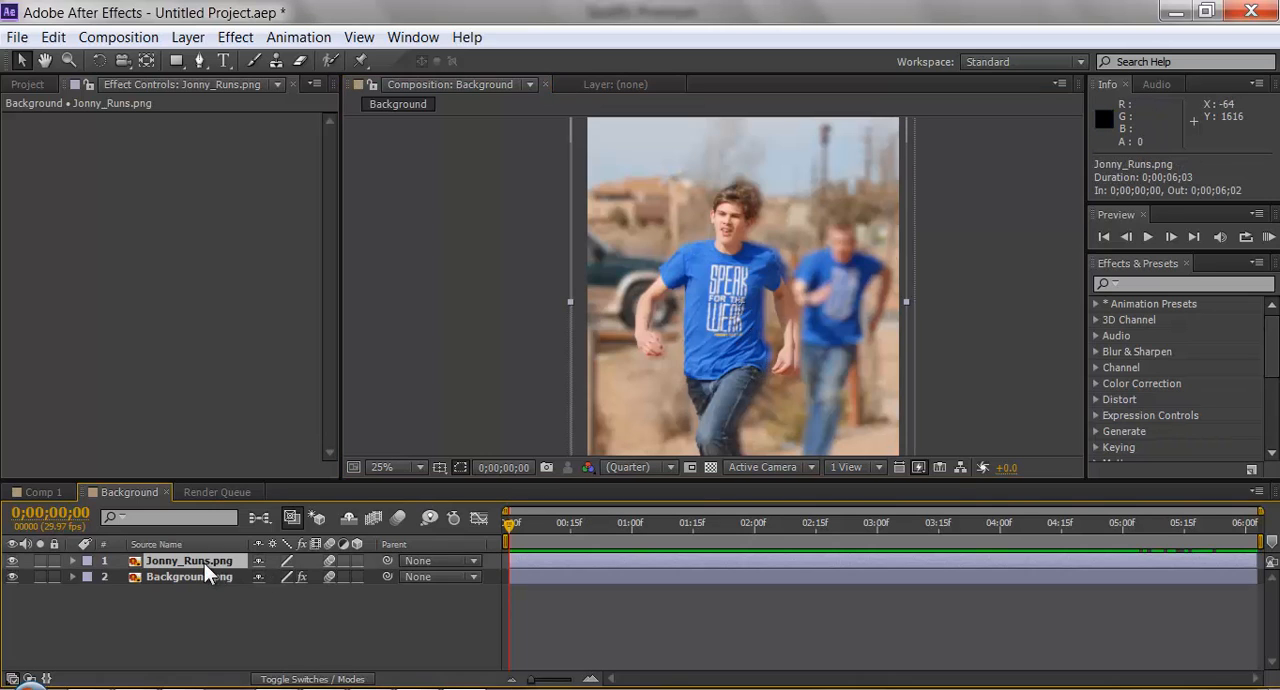
left_click(235, 37)
left_click(292, 84)
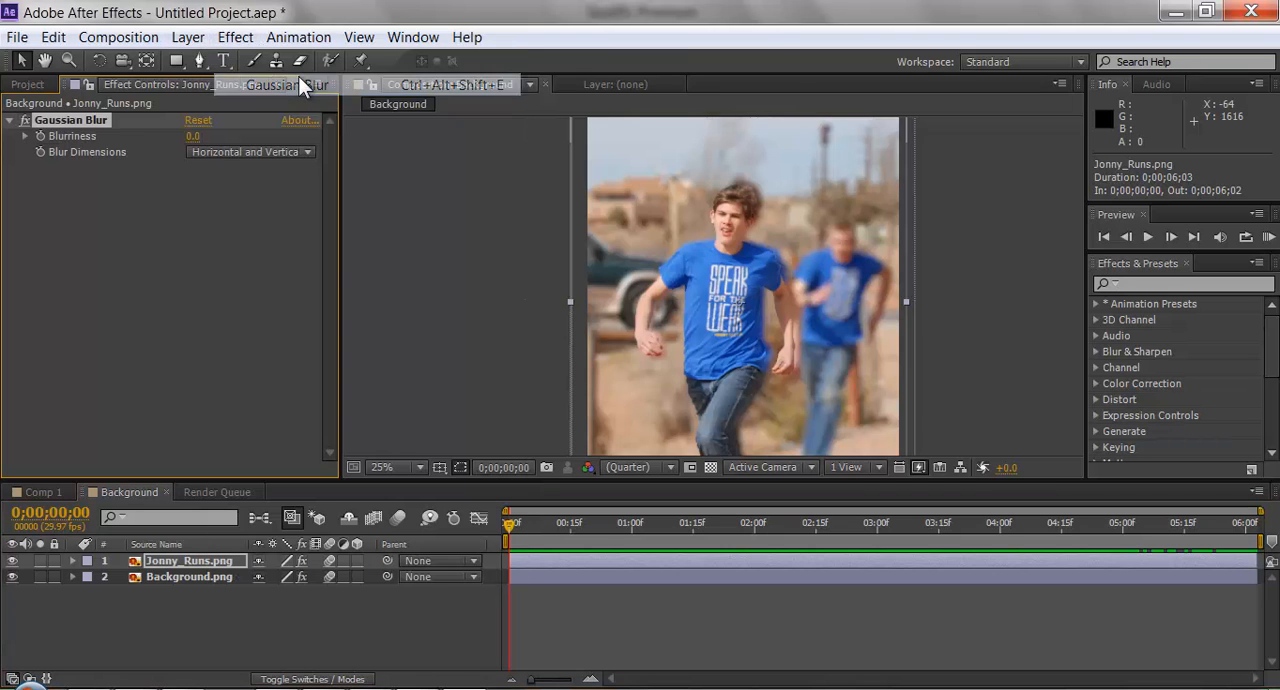
left_click_drag(580, 233, 564, 221)
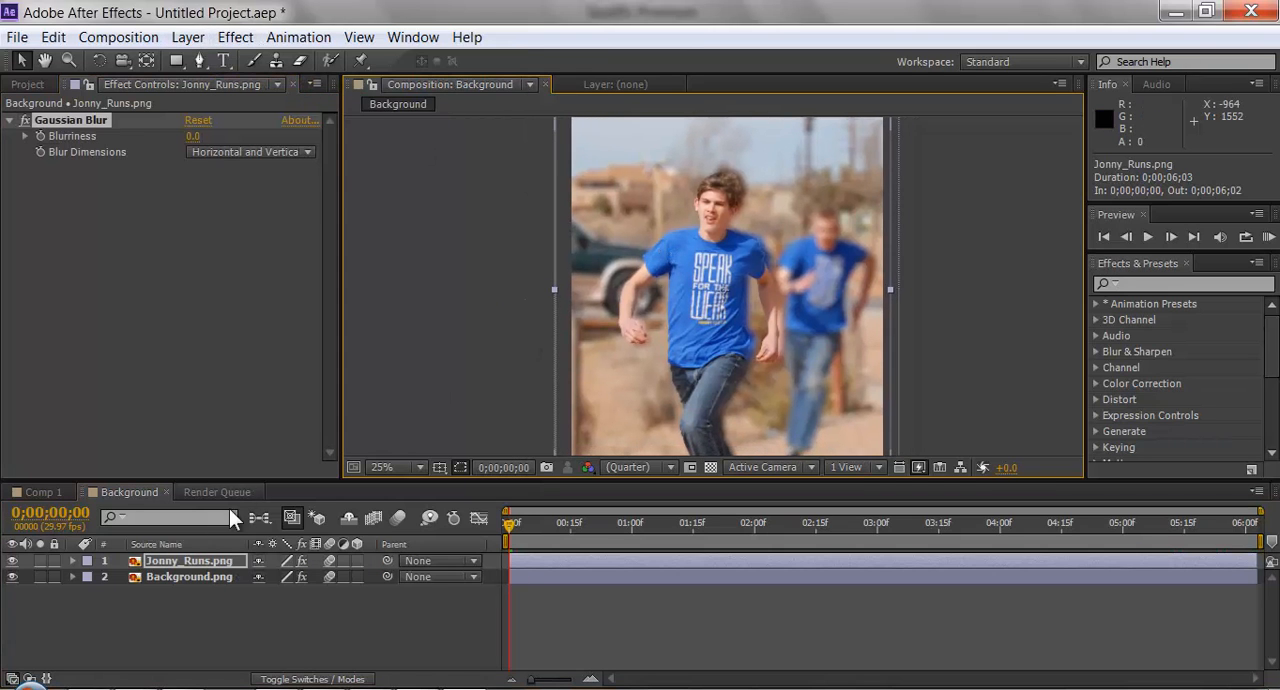
Try a blurriness of 2.4 on the runner layer's Gaussian Blur, reset the effect and collapse its settings.
left_click(204, 565)
left_click_drag(193, 136, 215, 138)
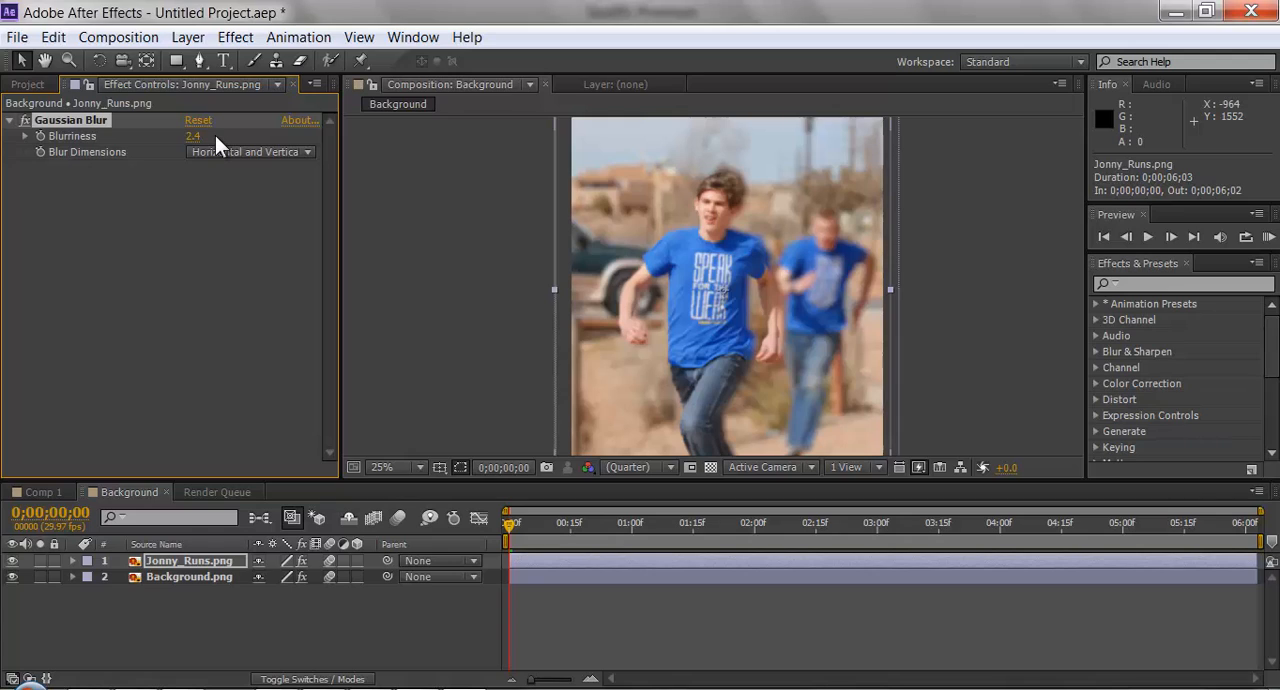
left_click(200, 121)
left_click(10, 121)
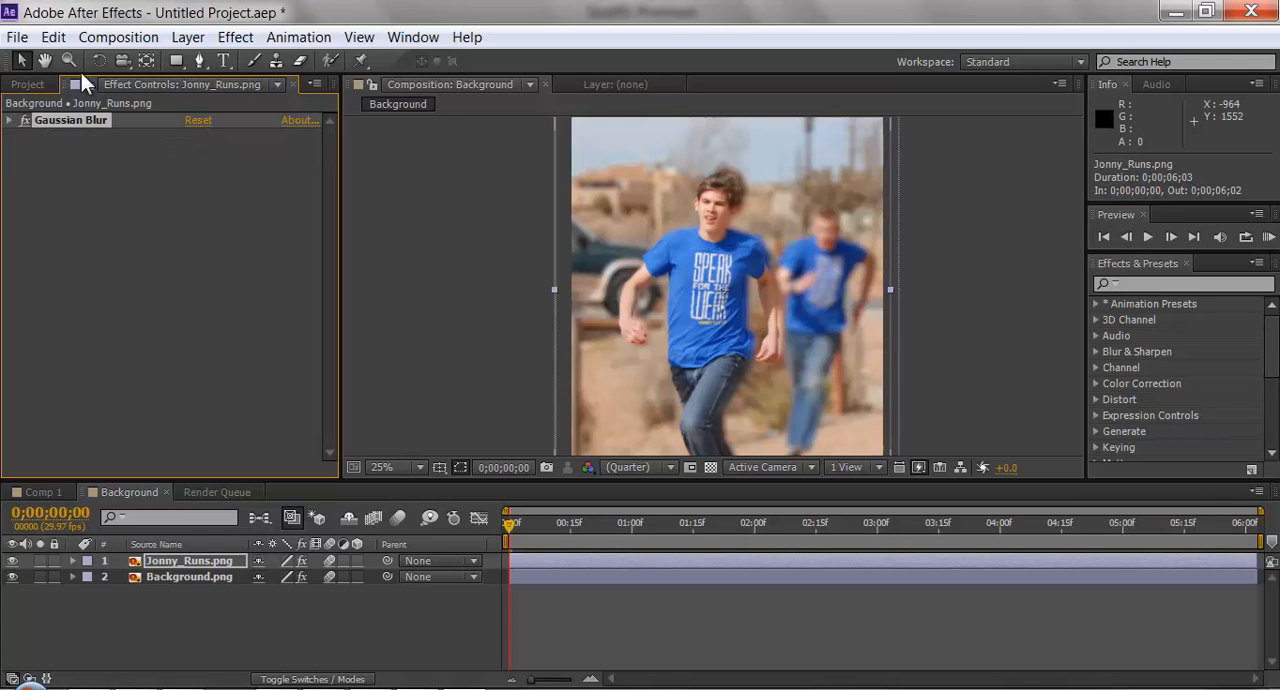
Review the queued item's Lossless output module settings and start rendering the Background composition to Chase thing.avi.
left_click(23, 88)
left_click(205, 491)
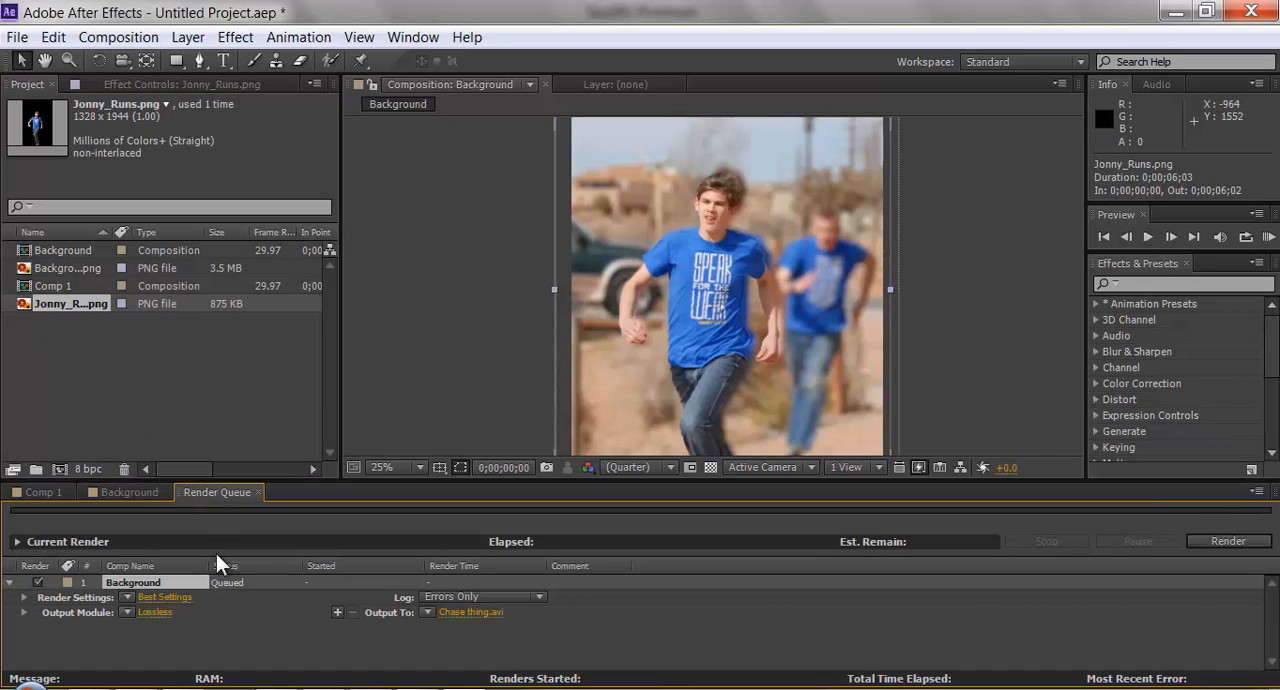
left_click(473, 606)
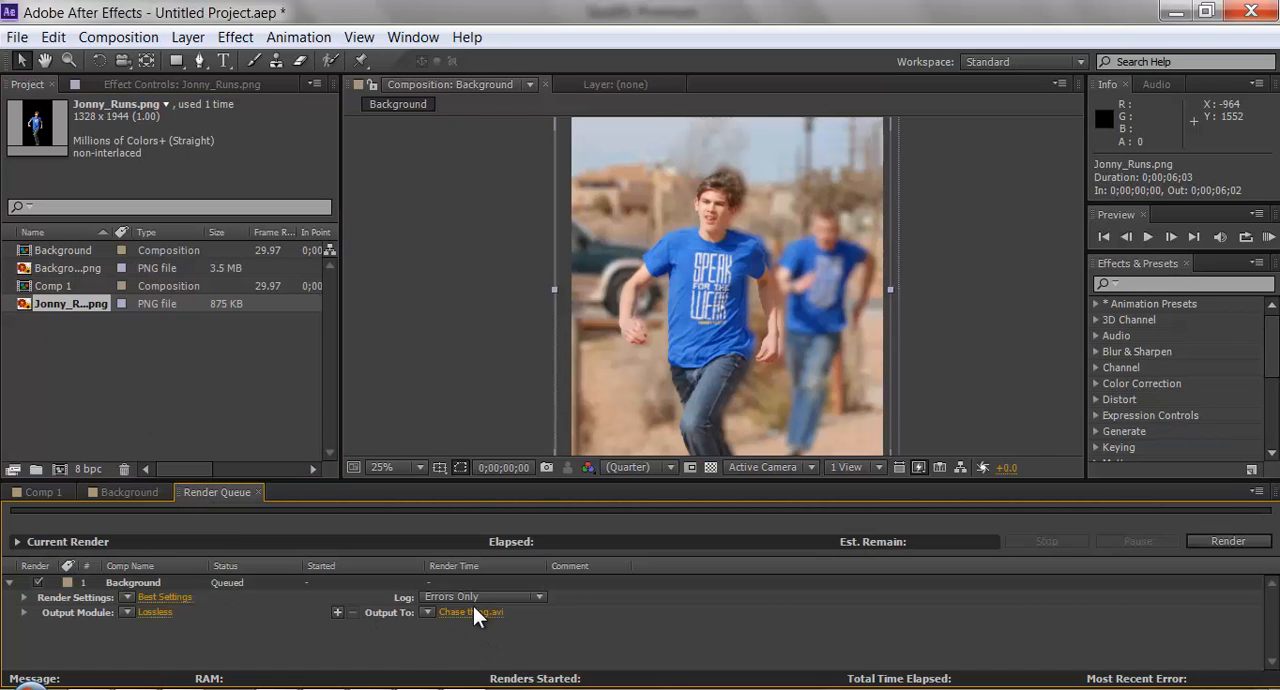
left_click(153, 613)
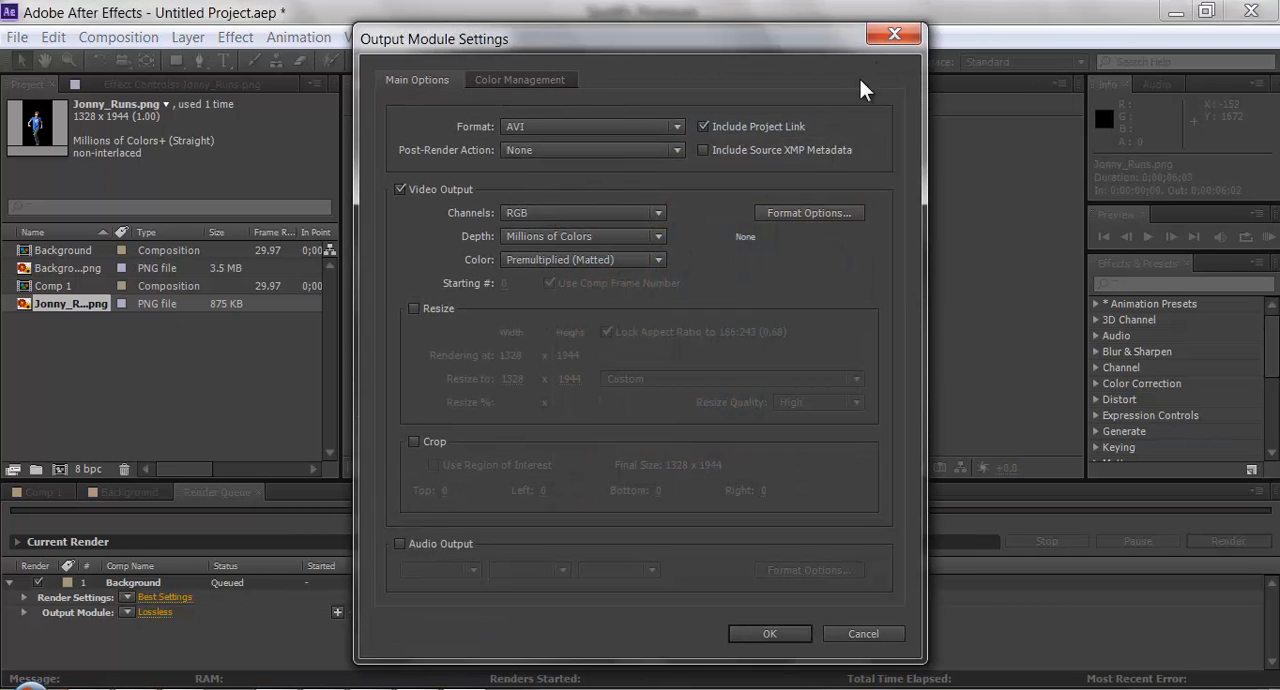
left_click(894, 35)
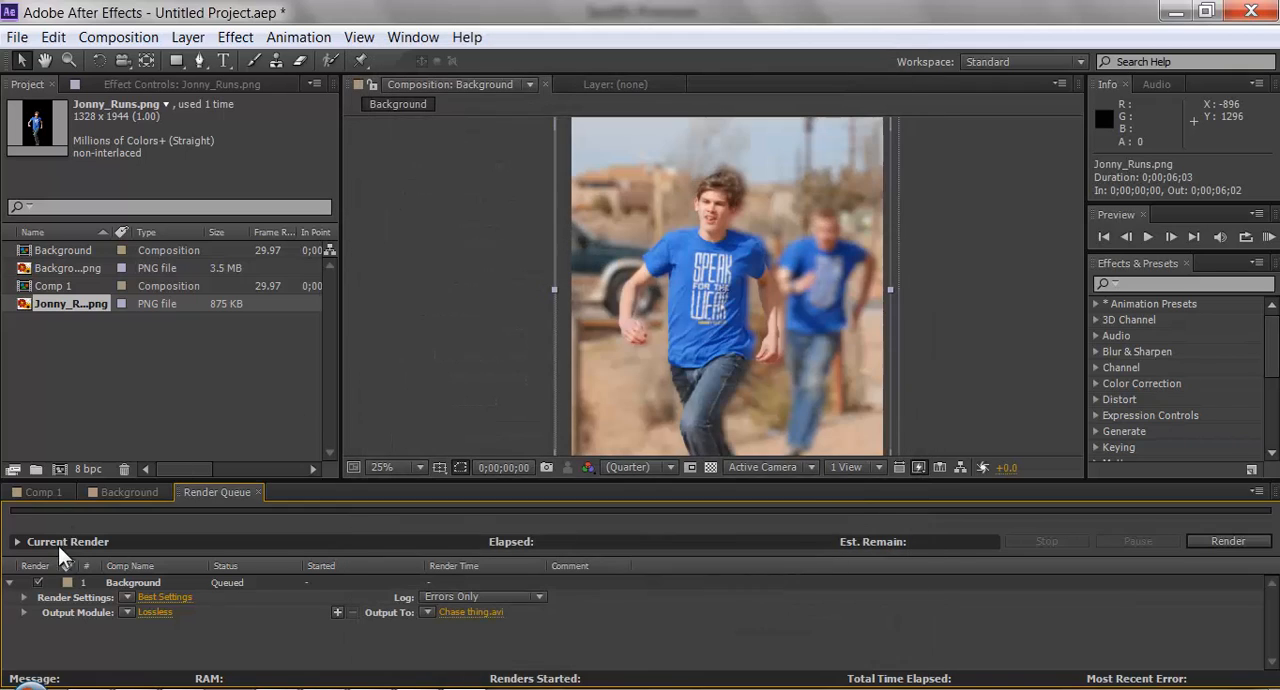
left_click(1232, 541)
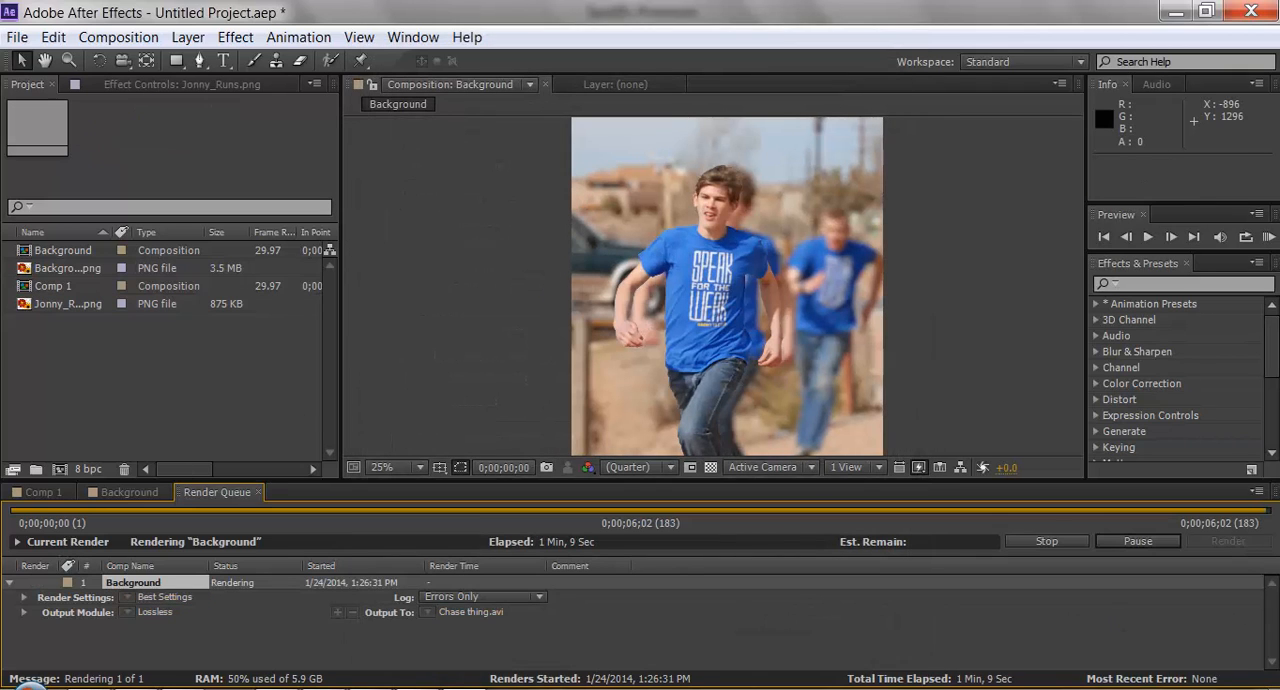
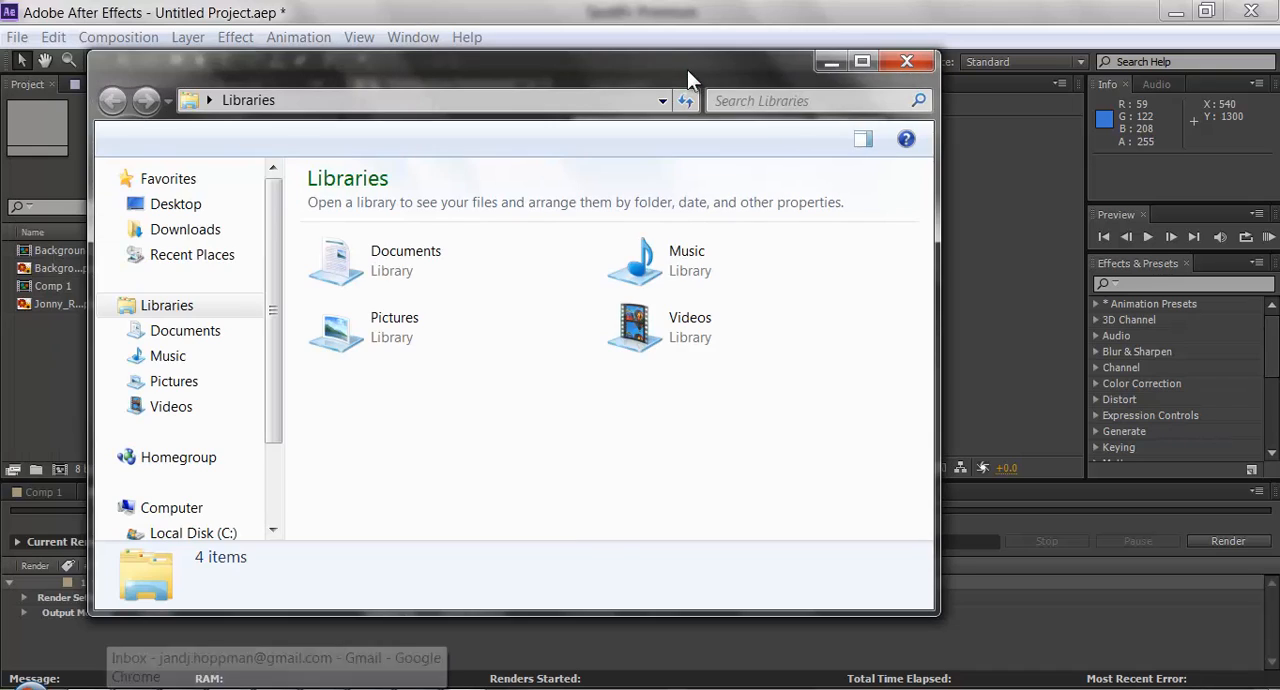
Play the rendered Chase thing video from the Videos library, then close the player and the file window.
left_click(666, 322)
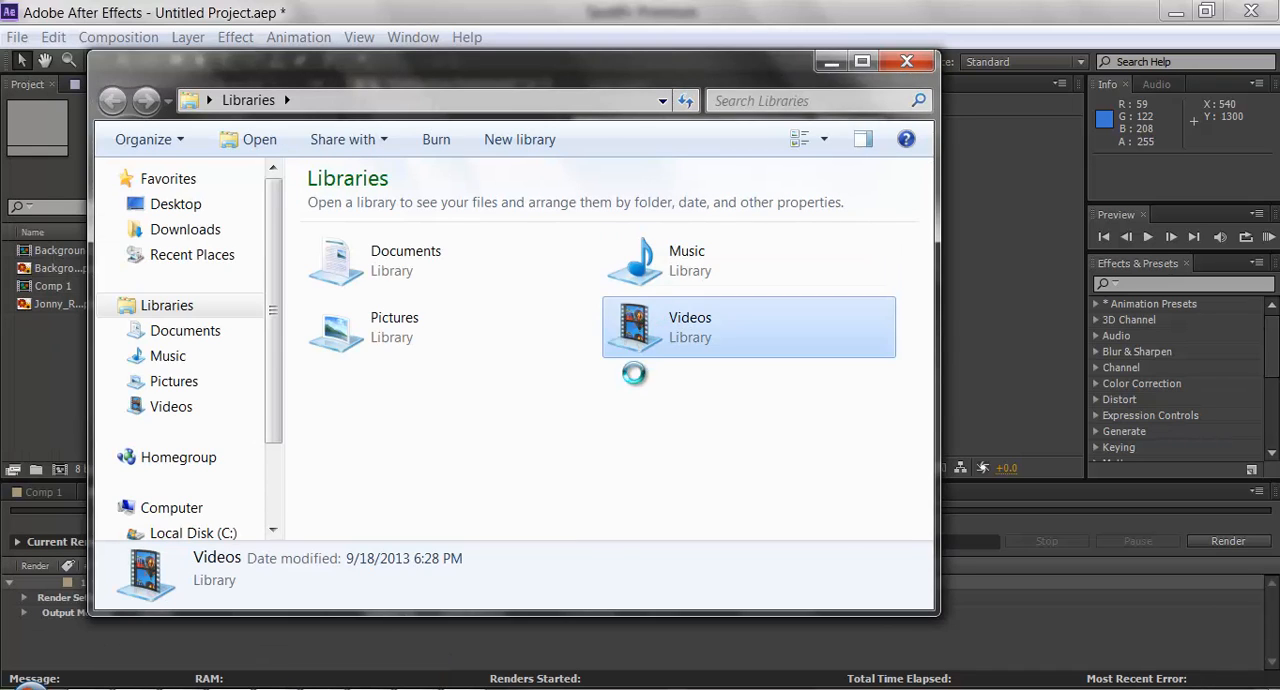
left_click(668, 441)
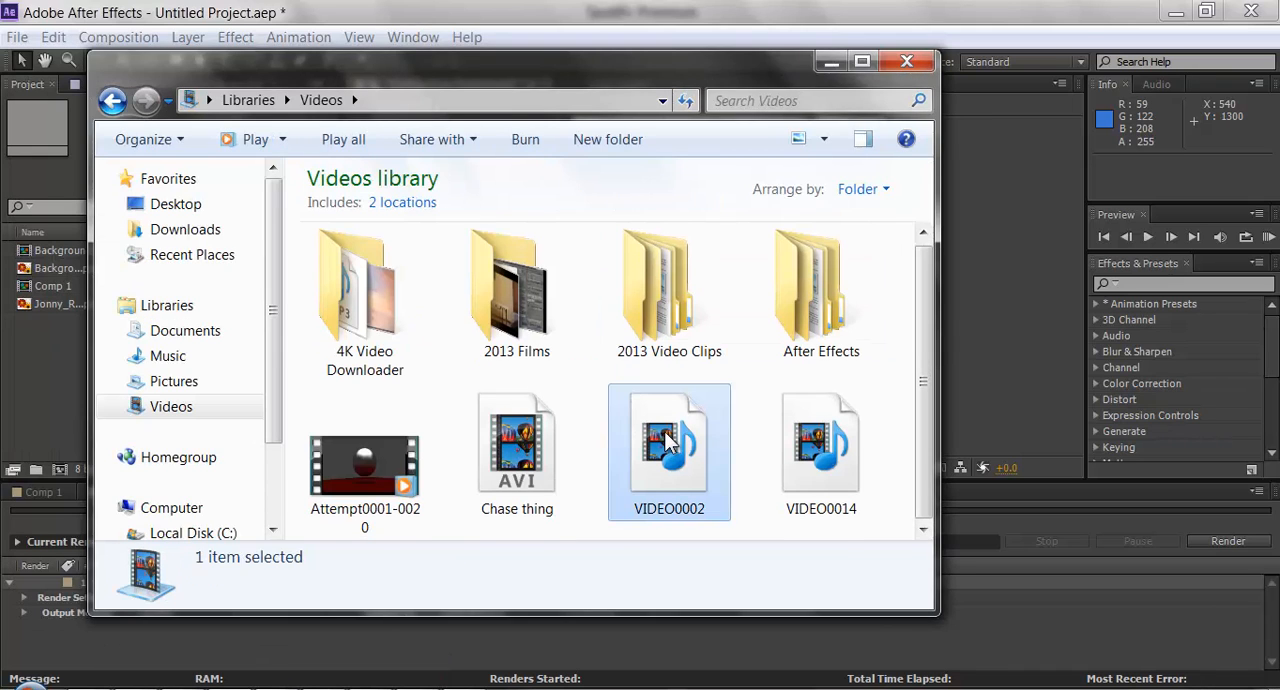
left_click(517, 441)
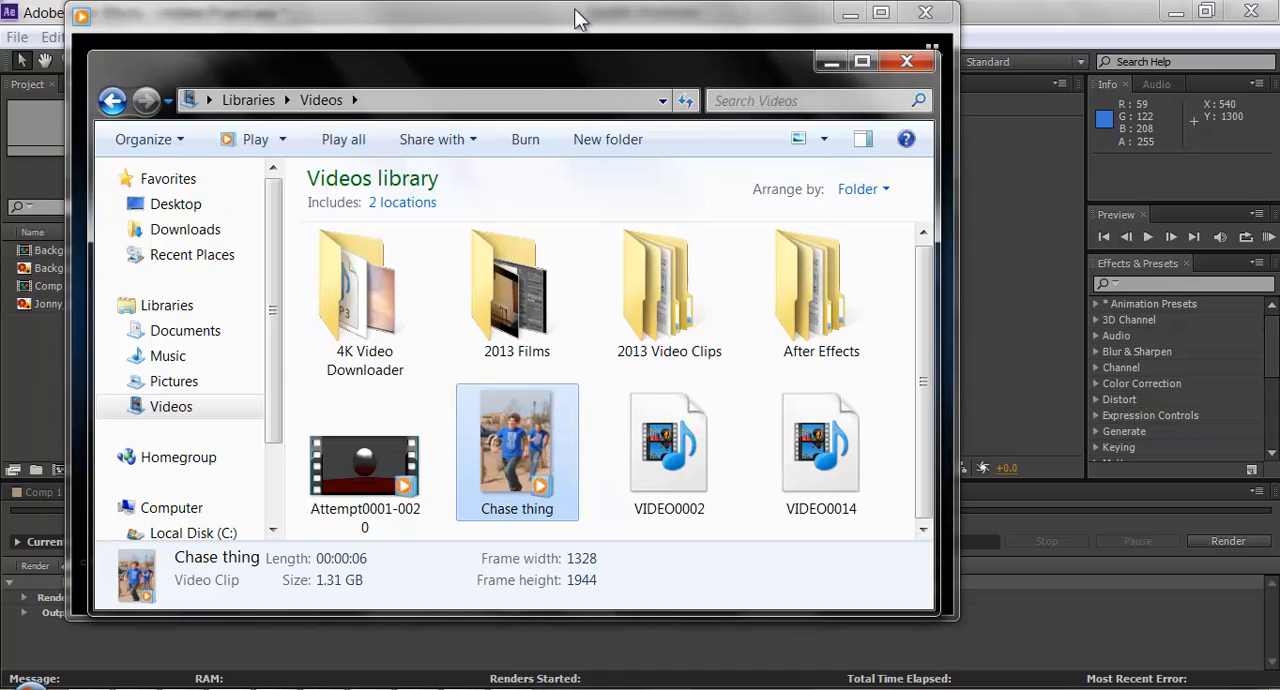
left_click(831, 63)
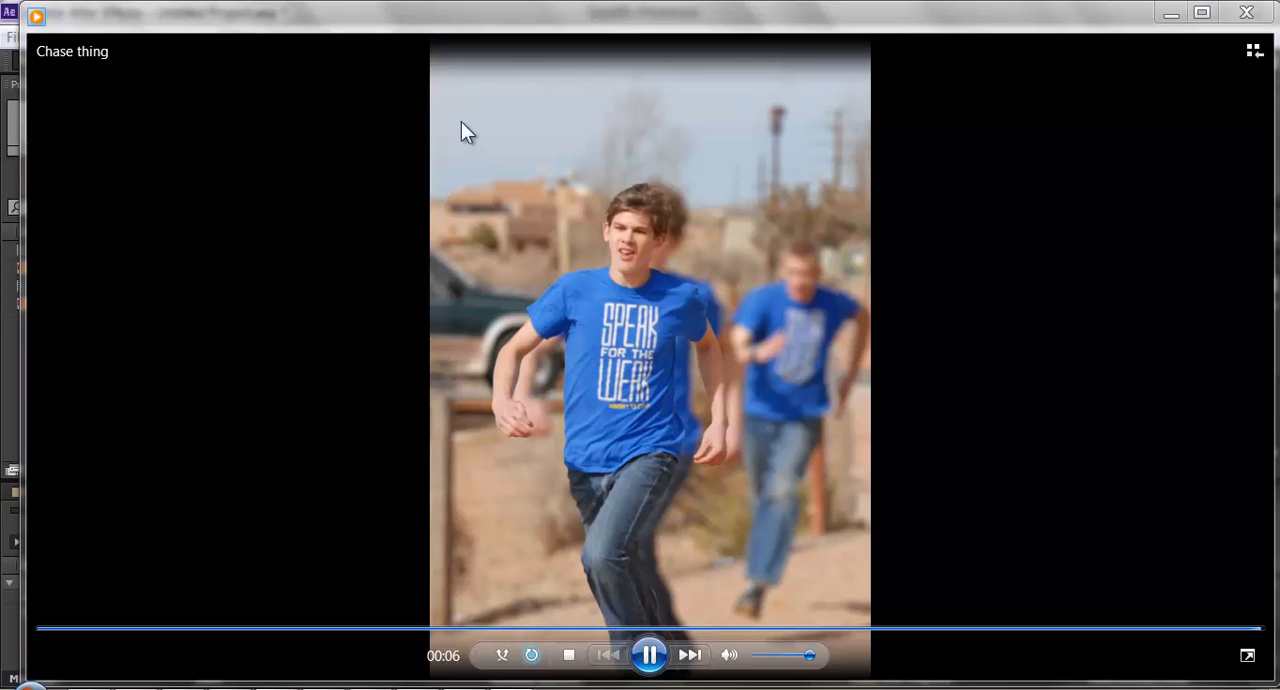
left_click(1246, 14)
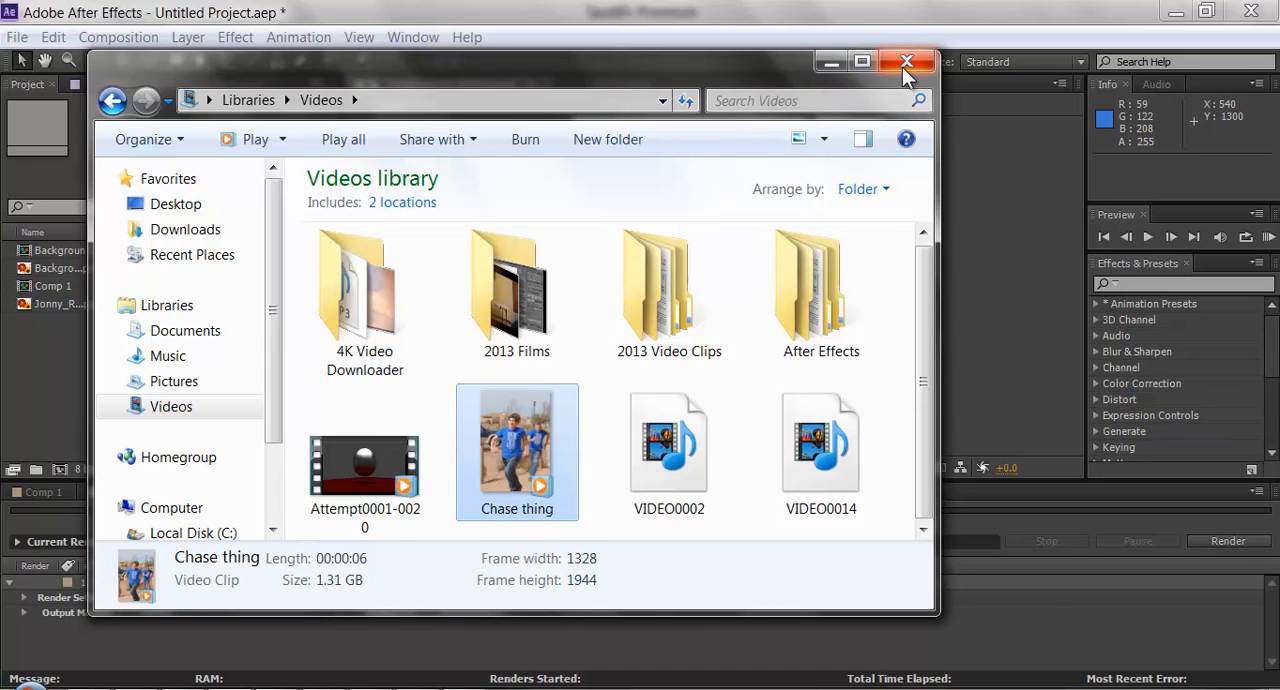
left_click(905, 63)
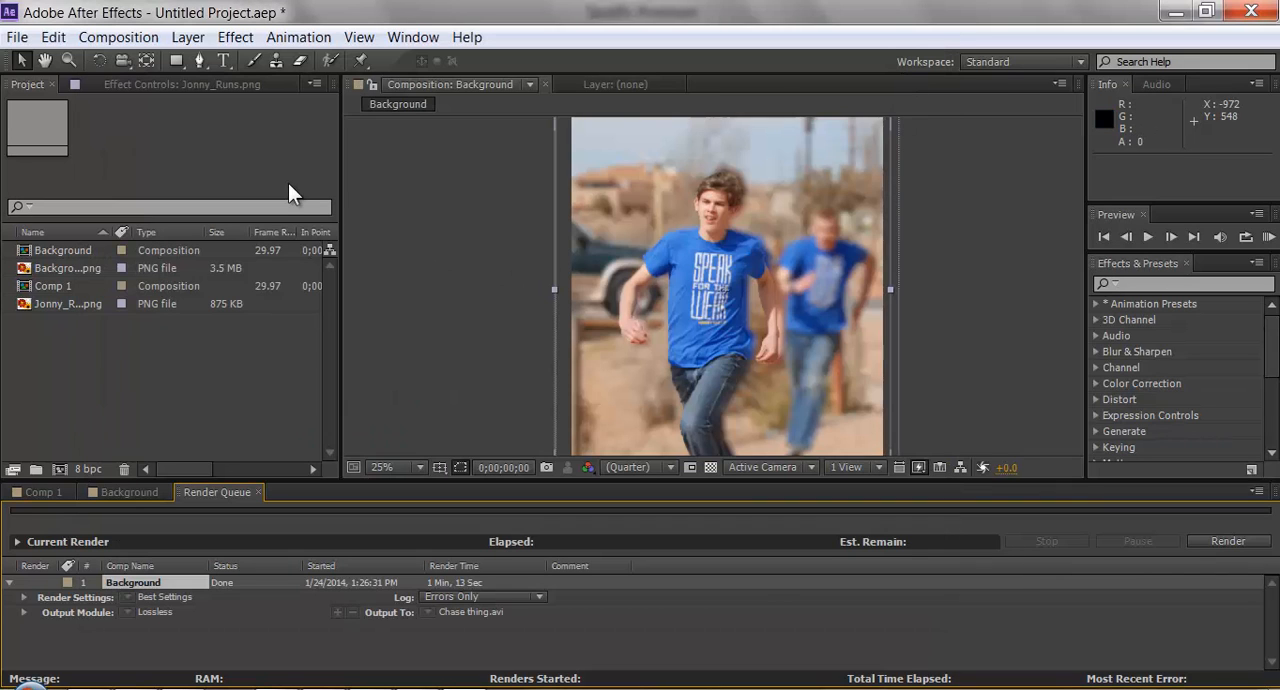
Select the Jonny_Runs.png layer in the Background composition and inspect the runner against the background at different magnifications.
left_click(143, 86)
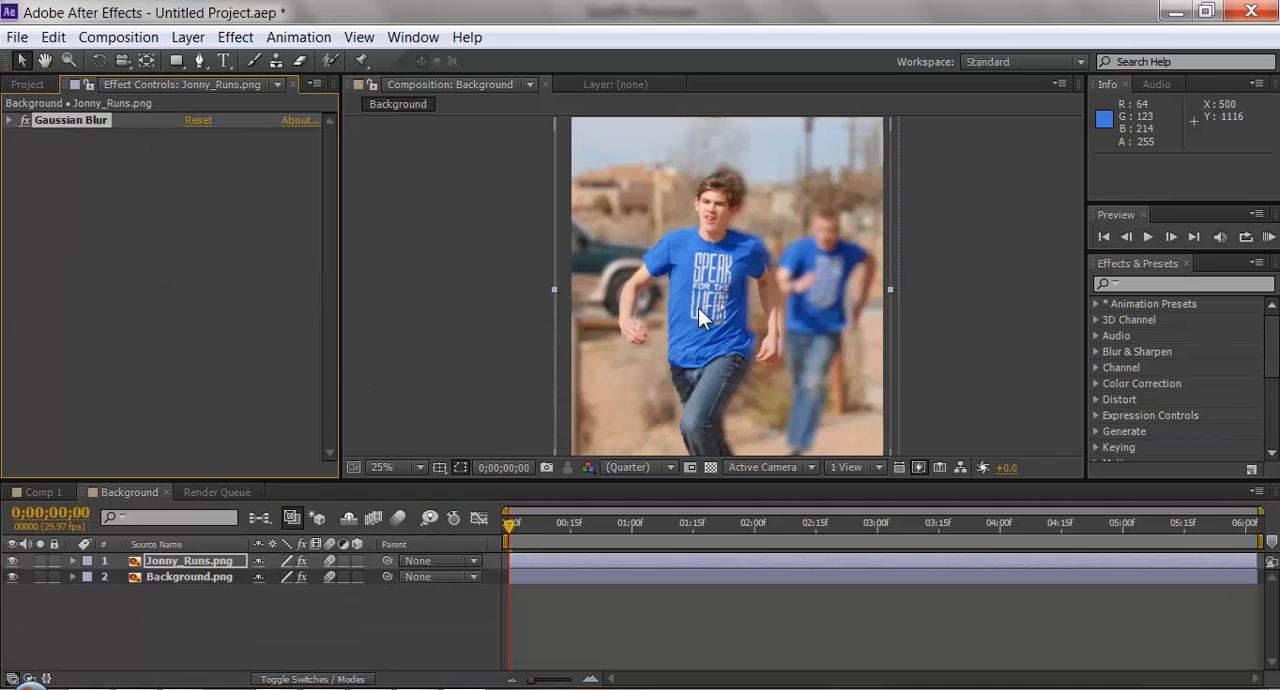
left_click(229, 558)
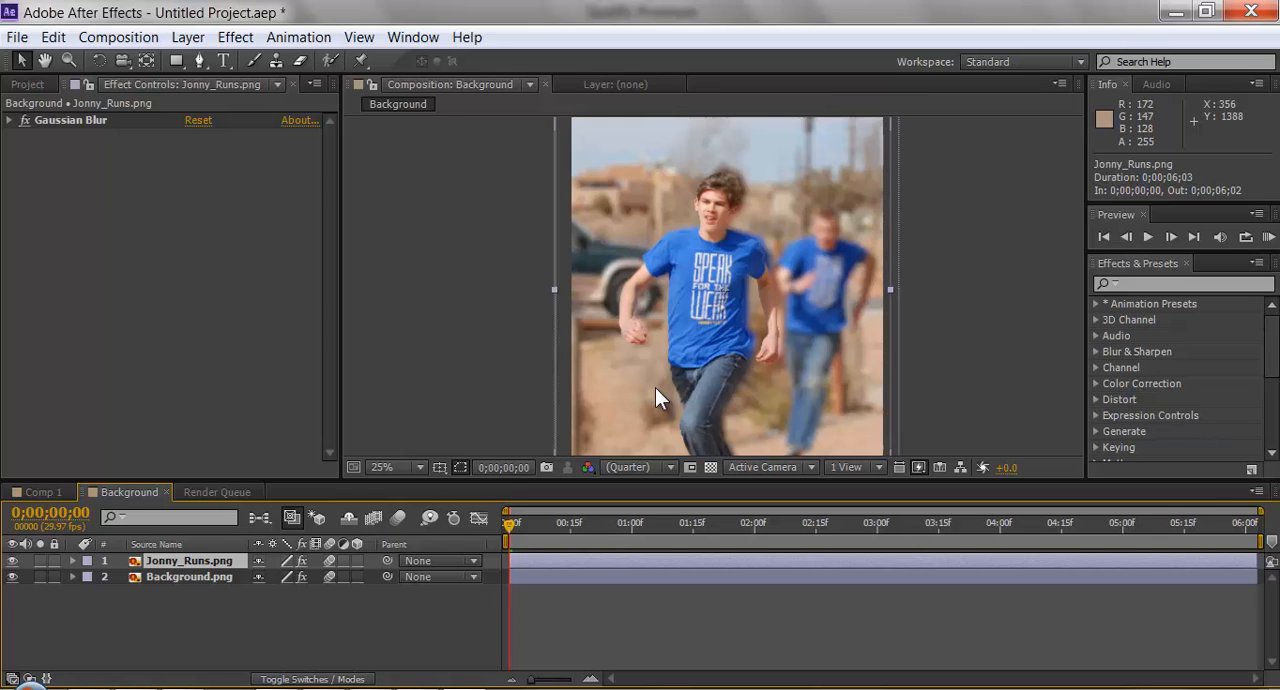
scroll(686, 297, "down", 1)
left_click_drag(688, 261, 682, 260)
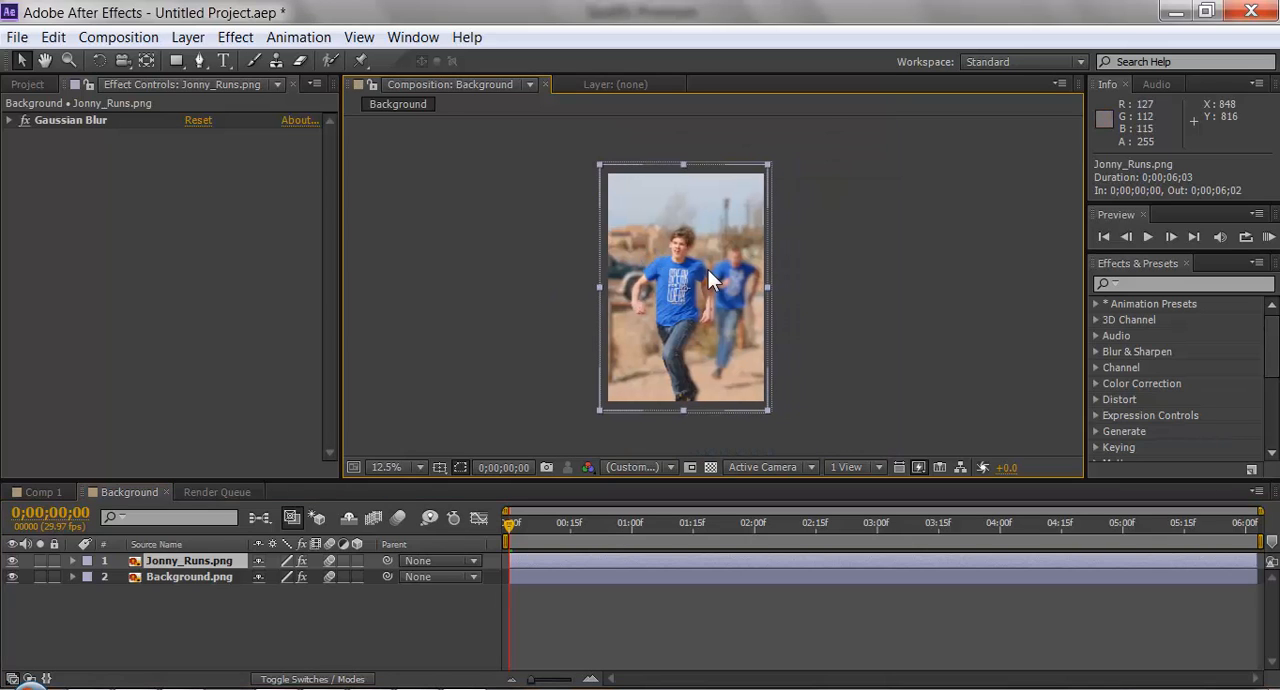
scroll(708, 270, "up", 1)
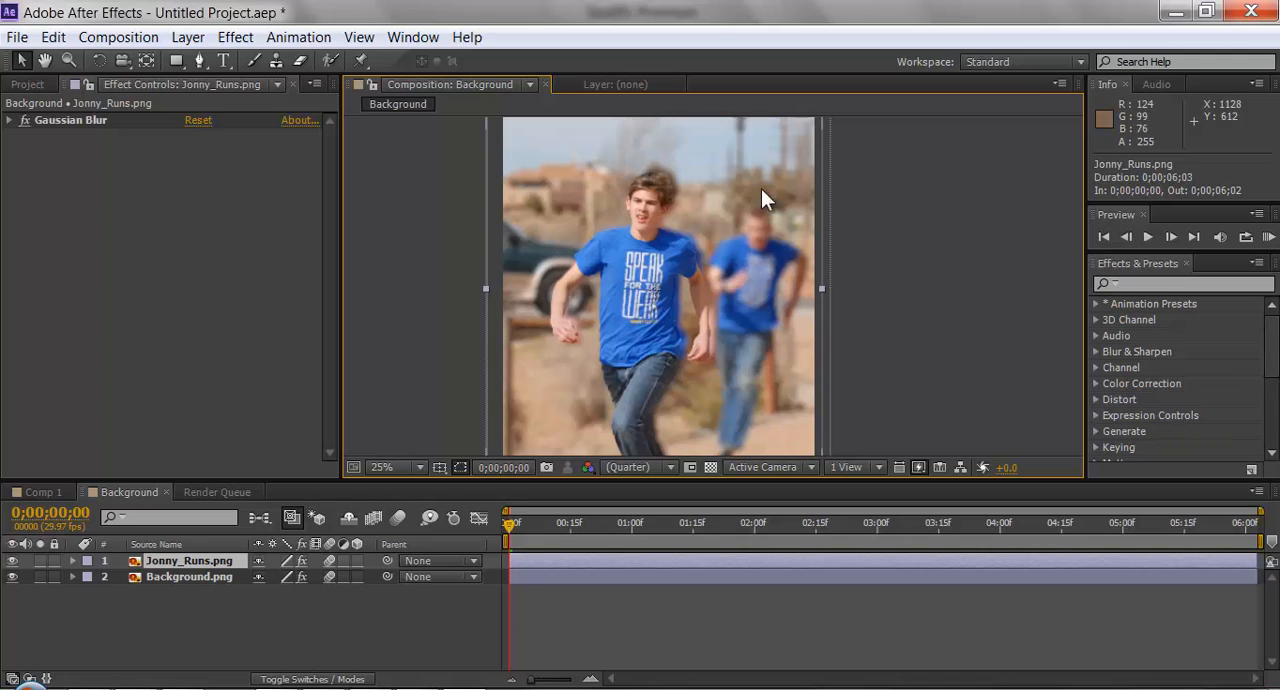